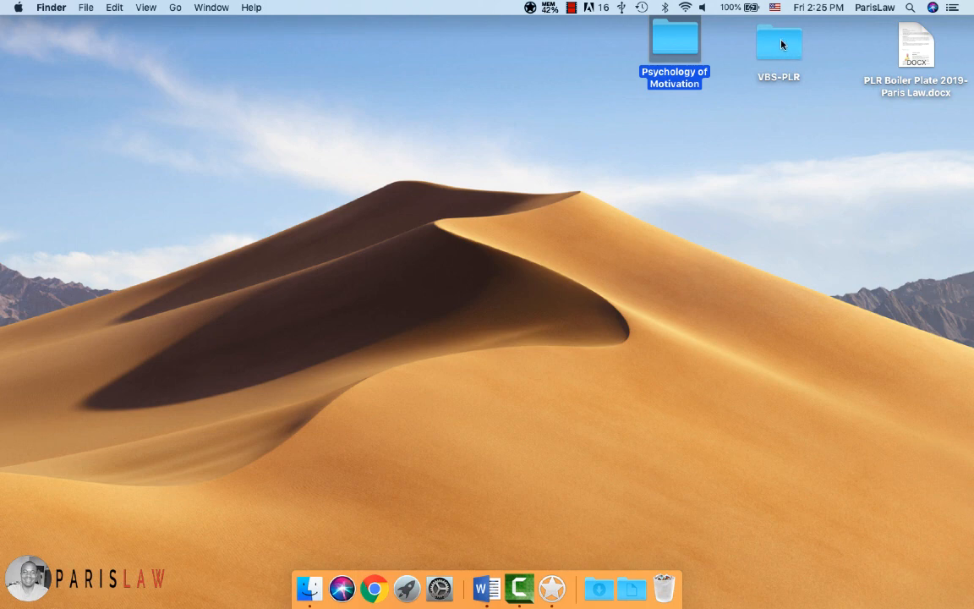
Open the VBS-PLR folder on the desktop and show its contents as icons in an enlarged window.
{"action": "left_click_drag", "start_coordinate": [781, 43], "coordinate": [806, 142]}
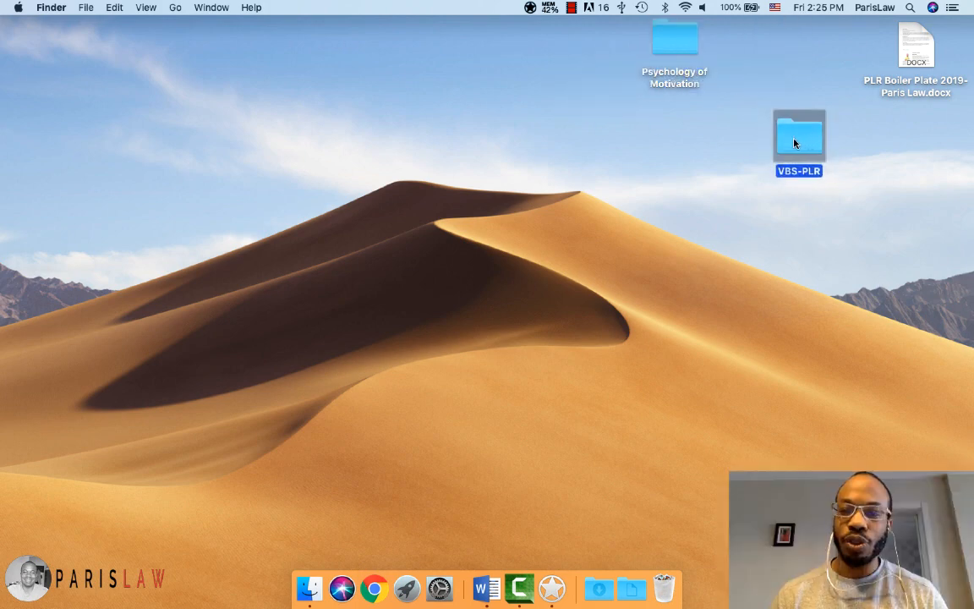
{"action": "double_click", "coordinate": [803, 144]}
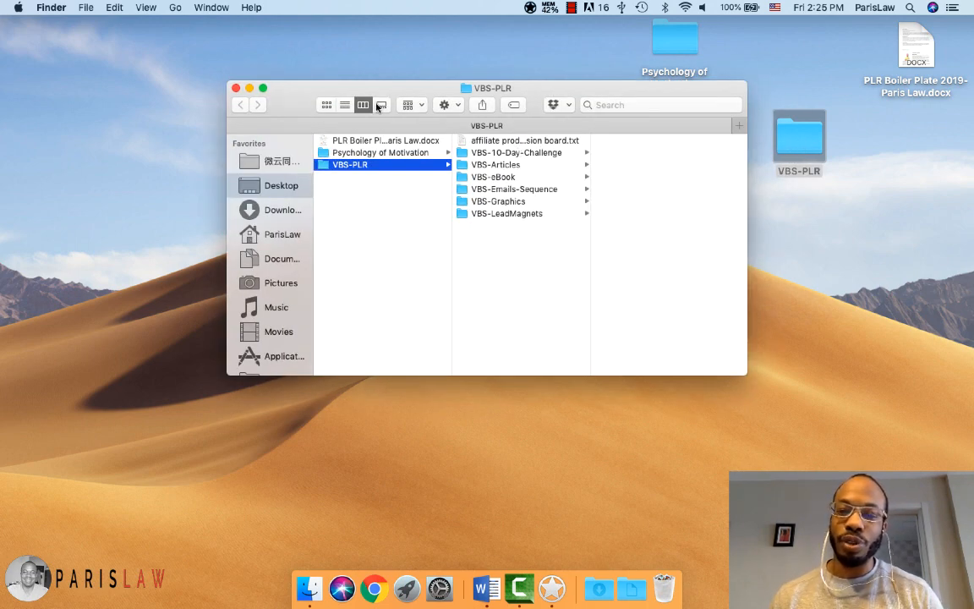
{"action": "left_click", "coordinate": [327, 104]}
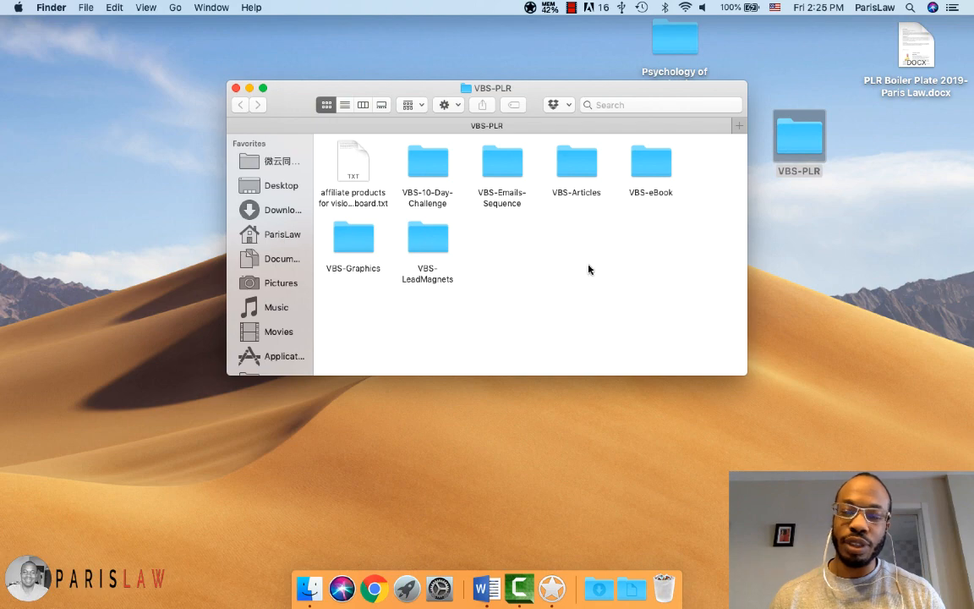
{"action": "left_click_drag", "start_coordinate": [746, 373], "coordinate": [920, 544]}
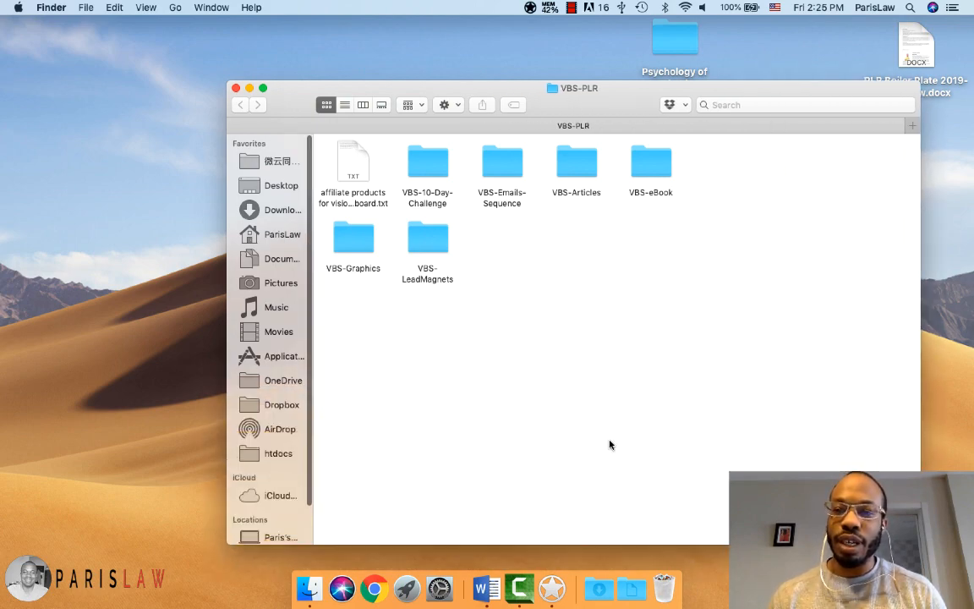
{"action": "left_click_drag", "start_coordinate": [307, 94], "coordinate": [115, 56]}
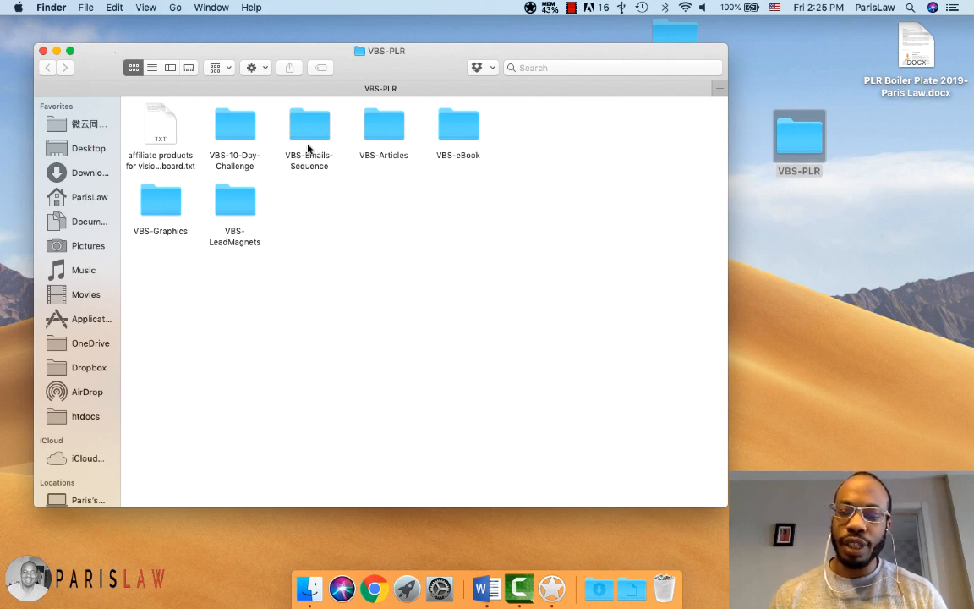
Duplicate the VBS-PLR folder on the desktop and close the original folder's window.
{"action": "right_click", "coordinate": [788, 152]}
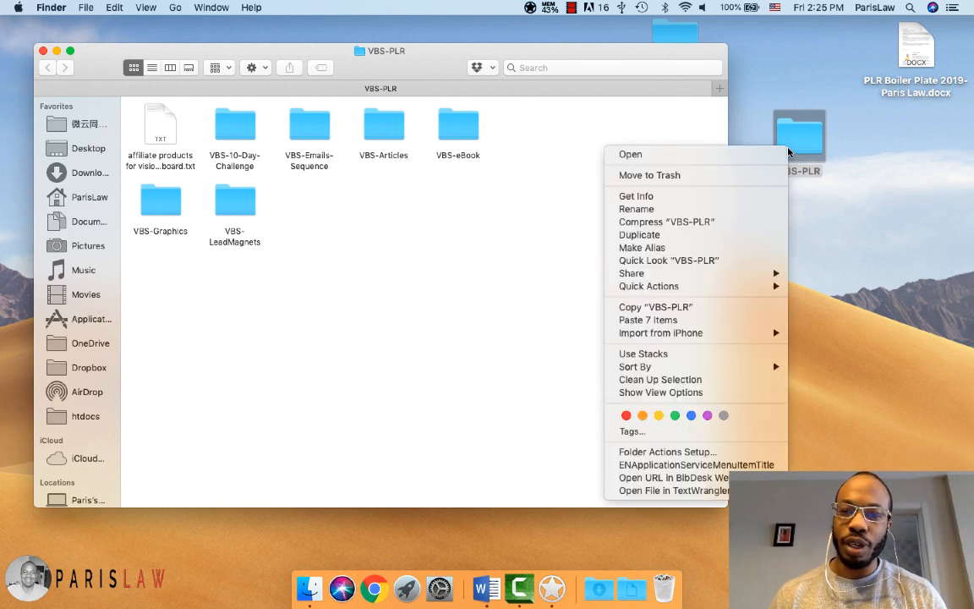
{"action": "left_click", "coordinate": [768, 234]}
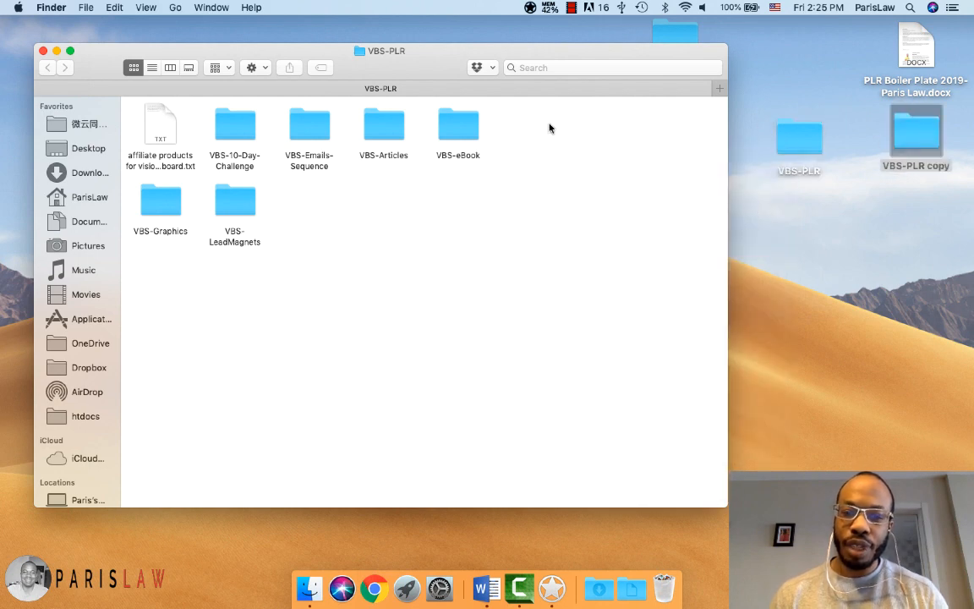
{"action": "left_click", "coordinate": [42, 53]}
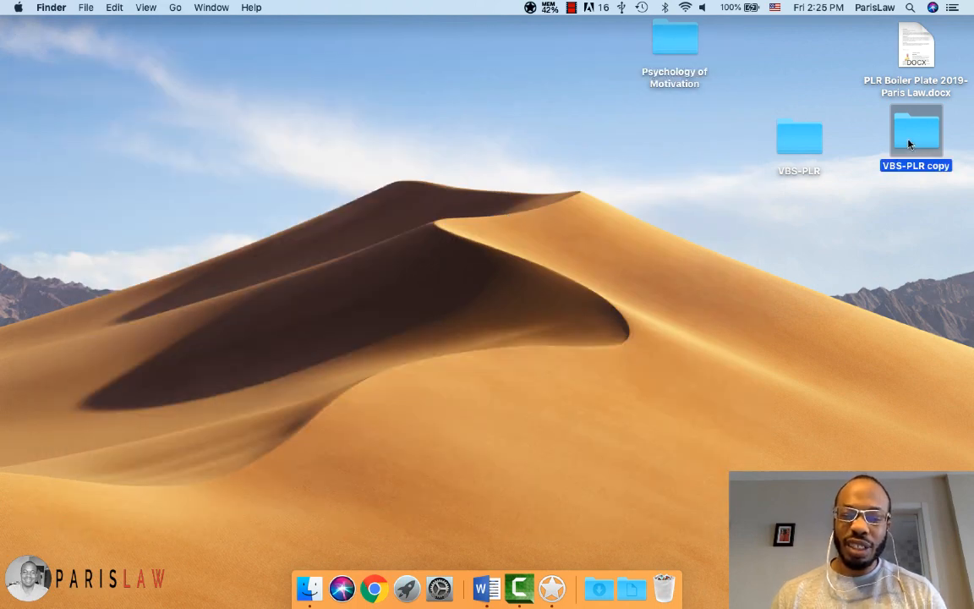
Open the VBS-PLR copy folder and go through its subfolders, from VBS-10-Day-Challenge to VBS-Graphics.
{"action": "double_click", "coordinate": [910, 145]}
{"action": "left_click_drag", "start_coordinate": [255, 76], "coordinate": [256, 90]}
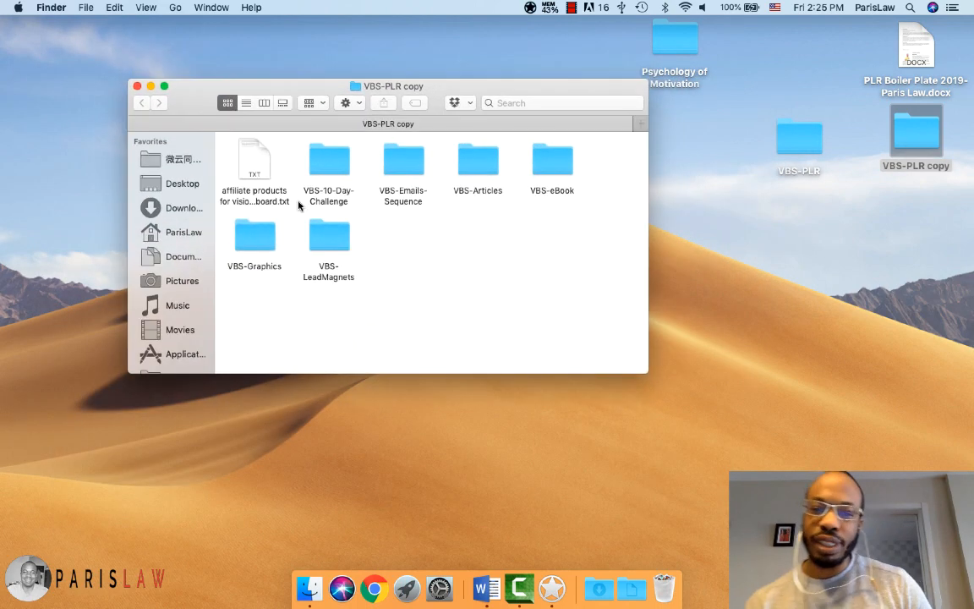
{"action": "left_click", "coordinate": [339, 173]}
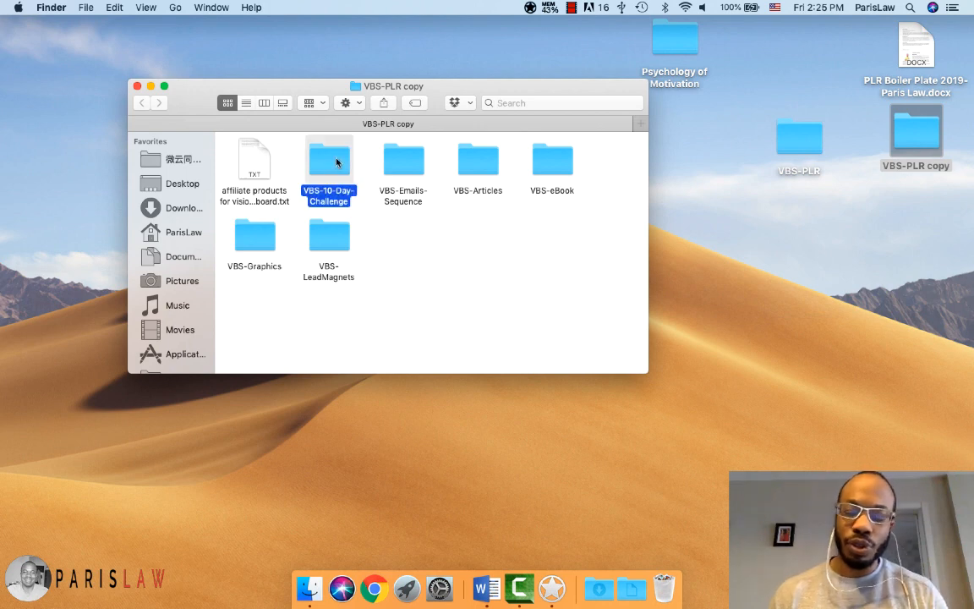
{"action": "left_click", "coordinate": [382, 152]}
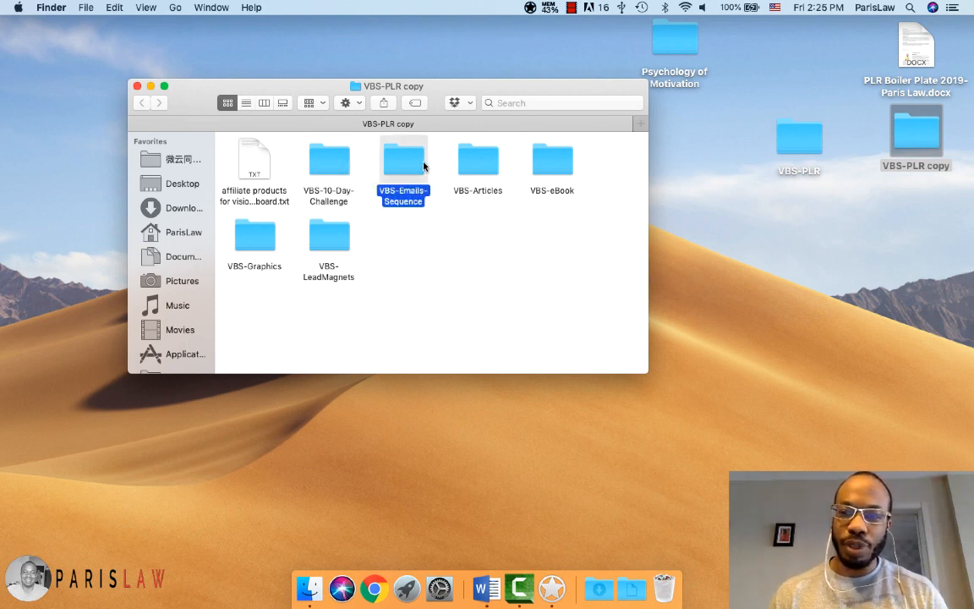
{"action": "left_click", "coordinate": [482, 172]}
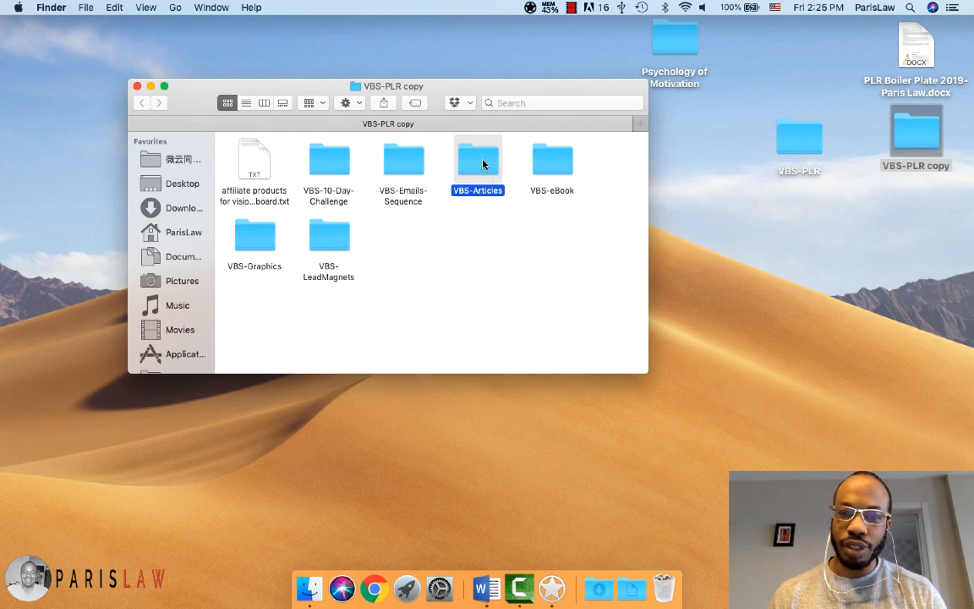
{"action": "left_click", "coordinate": [545, 169]}
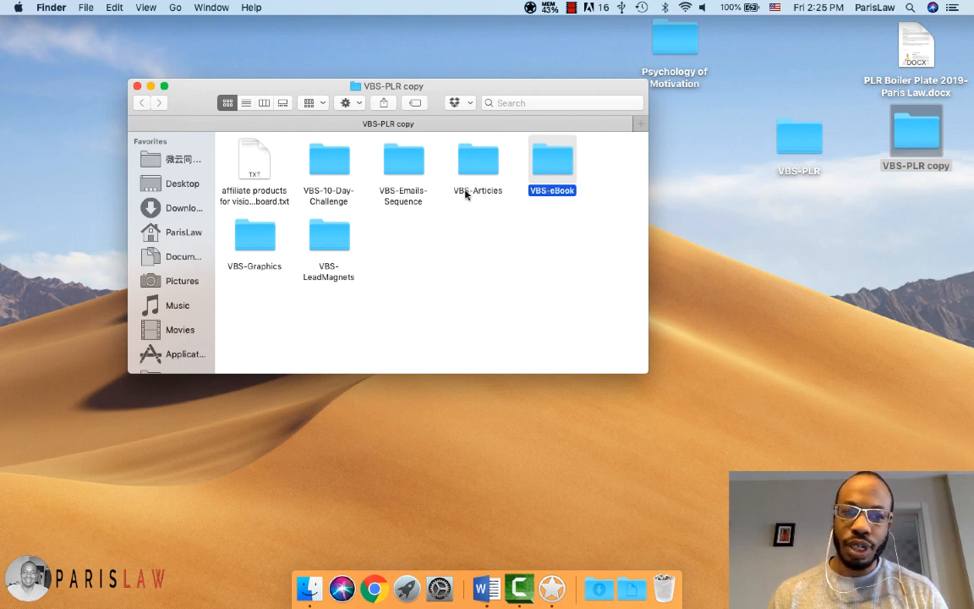
{"action": "left_click", "coordinate": [251, 236]}
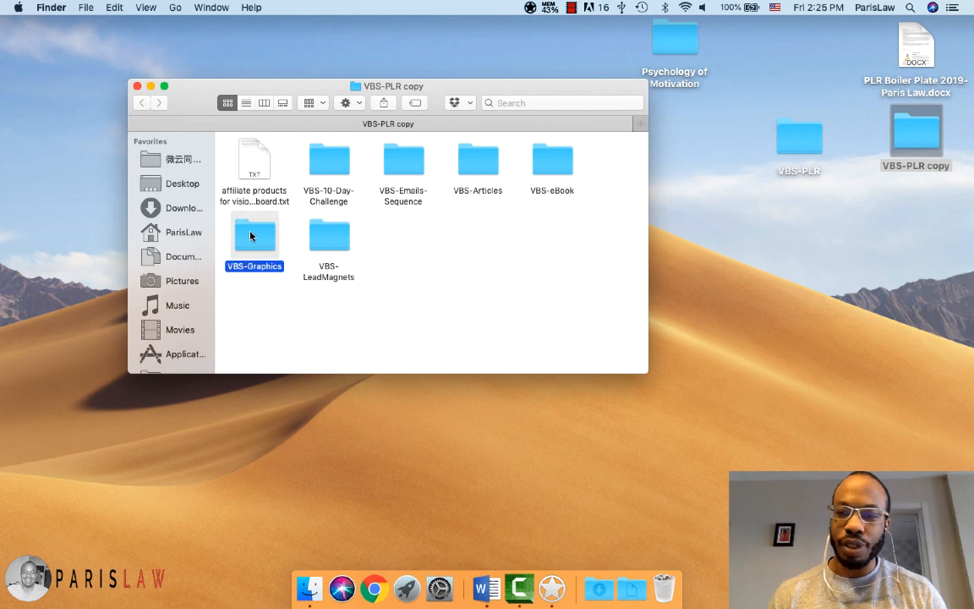
Examine the image files inside the VBS-Graphics folder of the VBS-PLR copy.
{"action": "double_click", "coordinate": [256, 245]}
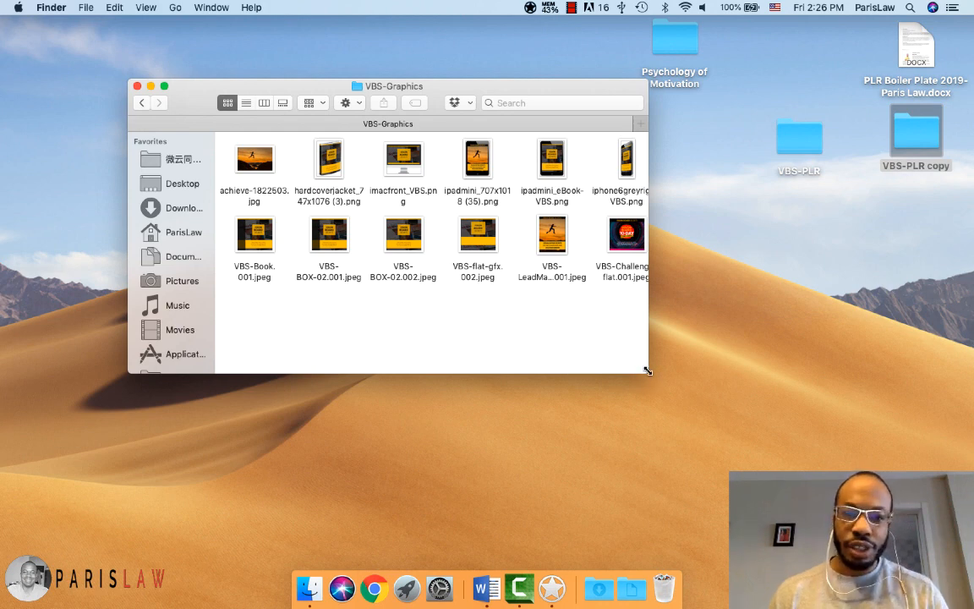
{"action": "left_click_drag", "start_coordinate": [646, 372], "coordinate": [934, 513]}
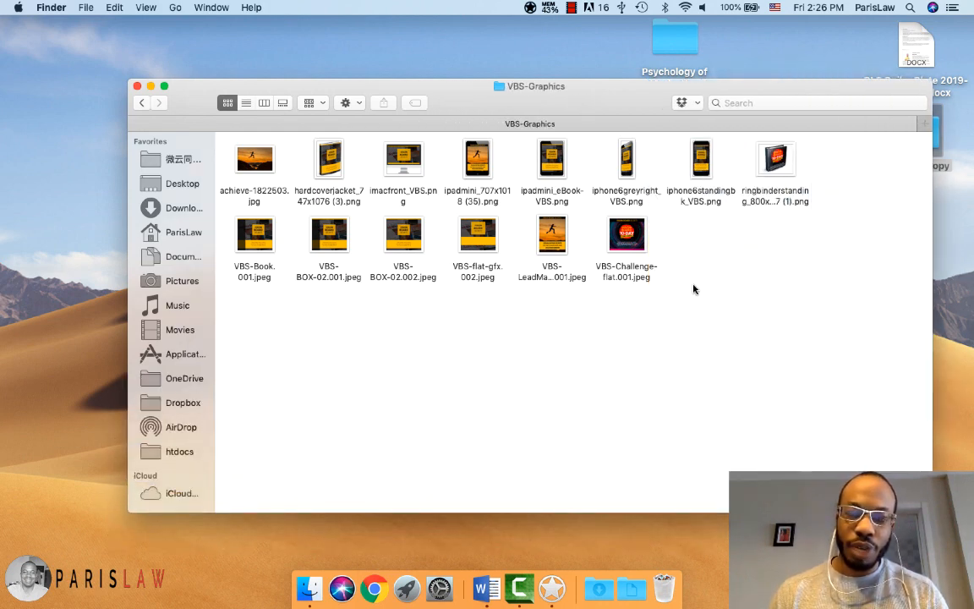
{"action": "left_click_drag", "start_coordinate": [695, 284], "coordinate": [452, 151]}
{"action": "left_click", "coordinate": [701, 251]}
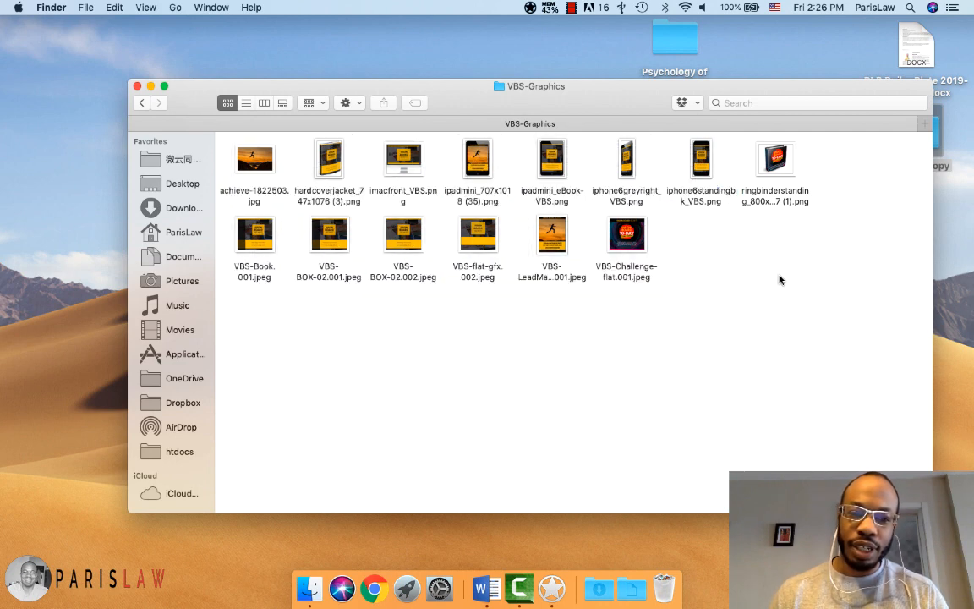
Return to the VBS-PLR copy folder and delete its VBS-Graphics subfolder.
{"action": "left_click", "coordinate": [141, 103]}
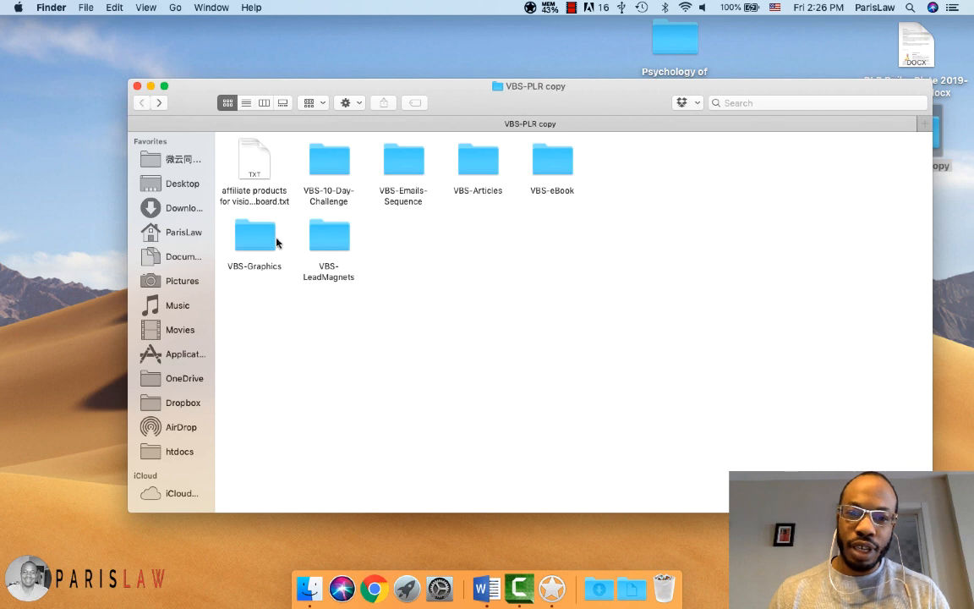
{"action": "left_click", "coordinate": [261, 239]}
{"action": "key", "text": "super+BackSpace"}
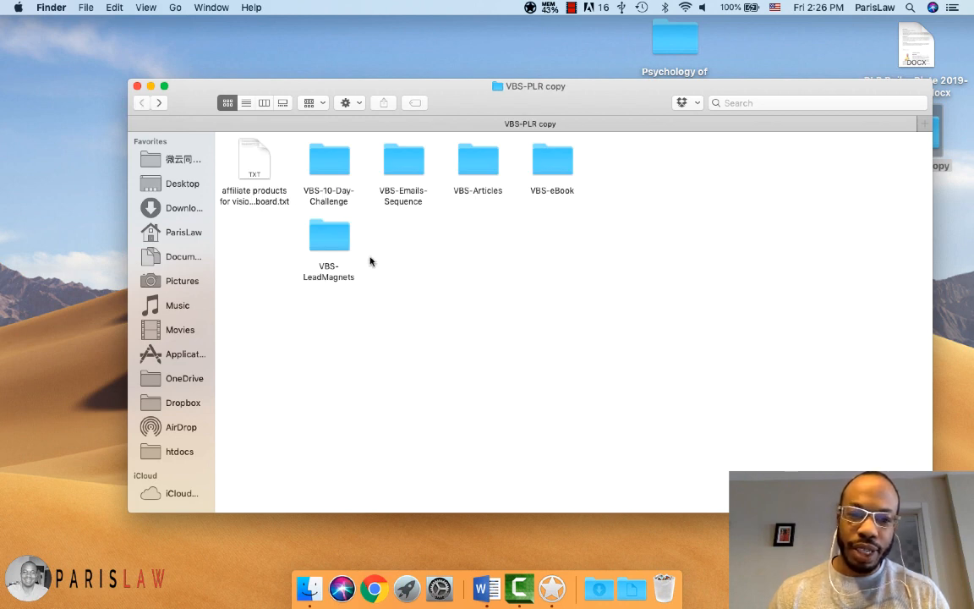
Open the Visualization Secrets DOCX from the VBS-LeadMagnets folder in Word, keeping the last copied item, and enlarge the document window.
{"action": "double_click", "coordinate": [336, 236]}
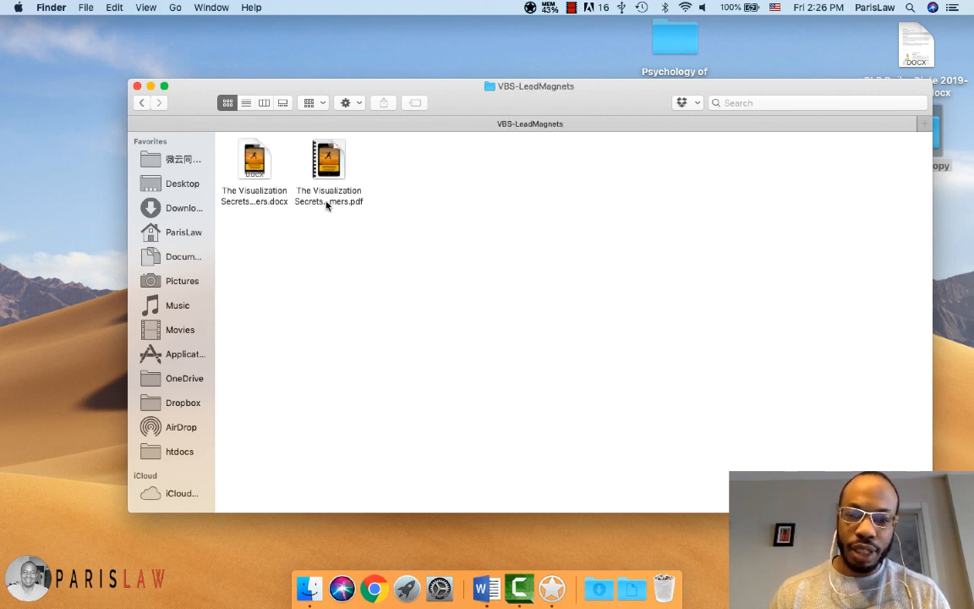
{"action": "left_click", "coordinate": [254, 167]}
{"action": "double_click", "coordinate": [260, 172]}
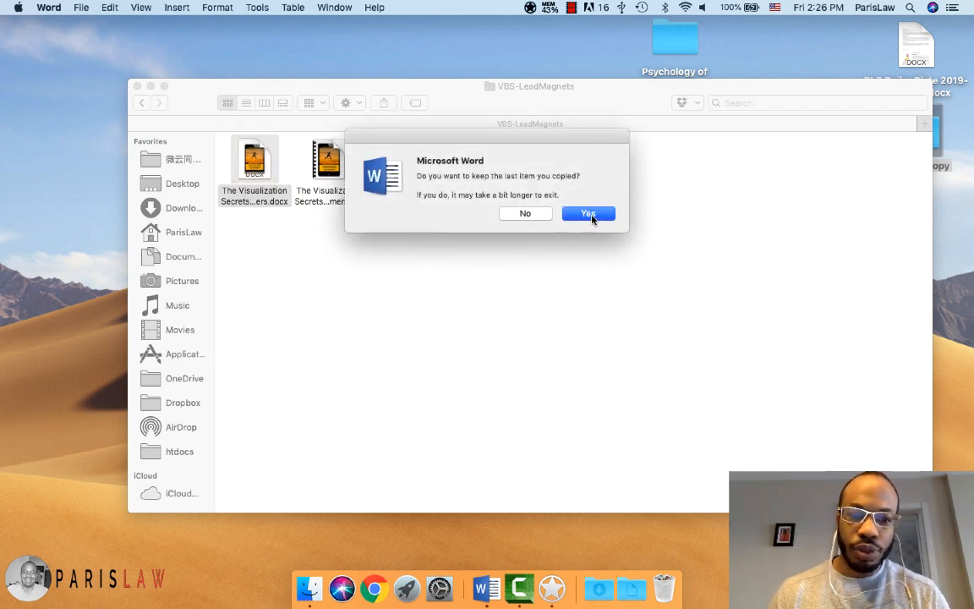
{"action": "left_click", "coordinate": [590, 214]}
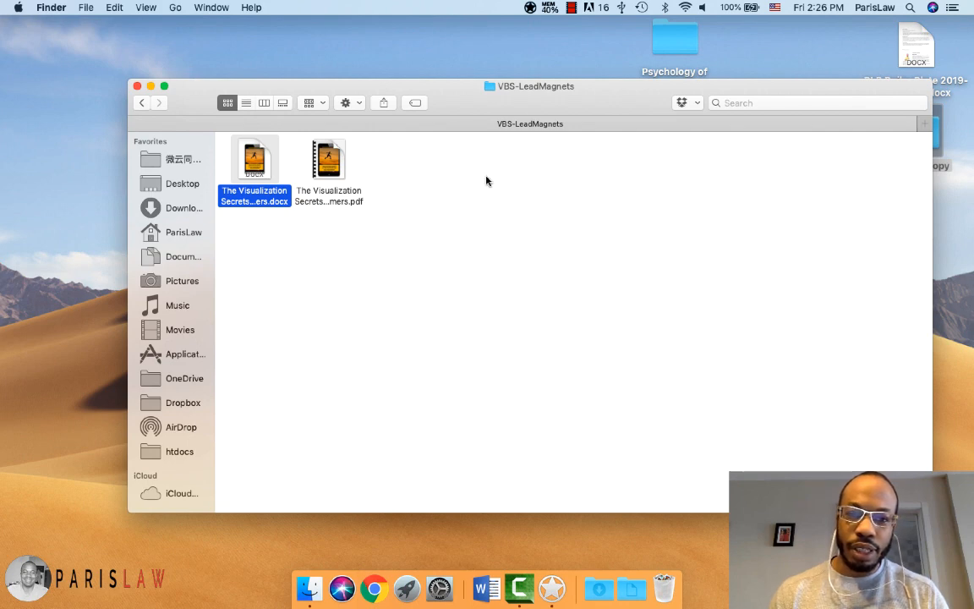
{"action": "double_click", "coordinate": [268, 164]}
{"action": "left_click_drag", "start_coordinate": [302, 87], "coordinate": [190, 32]}
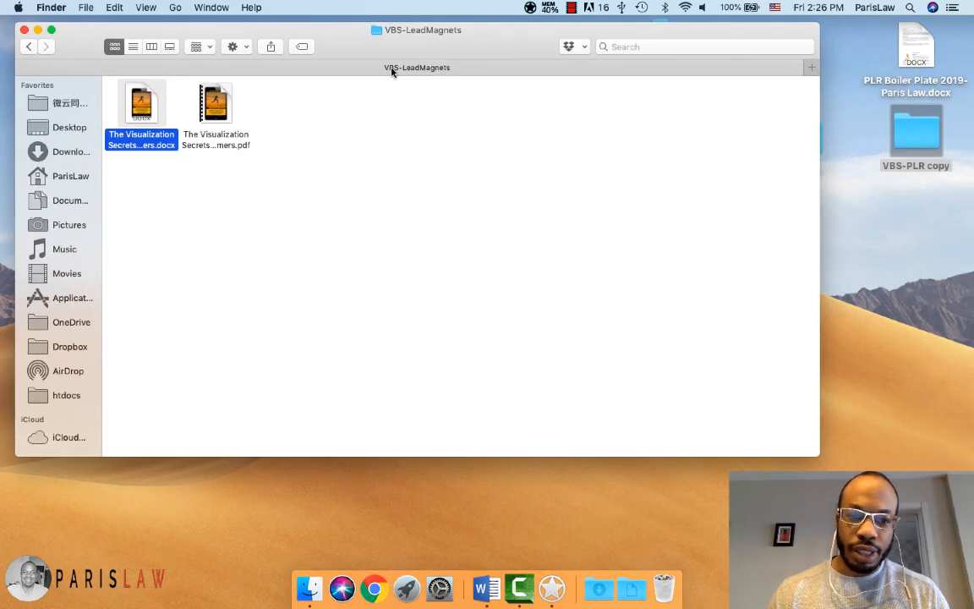
{"action": "left_click", "coordinate": [574, 10]}
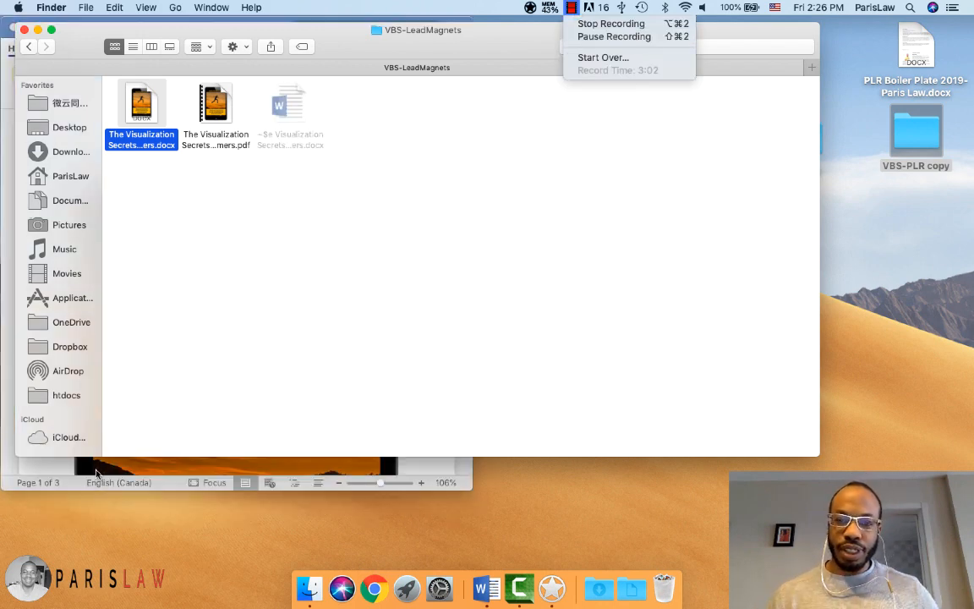
{"action": "left_click", "coordinate": [89, 427]}
{"action": "left_click", "coordinate": [83, 464]}
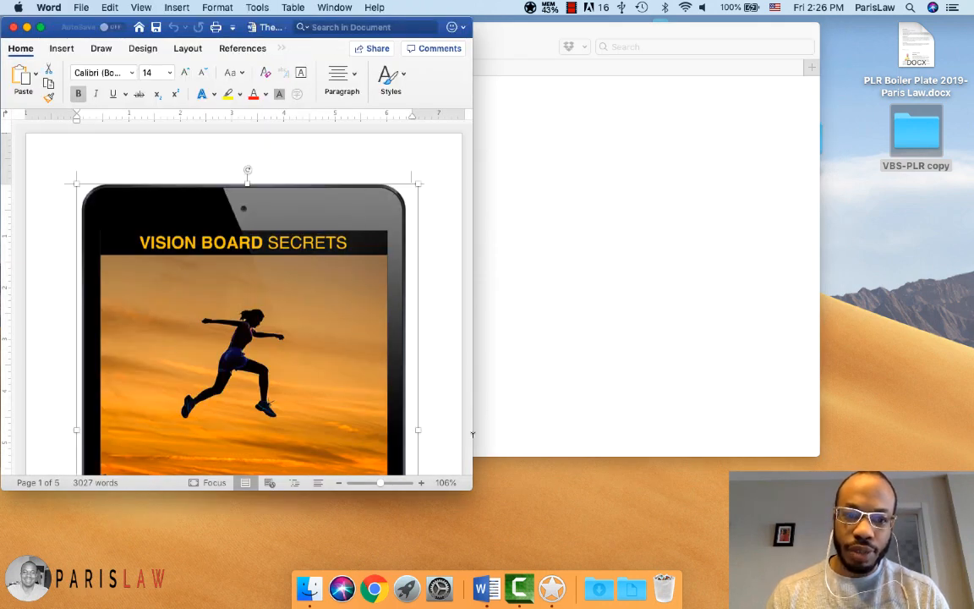
{"action": "left_click_drag", "start_coordinate": [471, 488], "coordinate": [620, 569]}
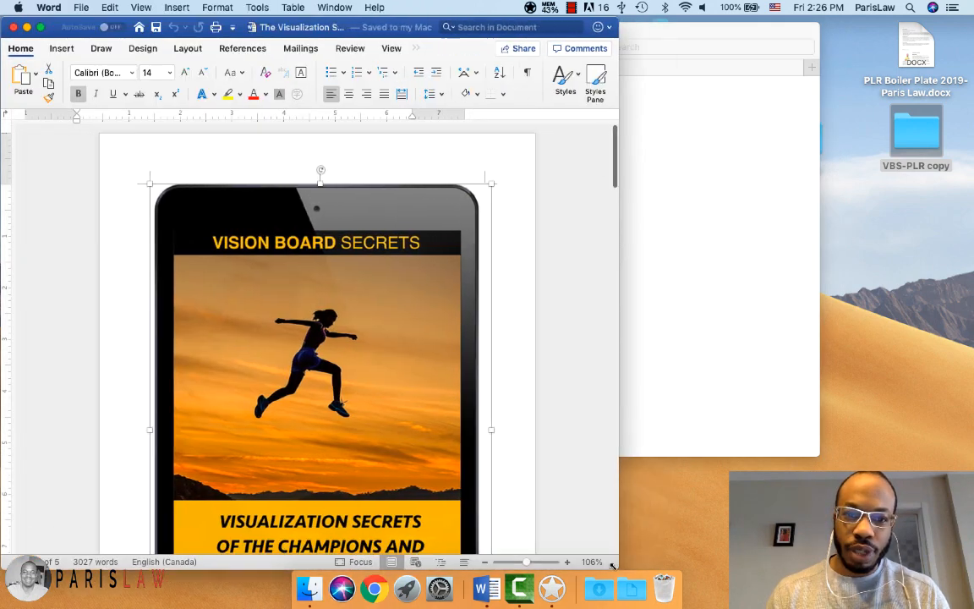
Delete the Vision Board Secrets tablet cover image from the first page of the report.
{"action": "scroll", "coordinate": [575, 204], "scroll_direction": "down", "scroll_amount": 20}
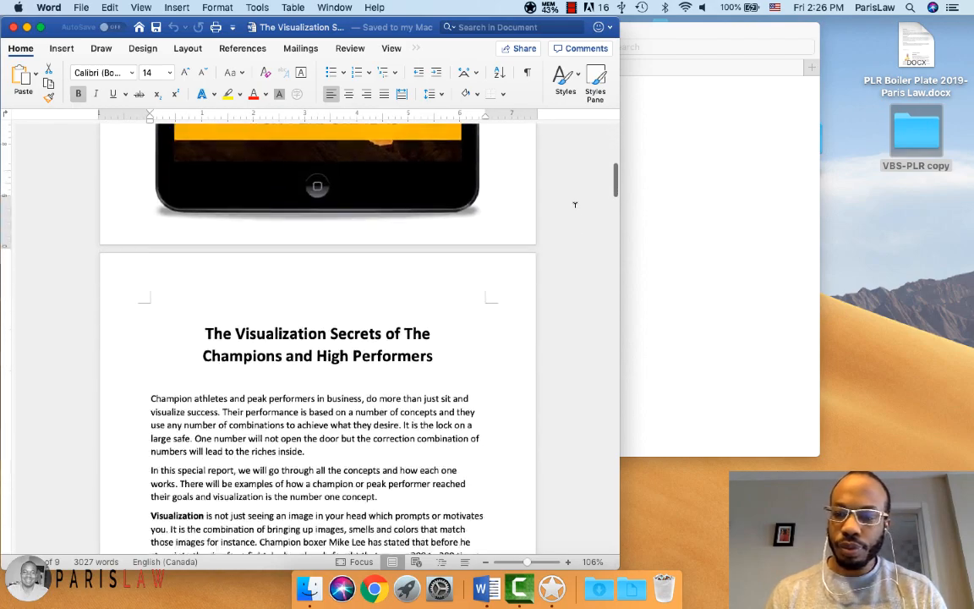
{"action": "scroll", "coordinate": [575, 204], "scroll_direction": "up", "scroll_amount": 20}
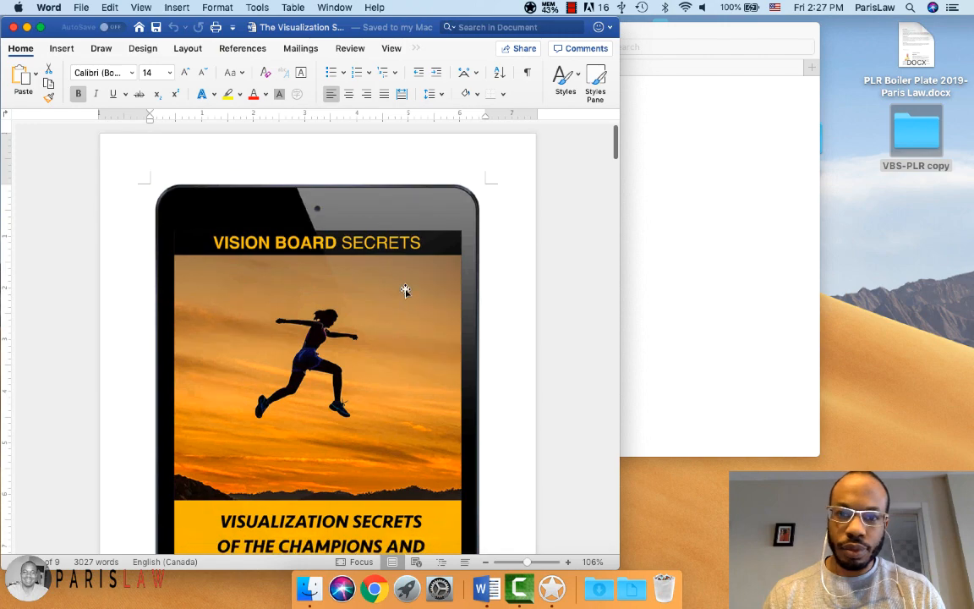
{"action": "left_click", "coordinate": [404, 292]}
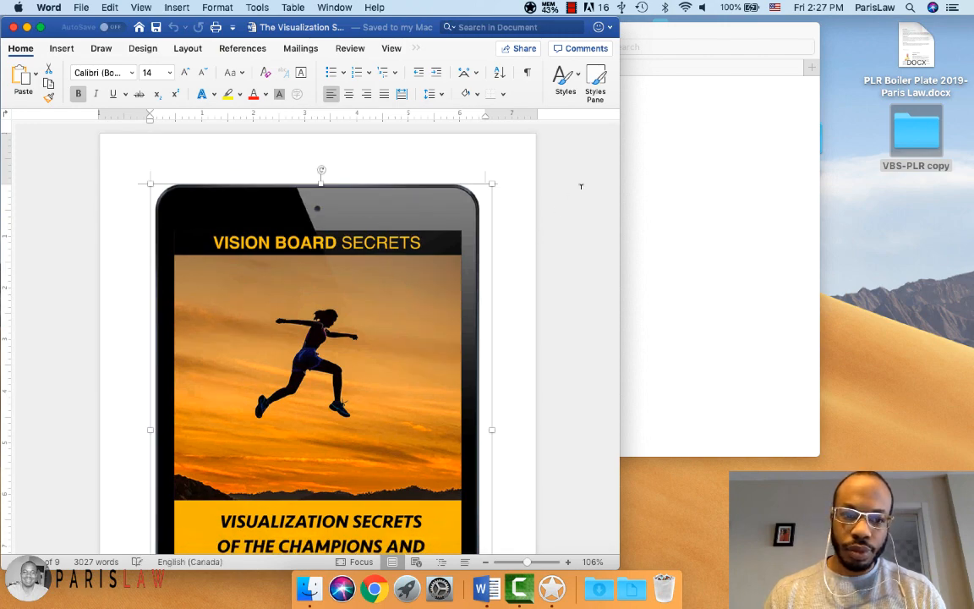
{"action": "scroll", "coordinate": [446, 227], "scroll_direction": "down", "scroll_amount": 8}
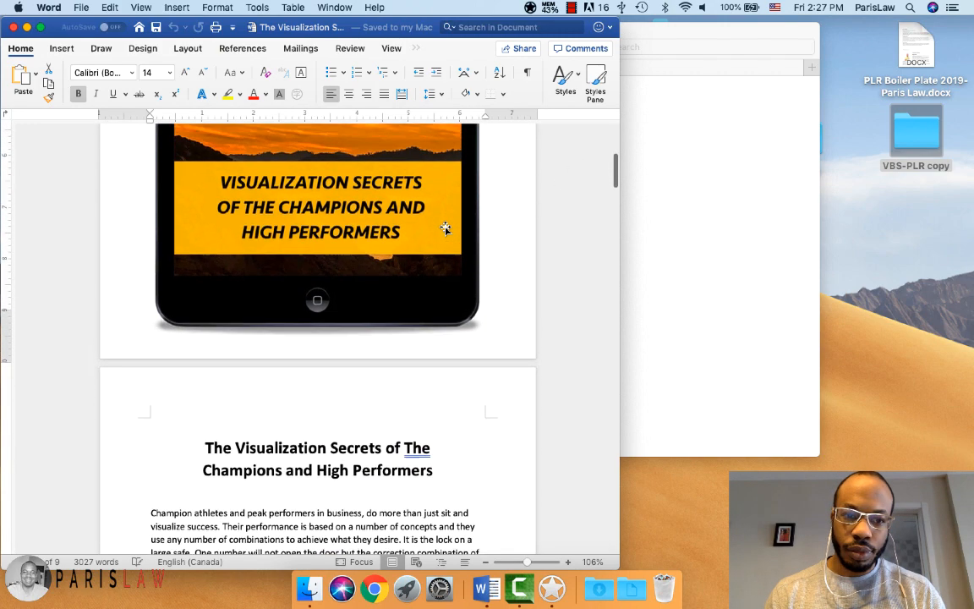
{"action": "scroll", "coordinate": [445, 226], "scroll_direction": "up", "scroll_amount": 8}
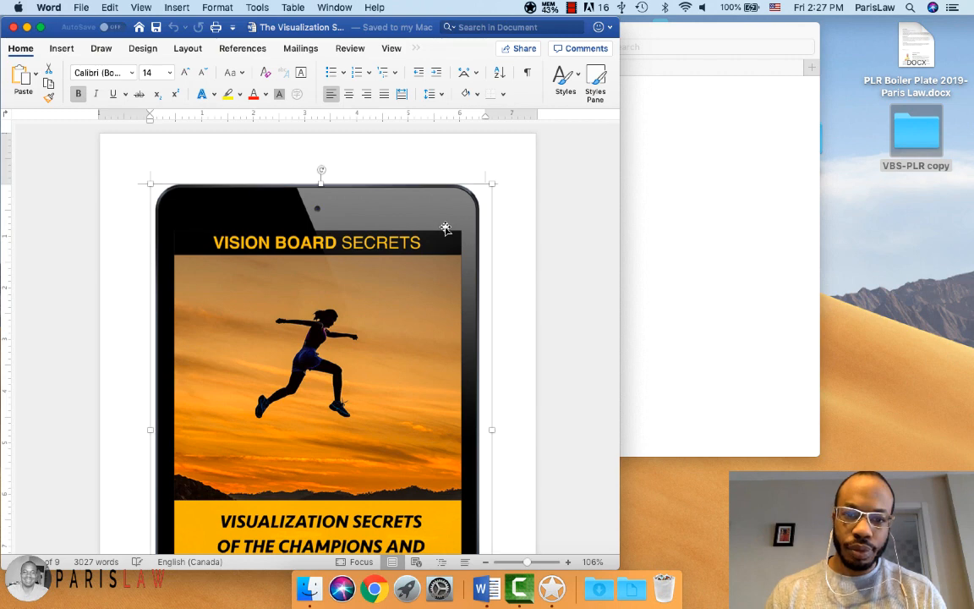
{"action": "scroll", "coordinate": [445, 227], "scroll_direction": "down", "scroll_amount": 8}
{"action": "scroll", "coordinate": [446, 228], "scroll_direction": "up", "scroll_amount": 4}
{"action": "left_click", "coordinate": [440, 267]}
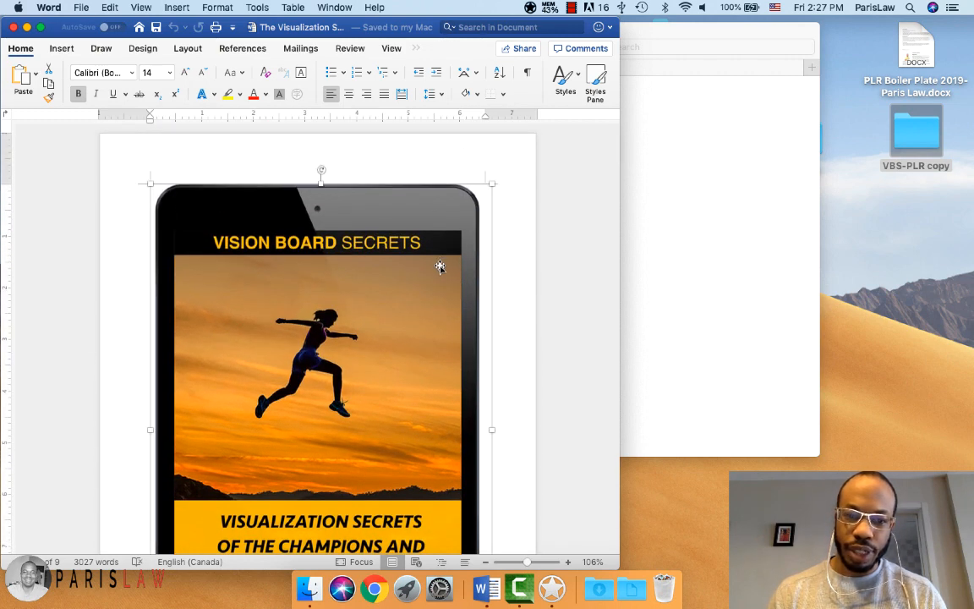
{"action": "key", "text": "BackSpace"}
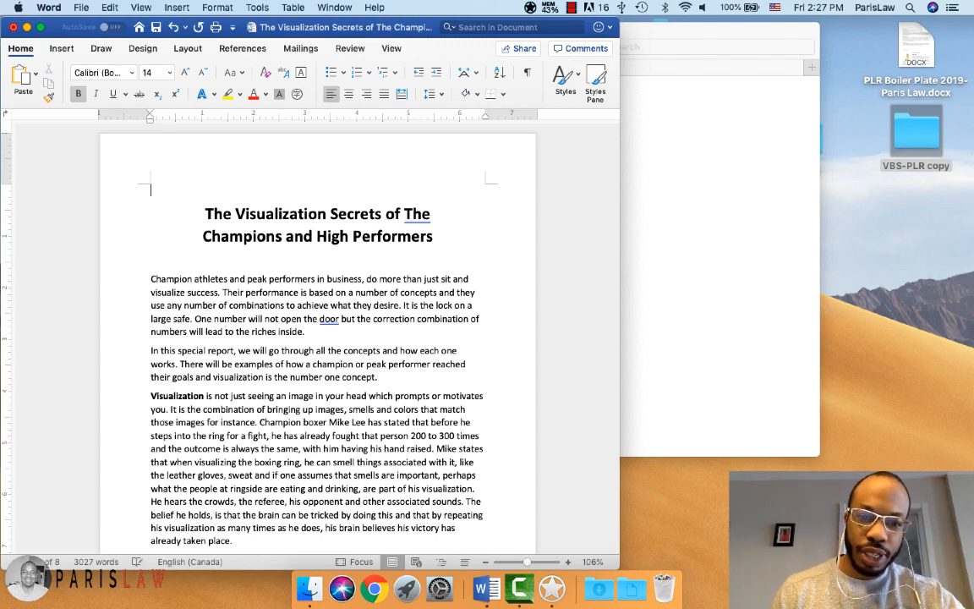
Look through the pages of the Visualization Secrets report, including its body text and the Amazon product link.
{"action": "scroll", "coordinate": [549, 153], "scroll_direction": "down", "scroll_amount": 15}
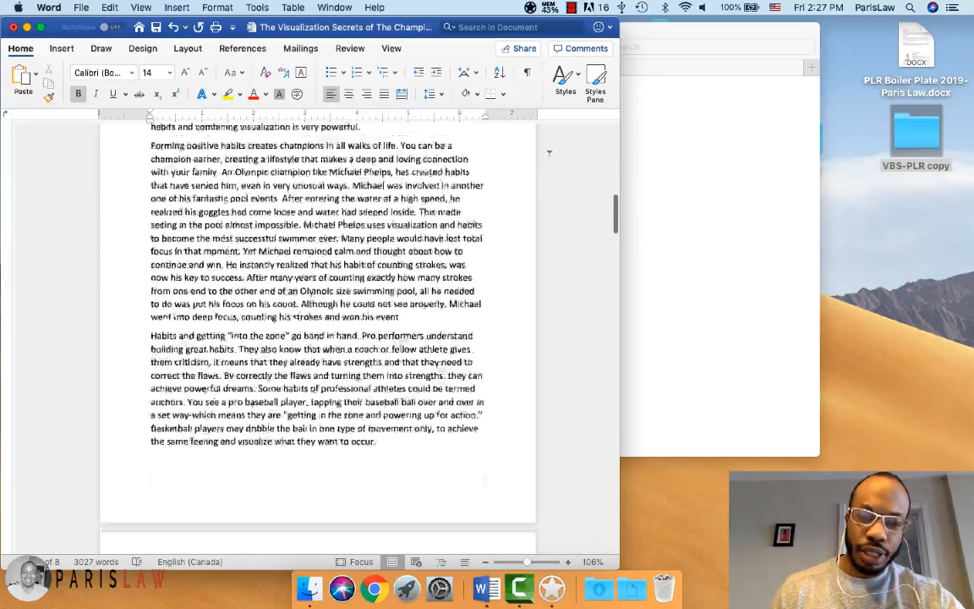
{"action": "scroll", "coordinate": [549, 152], "scroll_direction": "down", "scroll_amount": 20}
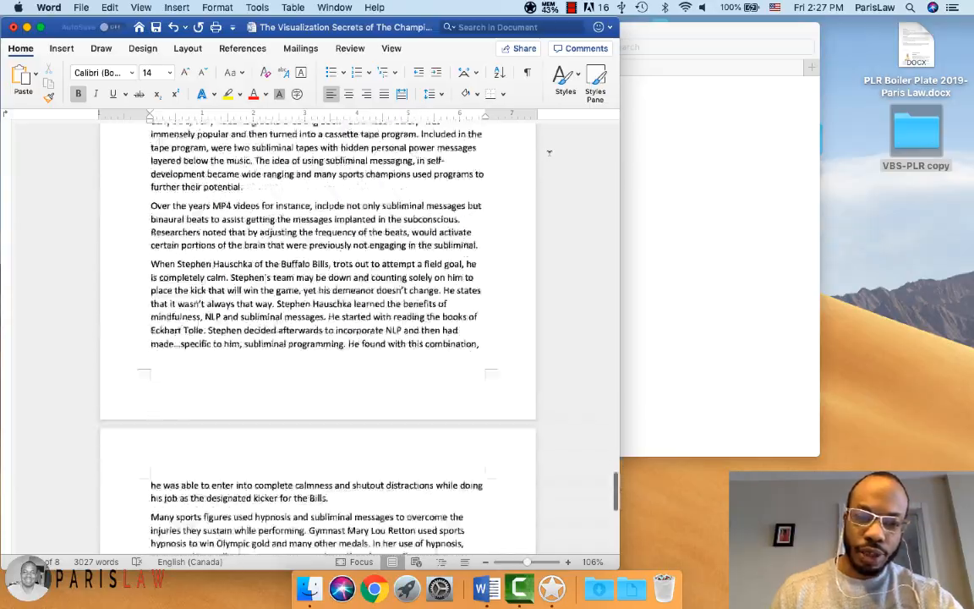
{"action": "scroll", "coordinate": [548, 152], "scroll_direction": "up", "scroll_amount": 20}
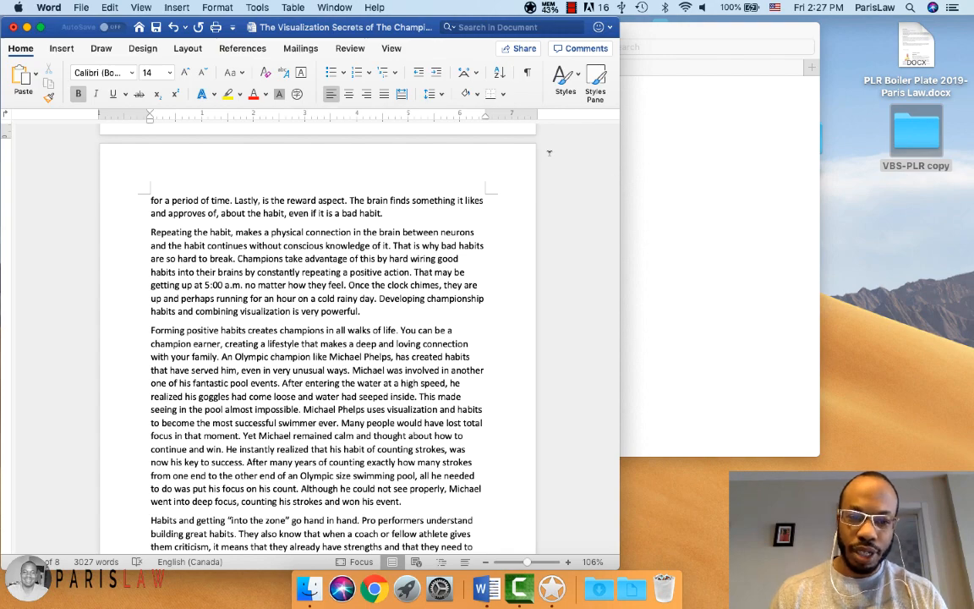
{"action": "scroll", "coordinate": [549, 153], "scroll_direction": "up", "scroll_amount": 10}
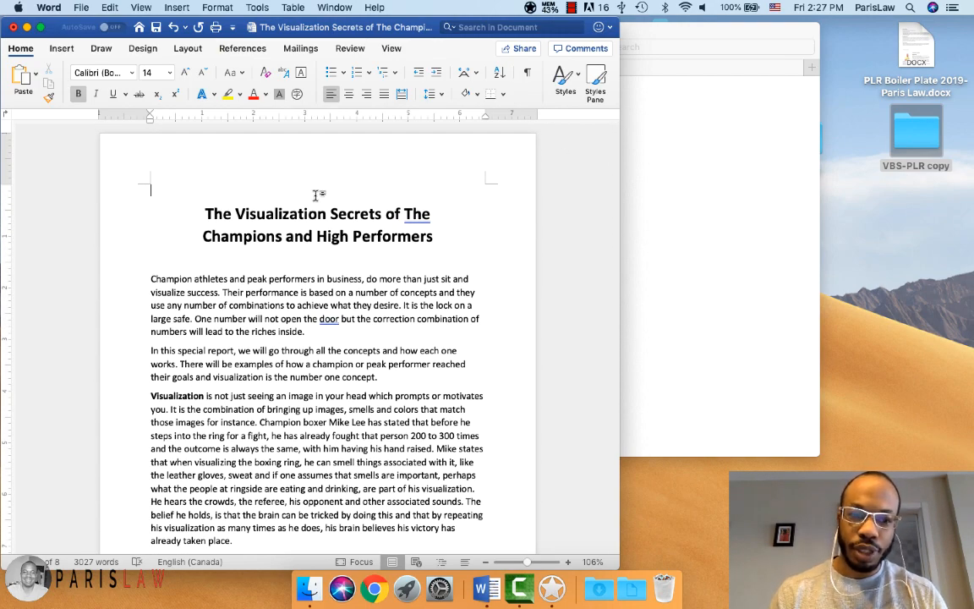
{"action": "scroll", "coordinate": [217, 194], "scroll_direction": "down", "scroll_amount": 10}
{"action": "scroll", "coordinate": [217, 193], "scroll_direction": "down", "scroll_amount": 15}
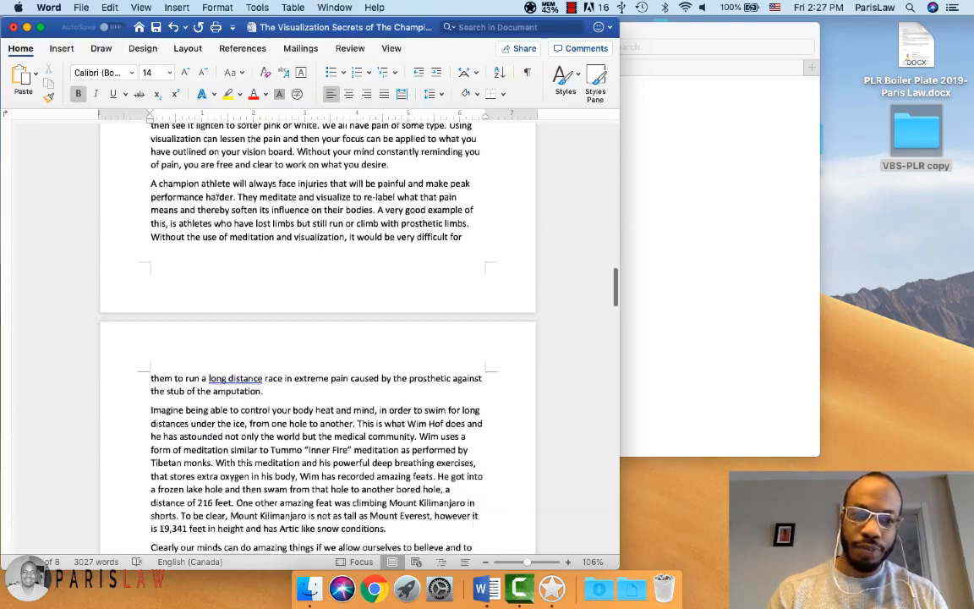
{"action": "scroll", "coordinate": [249, 349], "scroll_direction": "up", "scroll_amount": 5}
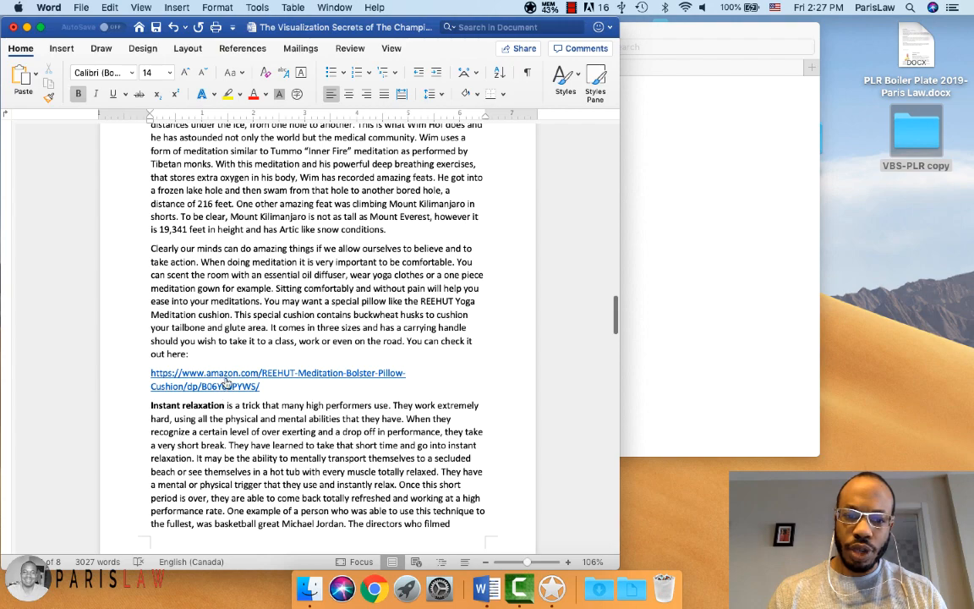
{"action": "scroll", "coordinate": [243, 263], "scroll_direction": "up", "scroll_amount": 20}
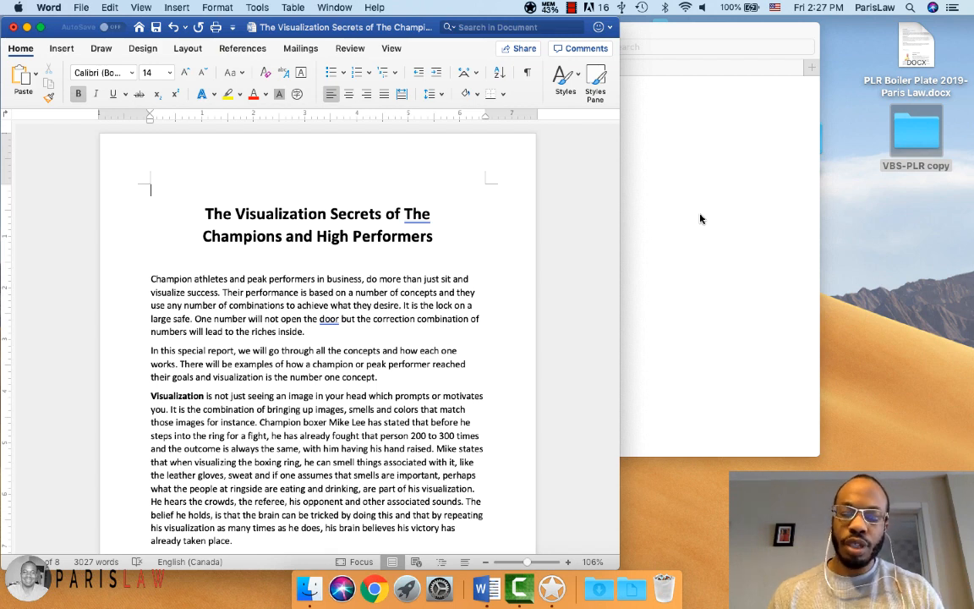
Insert an empty centred line above the report's title on the first page.
{"action": "left_click", "coordinate": [206, 210]}
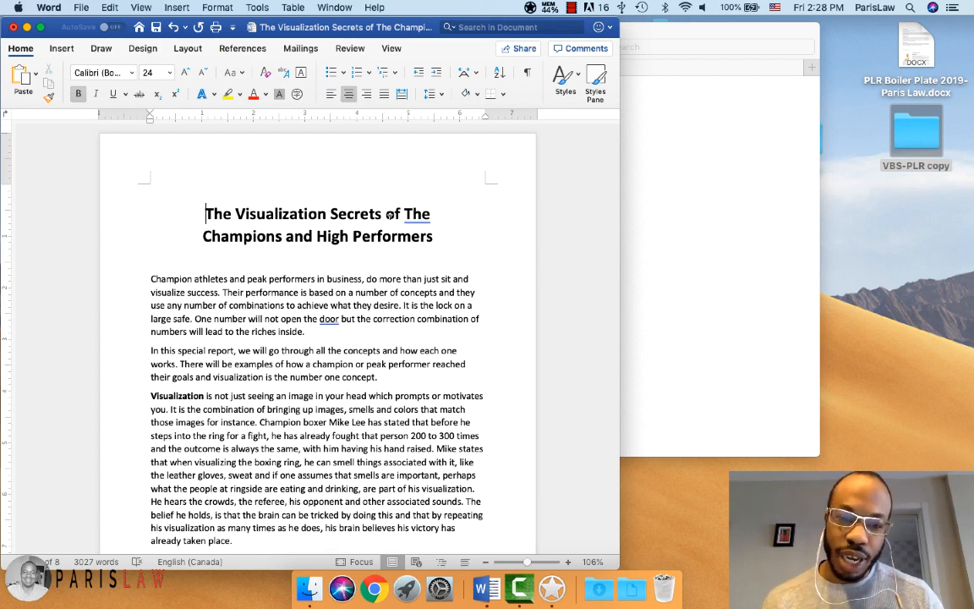
{"action": "left_click_drag", "start_coordinate": [435, 236], "coordinate": [207, 203]}
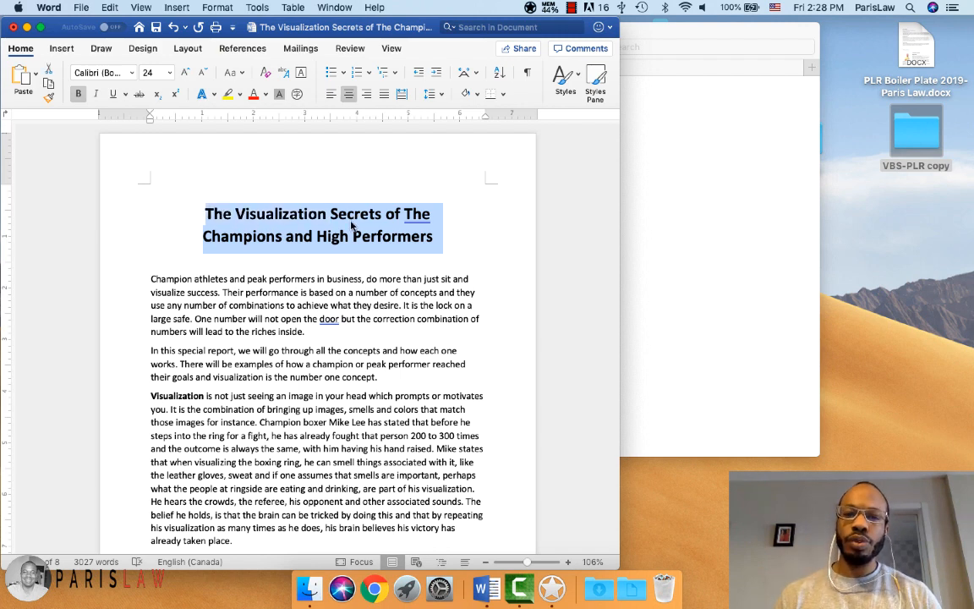
{"action": "left_click", "coordinate": [398, 236]}
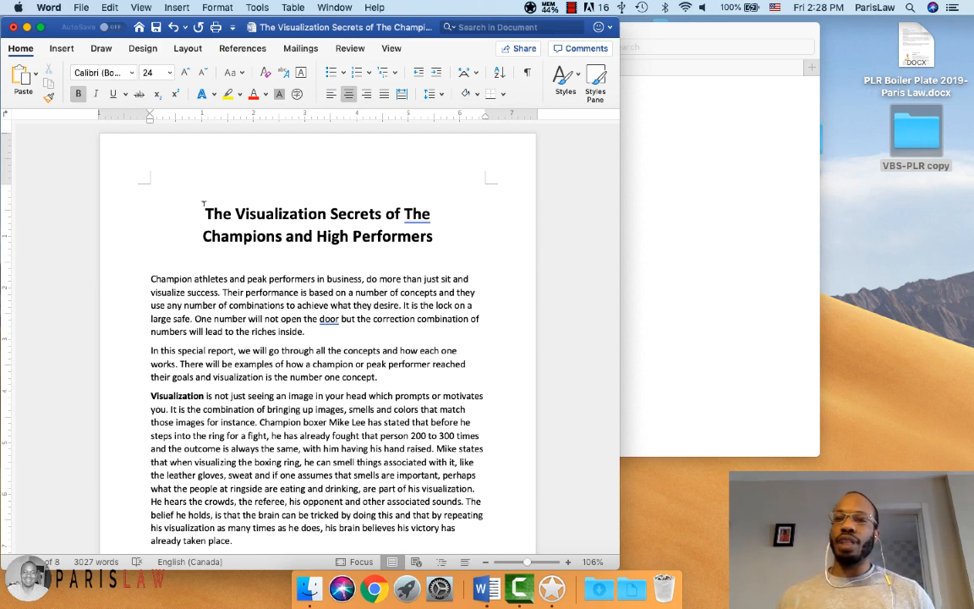
{"action": "key", "text": "Return"}
{"action": "key", "text": "Up"}
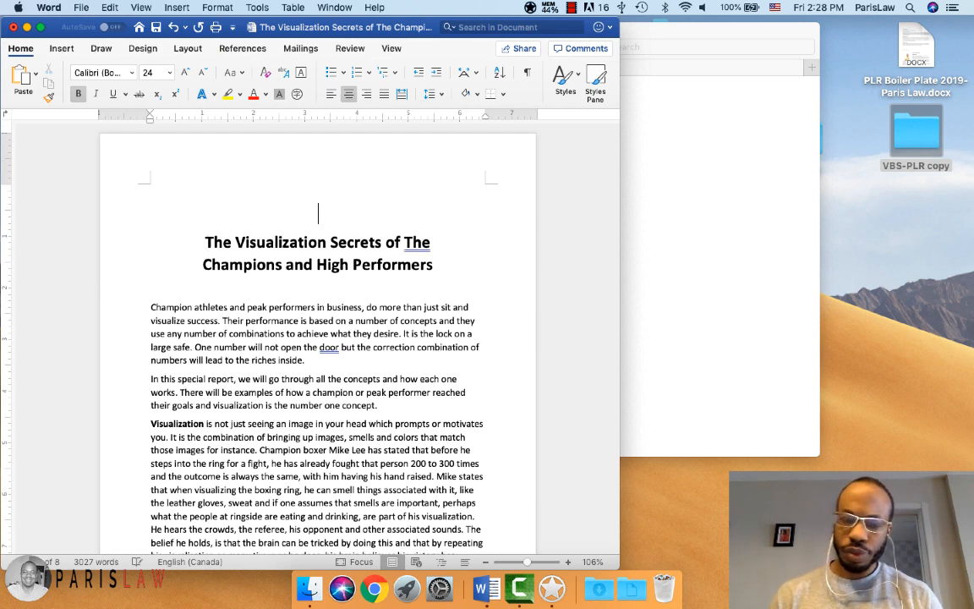
Enter the new title "Mind Fitness: How to Visualize Like A Pro Athlete" on the empty line above the existing title.
{"action": "type", "text": "MindF"}
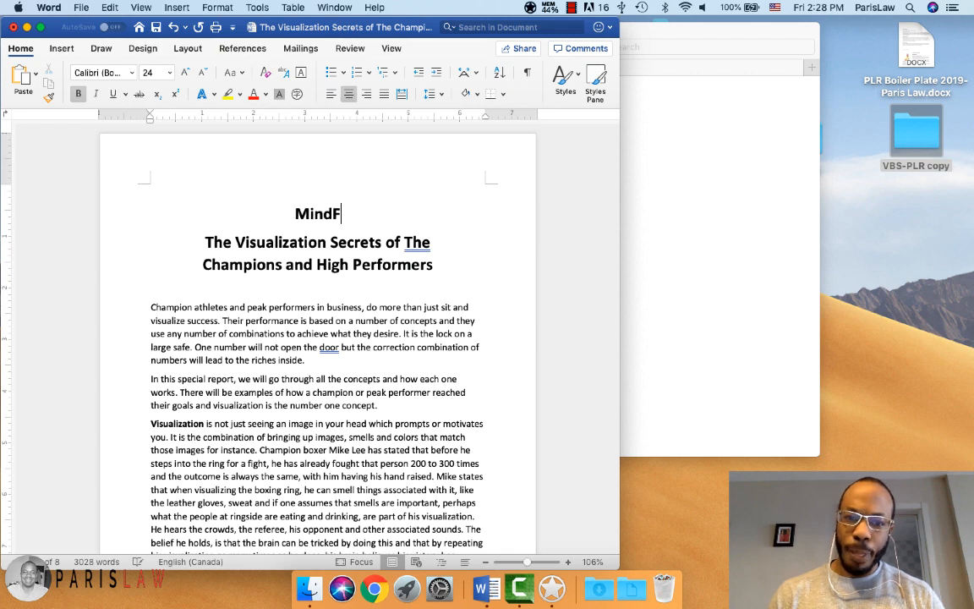
{"action": "key", "text": "BackSpace"}
{"action": "type", "text": "Fit"}
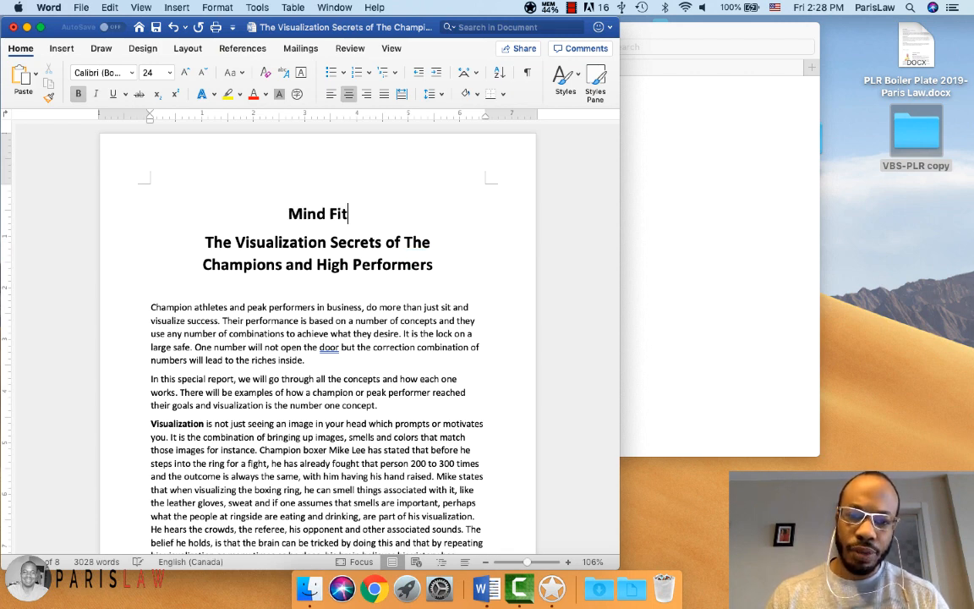
{"action": "type", "text": "ness: "}
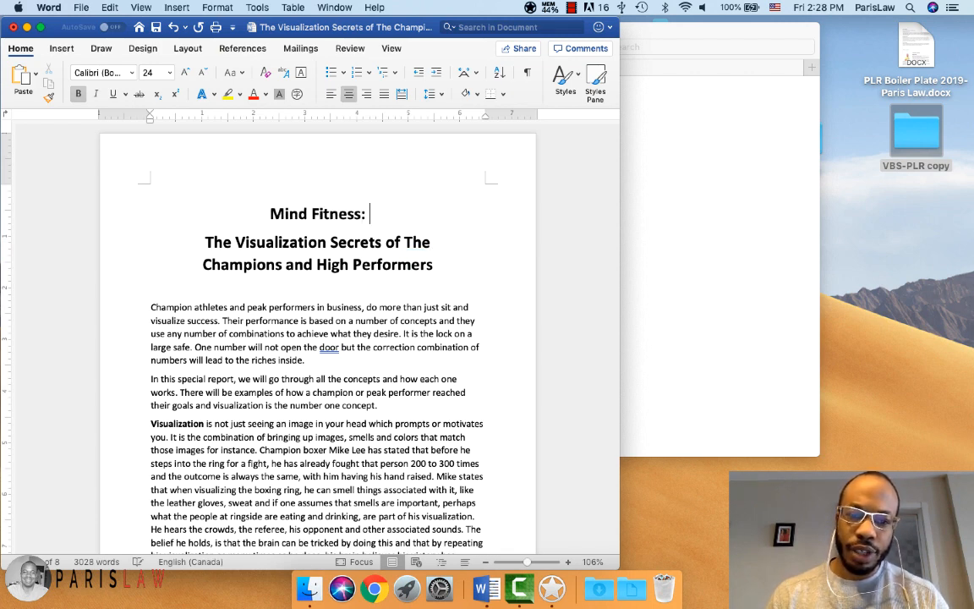
{"action": "type", "text": "How to Vi"}
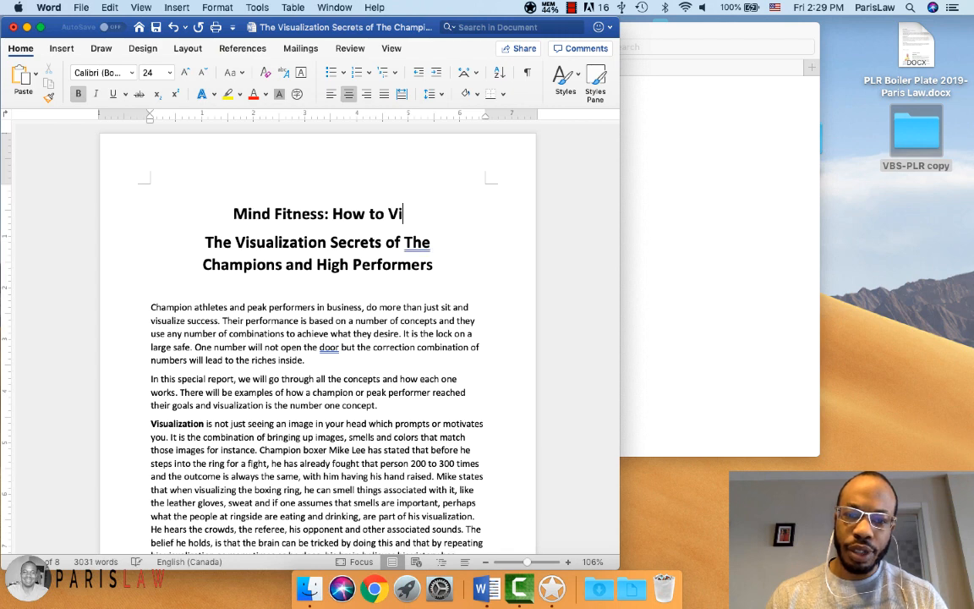
{"action": "type", "text": "sualize "}
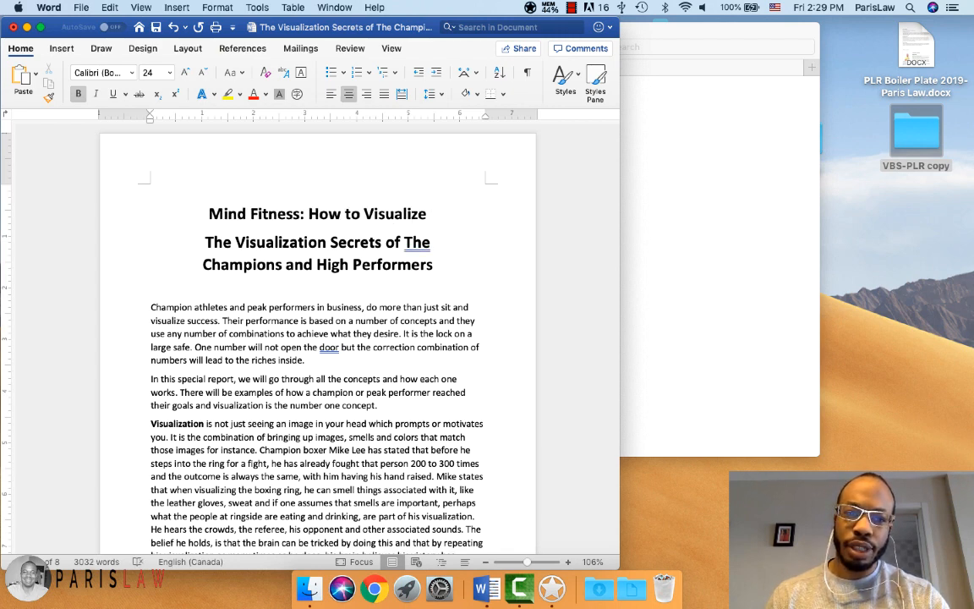
{"action": "type", "text": "Like A "}
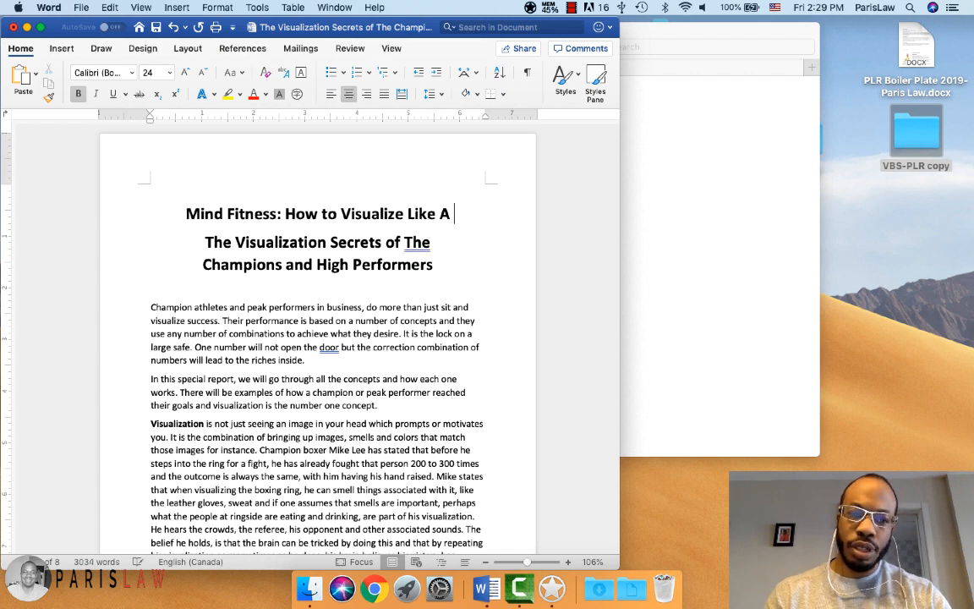
{"action": "type", "text": "Pro Athr"}
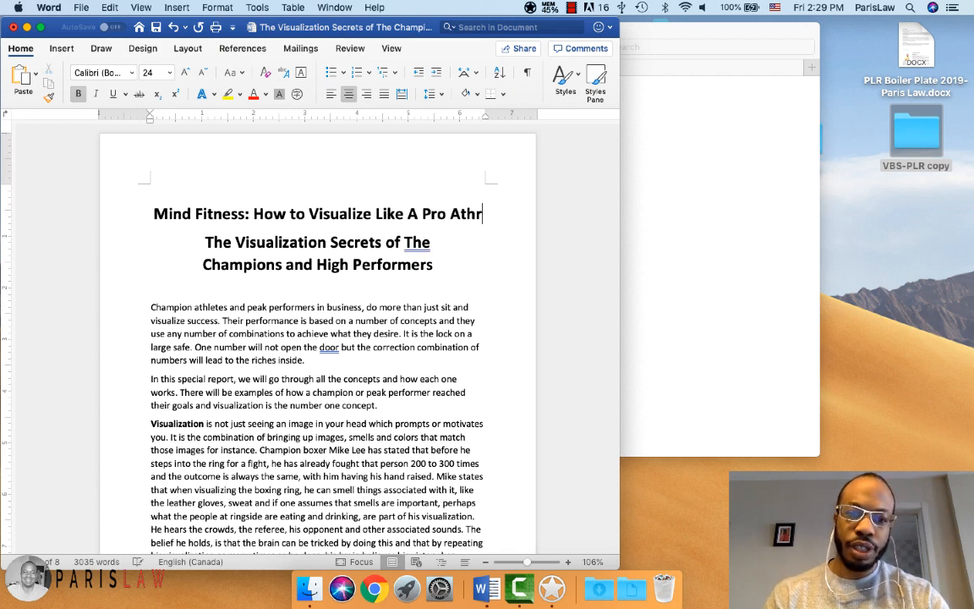
{"action": "key", "text": "BackSpace"}
{"action": "type", "text": "let"}
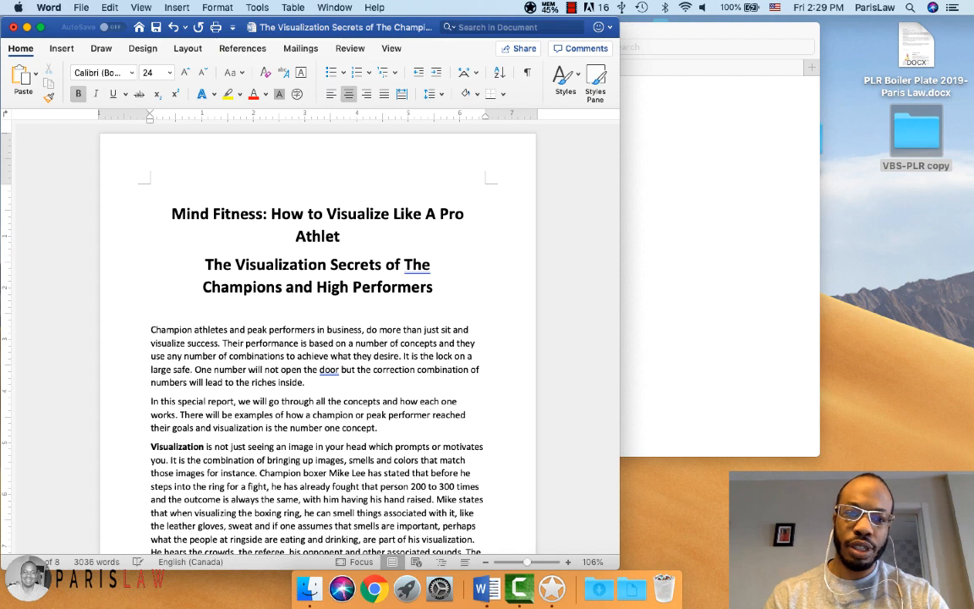
{"action": "type", "text": "e"}
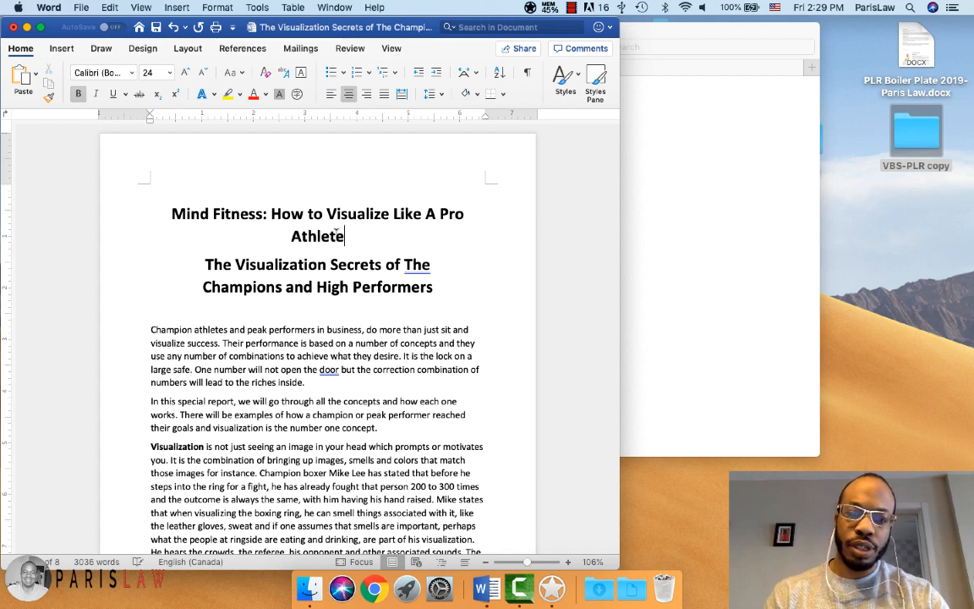
Delete the old title "The Visualization Secrets of The Champions and High Performers" from the report.
{"action": "left_click_drag", "start_coordinate": [439, 286], "coordinate": [203, 257]}
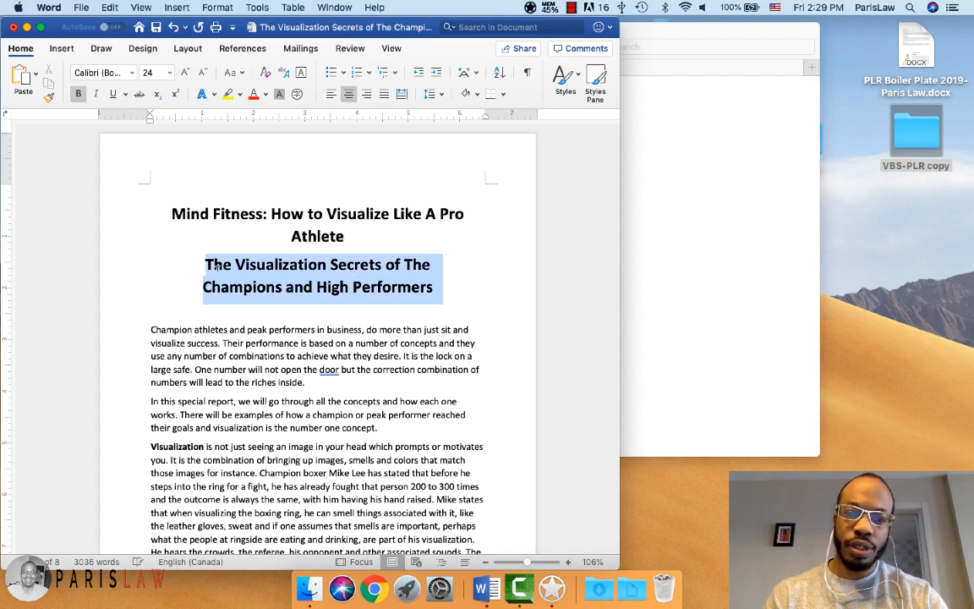
{"action": "key", "text": "BackSpace"}
{"action": "left_click", "coordinate": [366, 257]}
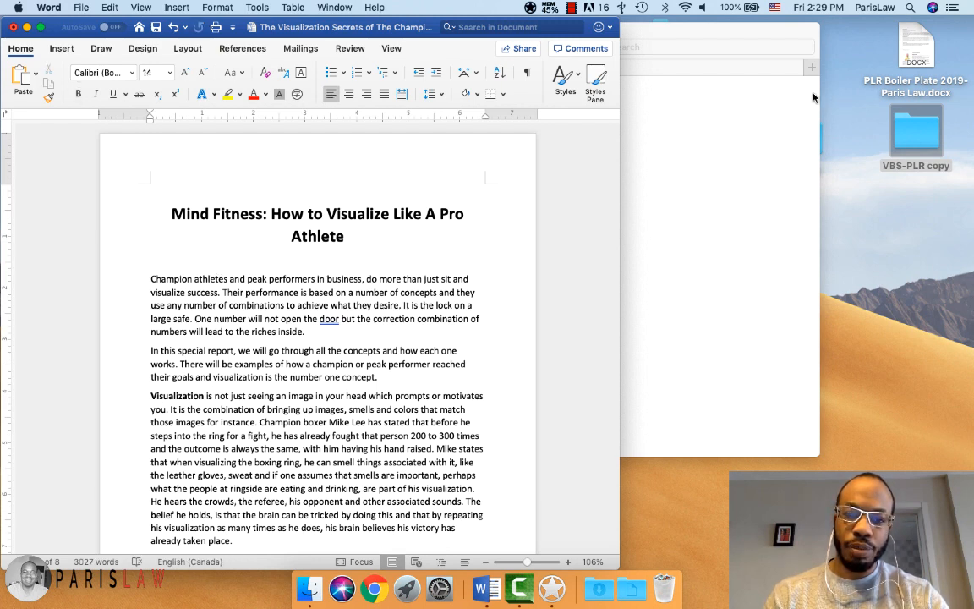
Open the PLR Boiler Plate 2019 document from the desktop and arrange its window side by side with the report.
{"action": "left_click_drag", "start_coordinate": [904, 55], "coordinate": [900, 368]}
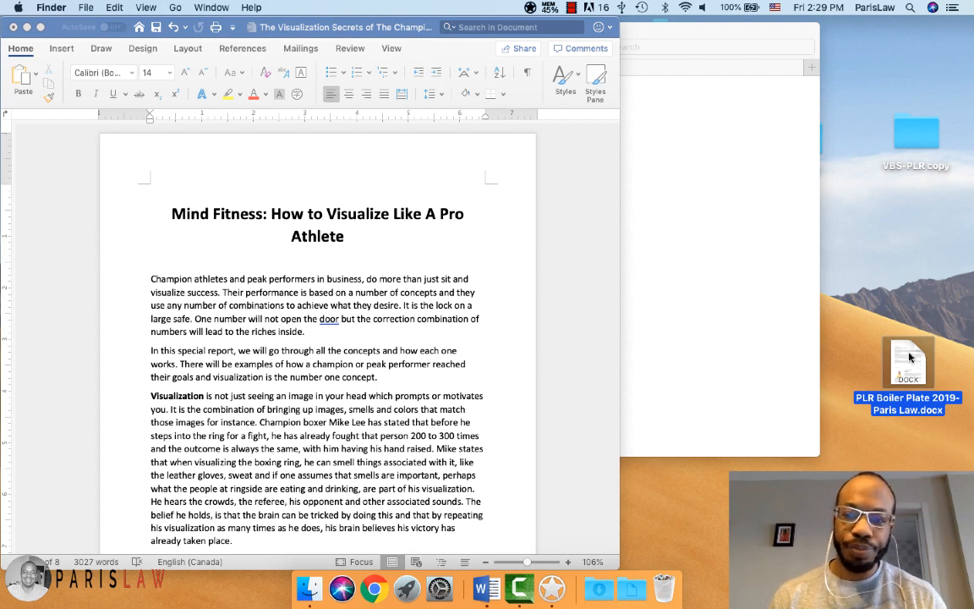
{"action": "double_click", "coordinate": [908, 356]}
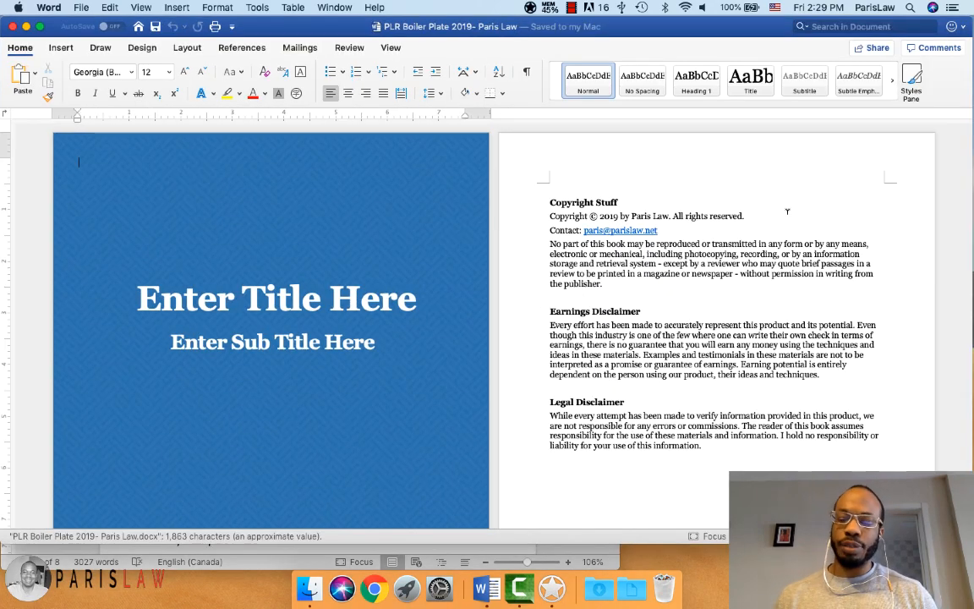
{"action": "left_click_drag", "start_coordinate": [574, 26], "coordinate": [684, 28]}
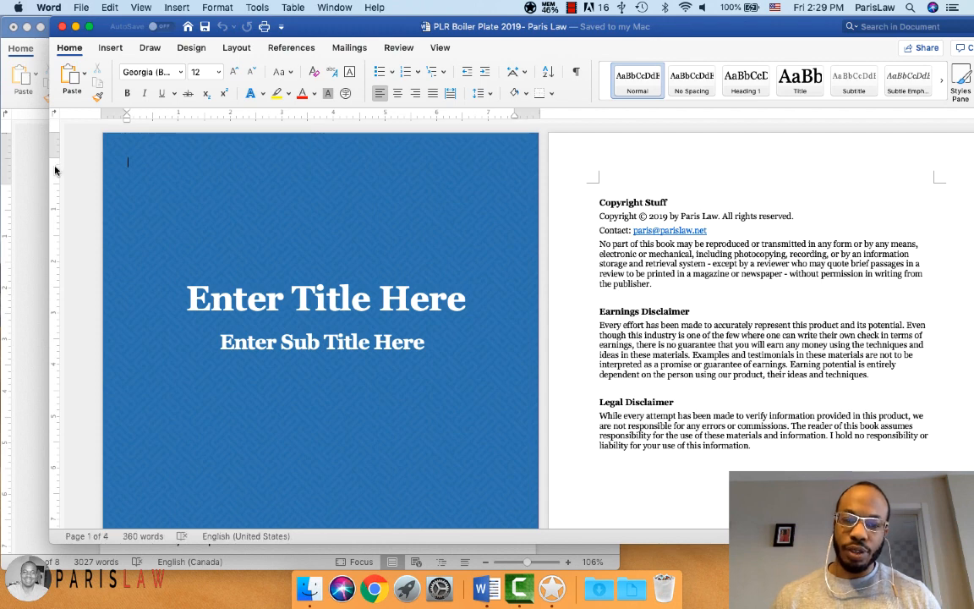
{"action": "left_click_drag", "start_coordinate": [50, 168], "coordinate": [647, 180]}
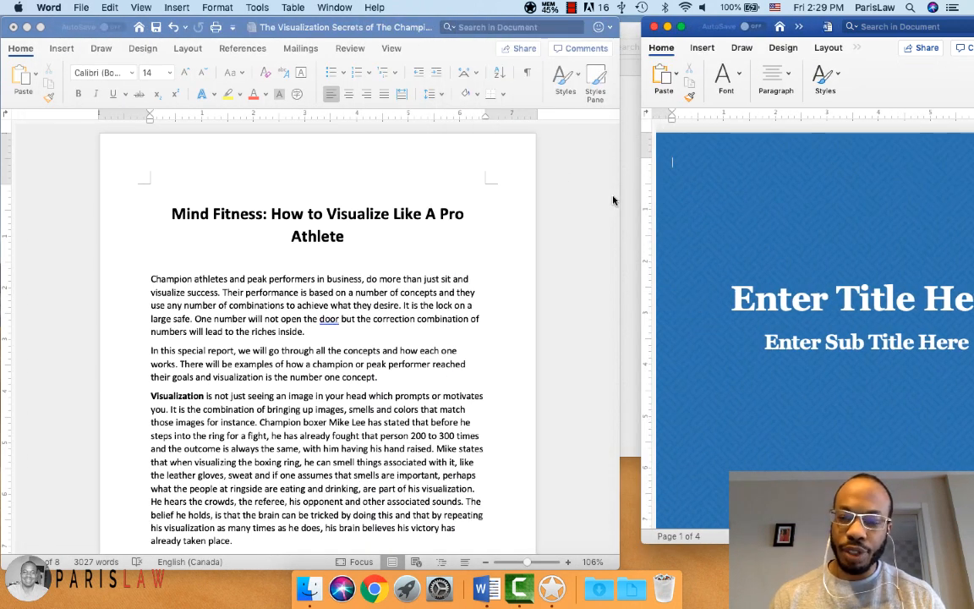
{"action": "left_click_drag", "start_coordinate": [619, 199], "coordinate": [474, 200]}
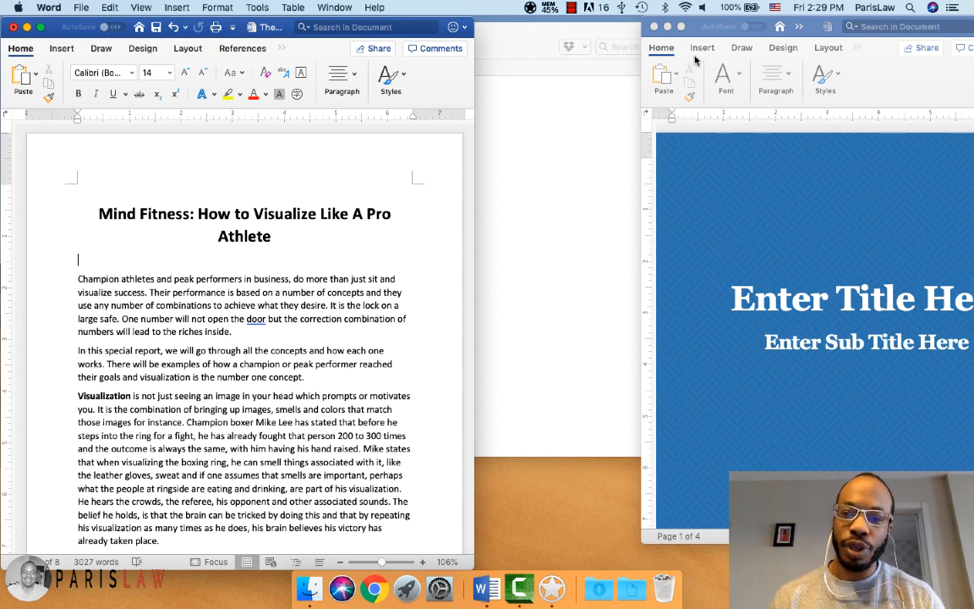
{"action": "left_click_drag", "start_coordinate": [800, 27], "coordinate": [656, 30]}
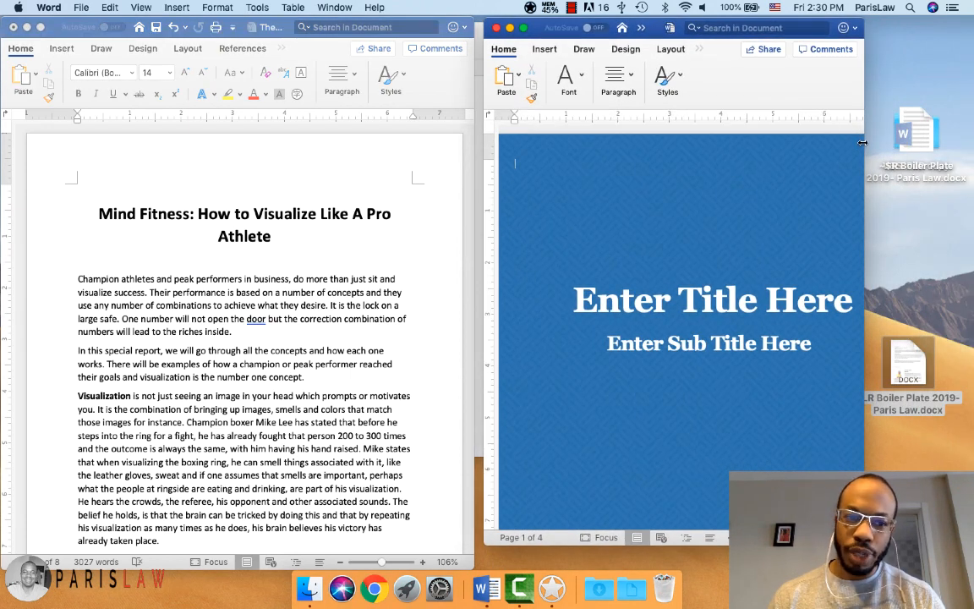
{"action": "left_click_drag", "start_coordinate": [865, 143], "coordinate": [972, 148]}
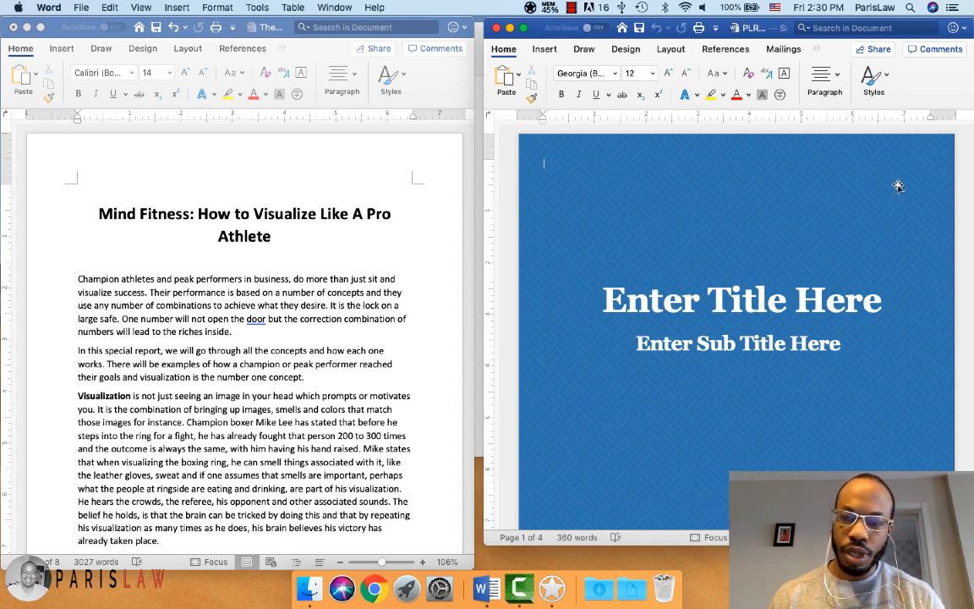
Examine the boilerplate's blue cover page with its title, subtitle and author lines, and the copyright page below it.
{"action": "scroll", "coordinate": [898, 186], "scroll_direction": "down", "scroll_amount": 2}
{"action": "scroll", "coordinate": [897, 185], "scroll_direction": "down", "scroll_amount": 5}
{"action": "scroll", "coordinate": [895, 191], "scroll_direction": "up", "scroll_amount": 8}
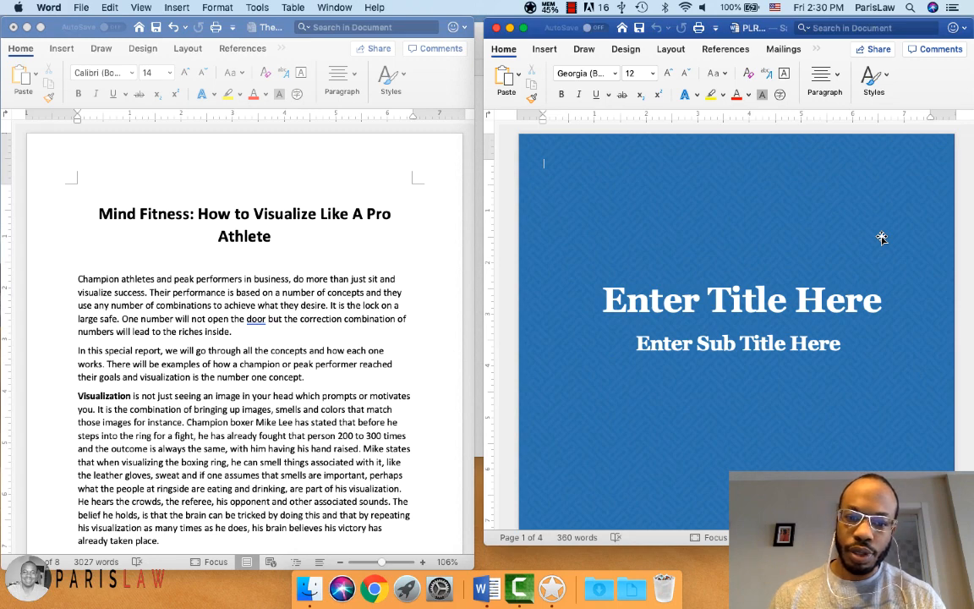
{"action": "scroll", "coordinate": [741, 302], "scroll_direction": "down", "scroll_amount": 1}
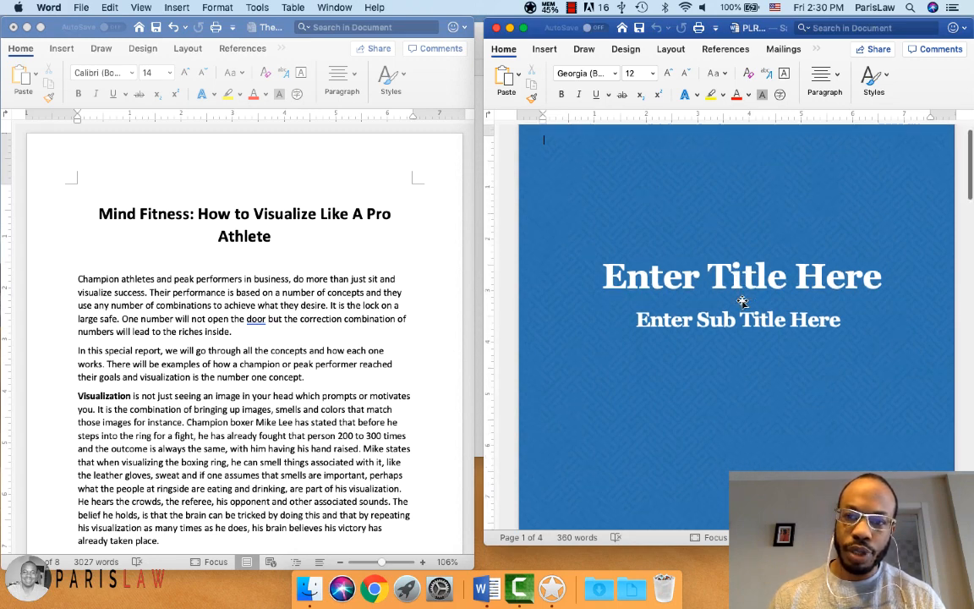
{"action": "scroll", "coordinate": [742, 302], "scroll_direction": "down", "scroll_amount": 8}
{"action": "scroll", "coordinate": [742, 302], "scroll_direction": "up", "scroll_amount": 10}
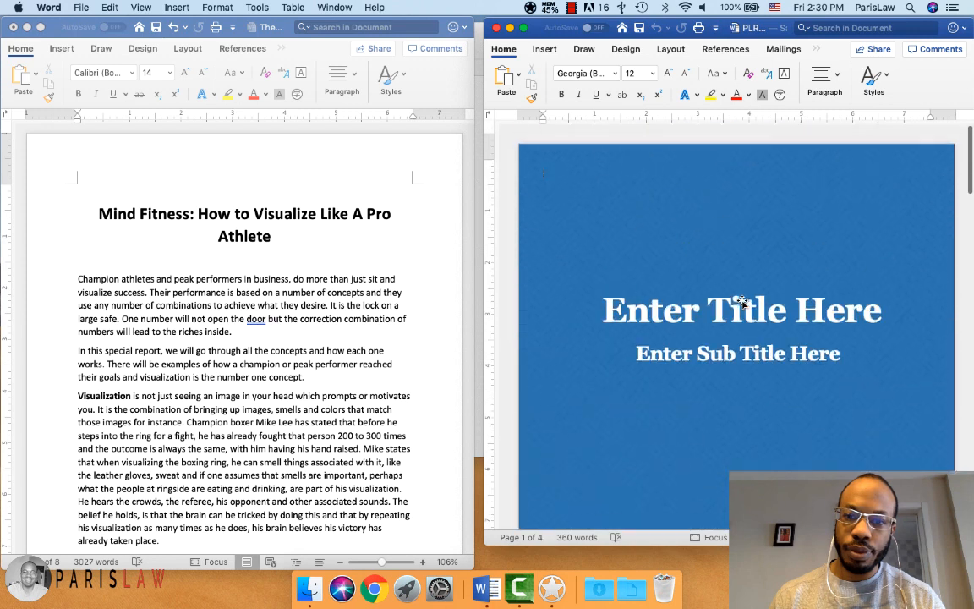
{"action": "scroll", "coordinate": [742, 302], "scroll_direction": "down", "scroll_amount": 1}
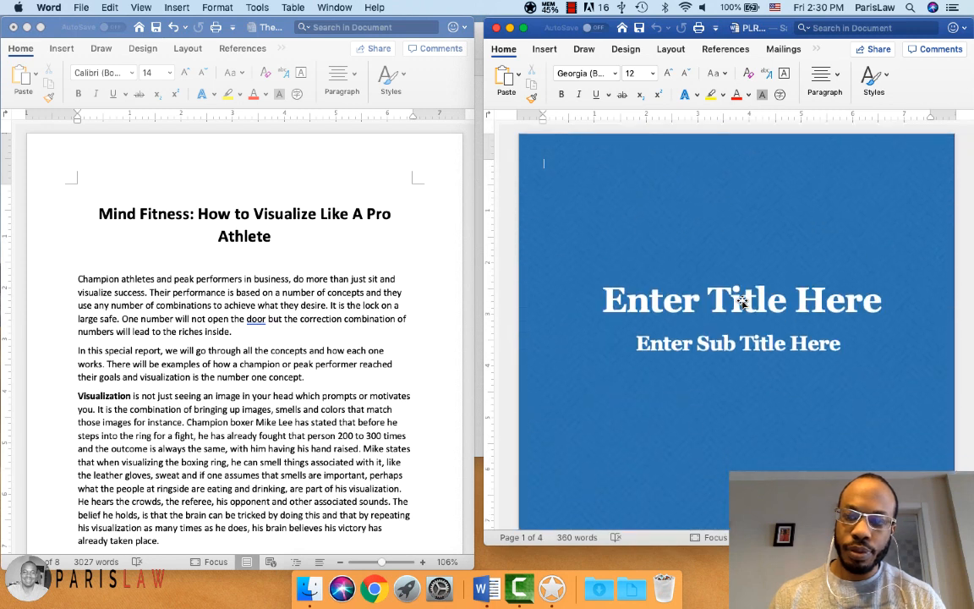
{"action": "scroll", "coordinate": [742, 302], "scroll_direction": "down", "scroll_amount": 8}
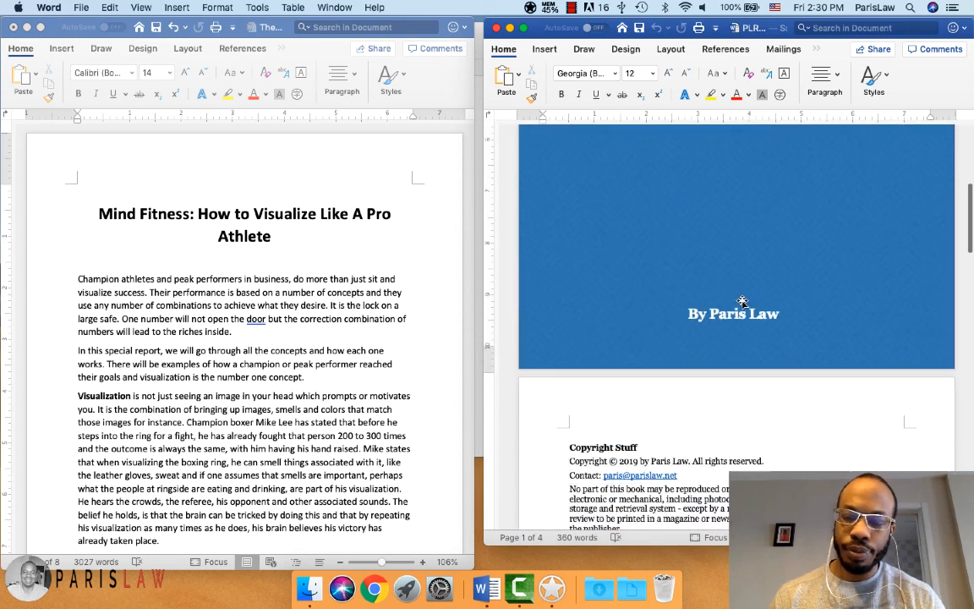
{"action": "scroll", "coordinate": [741, 297], "scroll_direction": "up", "scroll_amount": 10}
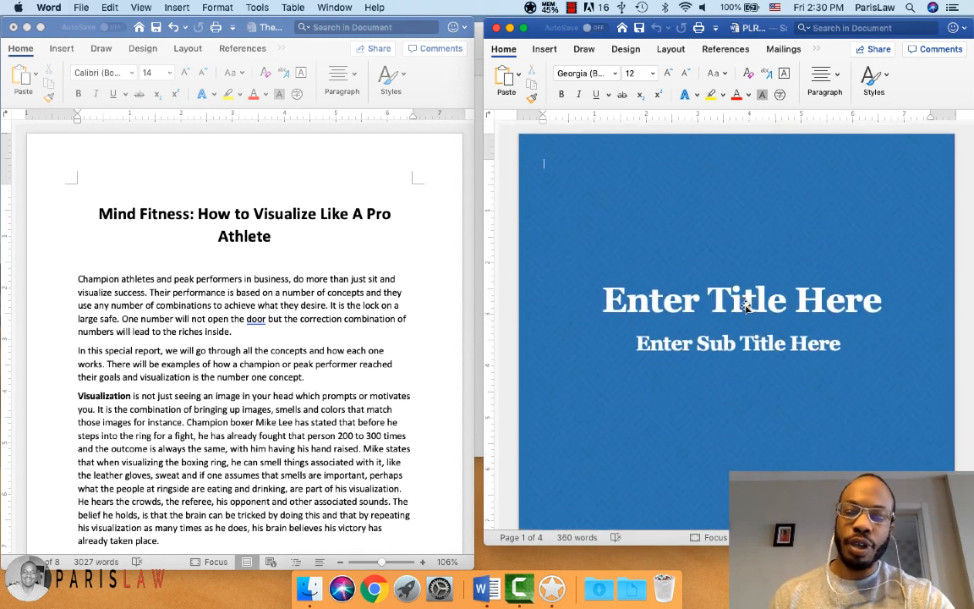
Replace the cover page's "Enter Title Here" placeholder with the title "Mind Fitness Guide".
{"action": "left_click", "coordinate": [741, 297]}
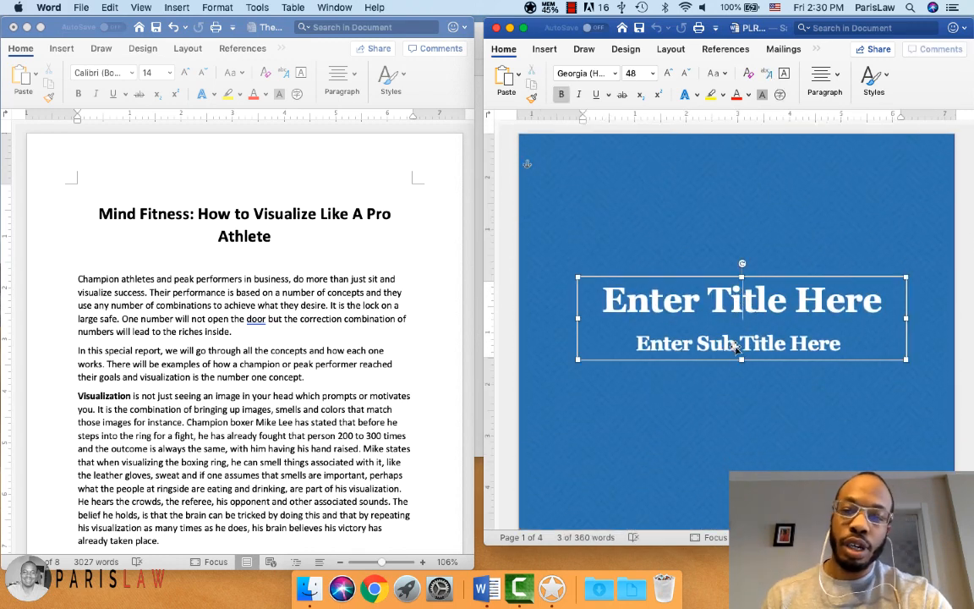
{"action": "left_click", "coordinate": [736, 347]}
{"action": "double_click", "coordinate": [738, 298]}
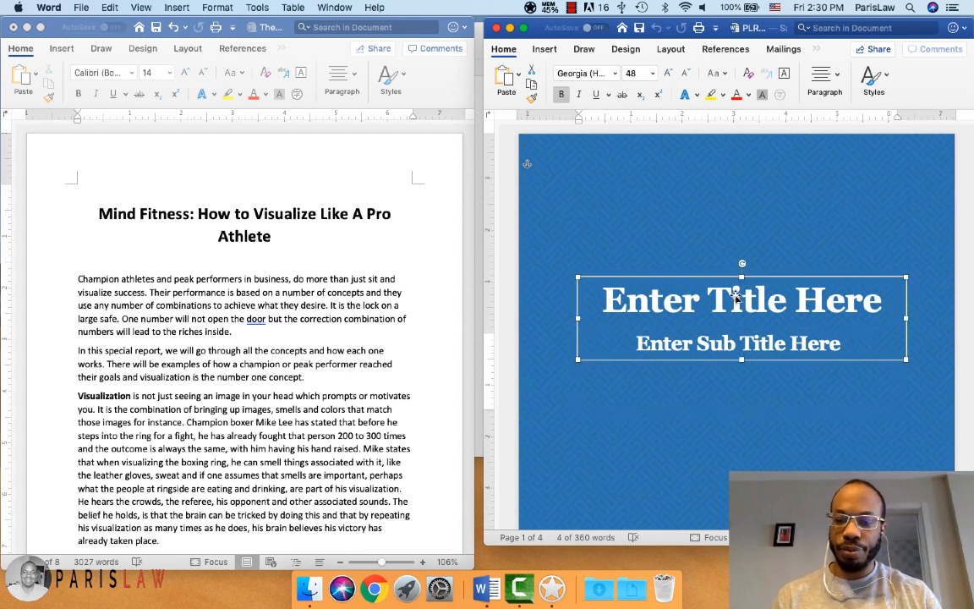
{"action": "left_click", "coordinate": [793, 301]}
{"action": "left_click_drag", "start_coordinate": [744, 296], "coordinate": [661, 300]}
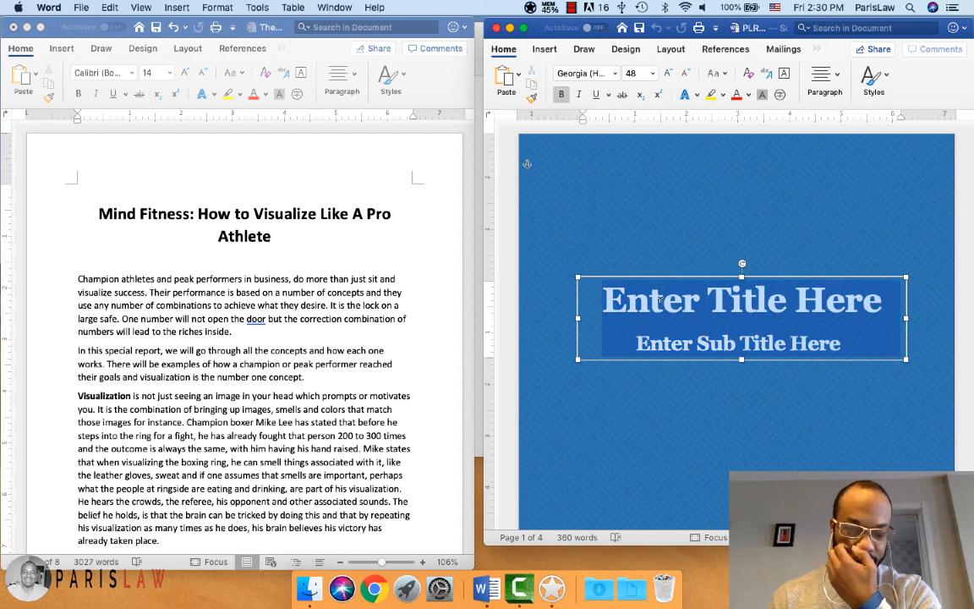
{"action": "type", "text": "Mind "}
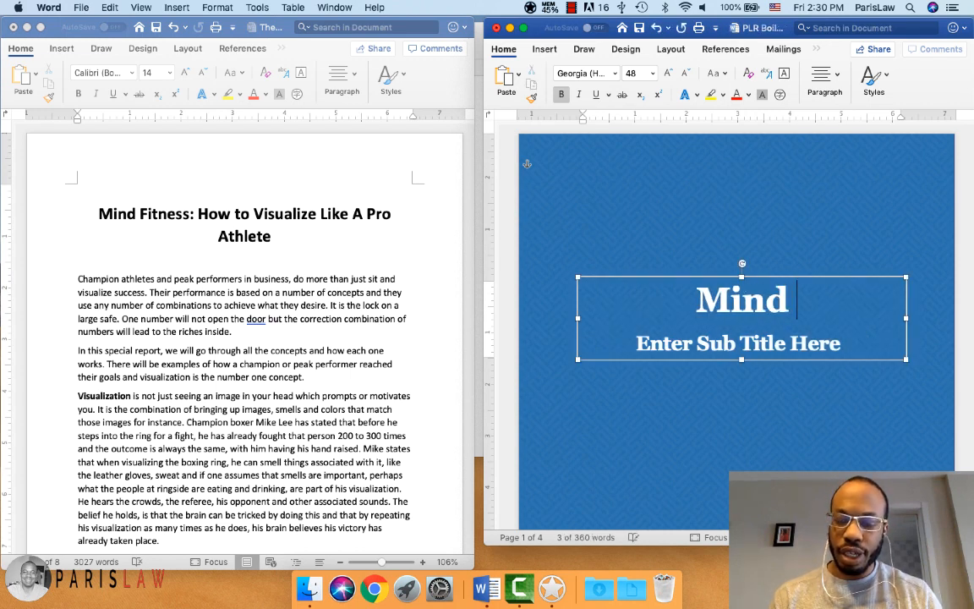
{"action": "type", "text": "Fitness G"}
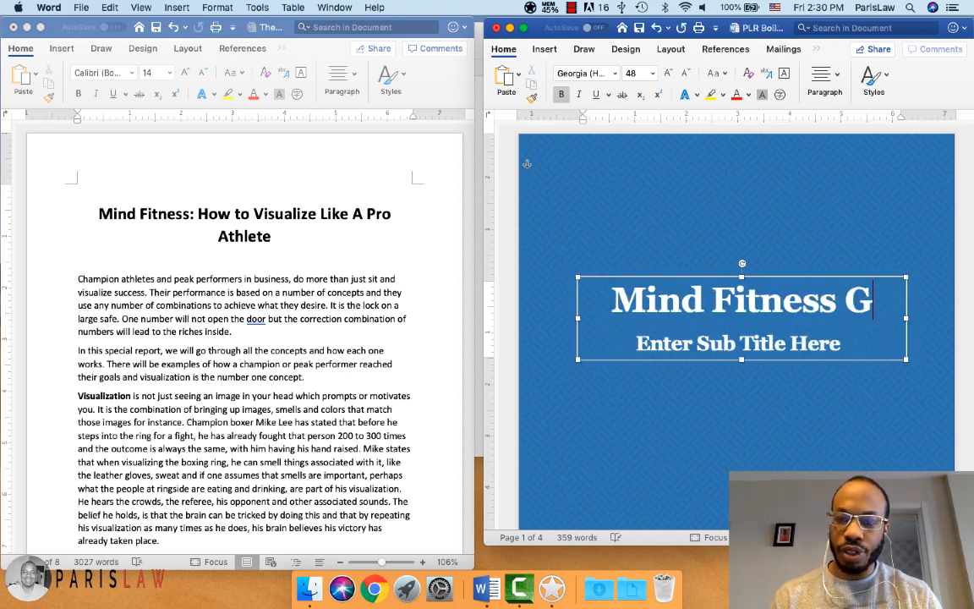
{"action": "type", "text": "uide"}
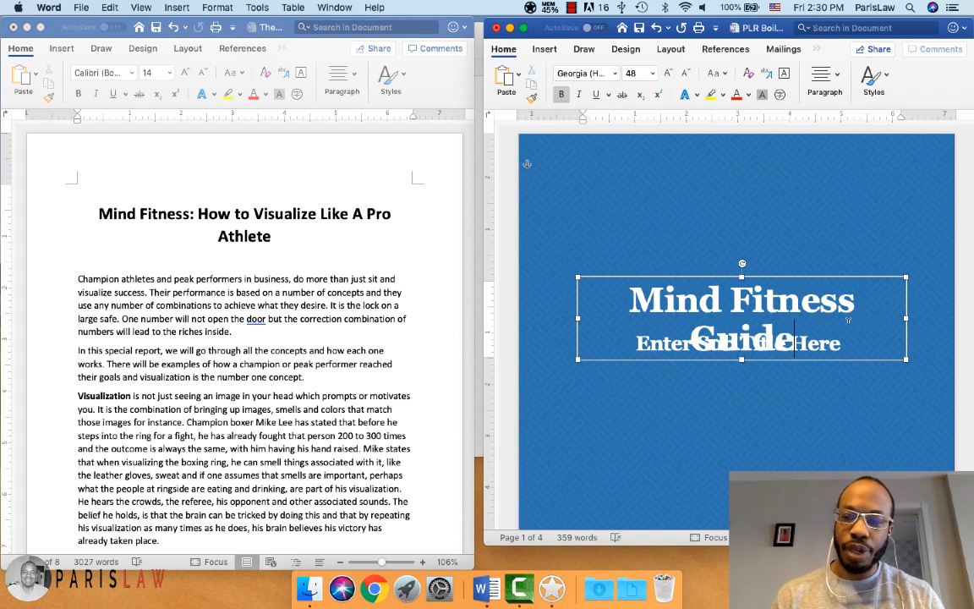
Reduce the cover title's font size to 36 points so it fits on one line.
{"action": "left_click_drag", "start_coordinate": [792, 341], "coordinate": [655, 248]}
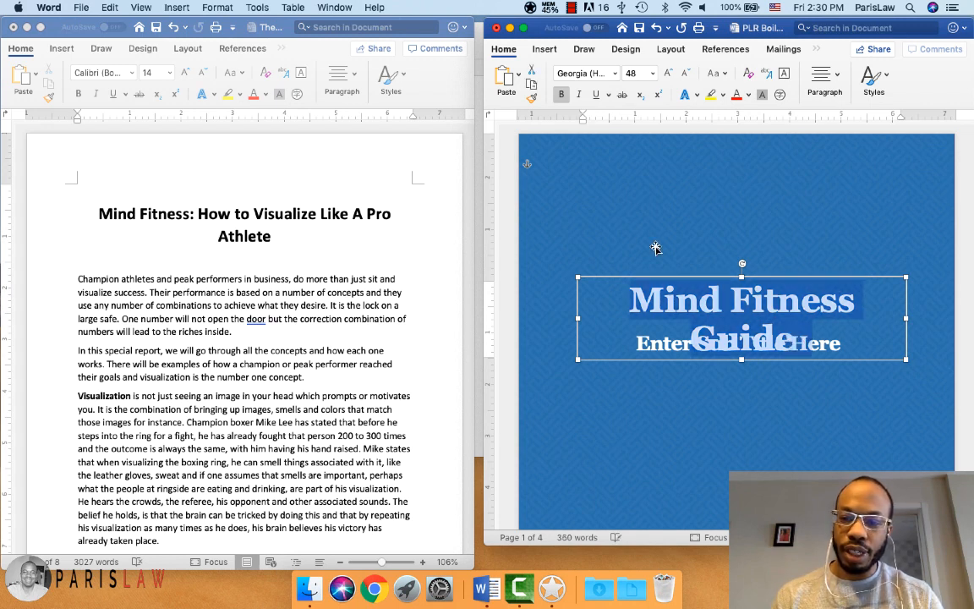
{"action": "left_click", "coordinate": [686, 75]}
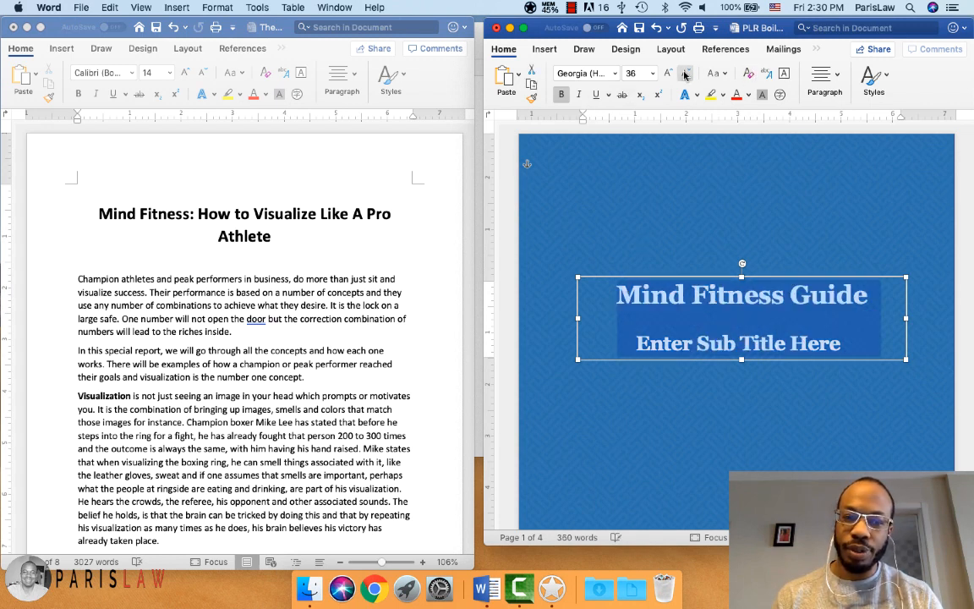
{"action": "left_click", "coordinate": [748, 414]}
Replace the cover page's "Enter Sub Title Here" placeholder with the subtitle "How to Visualize Like a Pro Athlete".
{"action": "left_click", "coordinate": [742, 342]}
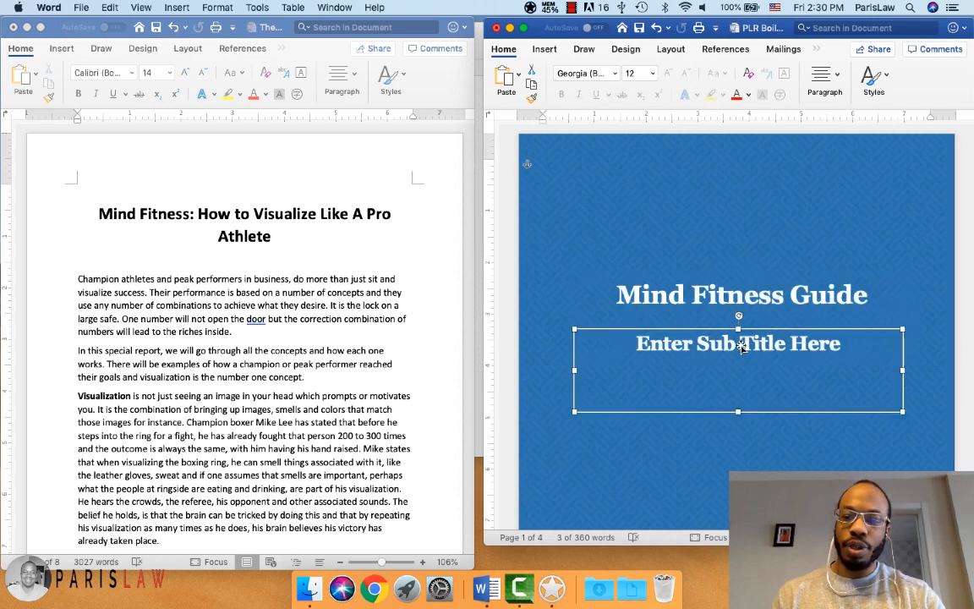
{"action": "triple_click", "coordinate": [744, 341]}
{"action": "type", "text": "Ho"}
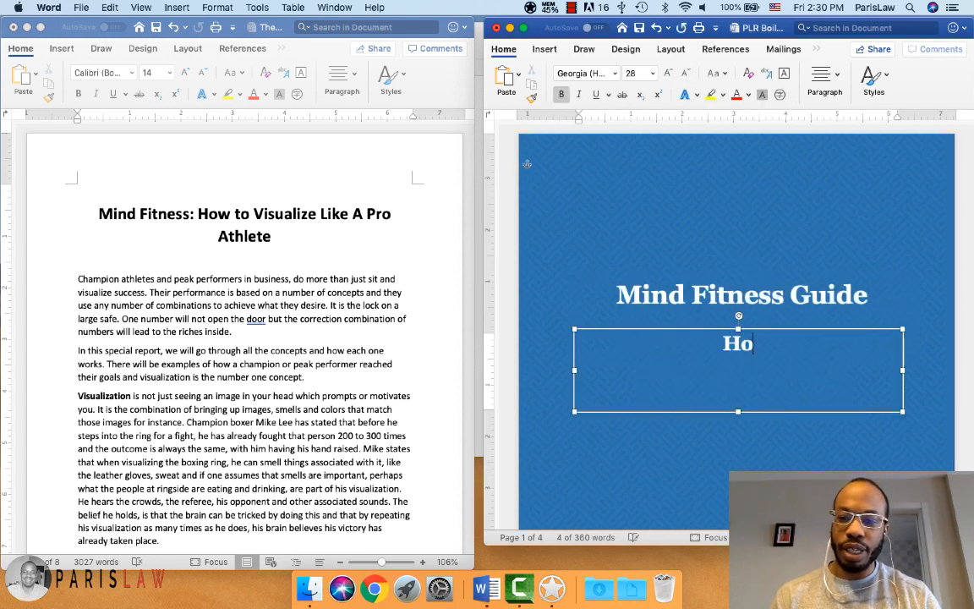
{"action": "type", "text": "w to Visu"}
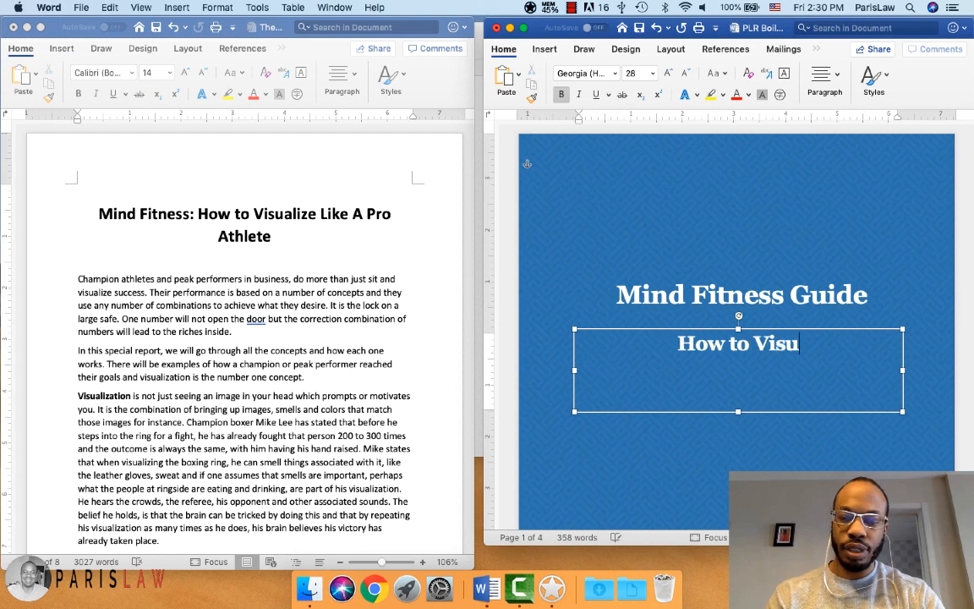
{"action": "type", "text": "alize Like "}
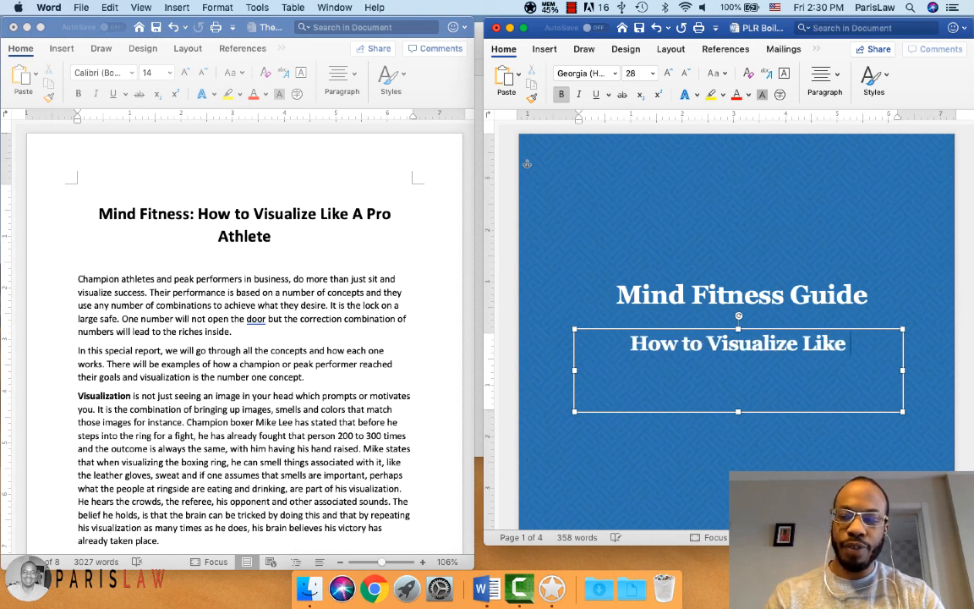
{"action": "type", "text": "a Pro Athlete"}
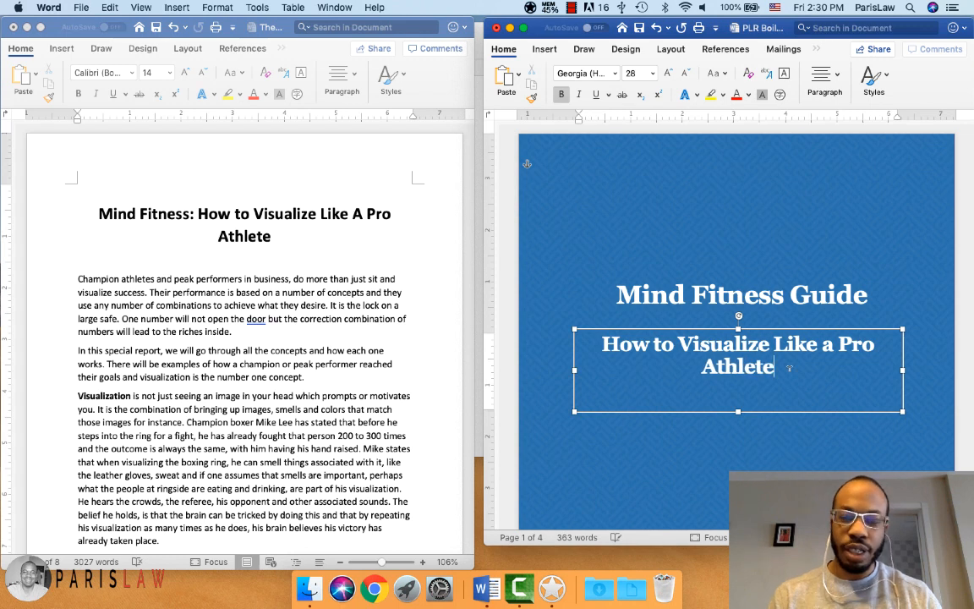
{"action": "left_click", "coordinate": [833, 446]}
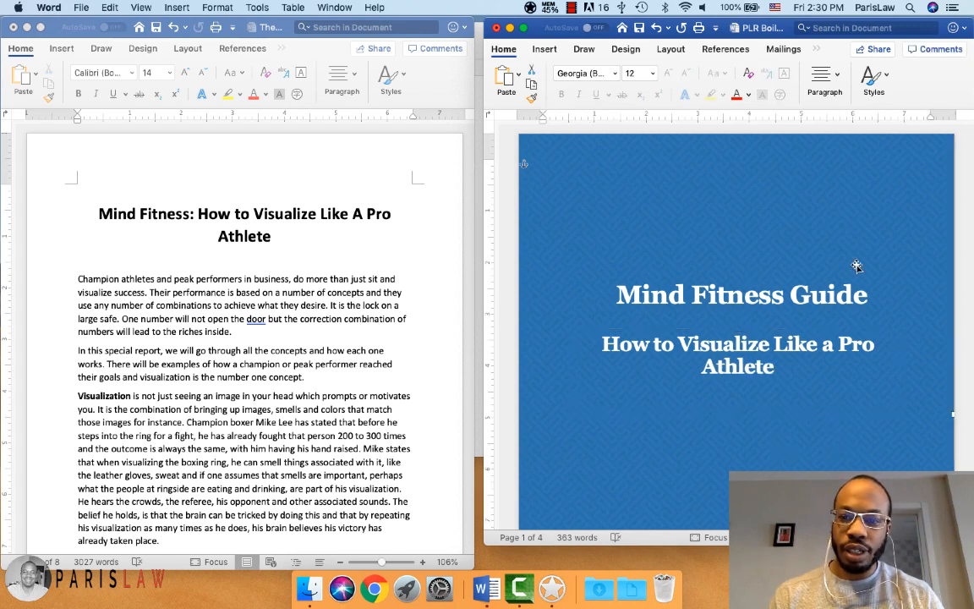
Enlarge the boilerplate window to about the height of the report's window and review the cover page from title to author line.
{"action": "scroll", "coordinate": [857, 266], "scroll_direction": "down", "scroll_amount": 5}
{"action": "scroll", "coordinate": [856, 267], "scroll_direction": "up", "scroll_amount": 5}
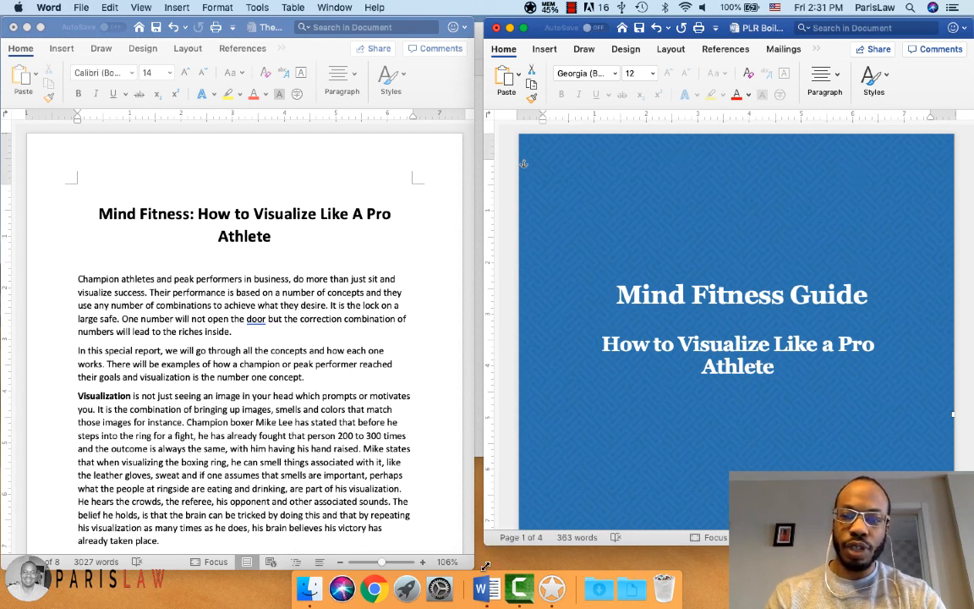
{"action": "left_click_drag", "start_coordinate": [486, 565], "coordinate": [485, 564]}
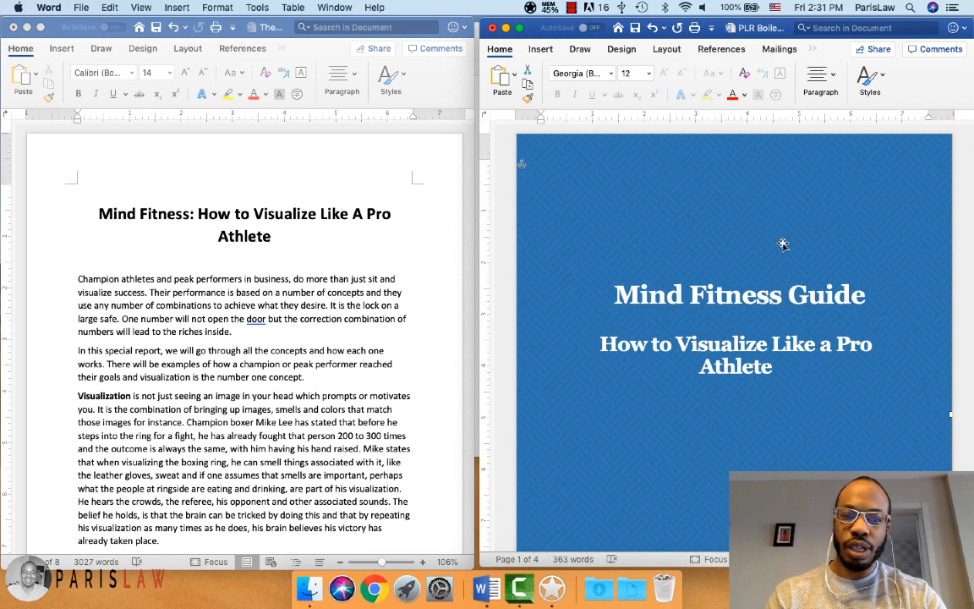
{"action": "scroll", "coordinate": [853, 207], "scroll_direction": "down", "scroll_amount": 3}
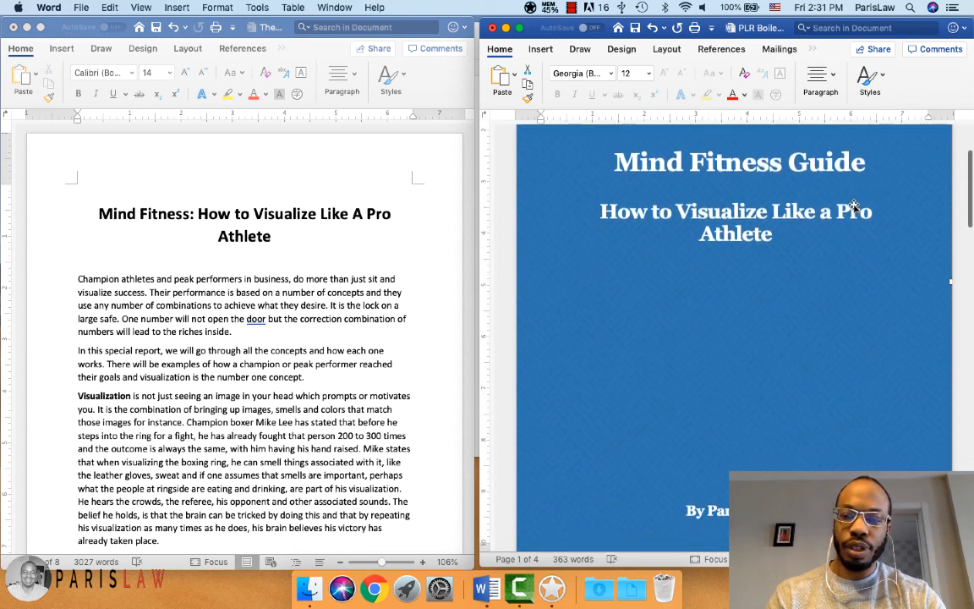
{"action": "scroll", "coordinate": [852, 208], "scroll_direction": "up", "scroll_amount": 3}
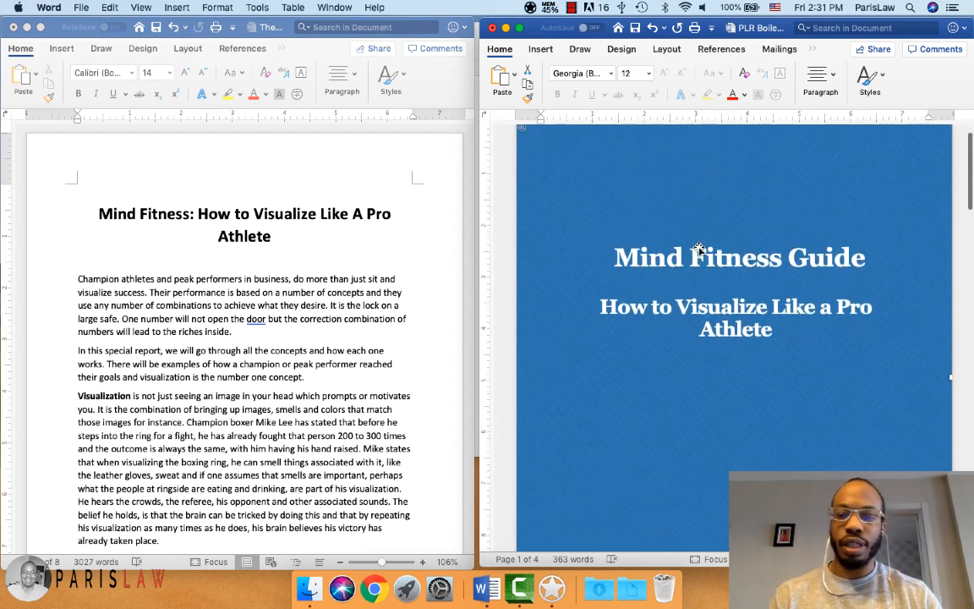
{"action": "scroll", "coordinate": [697, 247], "scroll_direction": "down", "scroll_amount": 3}
{"action": "scroll", "coordinate": [697, 248], "scroll_direction": "up", "scroll_amount": 3}
{"action": "scroll", "coordinate": [698, 247], "scroll_direction": "down", "scroll_amount": 2}
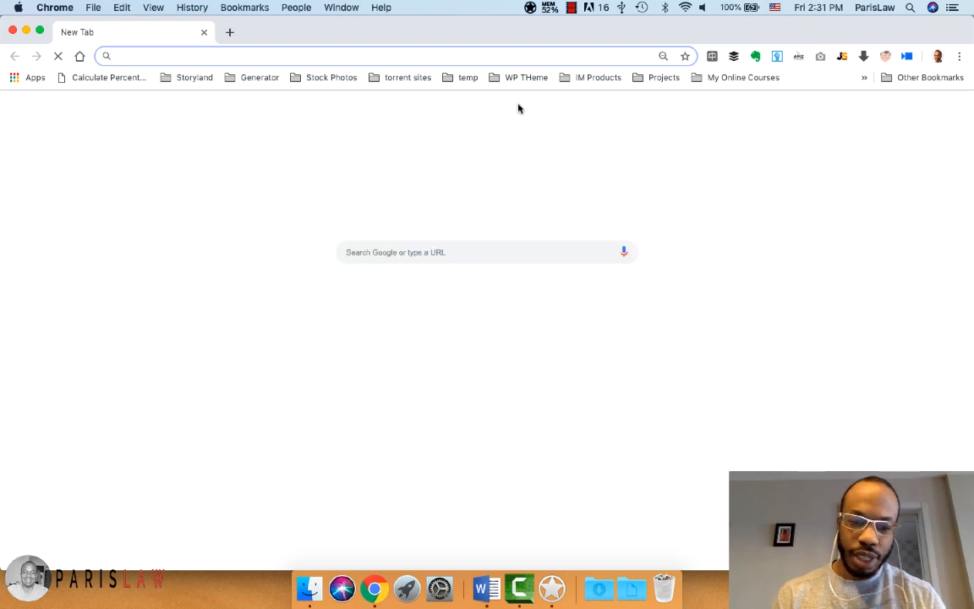
In Chrome, search for Subtle Patterns and open its free textures page on toptal.com.
{"action": "type", "text": "subtle"}
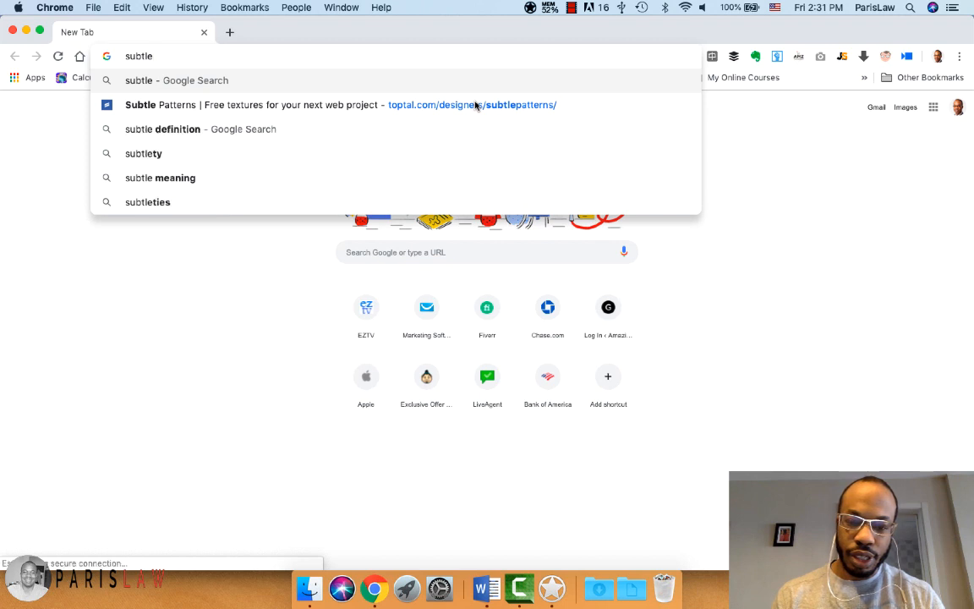
{"action": "type", "text": "patters"}
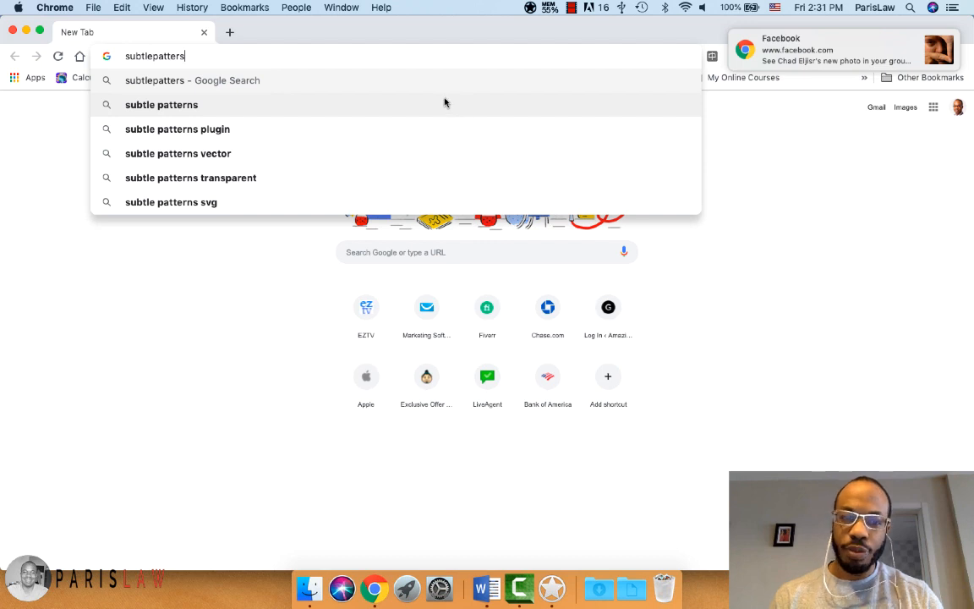
{"action": "key", "text": "BackSpace"}
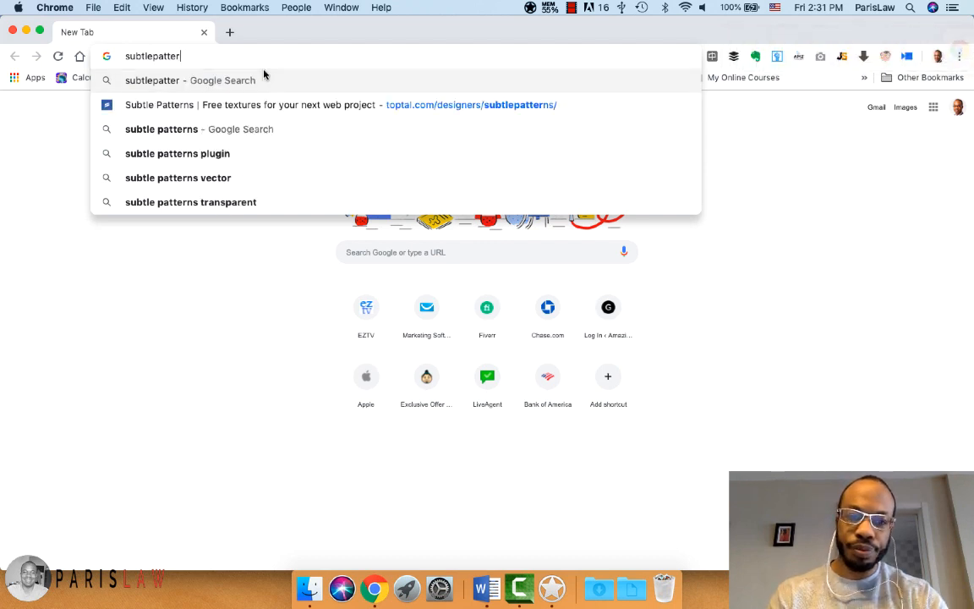
{"action": "left_click", "coordinate": [291, 136]}
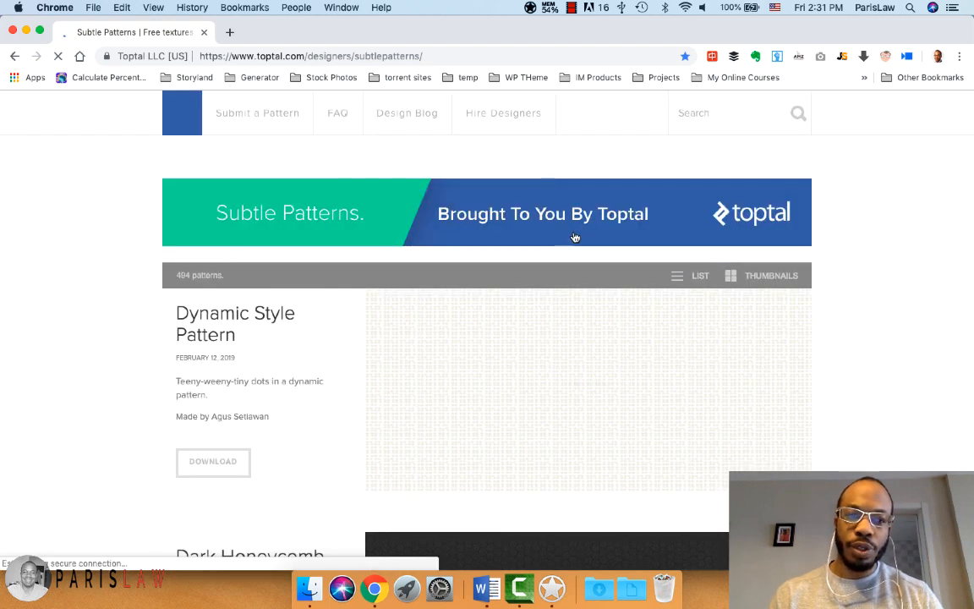
Browse the first page of free background patterns and examine the copyright and use terms in the page footer.
{"action": "scroll", "coordinate": [819, 243], "scroll_direction": "down", "scroll_amount": 2}
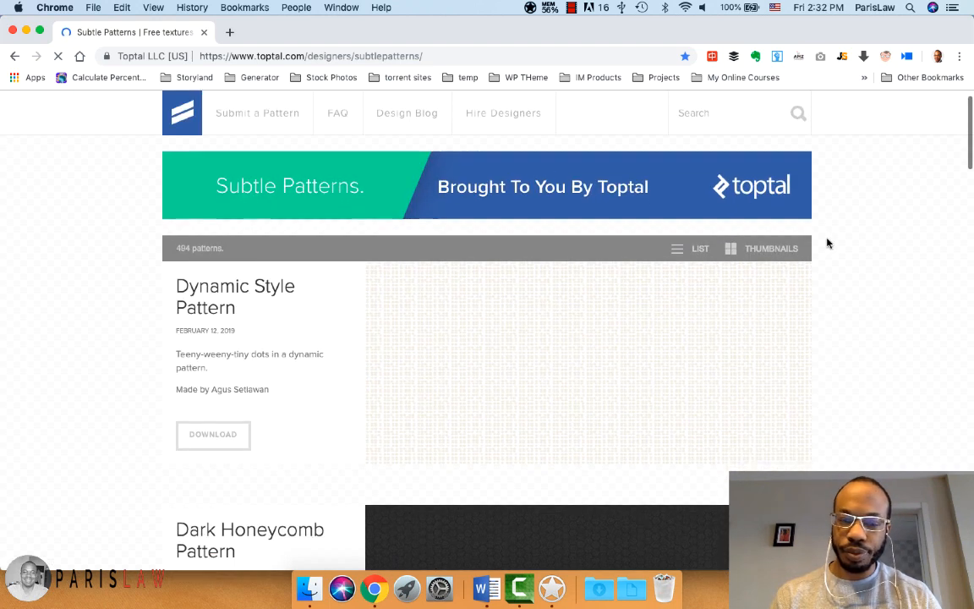
{"action": "scroll", "coordinate": [827, 243], "scroll_direction": "down", "scroll_amount": 10}
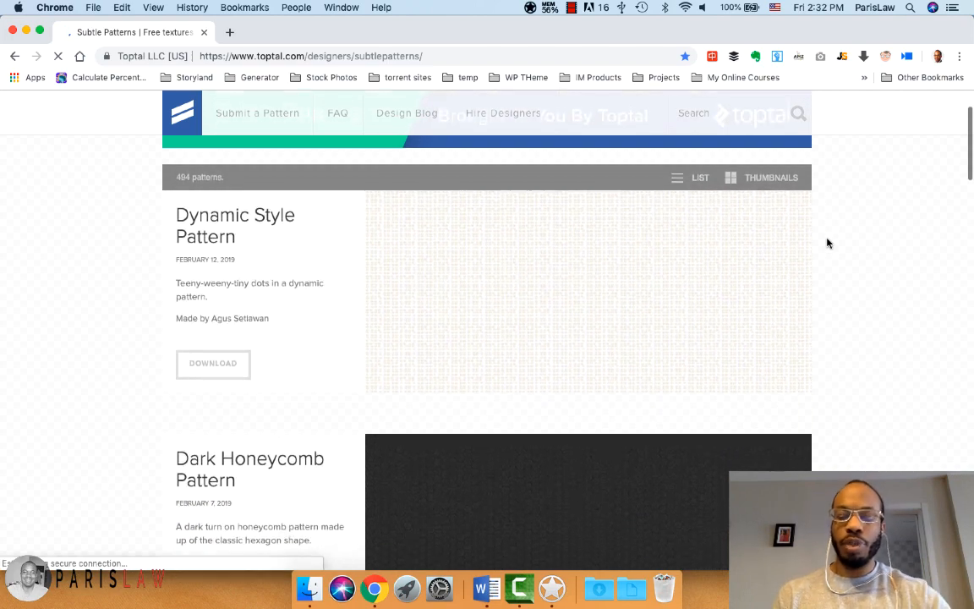
{"action": "scroll", "coordinate": [826, 244], "scroll_direction": "up", "scroll_amount": 3}
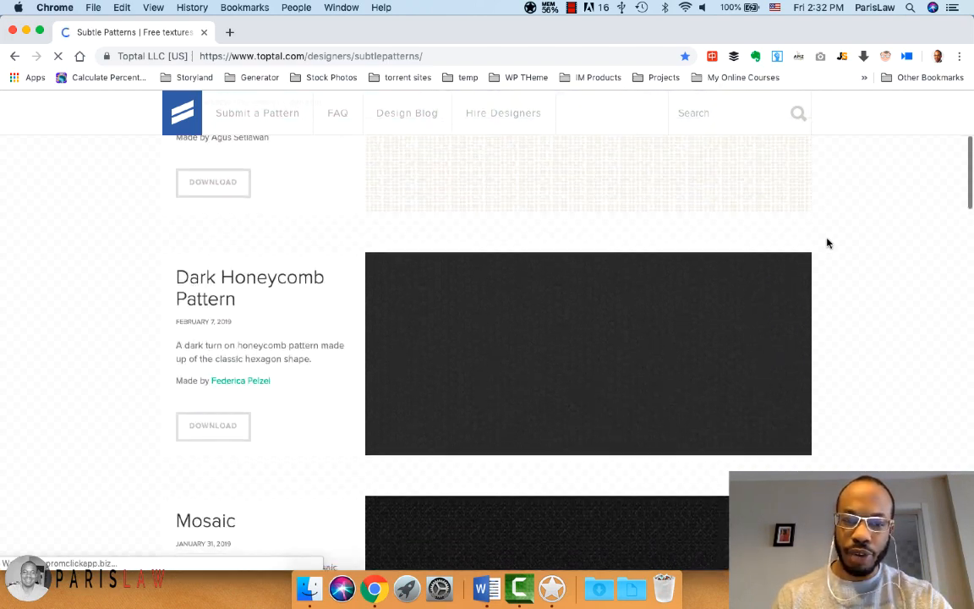
{"action": "scroll", "coordinate": [826, 243], "scroll_direction": "down", "scroll_amount": 8}
{"action": "scroll", "coordinate": [819, 276], "scroll_direction": "down", "scroll_amount": 13}
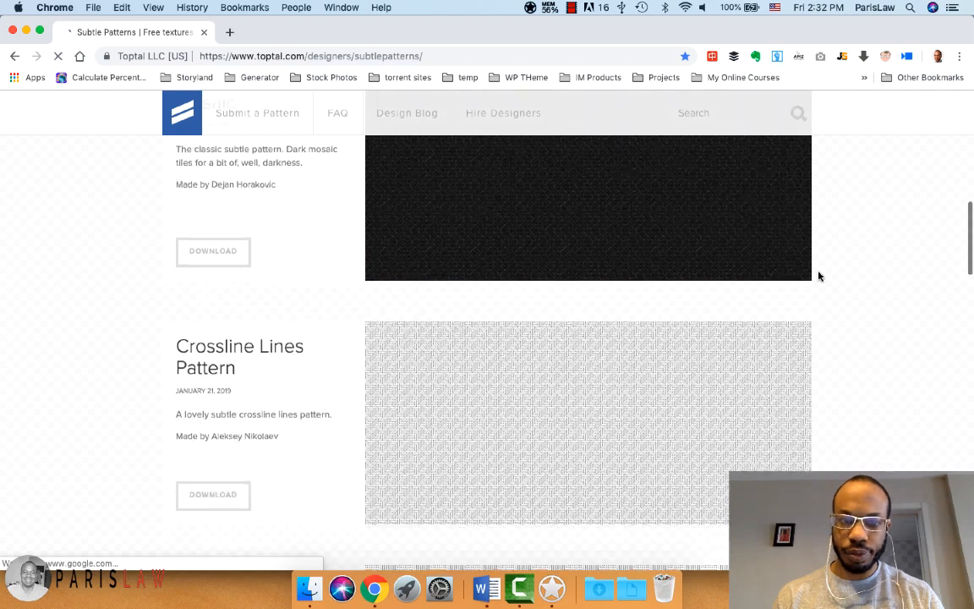
{"action": "scroll", "coordinate": [818, 275], "scroll_direction": "down", "scroll_amount": 12}
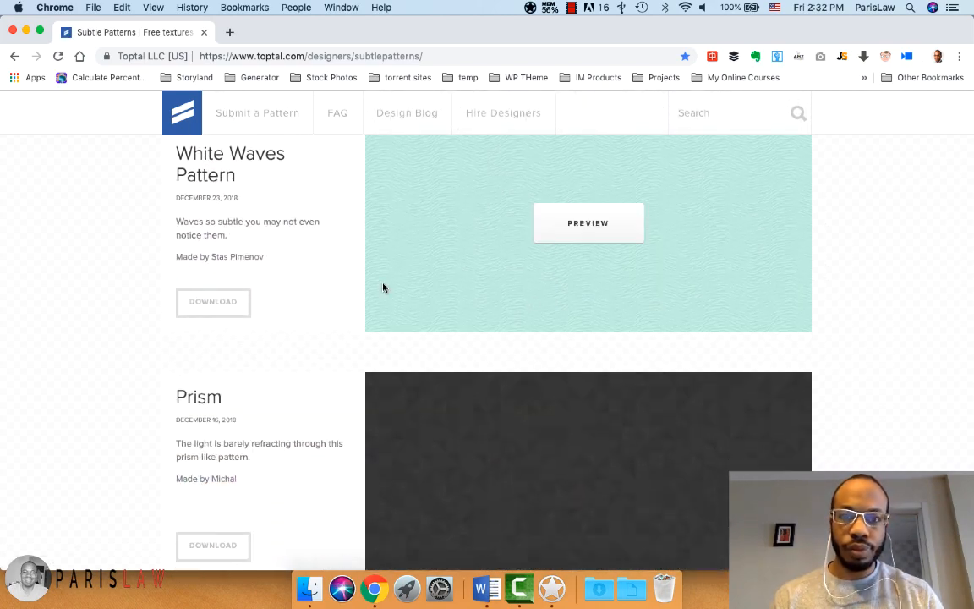
{"action": "scroll", "coordinate": [381, 285], "scroll_direction": "down", "scroll_amount": 4}
{"action": "scroll", "coordinate": [383, 288], "scroll_direction": "down", "scroll_amount": 15}
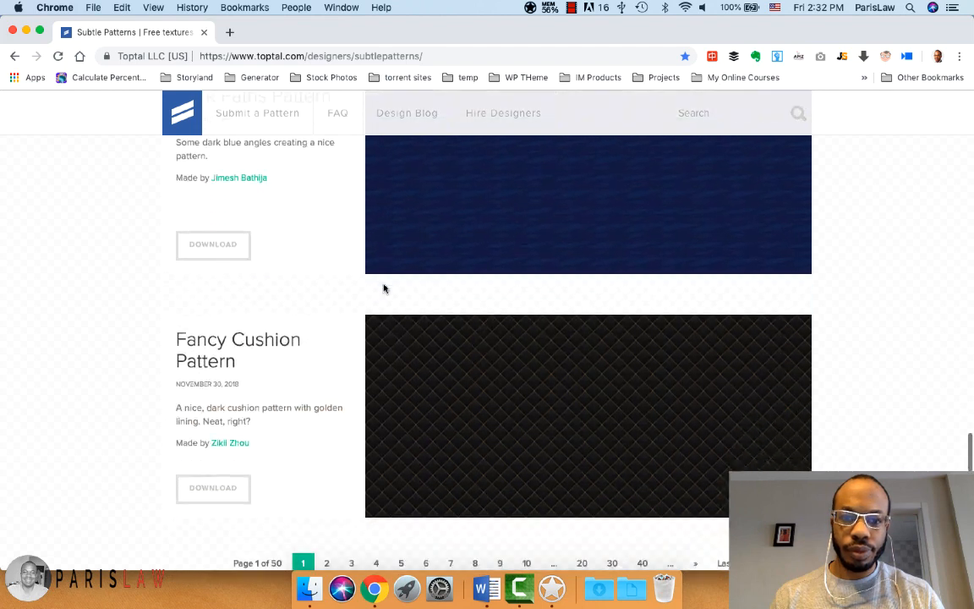
{"action": "scroll", "coordinate": [819, 283], "scroll_direction": "down", "scroll_amount": 4}
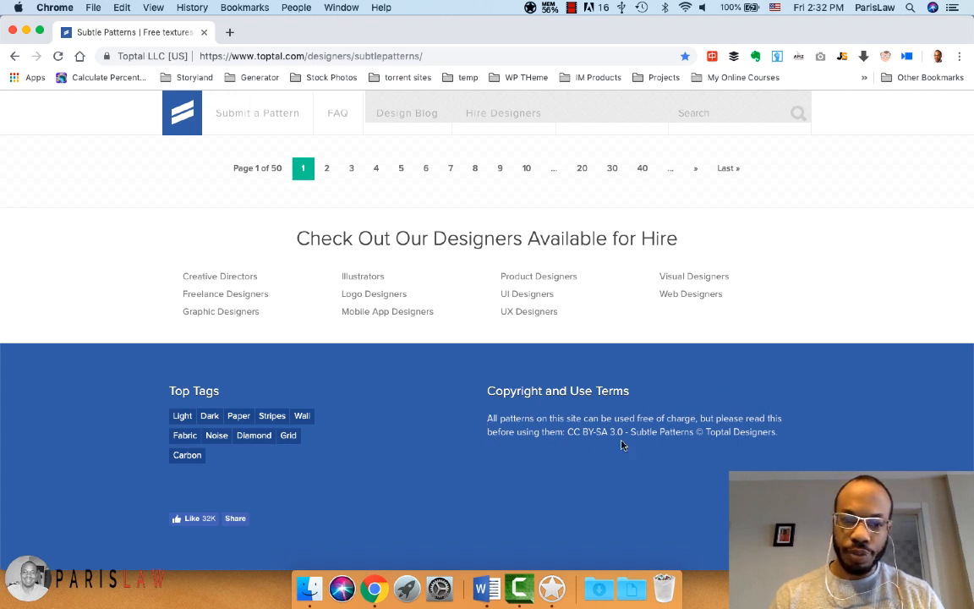
{"action": "scroll", "coordinate": [584, 407], "scroll_direction": "up", "scroll_amount": 15}
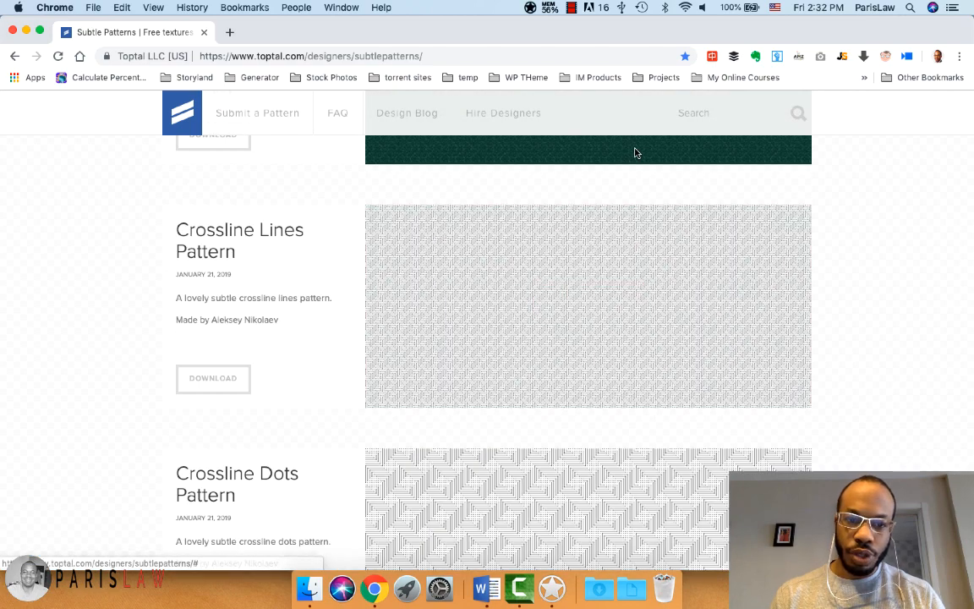
Switch back to Word, move the boilerplate window over the report and widen it to the screen's edge.
{"action": "left_click", "coordinate": [309, 589]}
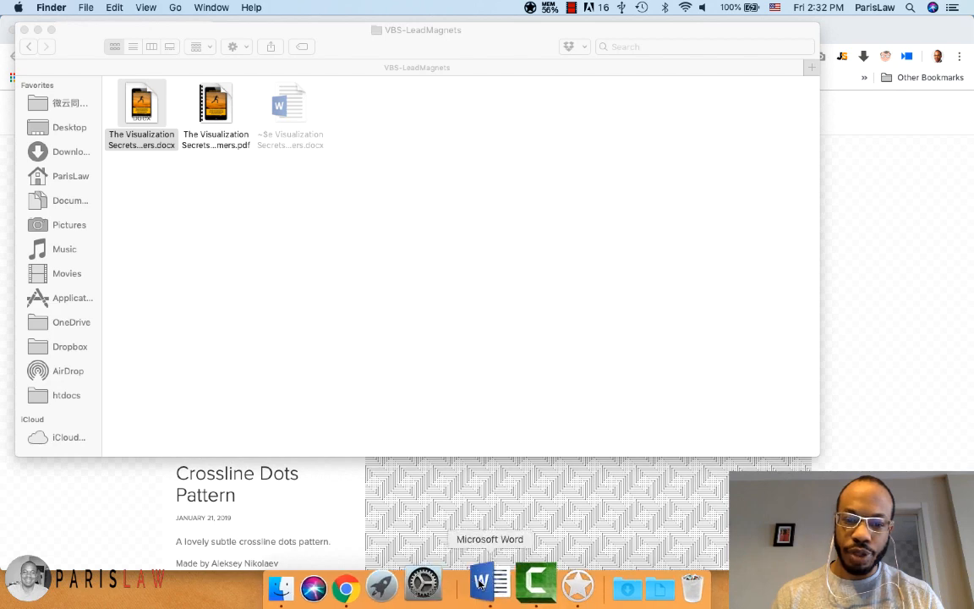
{"action": "left_click", "coordinate": [487, 589]}
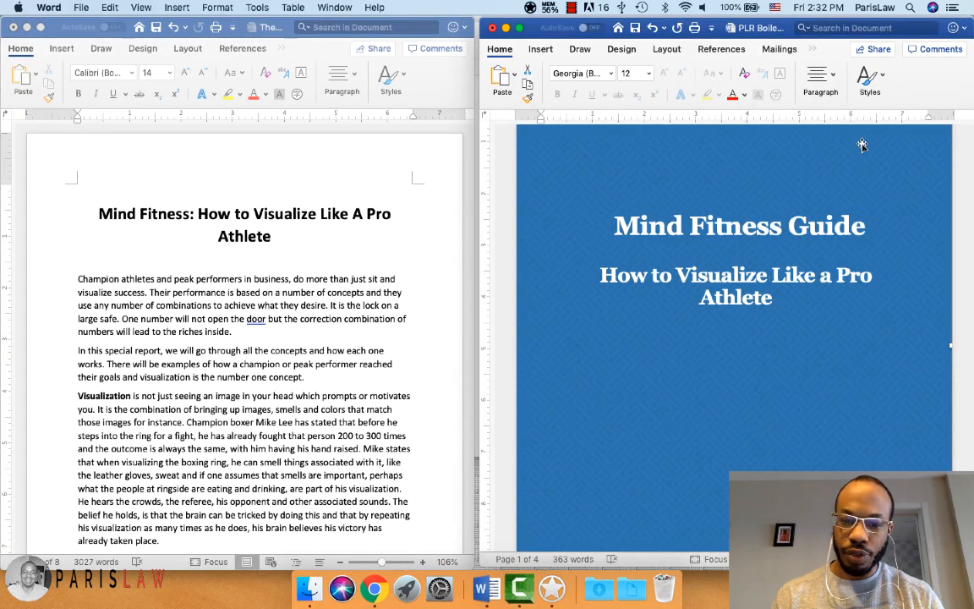
{"action": "left_click_drag", "start_coordinate": [694, 29], "coordinate": [393, 39]}
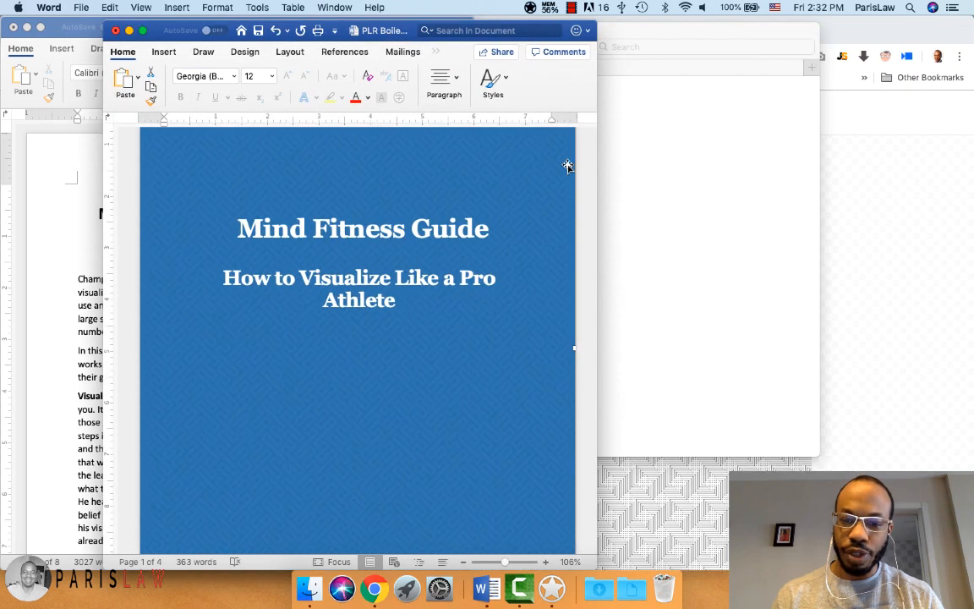
{"action": "left_click_drag", "start_coordinate": [630, 175], "coordinate": [971, 178]}
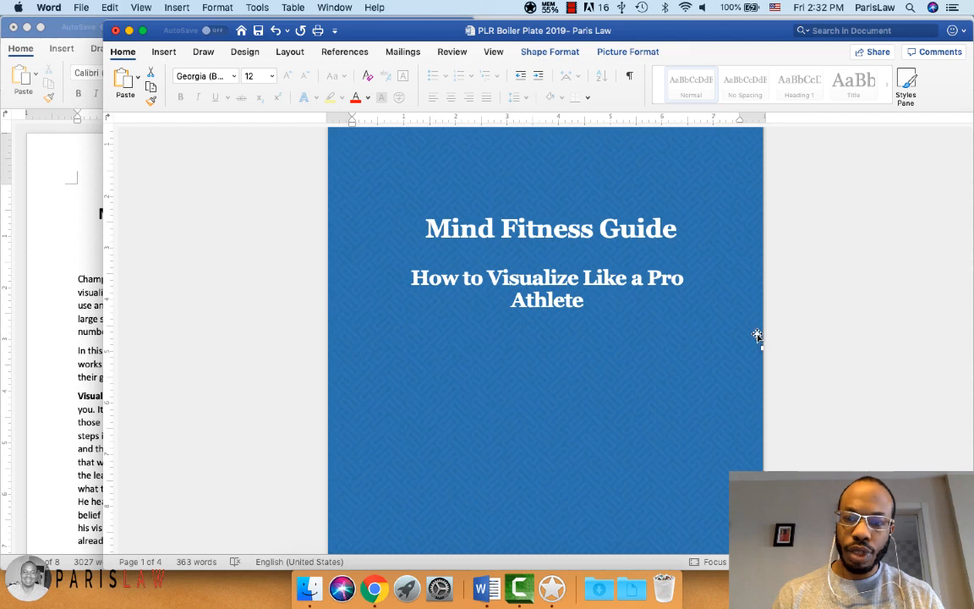
Create a new blank document and enlarge its window so nearly the full page height is shown.
{"action": "left_click", "coordinate": [631, 52]}
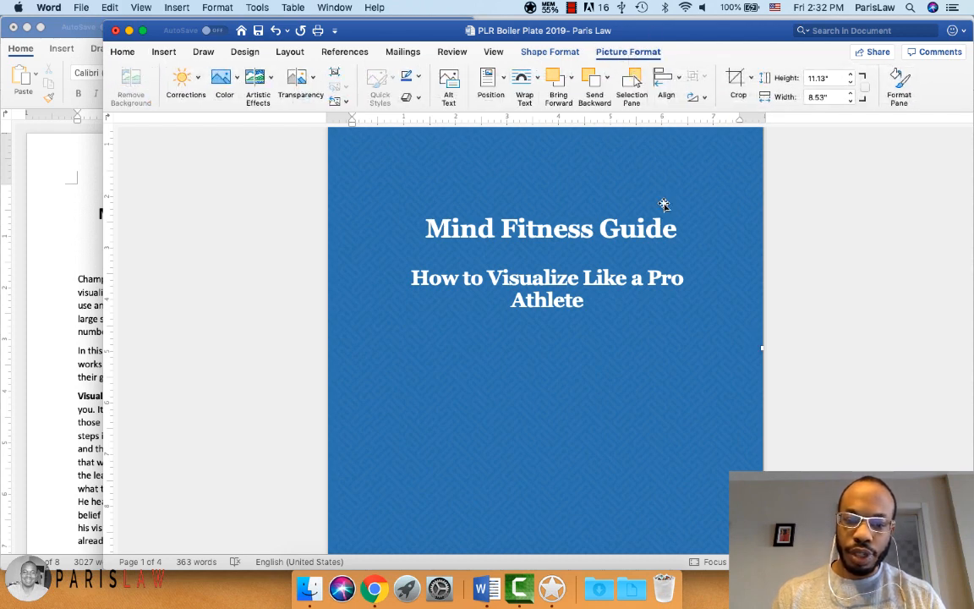
{"action": "key", "text": "super+n"}
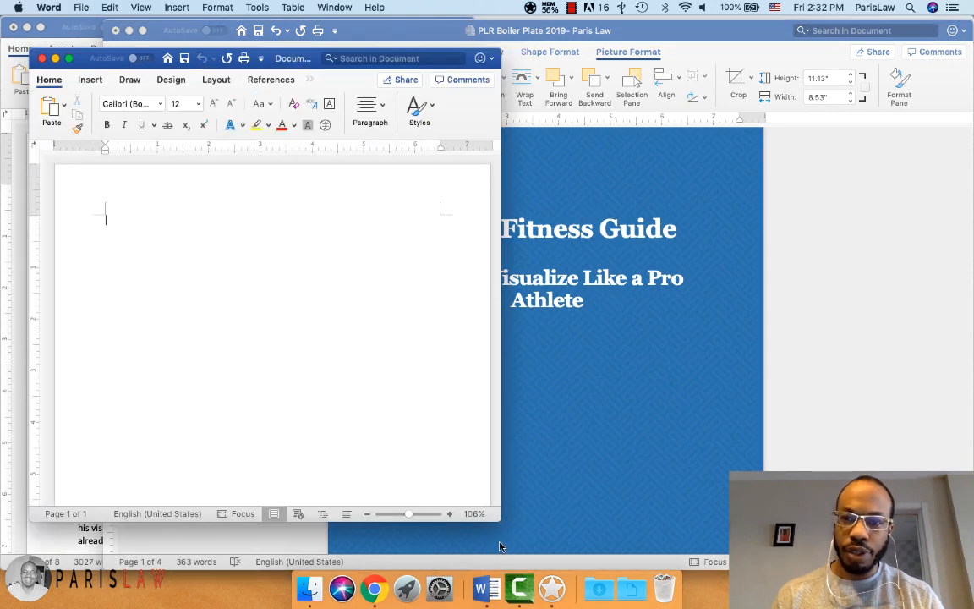
{"action": "left_click_drag", "start_coordinate": [497, 519], "coordinate": [584, 565]}
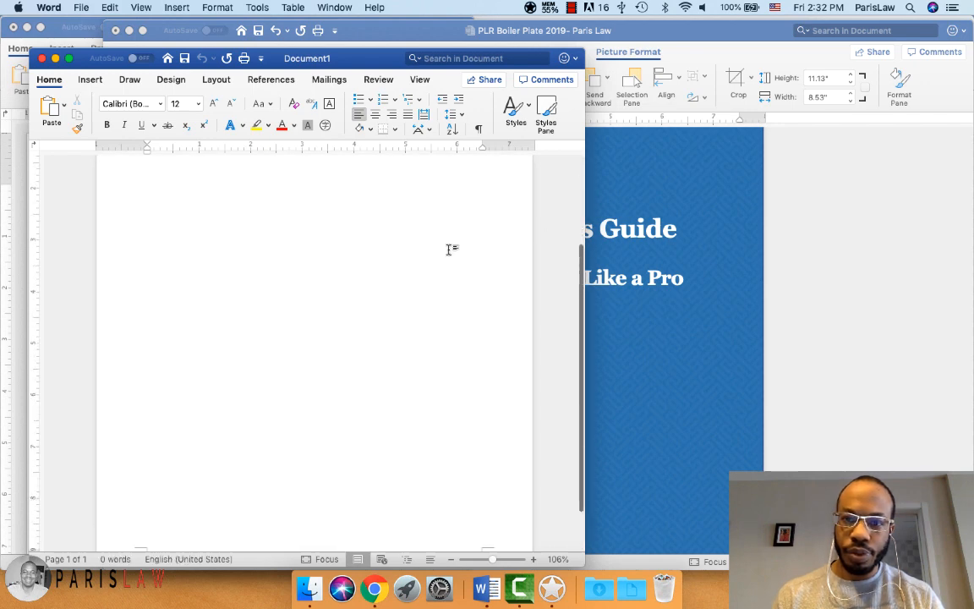
Insert a Next Page section break in the blank document and widen the window to show both pages side by side.
{"action": "left_click", "coordinate": [97, 81]}
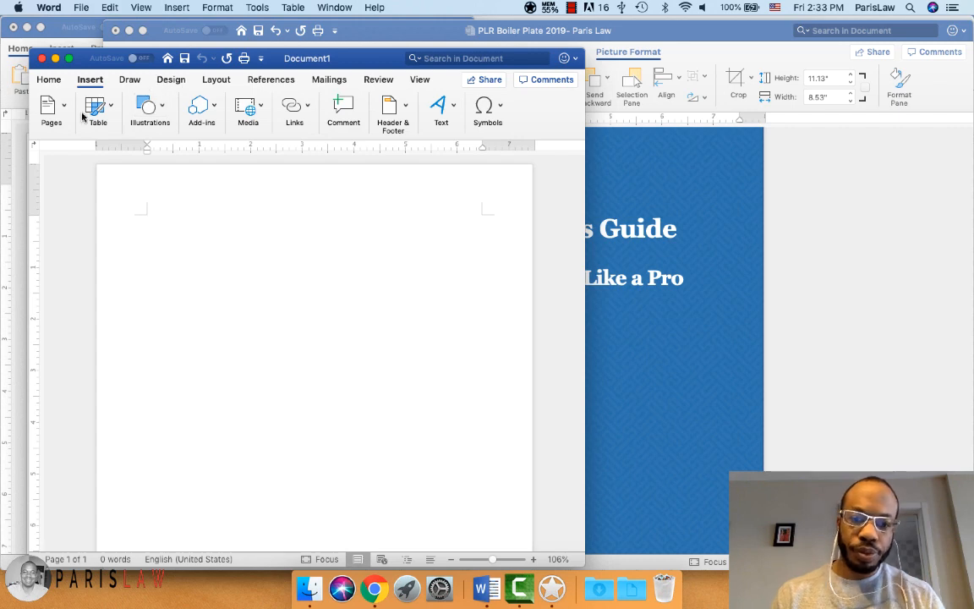
{"action": "left_click", "coordinate": [216, 80]}
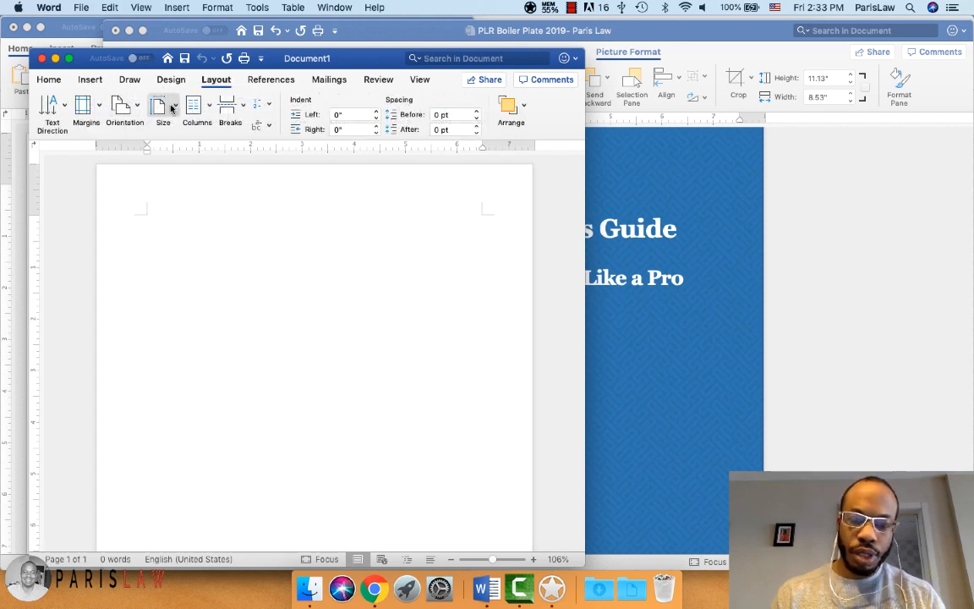
{"action": "left_click", "coordinate": [242, 108]}
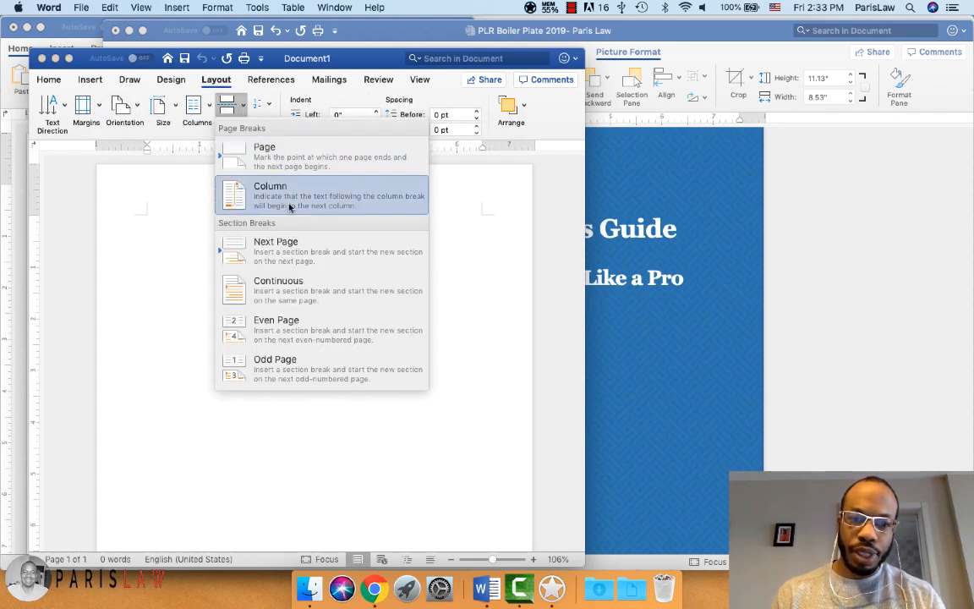
{"action": "left_click", "coordinate": [329, 250]}
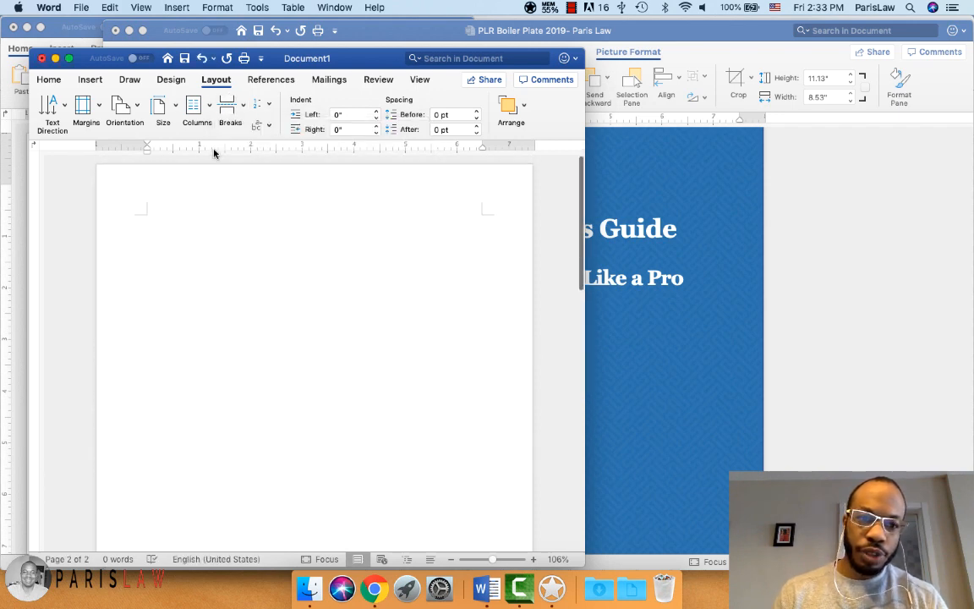
{"action": "left_click_drag", "start_coordinate": [586, 201], "coordinate": [953, 203]}
{"action": "scroll", "coordinate": [495, 206], "scroll_direction": "down", "scroll_amount": 3}
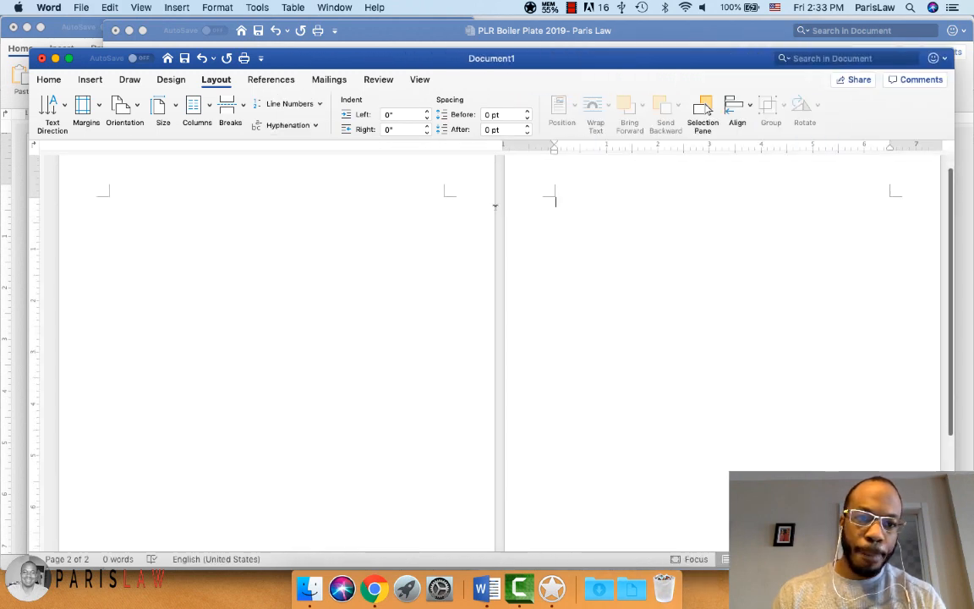
{"action": "scroll", "coordinate": [496, 207], "scroll_direction": "up", "scroll_amount": 2}
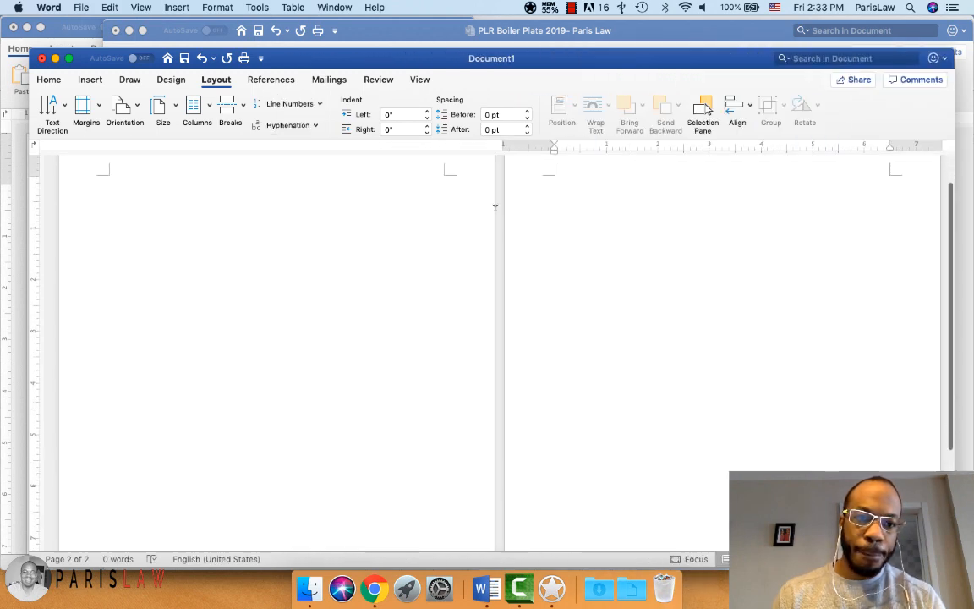
Draw a rectangle about 8.44" wide and 10.98" high over the entire first page.
{"action": "left_click", "coordinate": [93, 79]}
{"action": "left_click", "coordinate": [188, 104]}
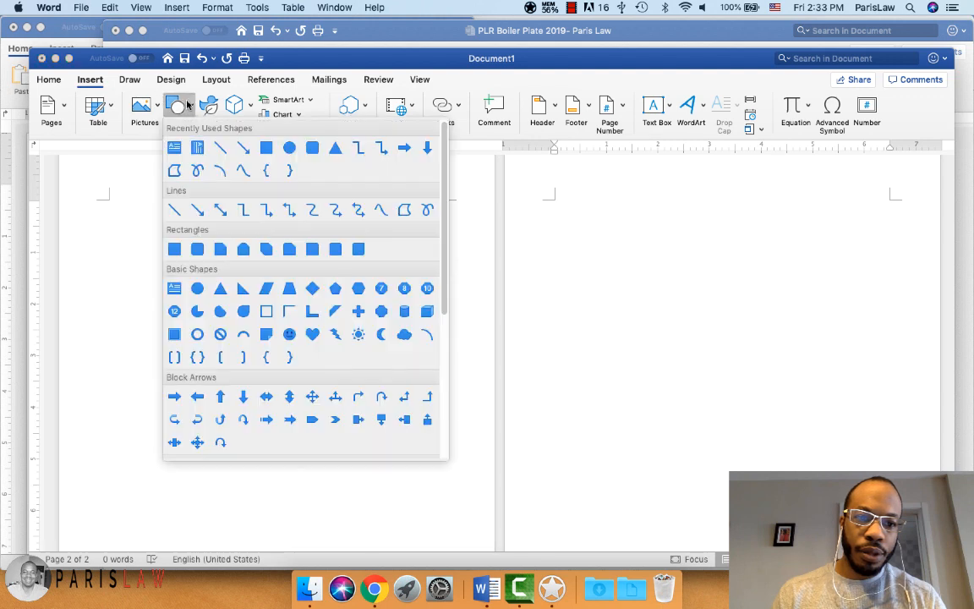
{"action": "left_click", "coordinate": [266, 148]}
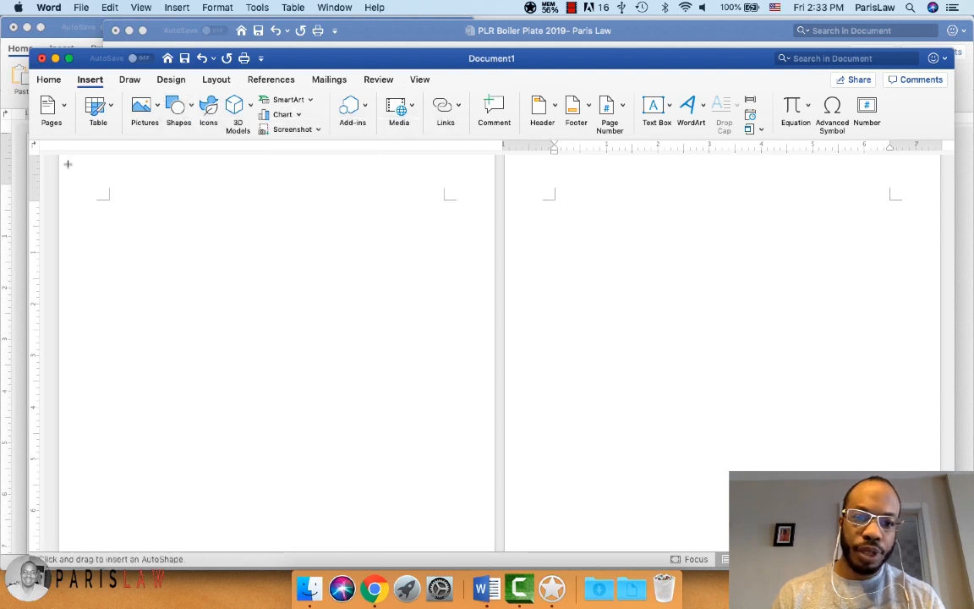
{"action": "scroll", "coordinate": [126, 189], "scroll_direction": "down", "scroll_amount": 5}
{"action": "scroll", "coordinate": [126, 189], "scroll_direction": "up", "scroll_amount": 2}
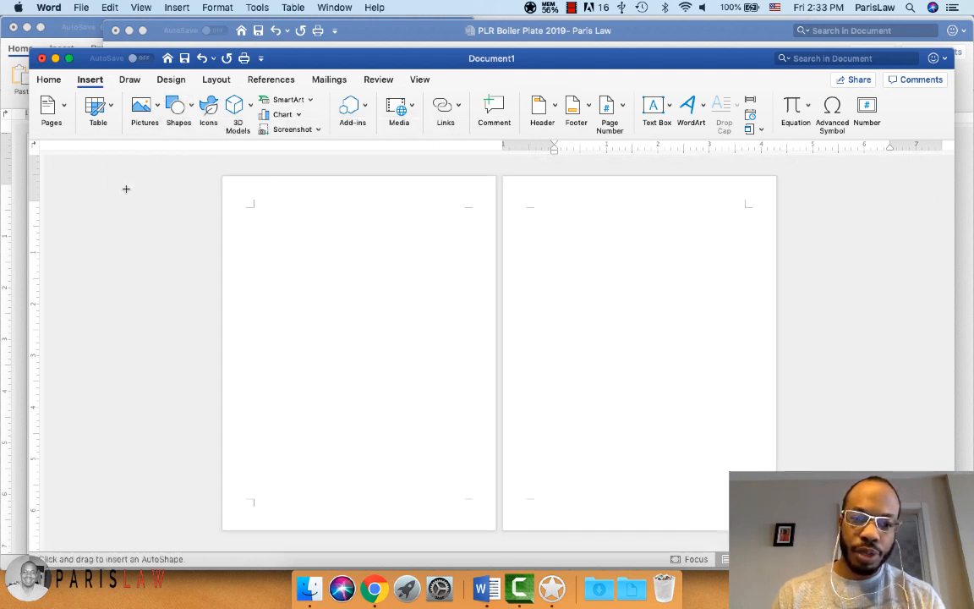
{"action": "left_click_drag", "start_coordinate": [221, 175], "coordinate": [495, 531]}
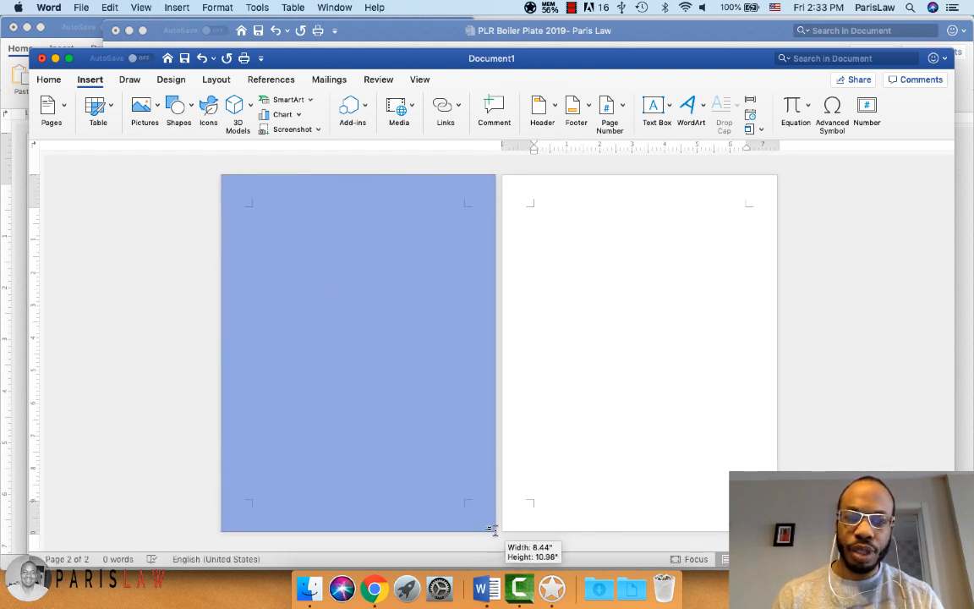
{"action": "left_click_drag", "start_coordinate": [459, 439], "coordinate": [459, 439]}
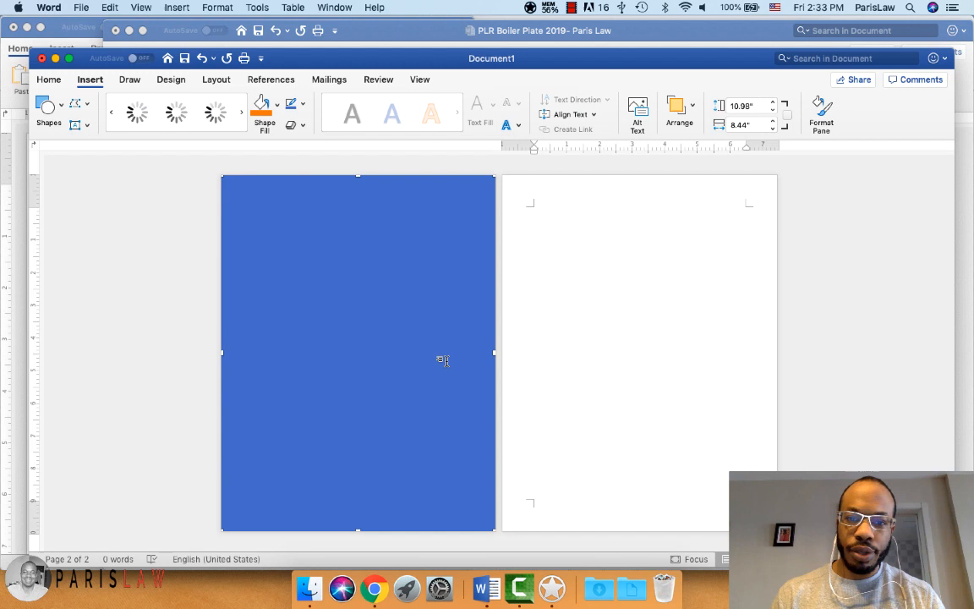
Remove the rectangle's outline and open its detailed fill formatting options.
{"action": "left_click", "coordinate": [303, 103]}
{"action": "left_click", "coordinate": [310, 127]}
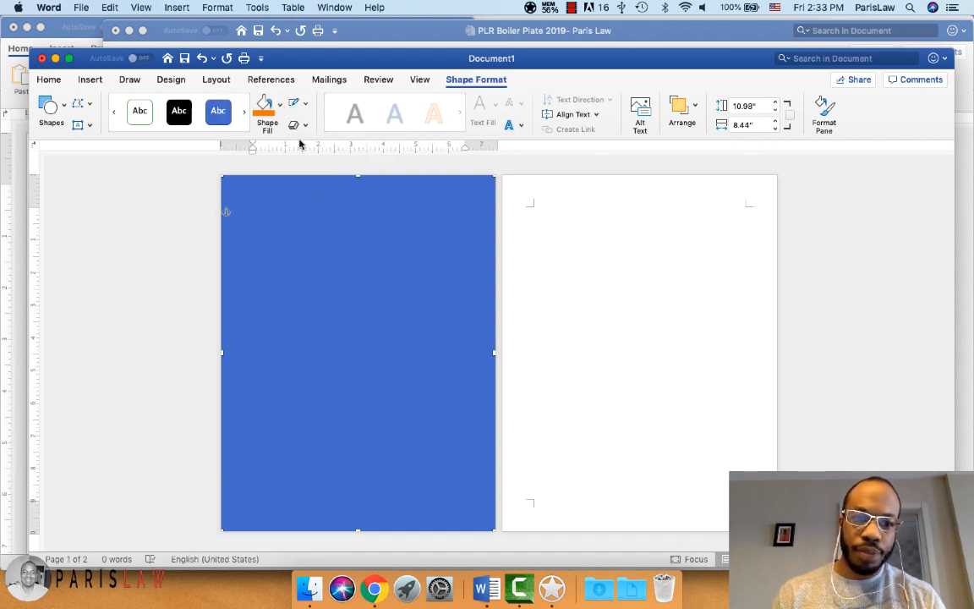
{"action": "left_click", "coordinate": [278, 103]}
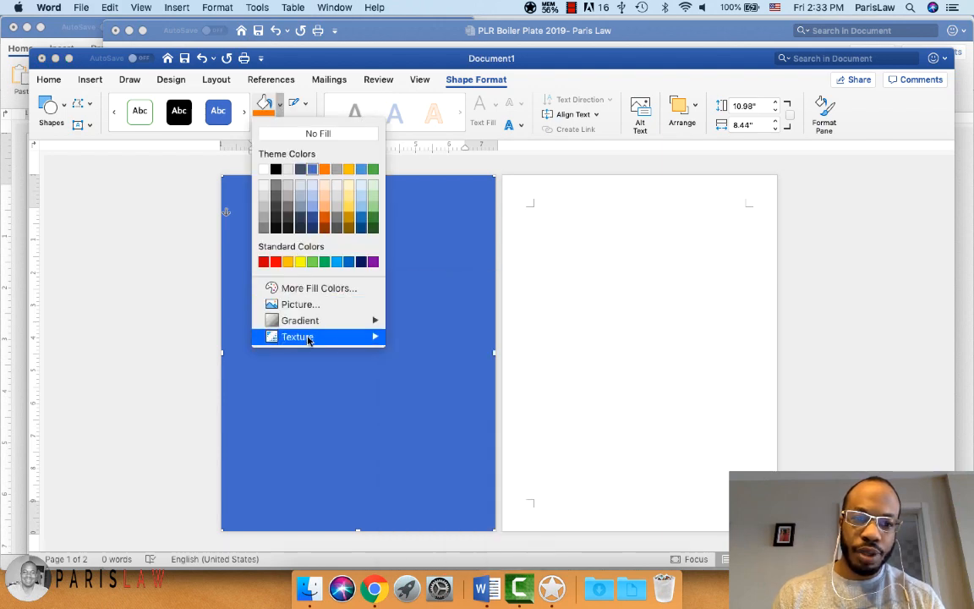
{"action": "mouse_move", "coordinate": [308, 338]}
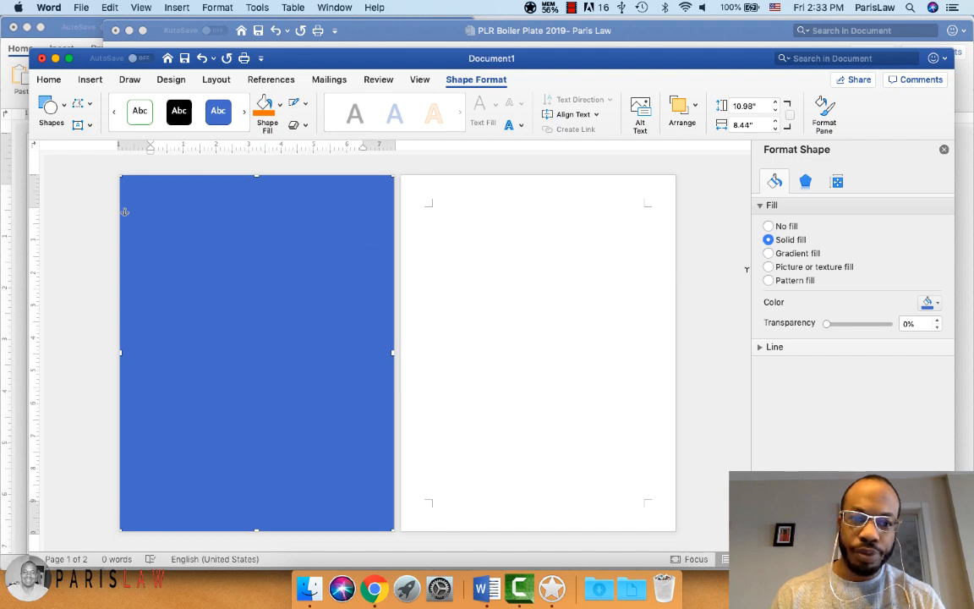
Try a gradient fill and several pattern fills on the rectangle, including dots, diagonal stripes and horizontal lines.
{"action": "left_click", "coordinate": [769, 253]}
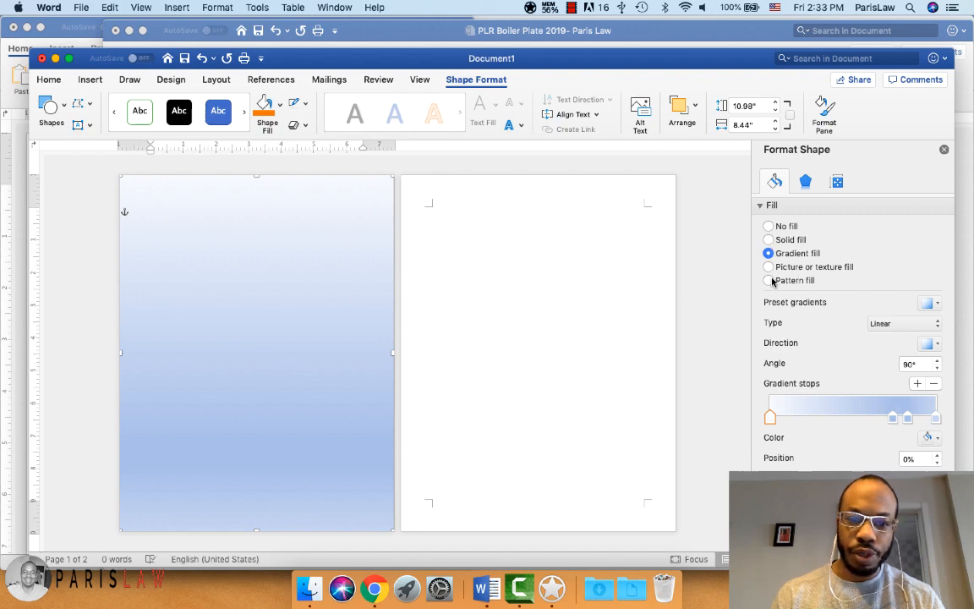
{"action": "left_click", "coordinate": [768, 280]}
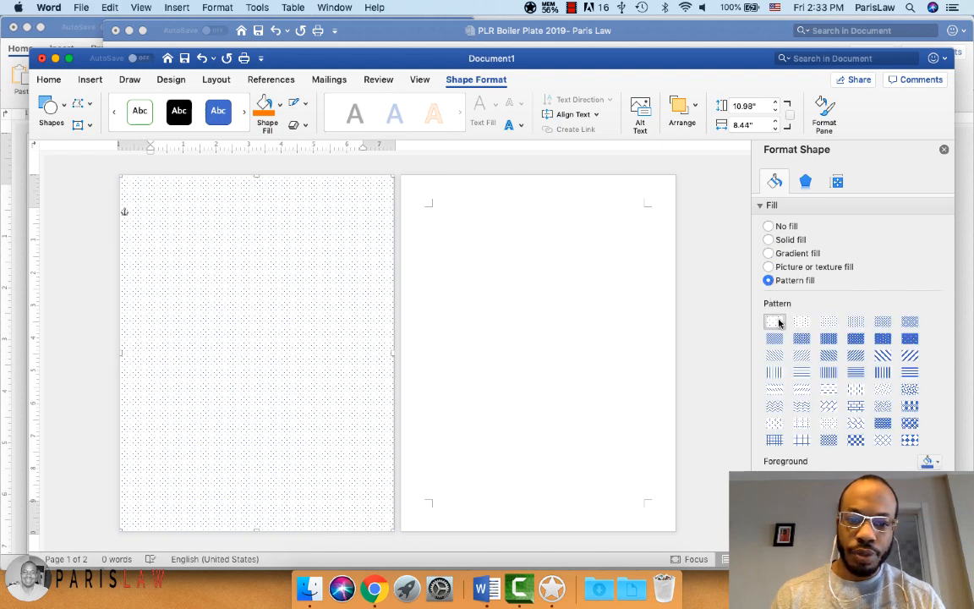
{"action": "left_click", "coordinate": [803, 338]}
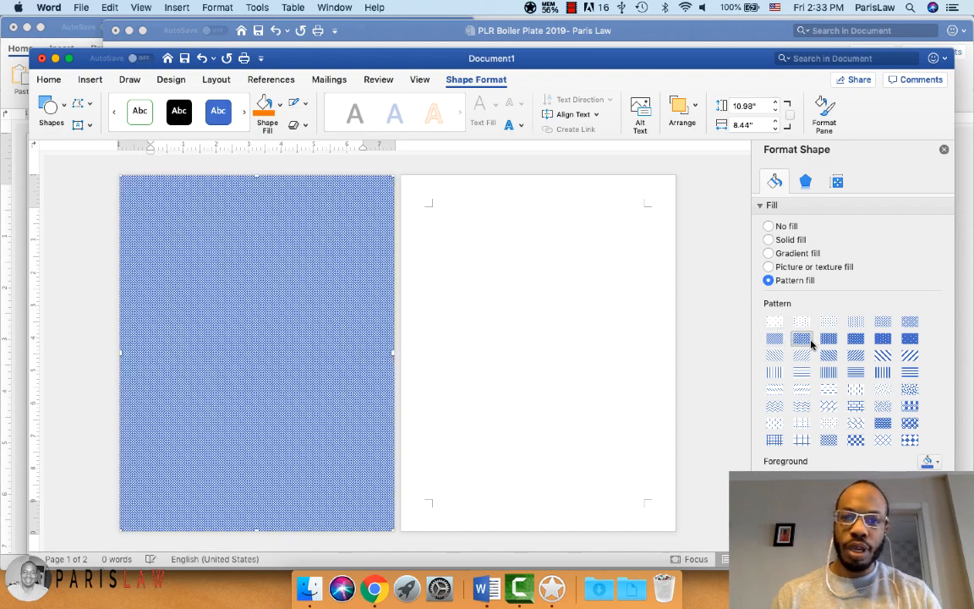
{"action": "left_click", "coordinate": [828, 339]}
{"action": "left_click", "coordinate": [882, 355]}
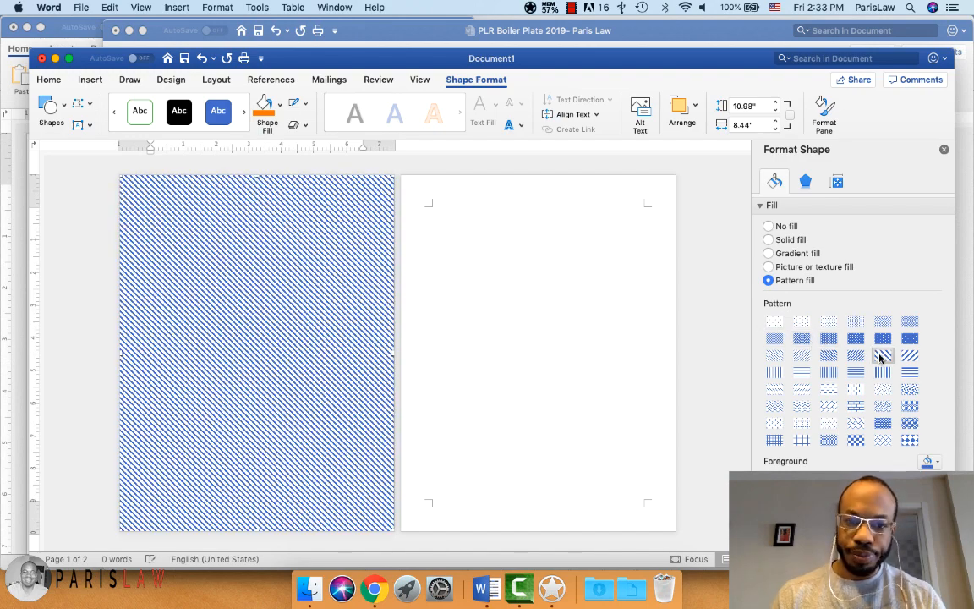
{"action": "left_click", "coordinate": [856, 372]}
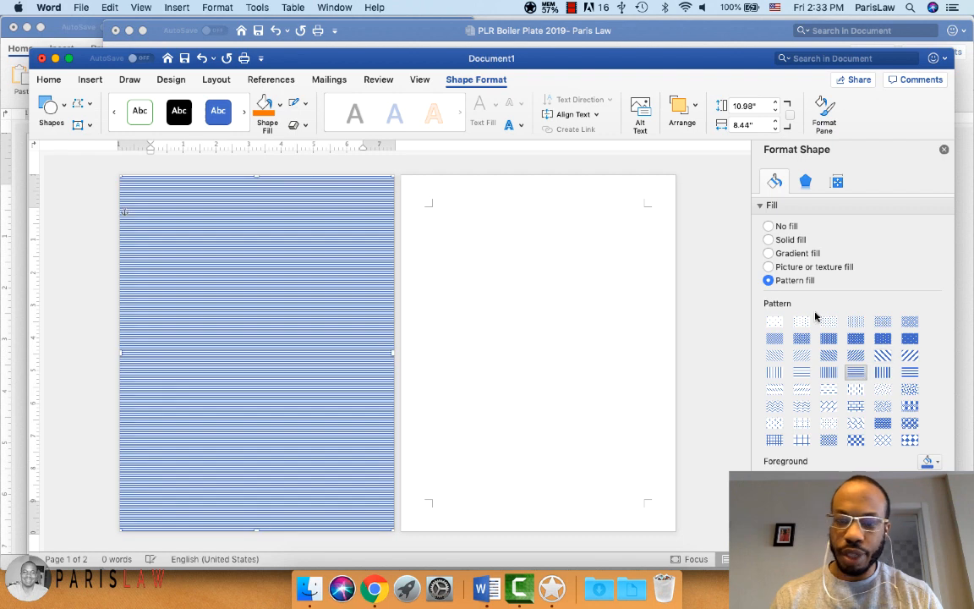
Set the rectangle to a picture or texture fill and start choosing an image file for it.
{"action": "left_click", "coordinate": [768, 267]}
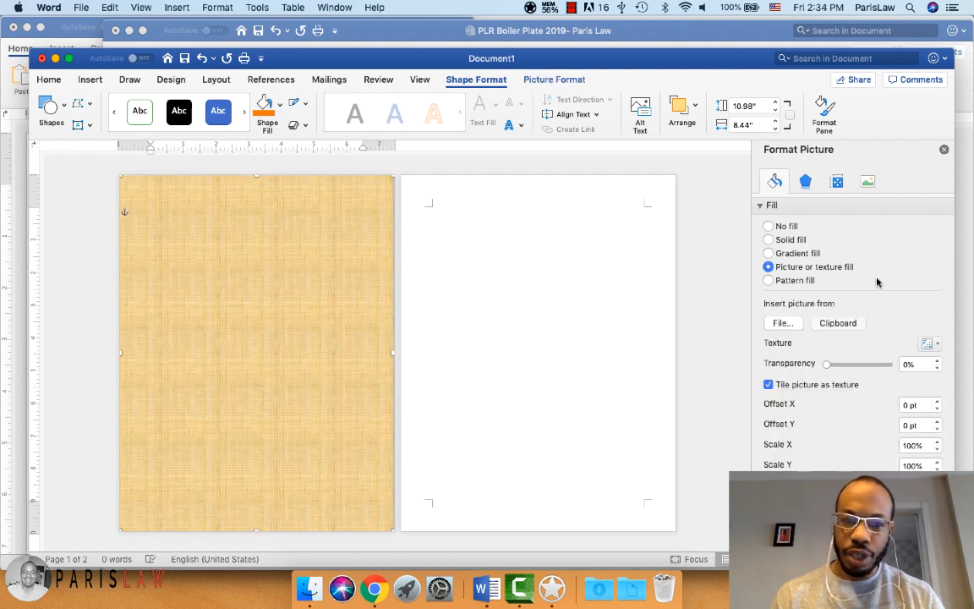
{"action": "scroll", "coordinate": [874, 324], "scroll_direction": "down", "scroll_amount": 1}
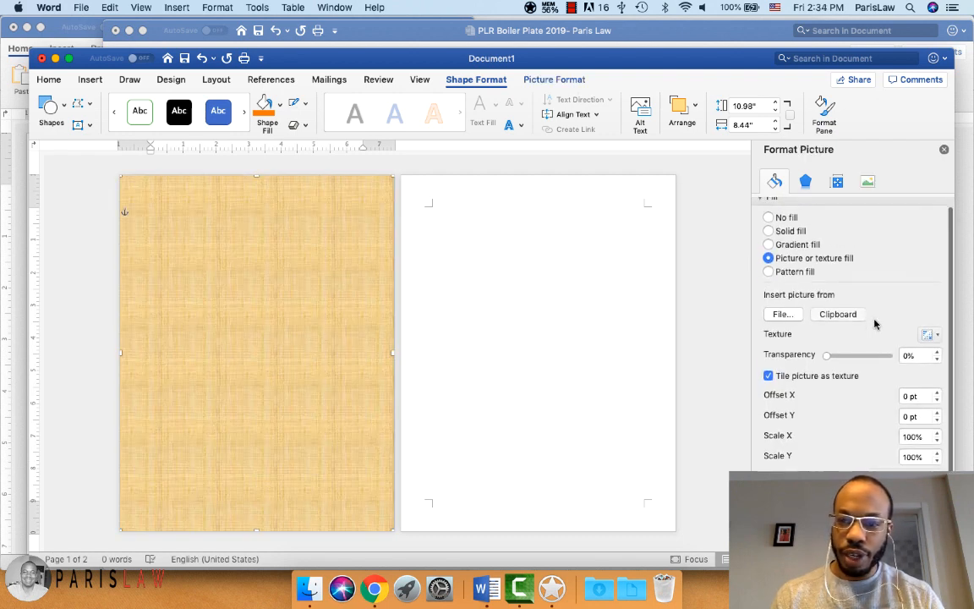
{"action": "left_click", "coordinate": [930, 336]}
{"action": "left_click", "coordinate": [798, 330]}
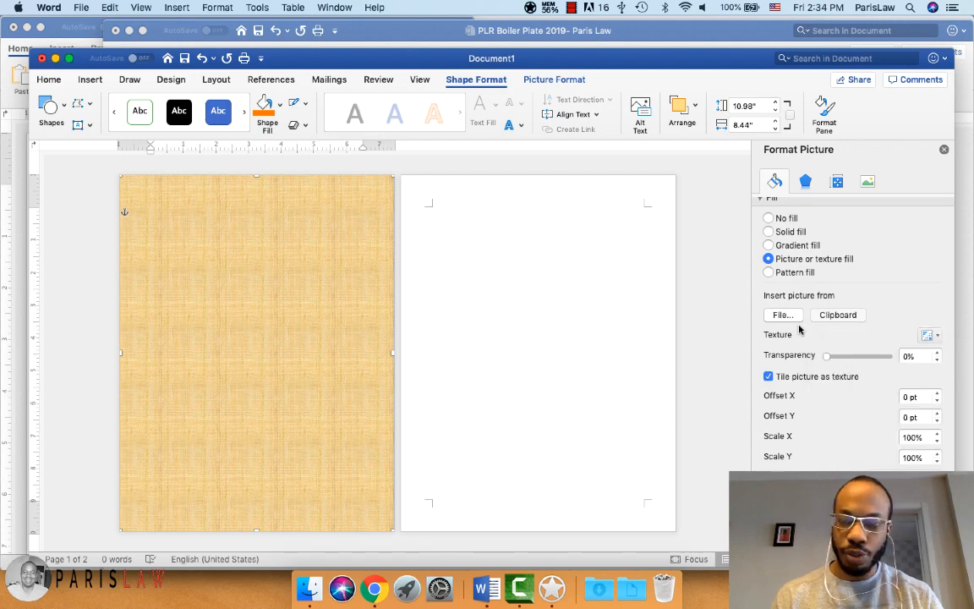
{"action": "left_click", "coordinate": [783, 315]}
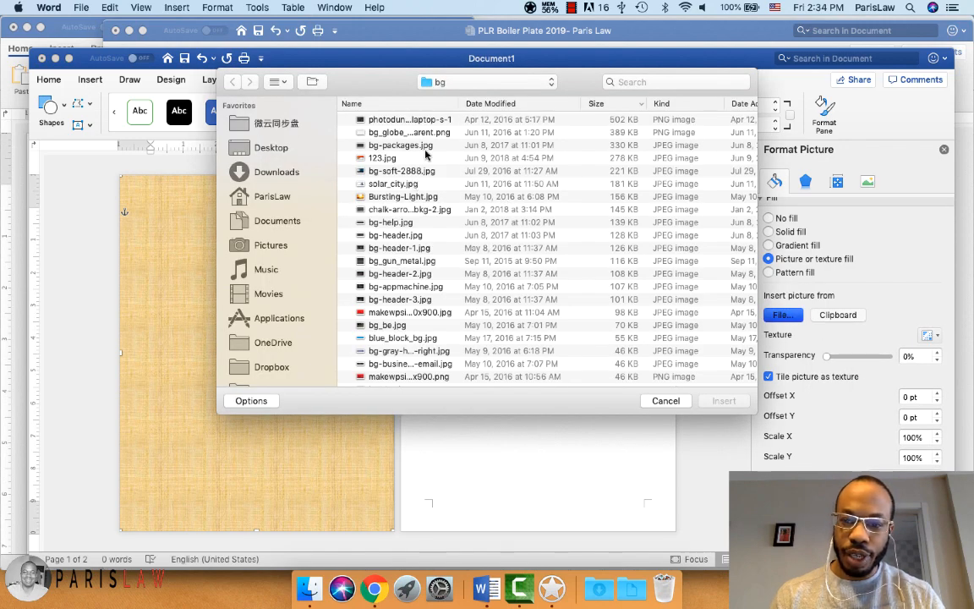
Browse the bg folder and preview the candidate background images grid.png, lightchecker.png, bg02-1.jpg and bg_be.jpg.
{"action": "scroll", "coordinate": [420, 185], "scroll_direction": "down", "scroll_amount": 5}
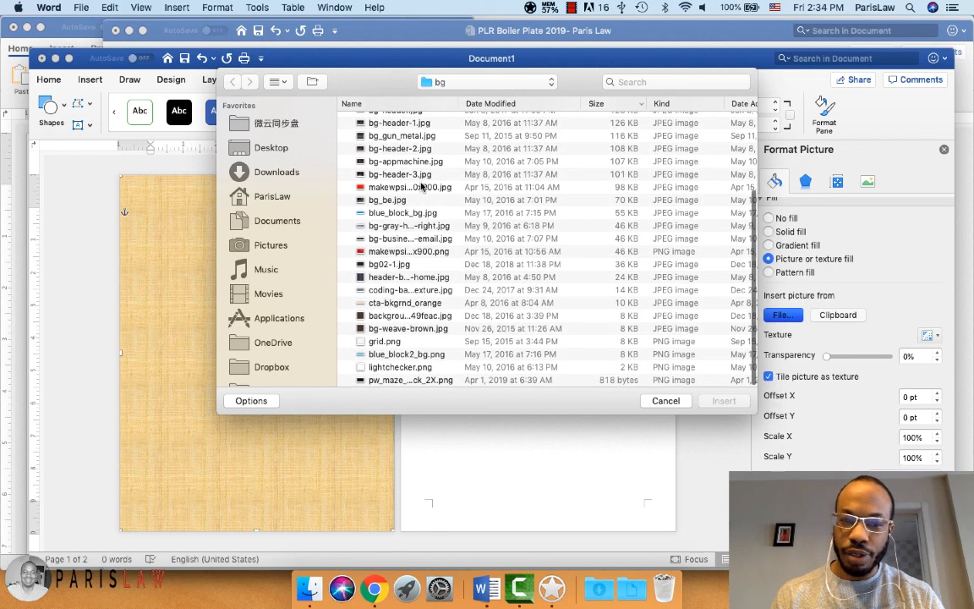
{"action": "scroll", "coordinate": [420, 220], "scroll_direction": "up", "scroll_amount": 5}
{"action": "scroll", "coordinate": [422, 246], "scroll_direction": "down", "scroll_amount": 5}
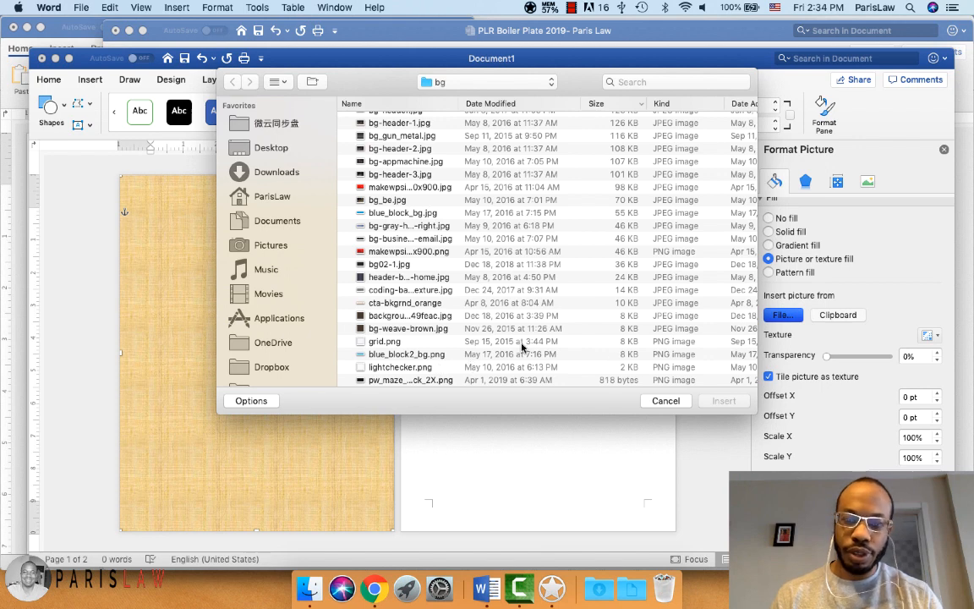
{"action": "left_click", "coordinate": [407, 342]}
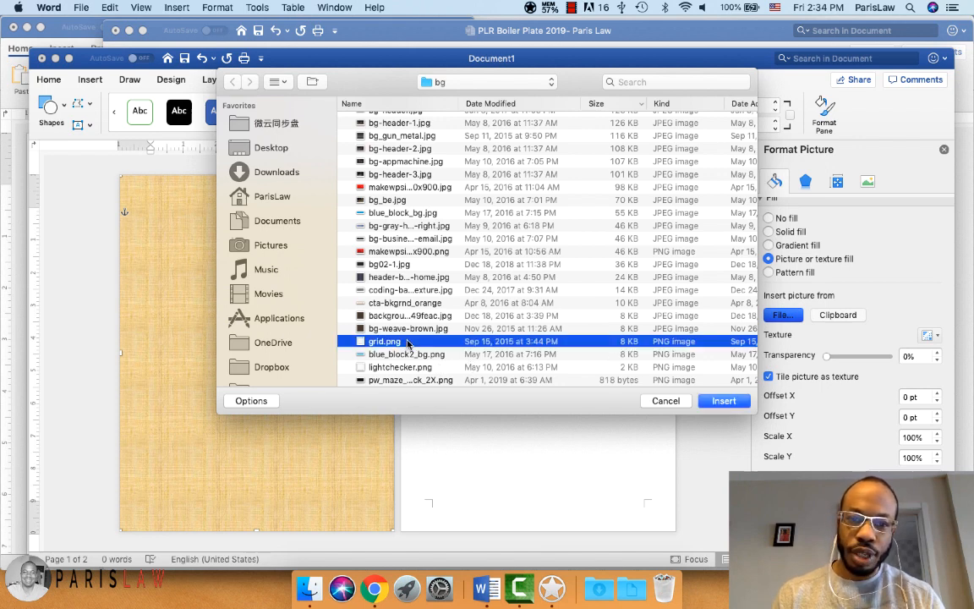
{"action": "key", "text": "space"}
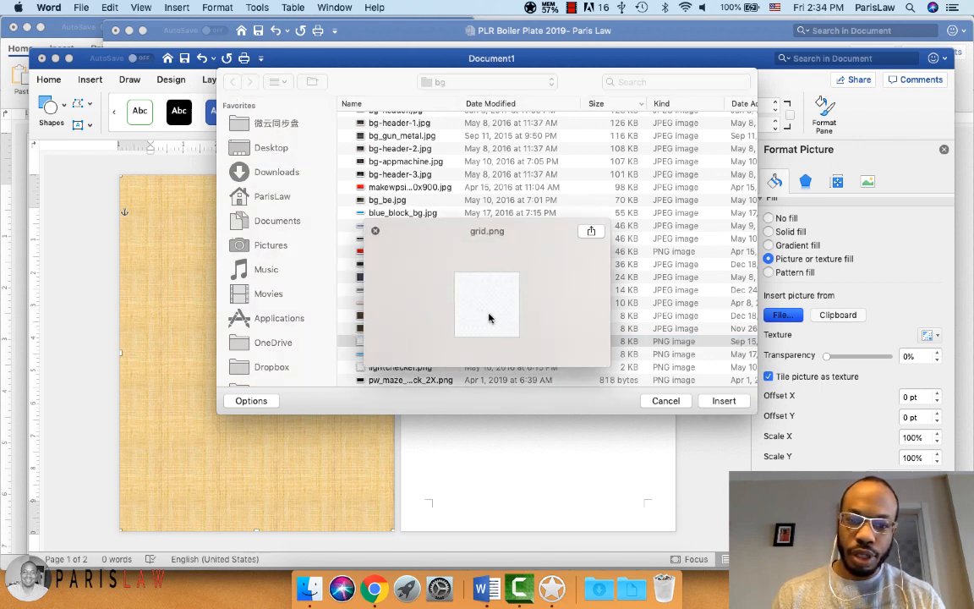
{"action": "key", "text": "space"}
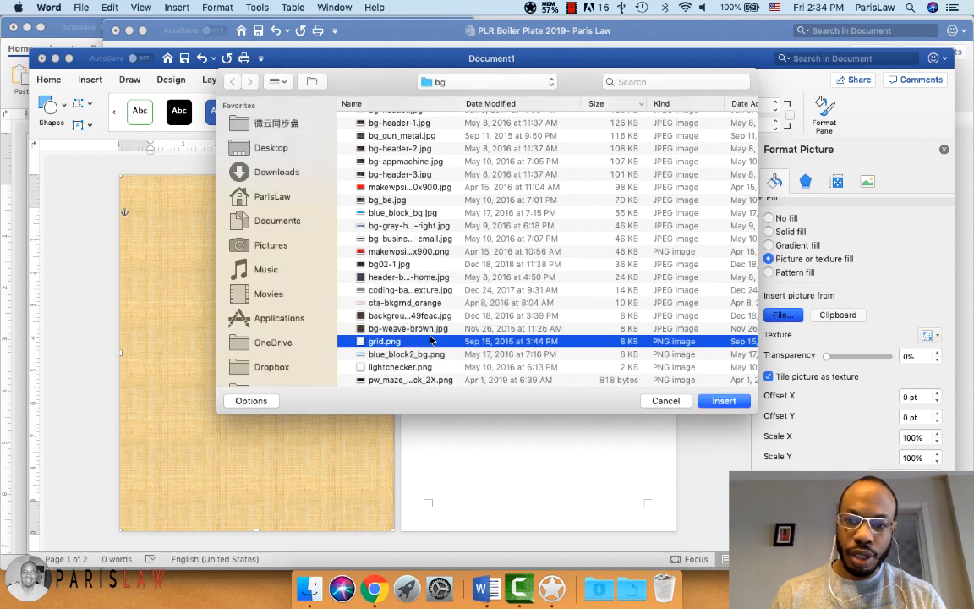
{"action": "left_click", "coordinate": [397, 368]}
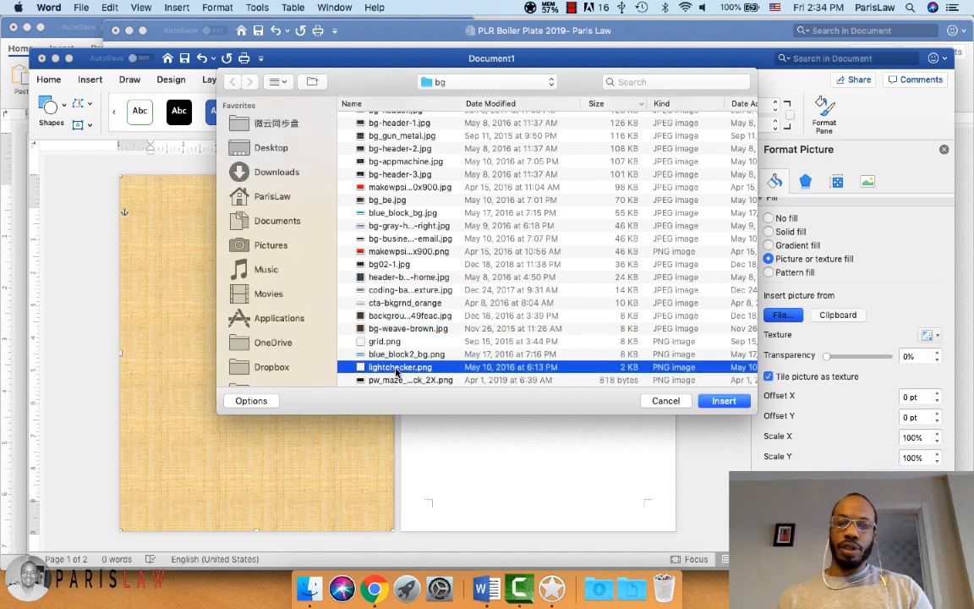
{"action": "key", "text": "space"}
{"action": "key", "text": "space"}
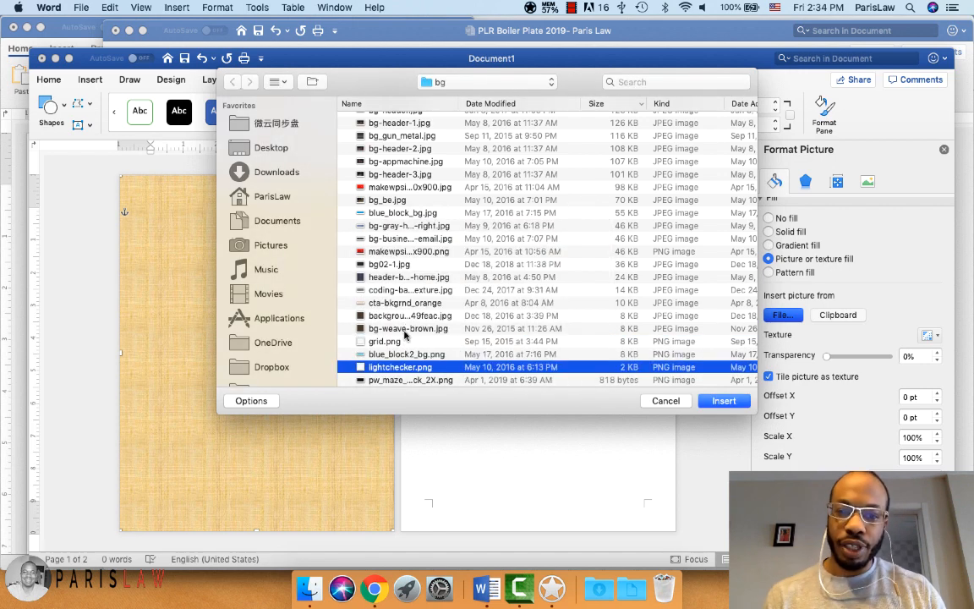
{"action": "left_click", "coordinate": [402, 264]}
{"action": "key", "text": "space"}
{"action": "key", "text": "space"}
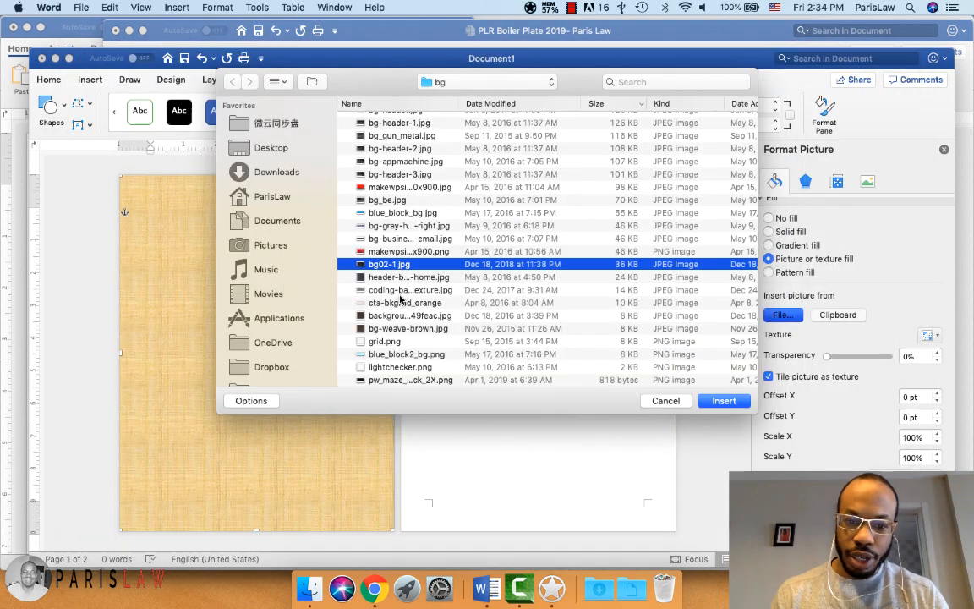
{"action": "left_click", "coordinate": [396, 201]}
{"action": "key", "text": "space"}
{"action": "key", "text": "space"}
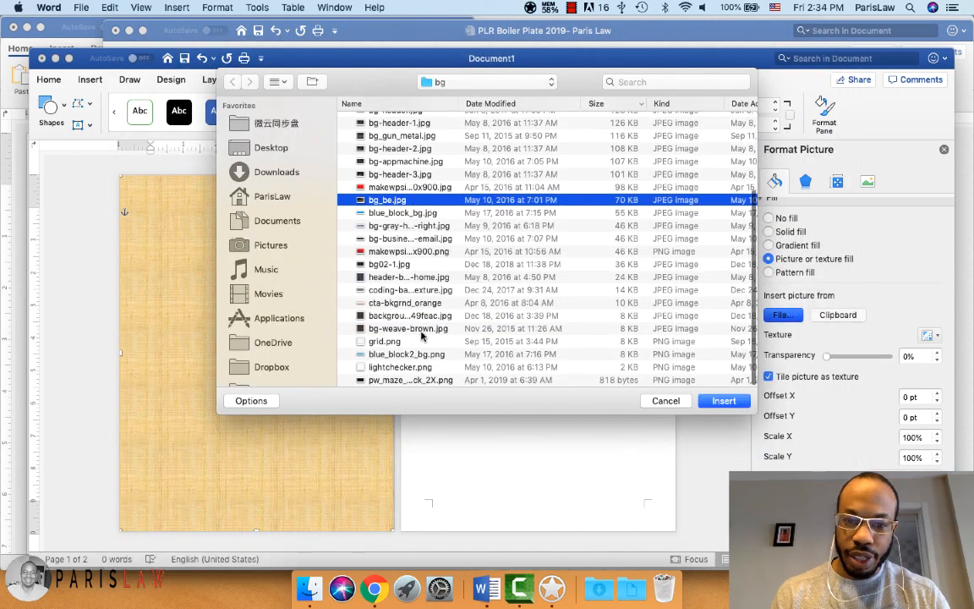
Preview the remaining dark backgrounds, then fill the cover rectangle with pw_maze_black_2X.png tiled as a texture.
{"action": "left_click", "coordinate": [415, 316]}
{"action": "key", "text": "space"}
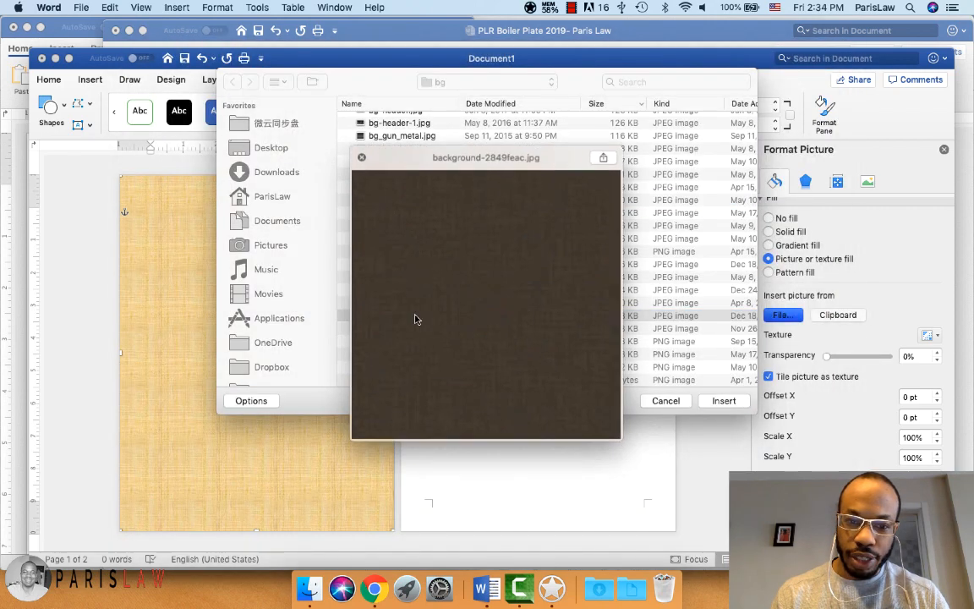
{"action": "key", "text": "Down"}
{"action": "key", "text": "Down"}
{"action": "key", "text": "Down"}
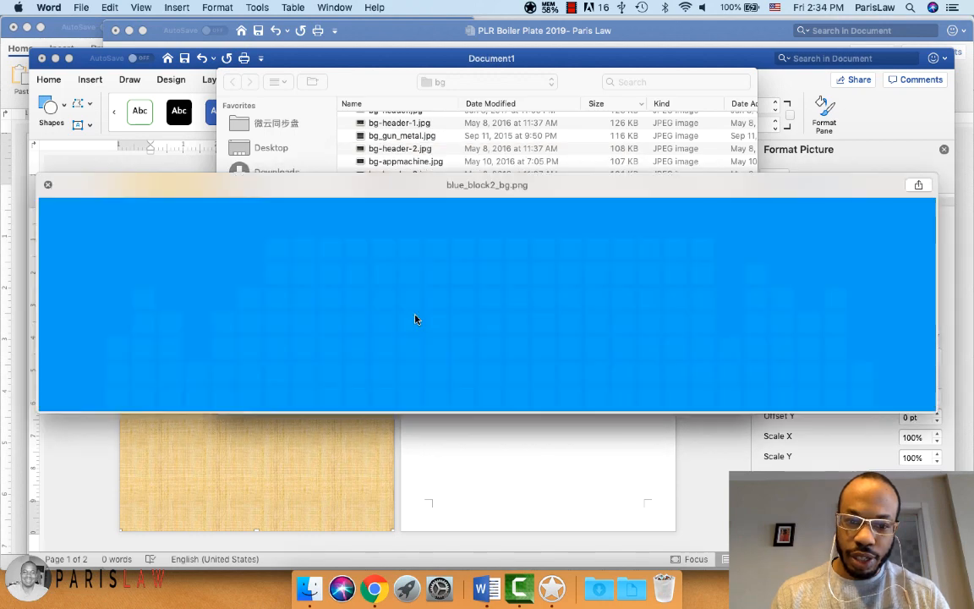
{"action": "key", "text": "Down"}
{"action": "key", "text": "Down"}
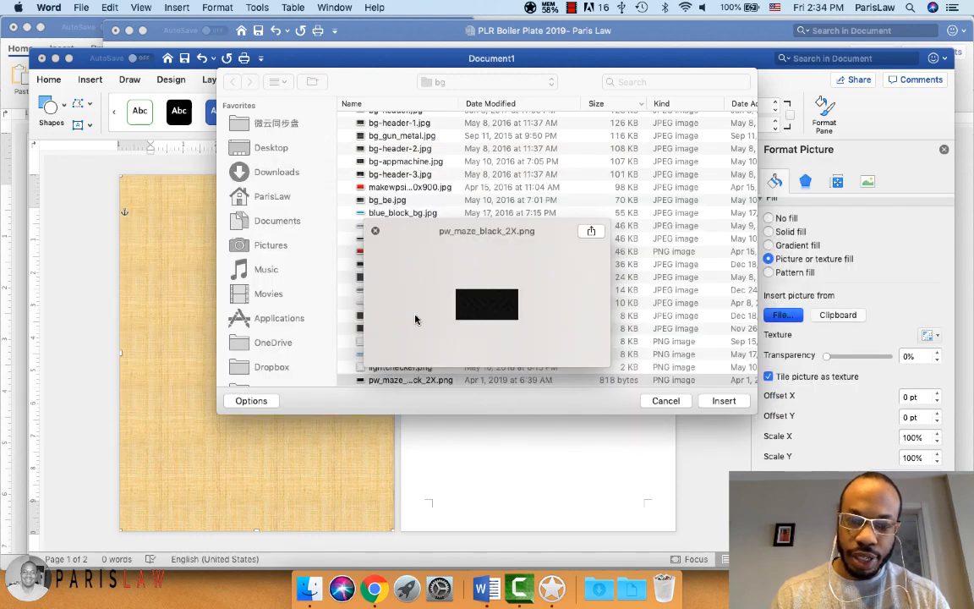
{"action": "key", "text": "space"}
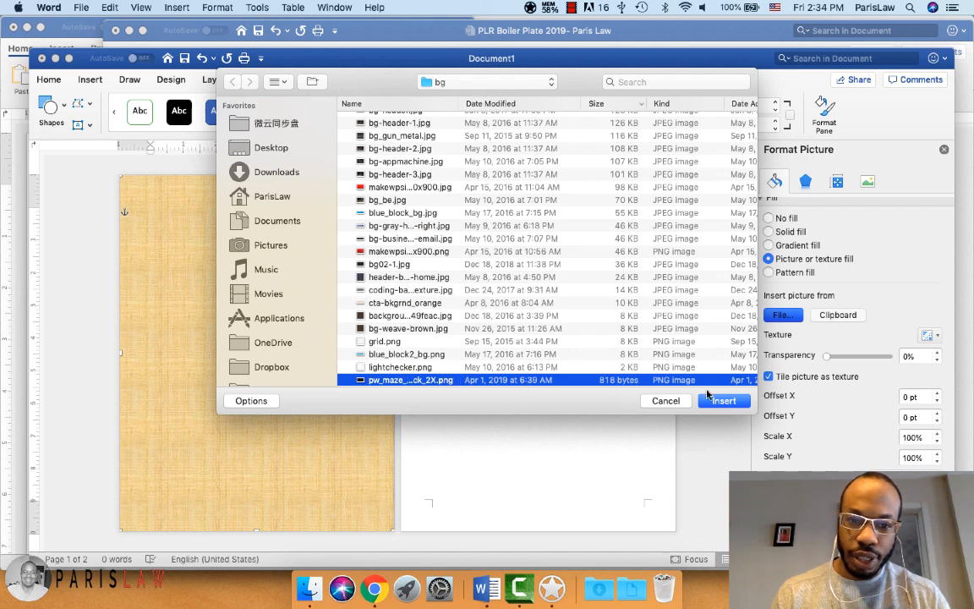
{"action": "left_click", "coordinate": [741, 405]}
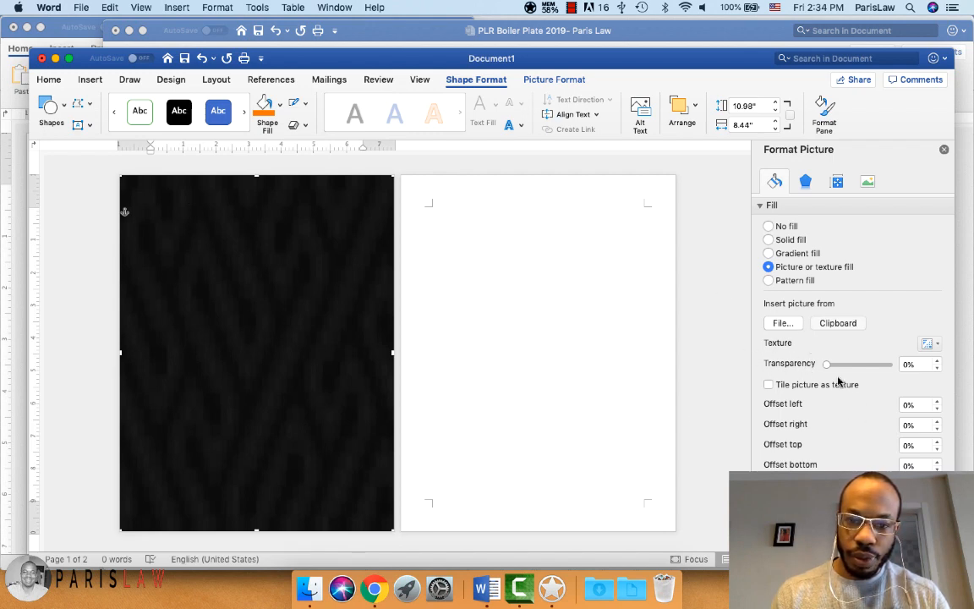
{"action": "left_click", "coordinate": [768, 385]}
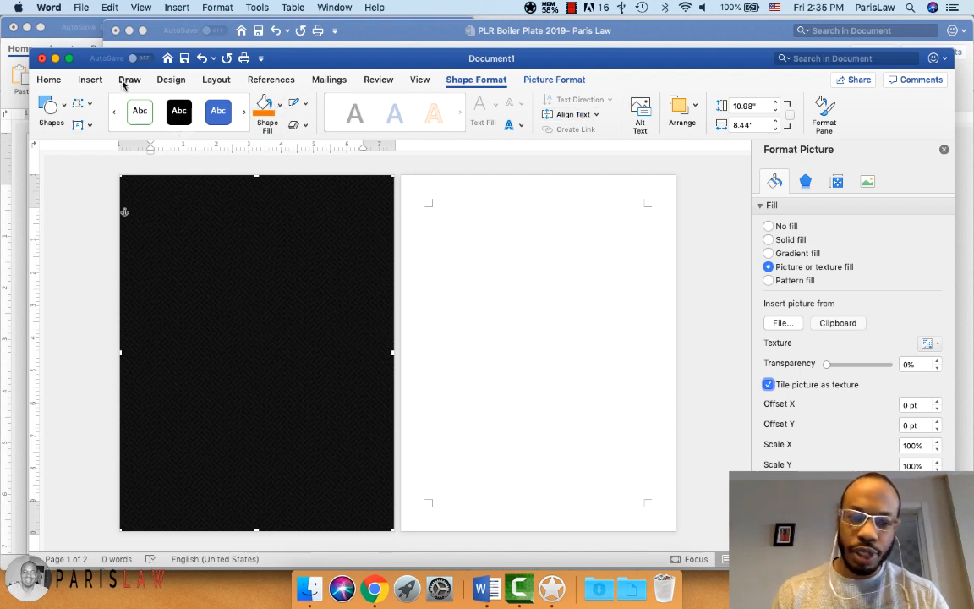
Draw a text box about 5.17" wide and 1.35" high across the middle of the cover's upper half.
{"action": "left_click", "coordinate": [90, 79]}
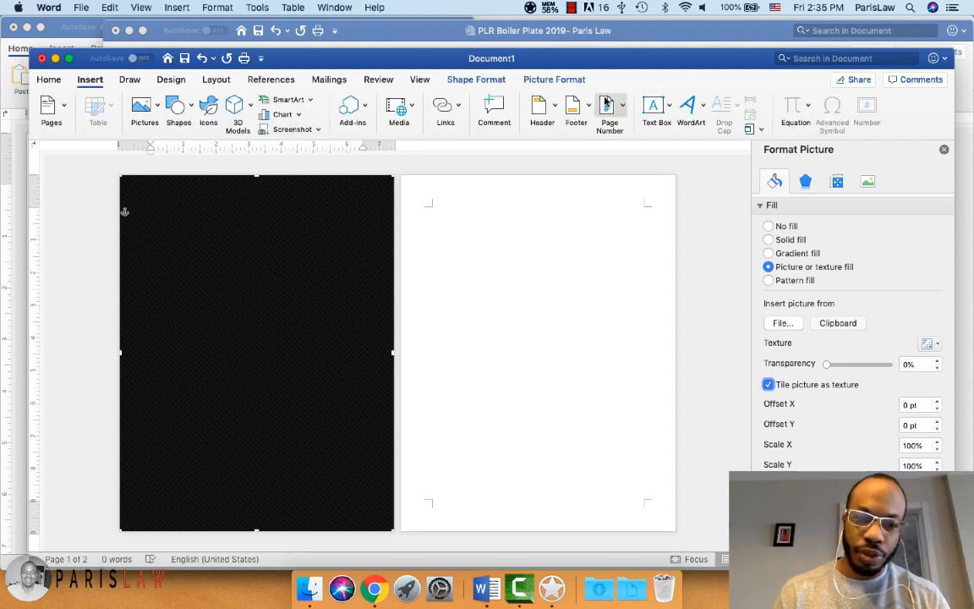
{"action": "left_click", "coordinate": [668, 104]}
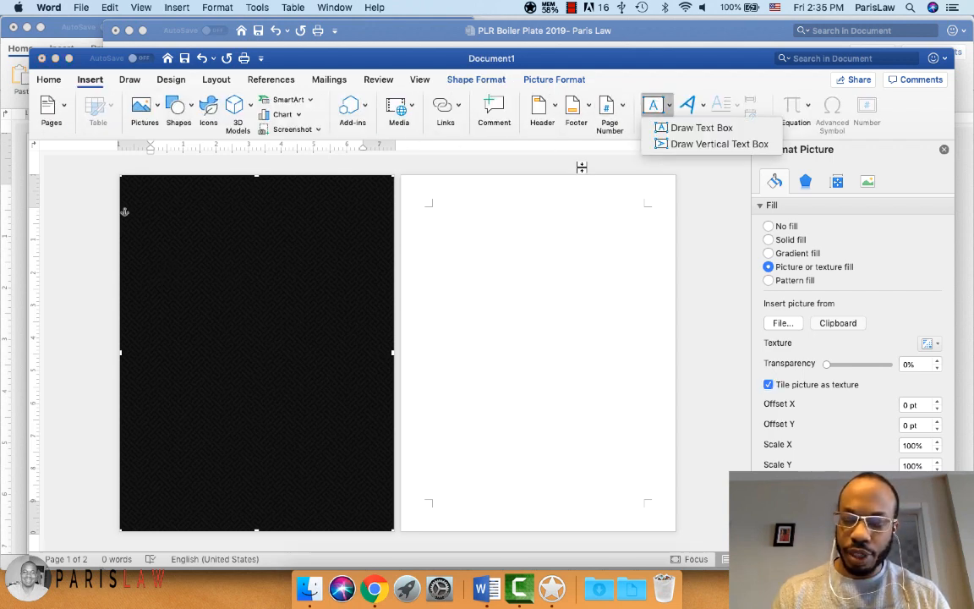
{"action": "left_click", "coordinate": [676, 128]}
{"action": "left_click_drag", "start_coordinate": [164, 287], "coordinate": [332, 303]}
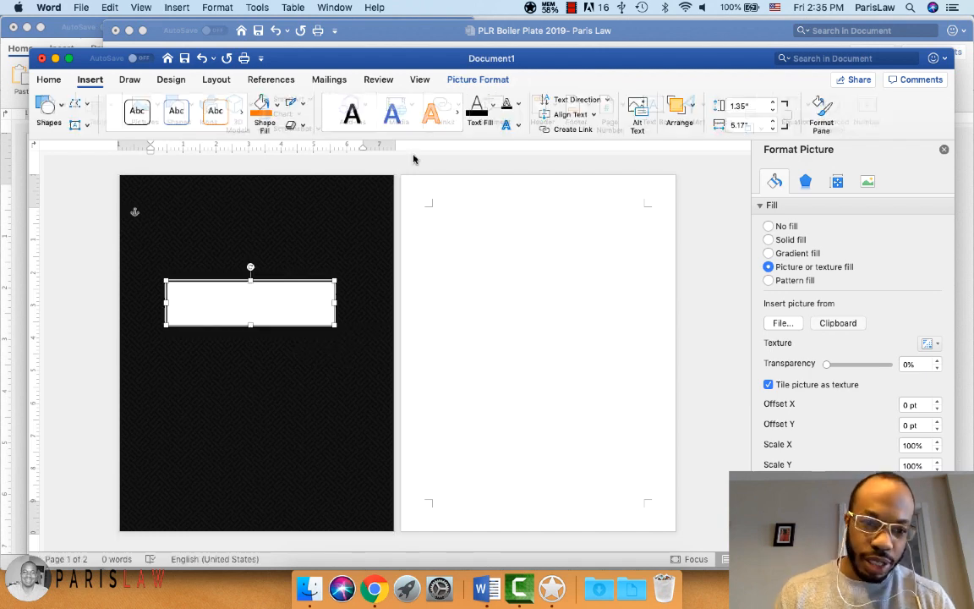
Remove the outline and the fill from the new text box.
{"action": "left_click", "coordinate": [305, 104]}
{"action": "left_click", "coordinate": [310, 131]}
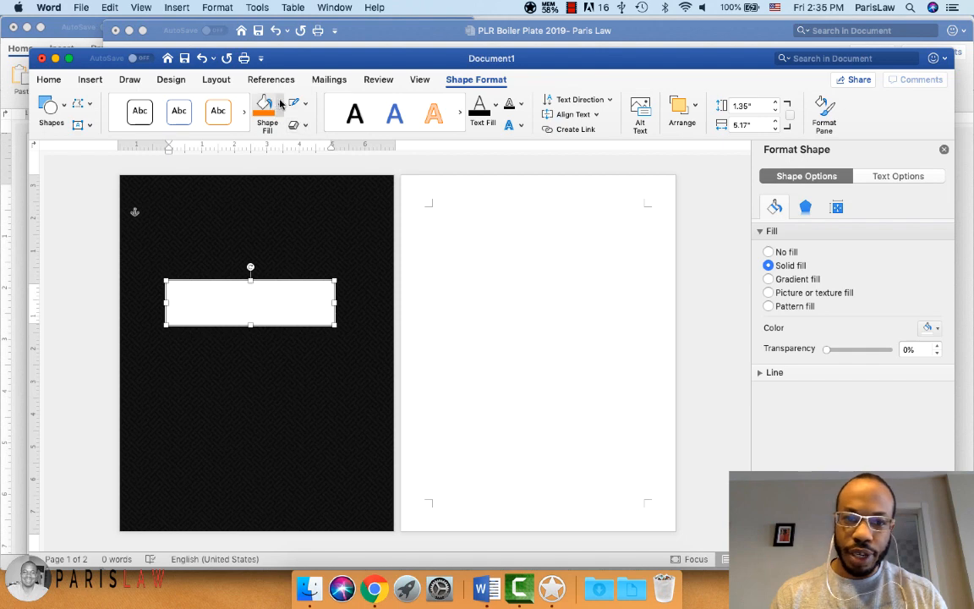
{"action": "left_click", "coordinate": [279, 105]}
{"action": "left_click", "coordinate": [290, 133]}
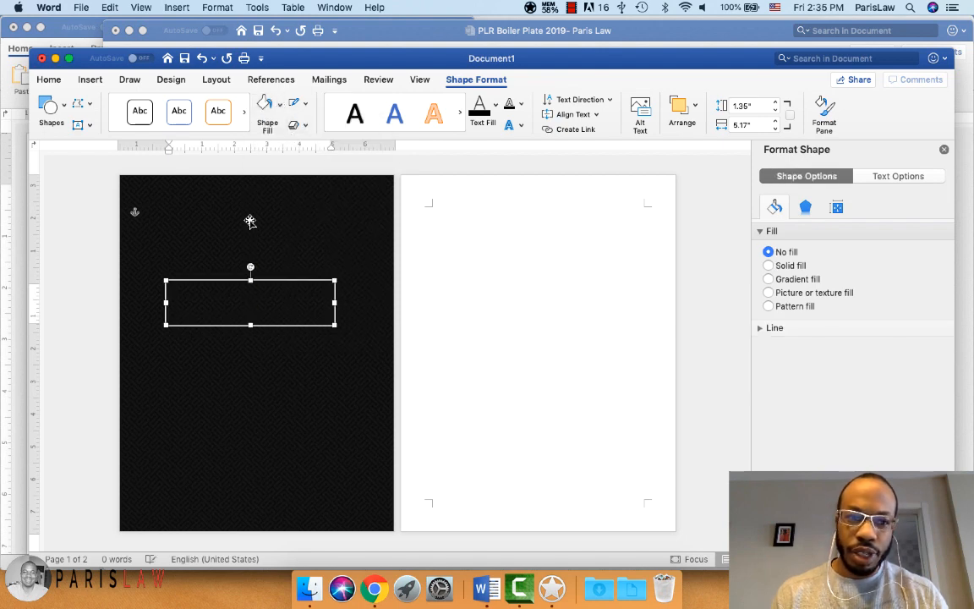
Set the text box's font size to 24 and enter "My Title" in it.
{"action": "left_click", "coordinate": [48, 80]}
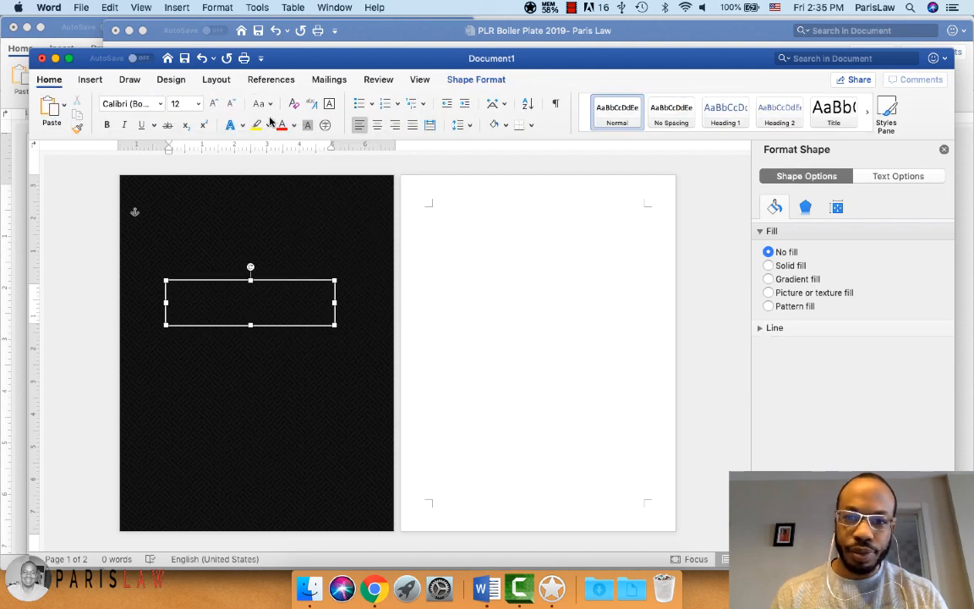
{"action": "left_click", "coordinate": [216, 107]}
{"action": "left_click", "coordinate": [216, 107]}
{"action": "left_click", "coordinate": [215, 104]}
{"action": "left_click", "coordinate": [216, 105]}
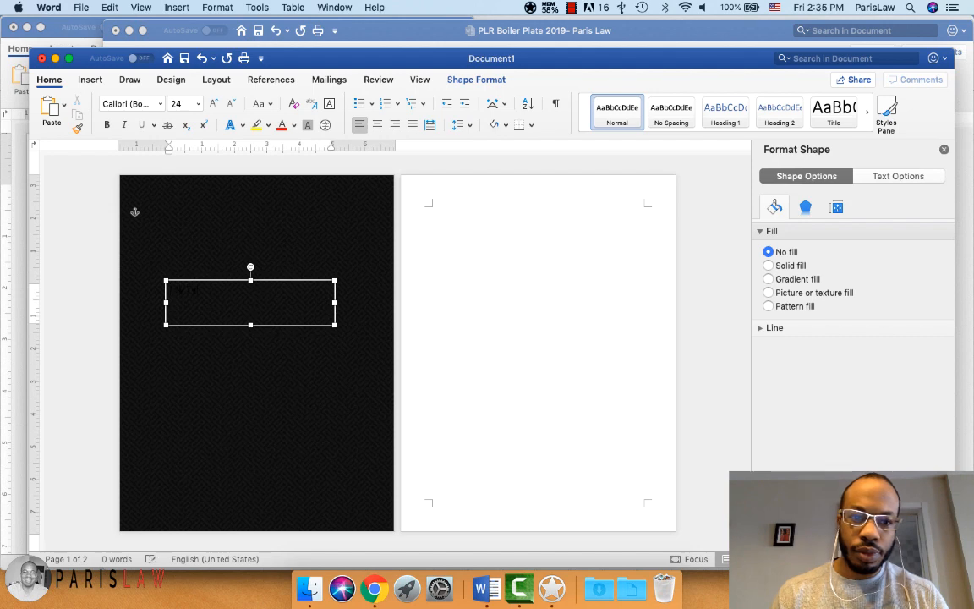
{"action": "key", "text": "BackSpace"}
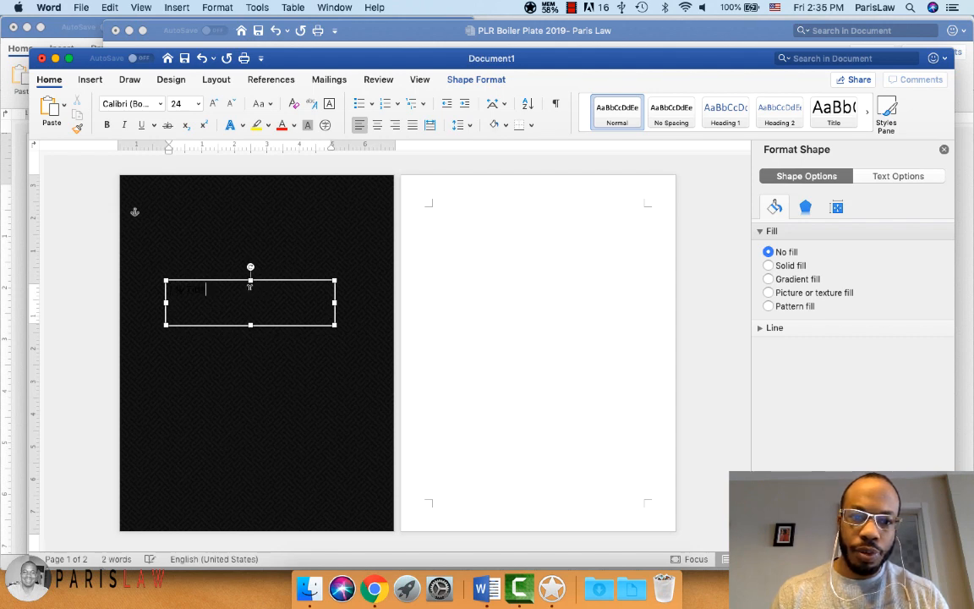
Make the "My Title" text white, centred and bold.
{"action": "key", "text": "super+a"}
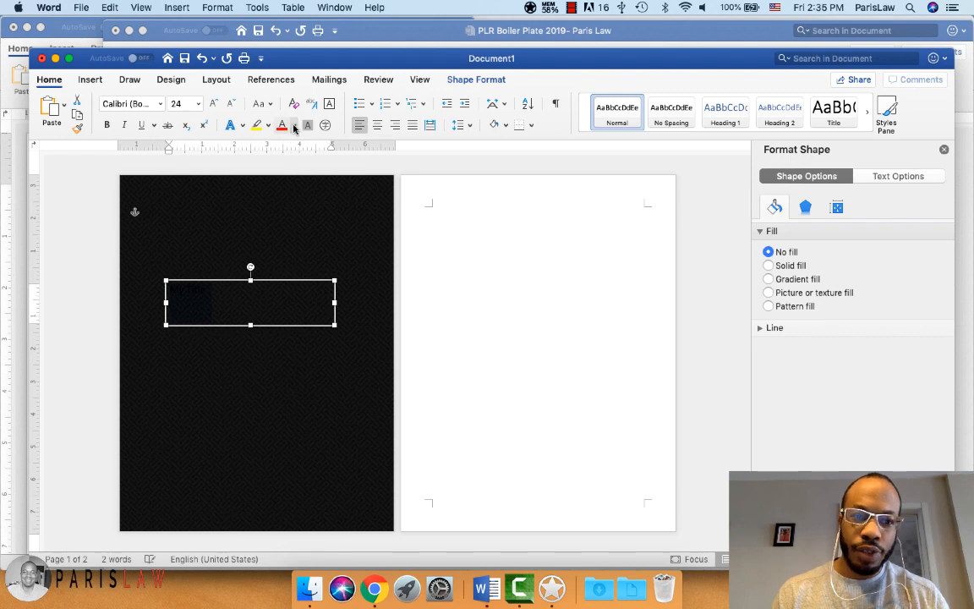
{"action": "left_click", "coordinate": [294, 125]}
{"action": "left_click", "coordinate": [253, 164]}
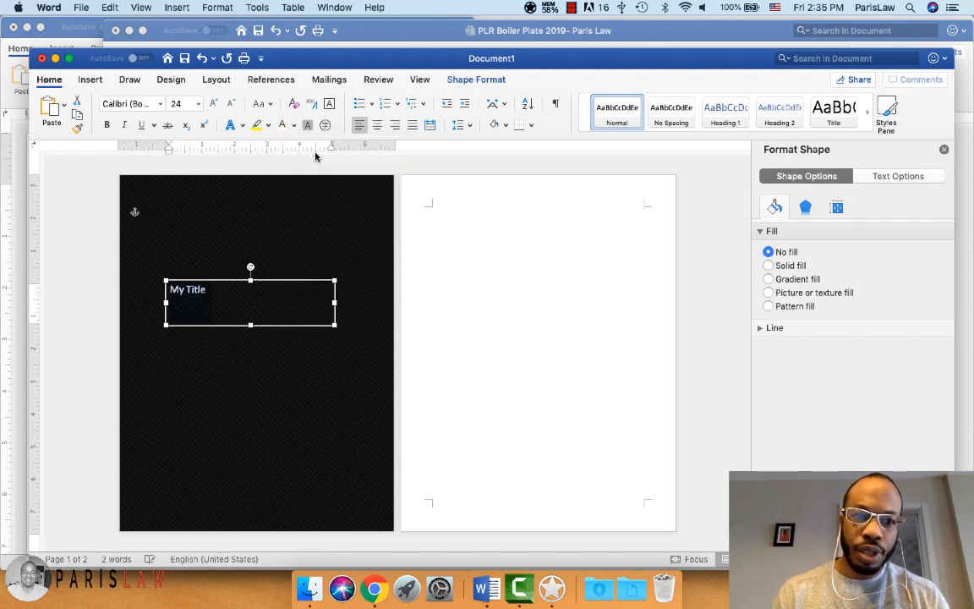
{"action": "left_click", "coordinate": [377, 125]}
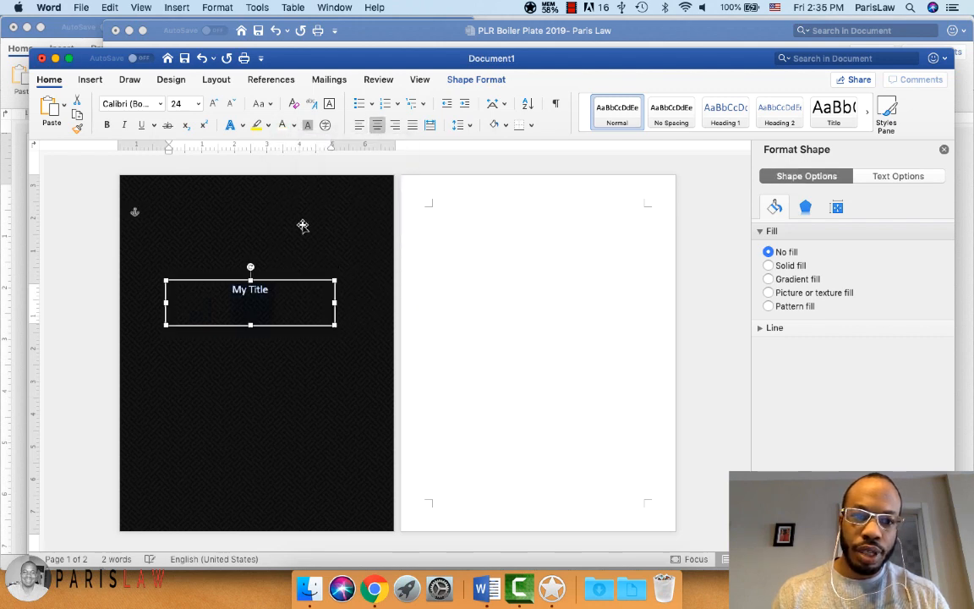
{"action": "left_click", "coordinate": [106, 124]}
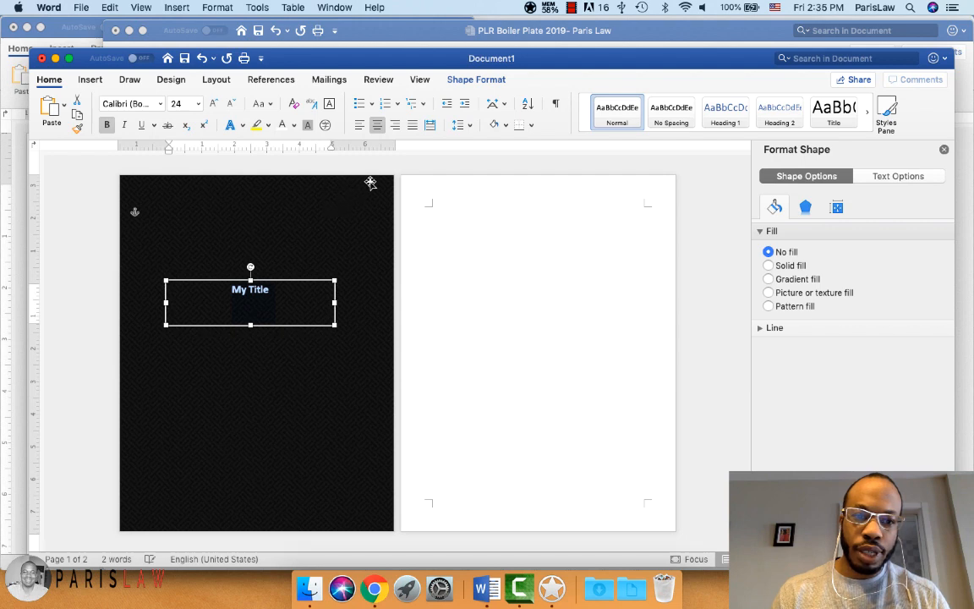
Enlarge the "My Title" text to 72 pt and deselect the text box.
{"action": "left_click", "coordinate": [216, 104]}
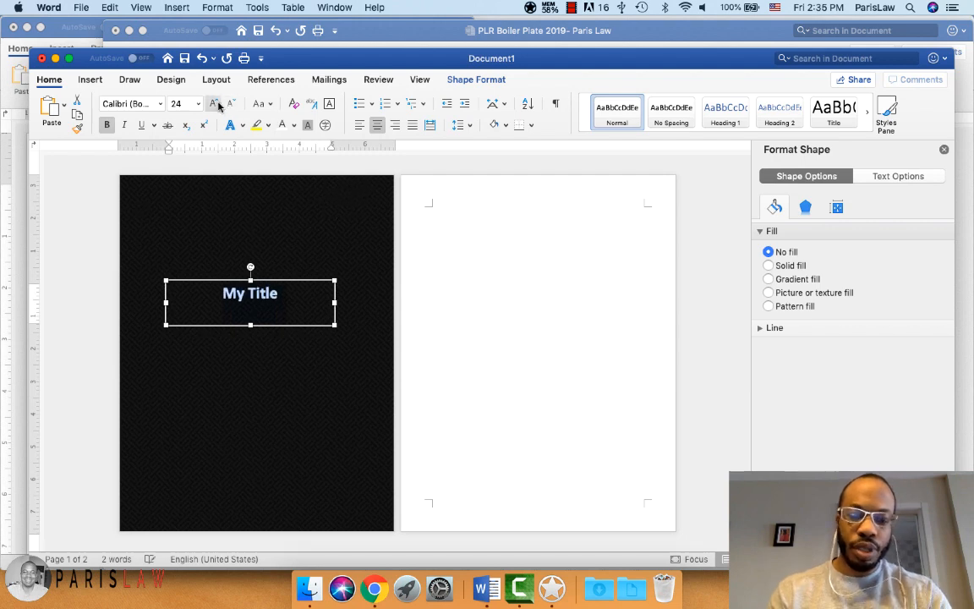
{"action": "left_click", "coordinate": [217, 104]}
{"action": "left_click", "coordinate": [231, 103]}
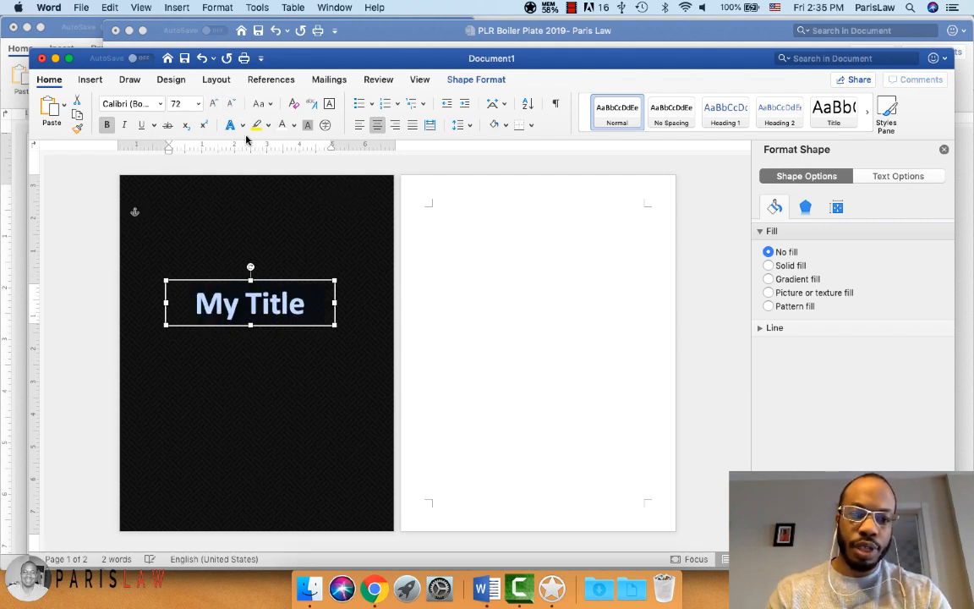
{"action": "left_click", "coordinate": [422, 321]}
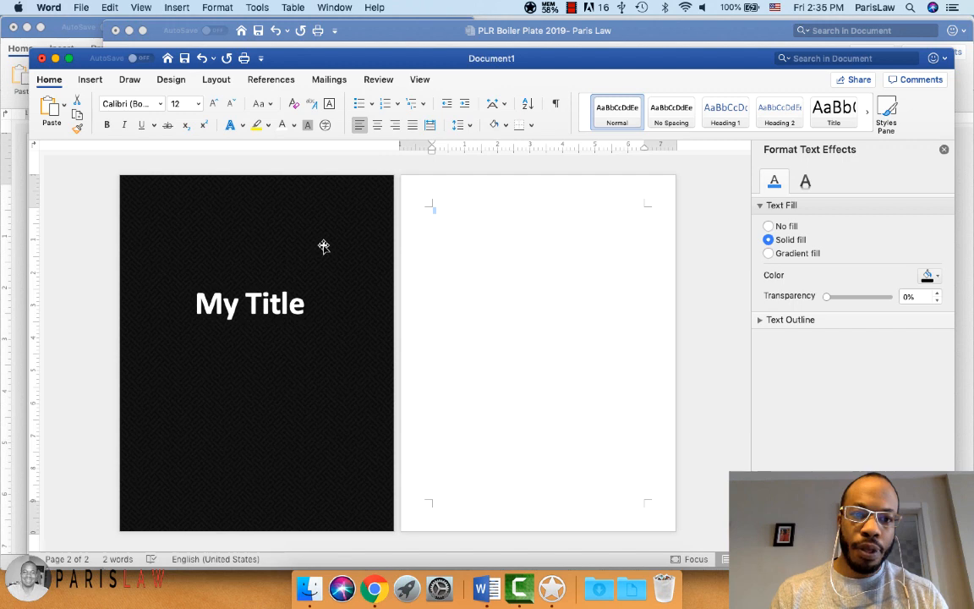
Widen the black background rectangle slightly so it reaches the right edge of the first page.
{"action": "left_click", "coordinate": [382, 223]}
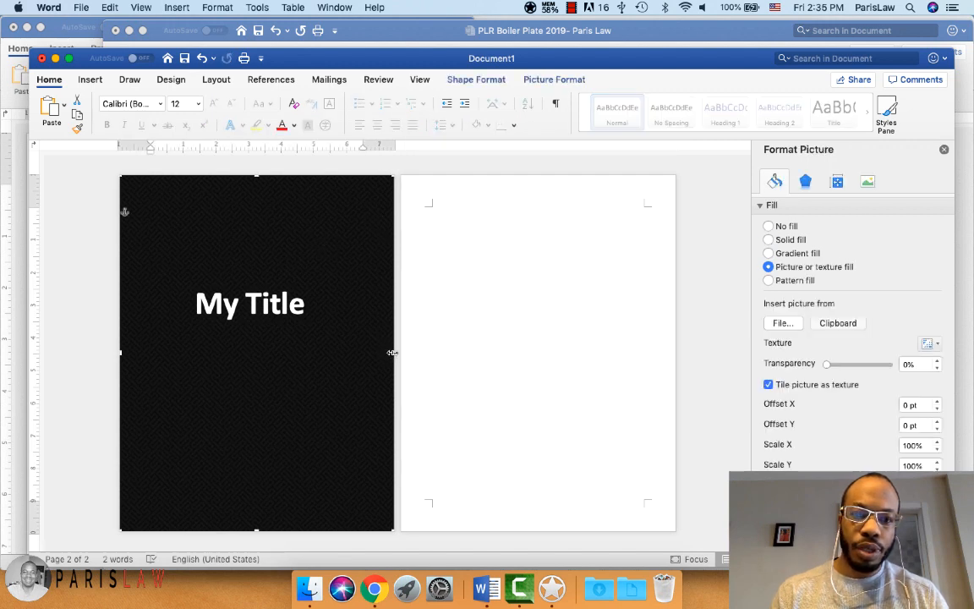
{"action": "left_click_drag", "start_coordinate": [392, 352], "coordinate": [397, 351]}
{"action": "left_click", "coordinate": [415, 291]}
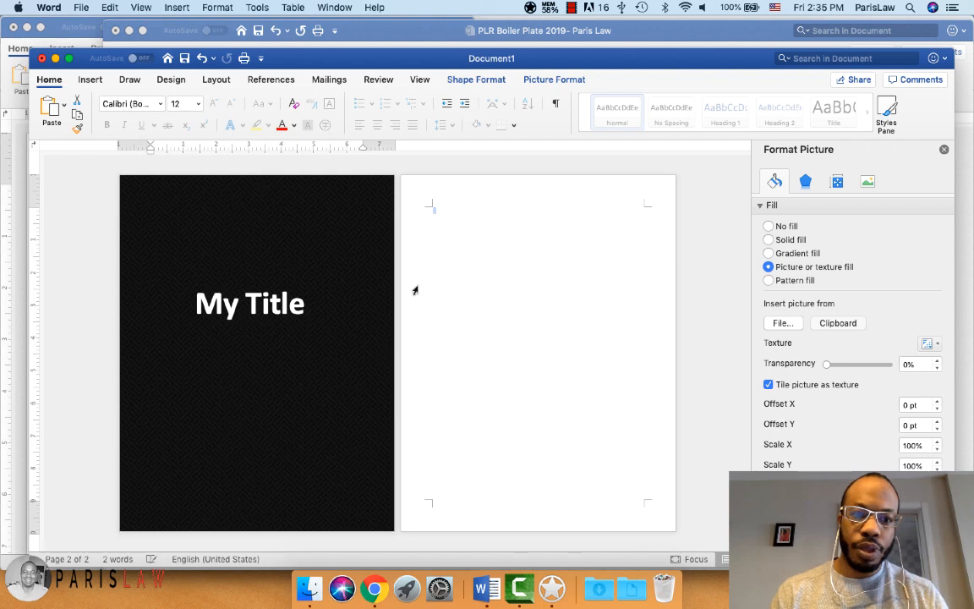
{"action": "left_click", "coordinate": [239, 238]}
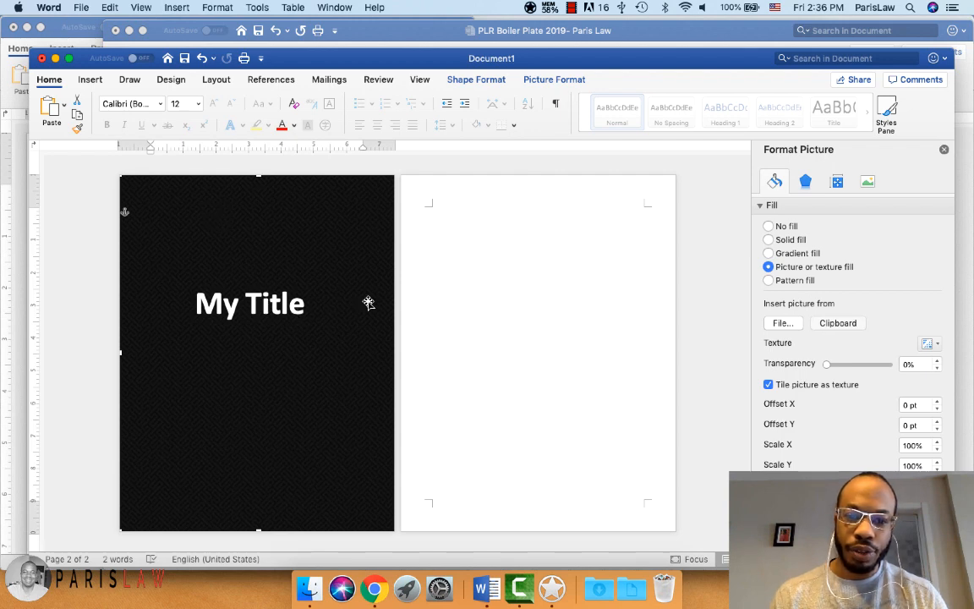
Export the cover page document as a PDF named "Sample Ebook Print" to the Desktop through the print options.
{"action": "left_click", "coordinate": [82, 8]}
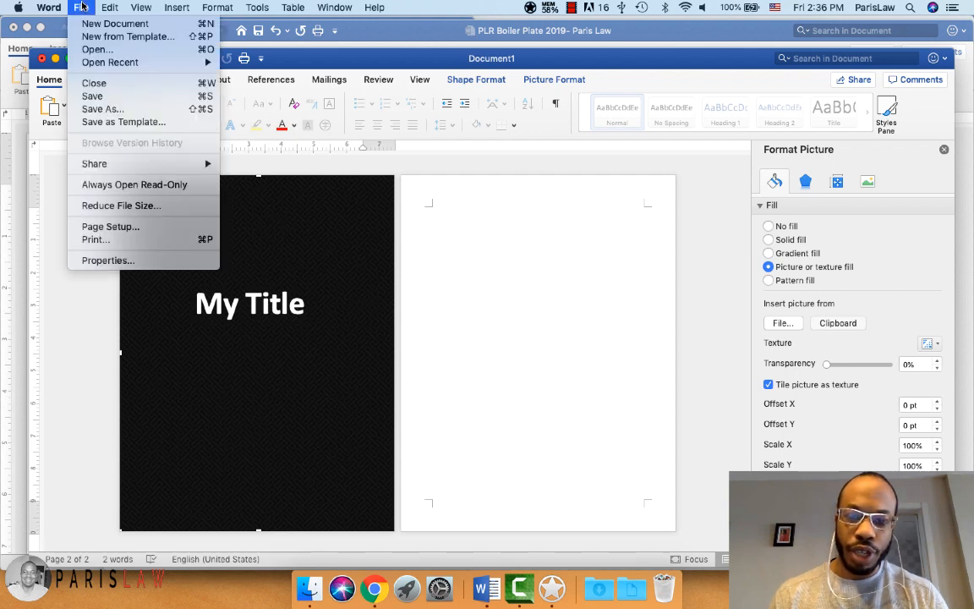
{"action": "left_click", "coordinate": [152, 245]}
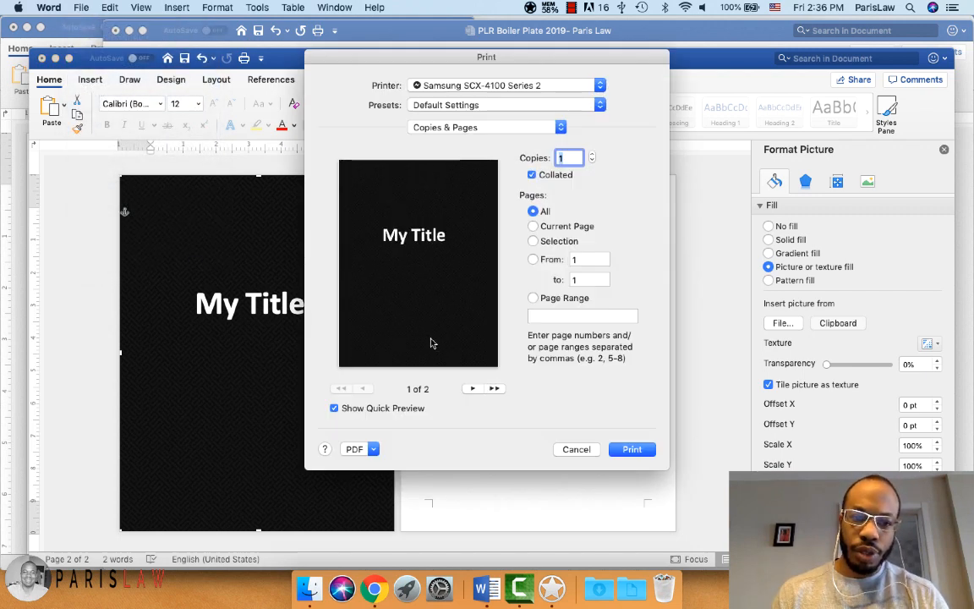
{"action": "left_click", "coordinate": [373, 450]}
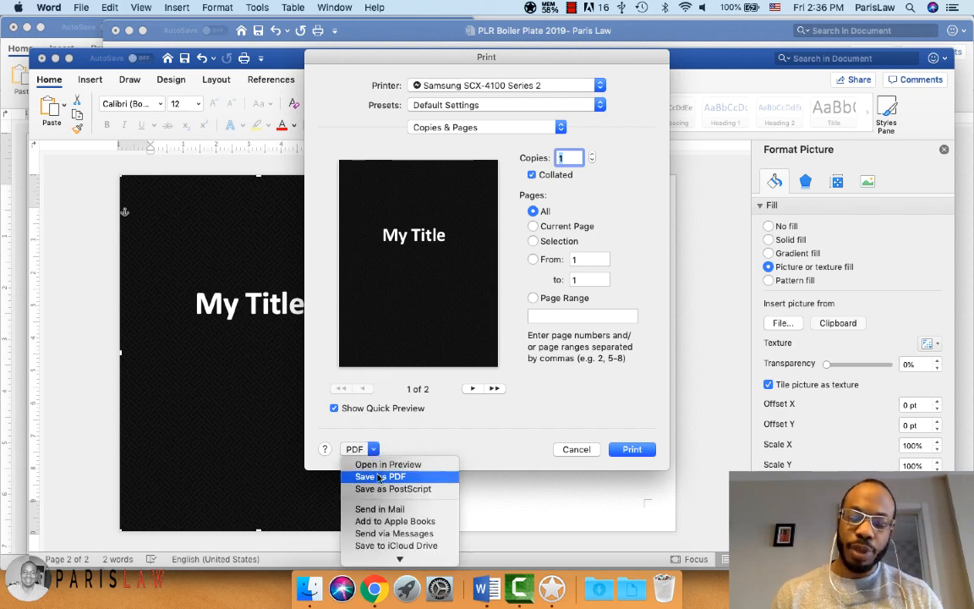
{"action": "left_click", "coordinate": [381, 477]}
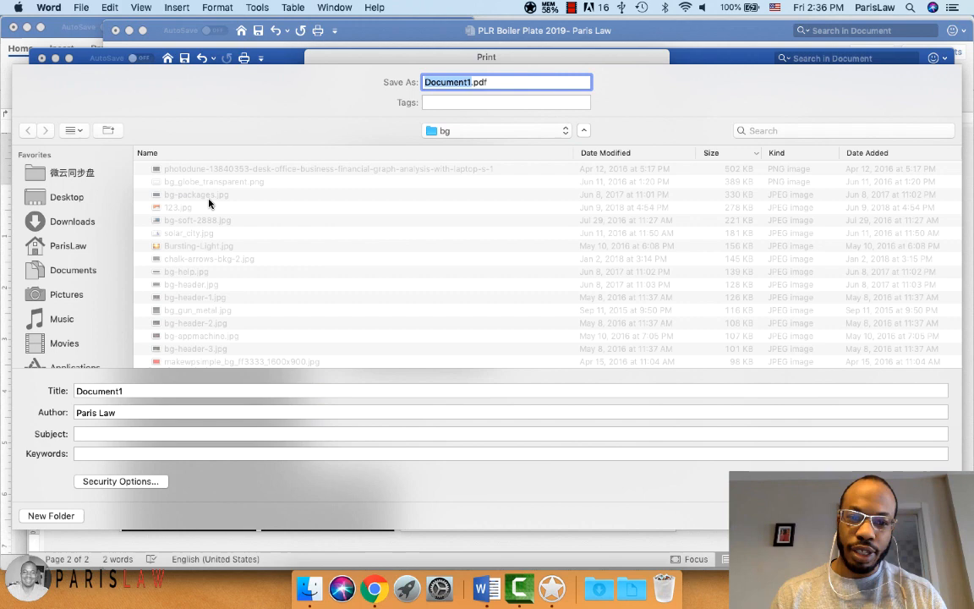
{"action": "left_click", "coordinate": [72, 197]}
{"action": "type", "text": "Sample"}
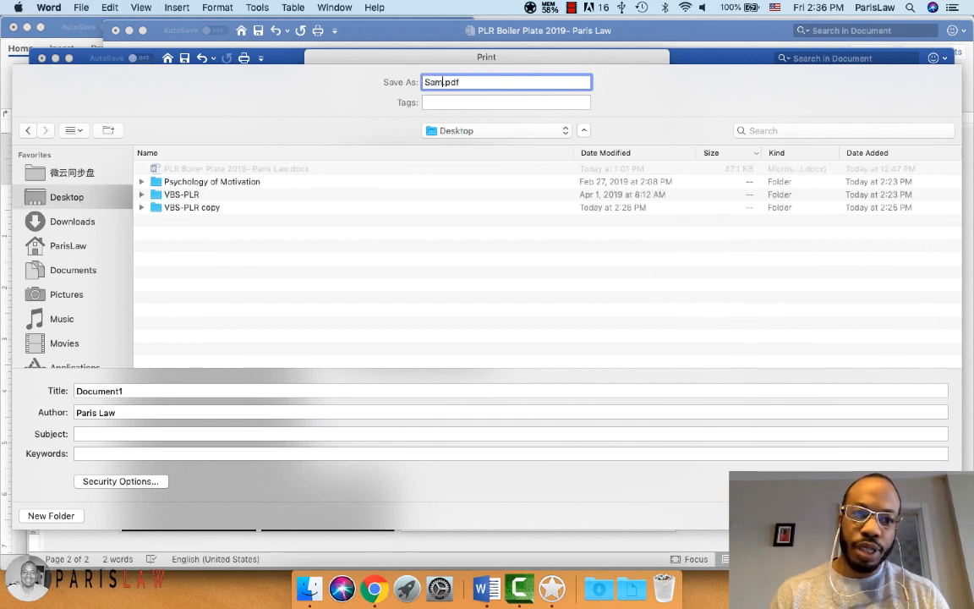
{"action": "type", "text": " Eboo"}
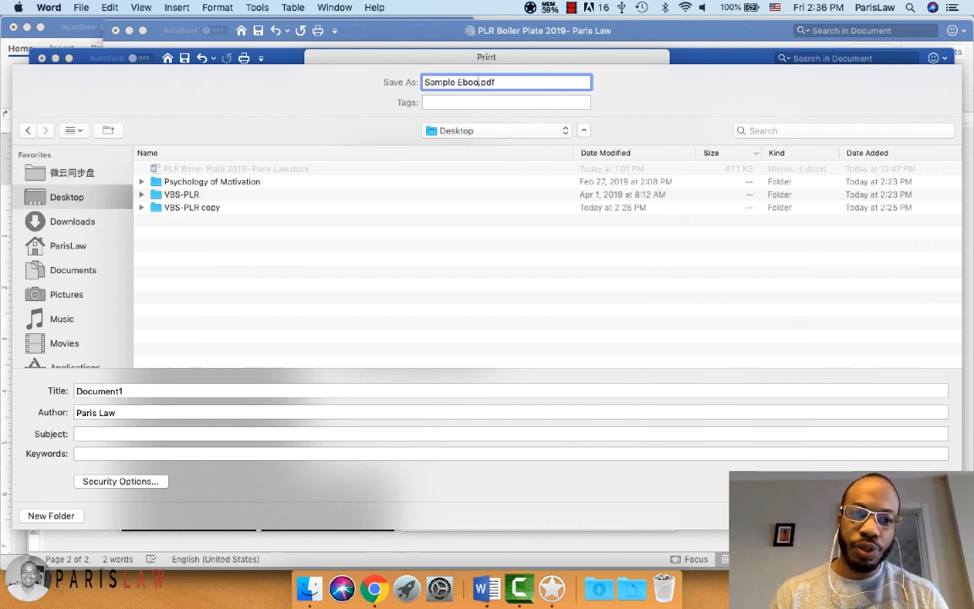
{"action": "type", "text": "k Print"}
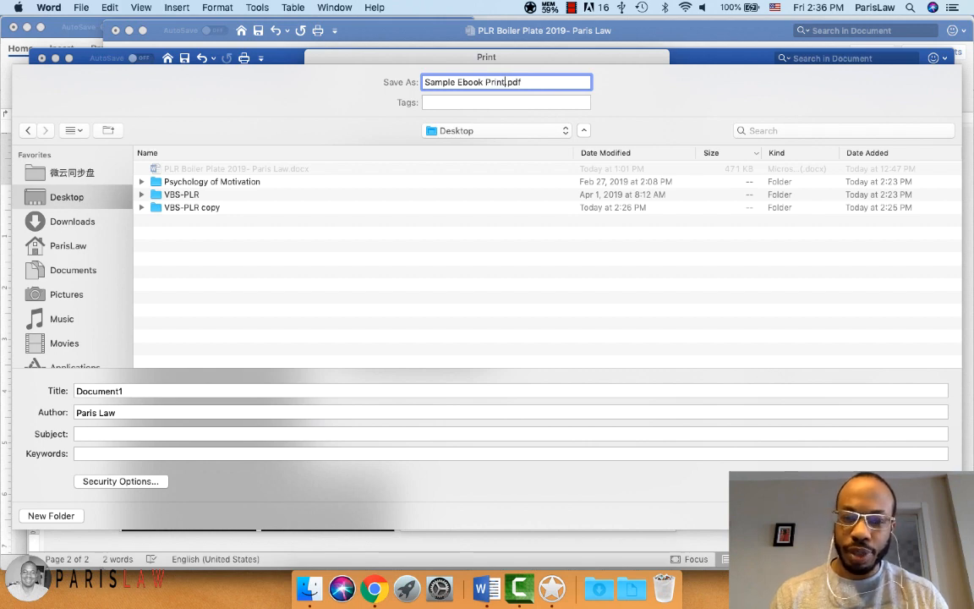
{"action": "key", "text": "Return"}
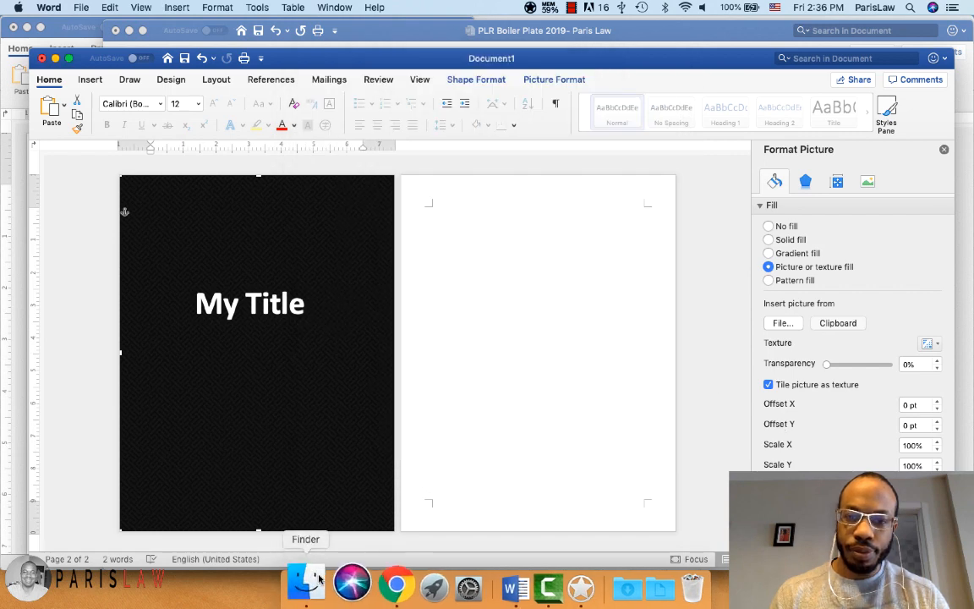
Minimize the three open Word documents and clear the file browser window away to expose the desktop.
{"action": "left_click", "coordinate": [55, 59]}
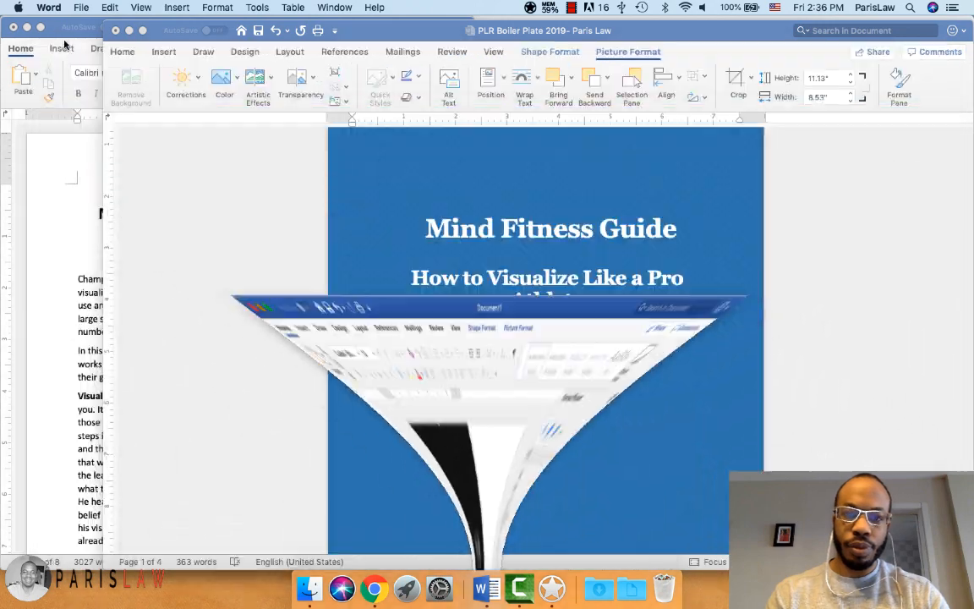
{"action": "left_click", "coordinate": [28, 28]}
{"action": "left_click", "coordinate": [128, 30]}
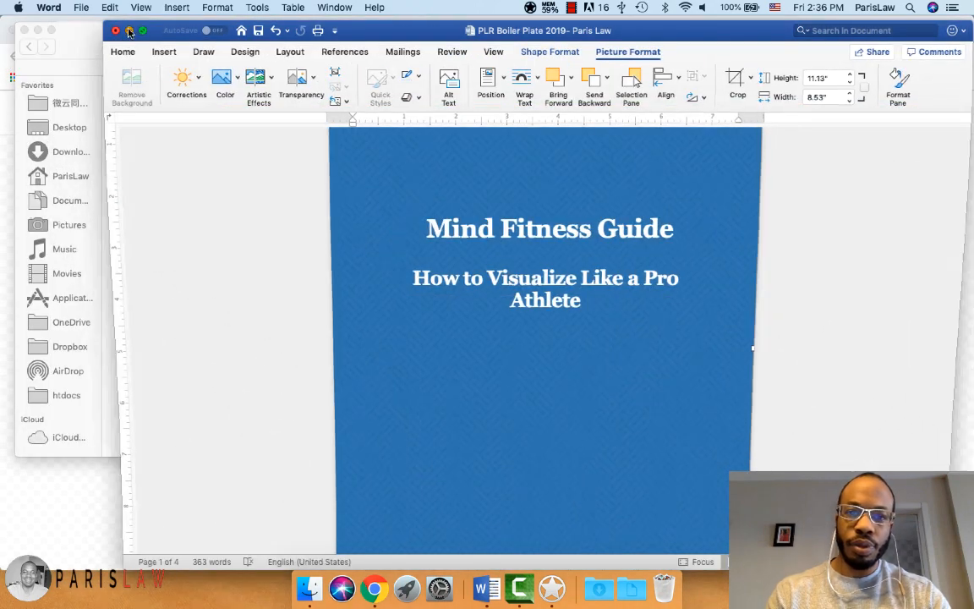
{"action": "left_click", "coordinate": [37, 30]}
{"action": "left_click", "coordinate": [31, 30]}
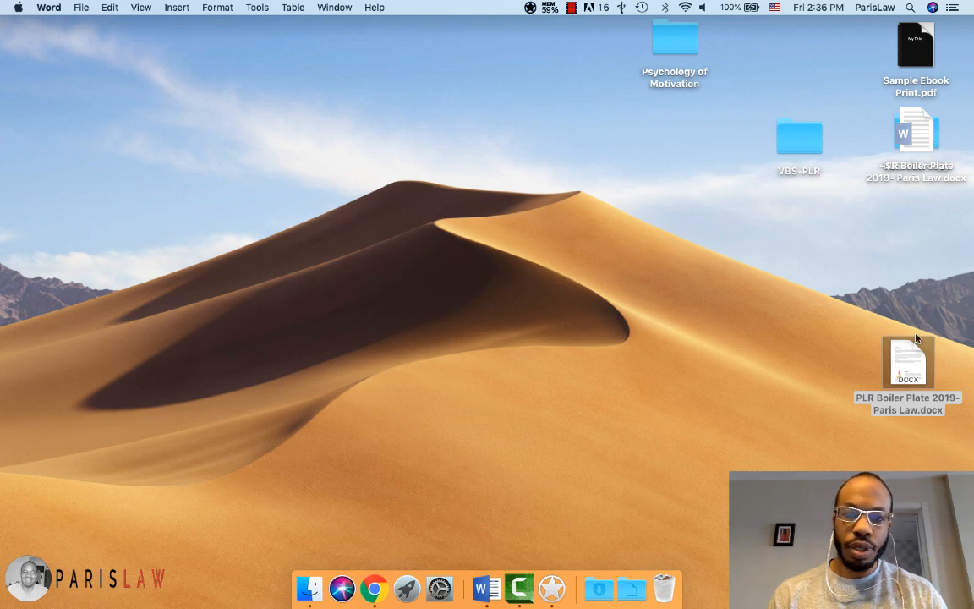
Open Sample Ebook Print.pdf from the desktop, check how the cover and second page render, and close it.
{"action": "left_click", "coordinate": [914, 87]}
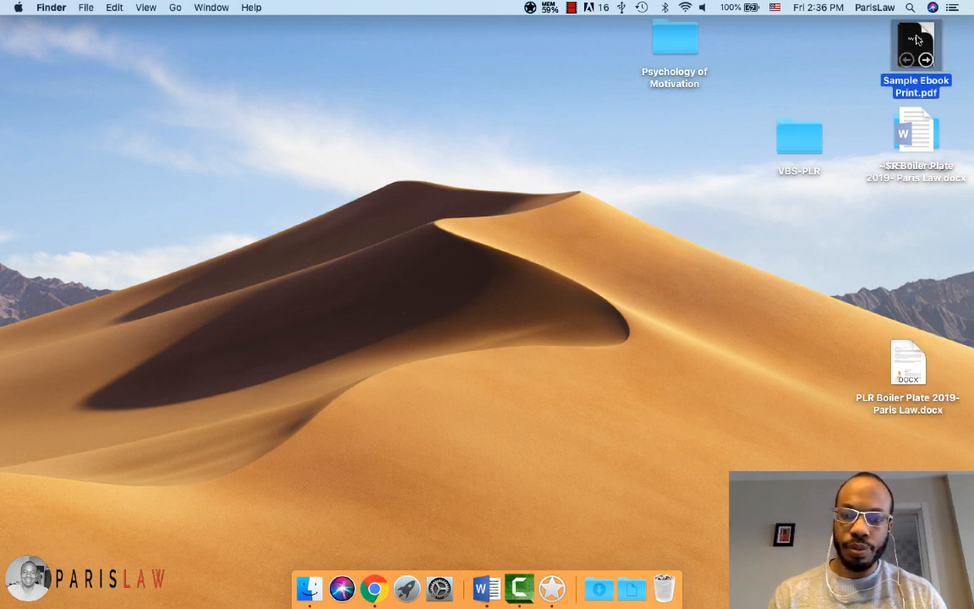
{"action": "double_click", "coordinate": [917, 40]}
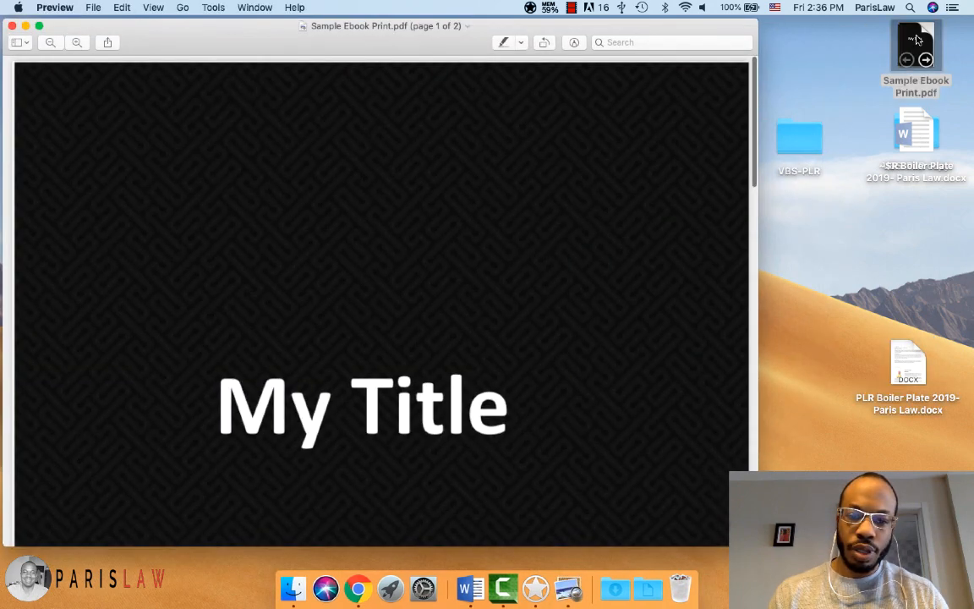
{"action": "scroll", "coordinate": [609, 169], "scroll_direction": "down", "scroll_amount": 10}
{"action": "scroll", "coordinate": [608, 169], "scroll_direction": "up", "scroll_amount": 10}
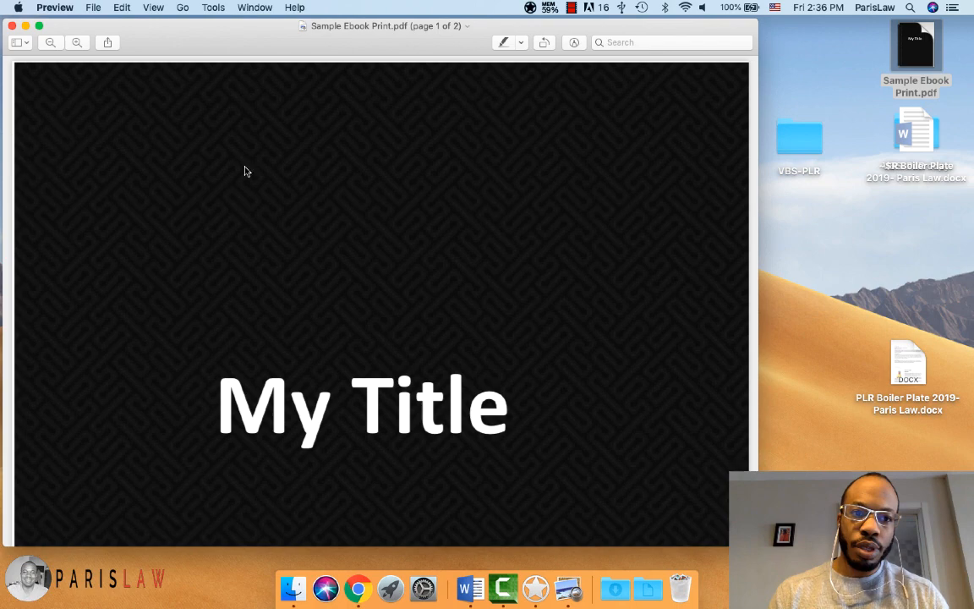
{"action": "scroll", "coordinate": [245, 172], "scroll_direction": "down", "scroll_amount": 5}
{"action": "scroll", "coordinate": [245, 172], "scroll_direction": "up", "scroll_amount": 5}
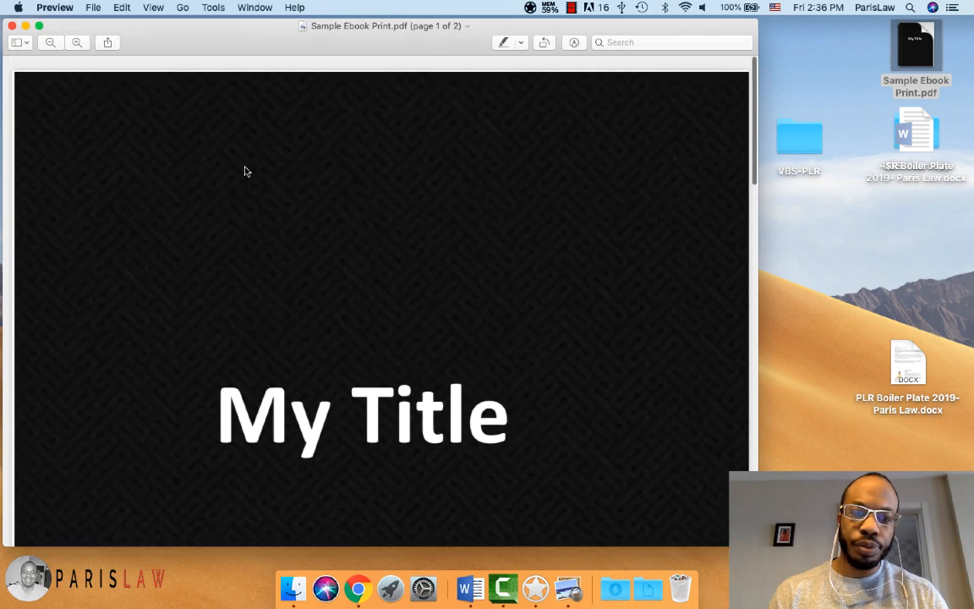
{"action": "scroll", "coordinate": [245, 171], "scroll_direction": "down", "scroll_amount": 5}
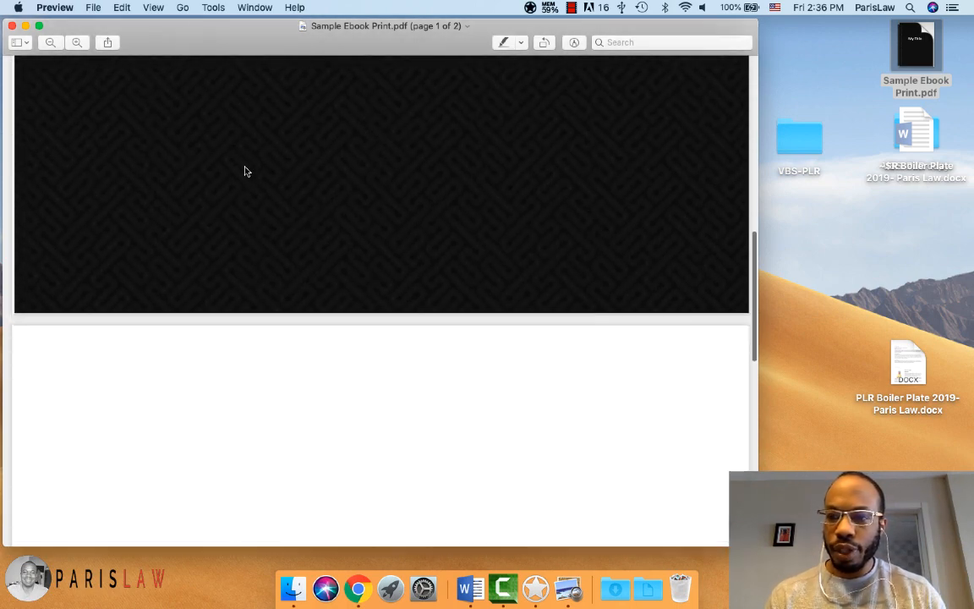
{"action": "scroll", "coordinate": [351, 120], "scroll_direction": "down", "scroll_amount": 5}
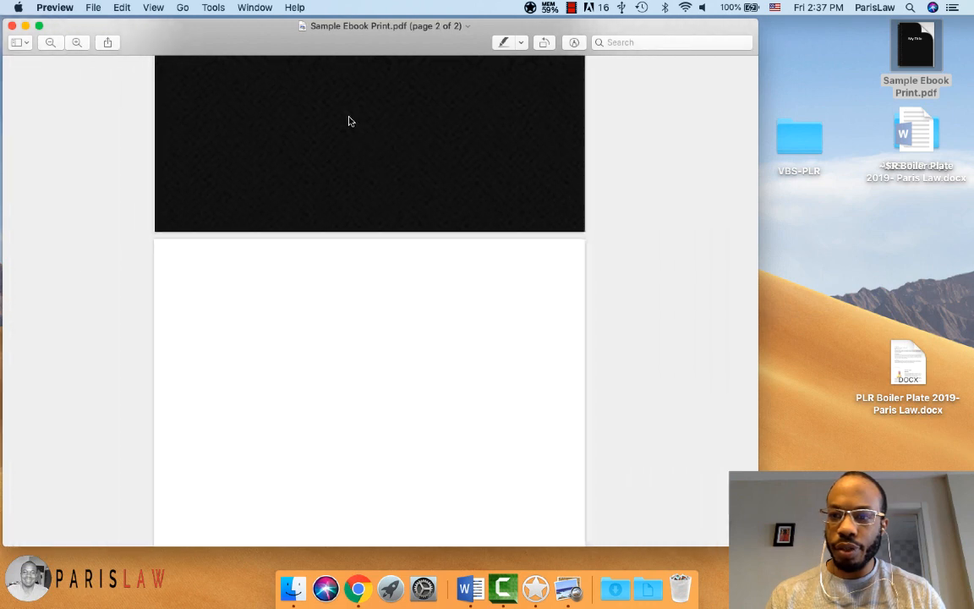
{"action": "scroll", "coordinate": [397, 175], "scroll_direction": "up", "scroll_amount": 5}
{"action": "scroll", "coordinate": [397, 177], "scroll_direction": "down", "scroll_amount": 10}
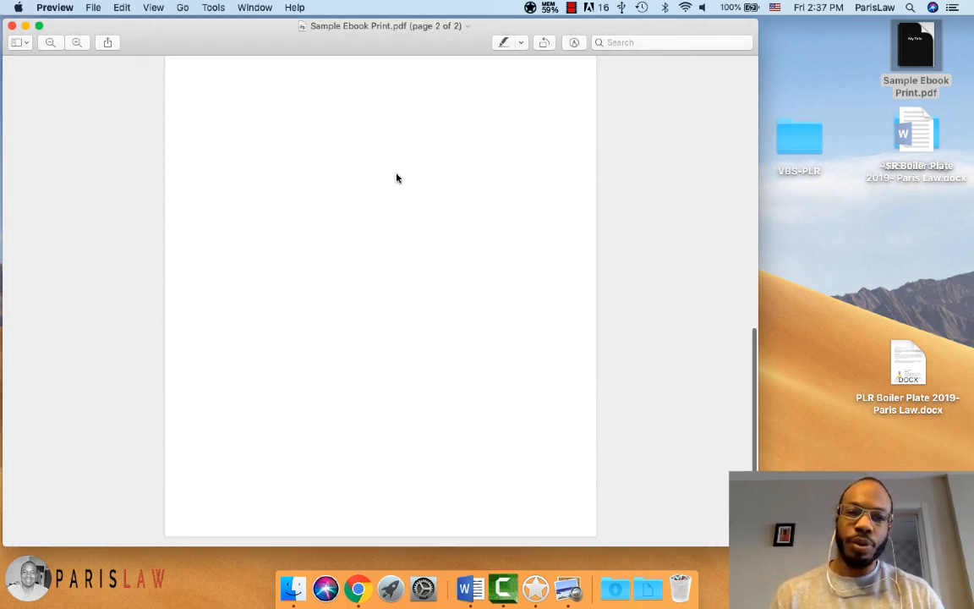
{"action": "left_click", "coordinate": [13, 26]}
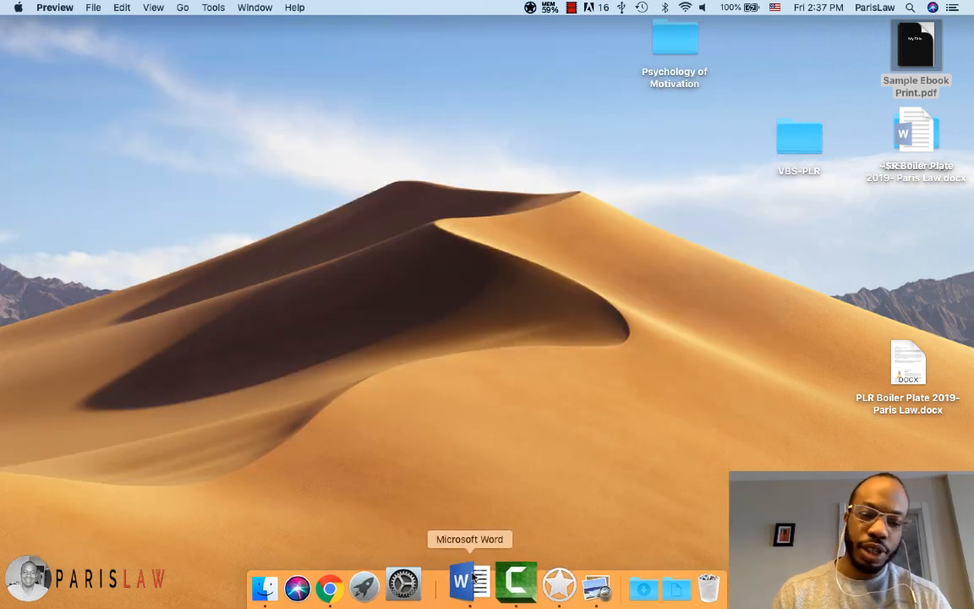
Switch back to Word, restore the PLR Boiler Plate 2019 document, and narrow and move its window beside the Mind Fitness report.
{"action": "left_click", "coordinate": [465, 580]}
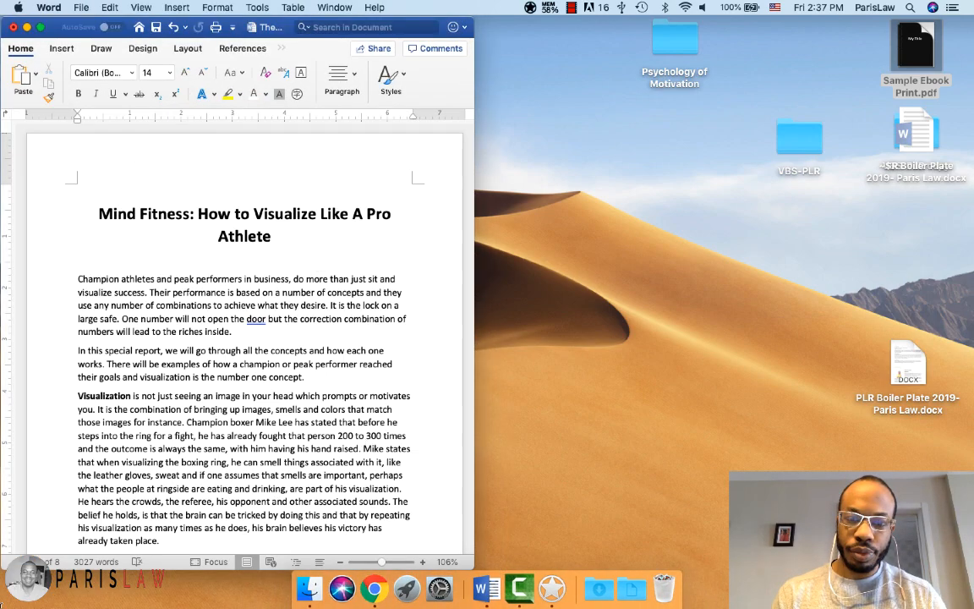
{"action": "key", "text": "ctrl+Down"}
{"action": "left_click", "coordinate": [557, 506]}
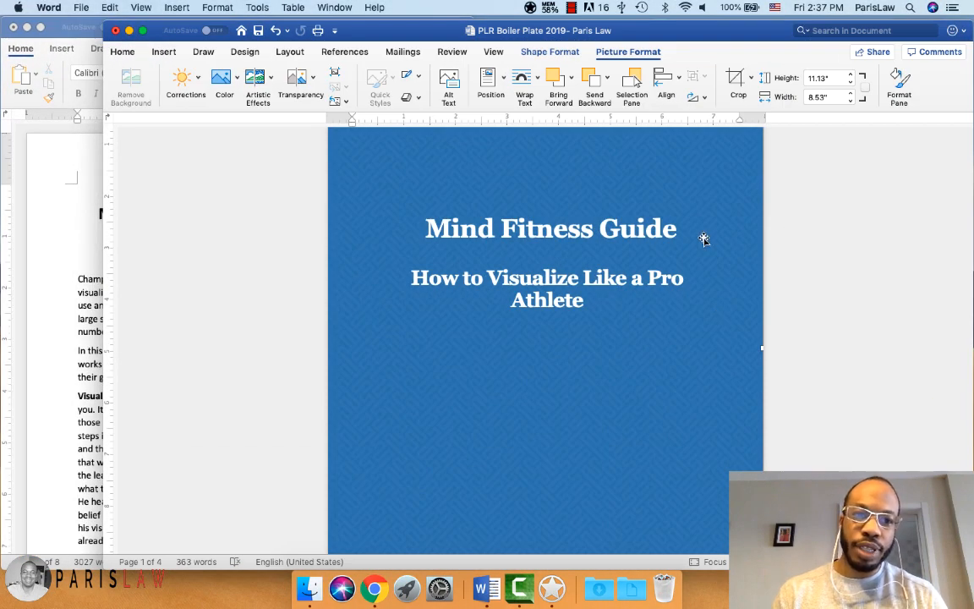
{"action": "left_click_drag", "start_coordinate": [438, 32], "coordinate": [633, 34]}
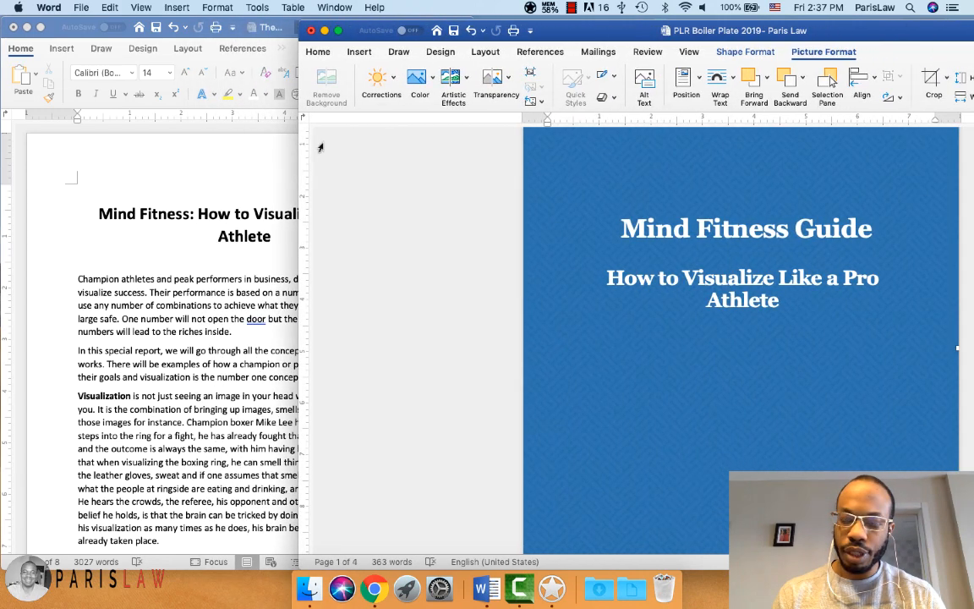
{"action": "left_click_drag", "start_coordinate": [298, 143], "coordinate": [510, 143]}
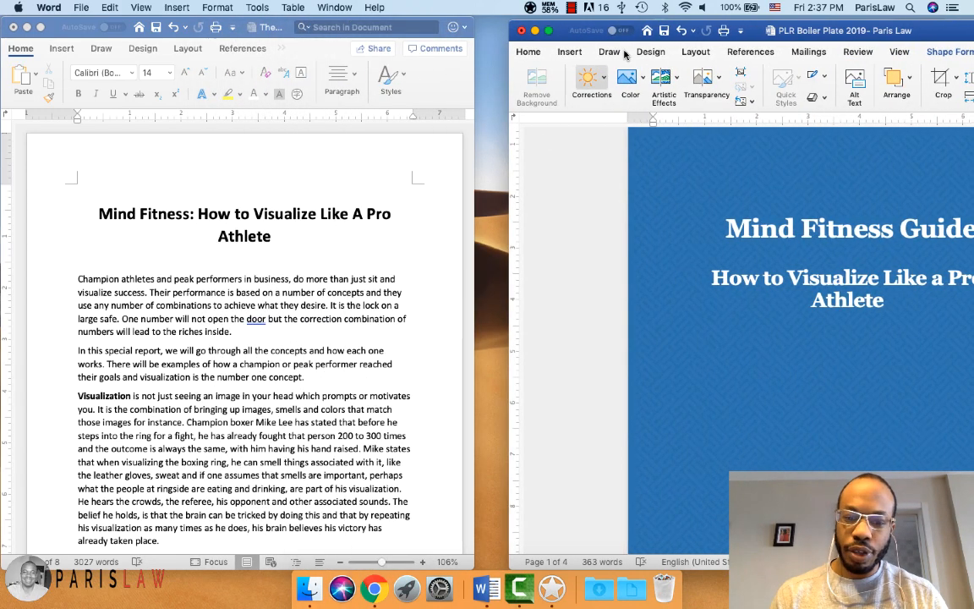
{"action": "left_click_drag", "start_coordinate": [799, 32], "coordinate": [666, 32]}
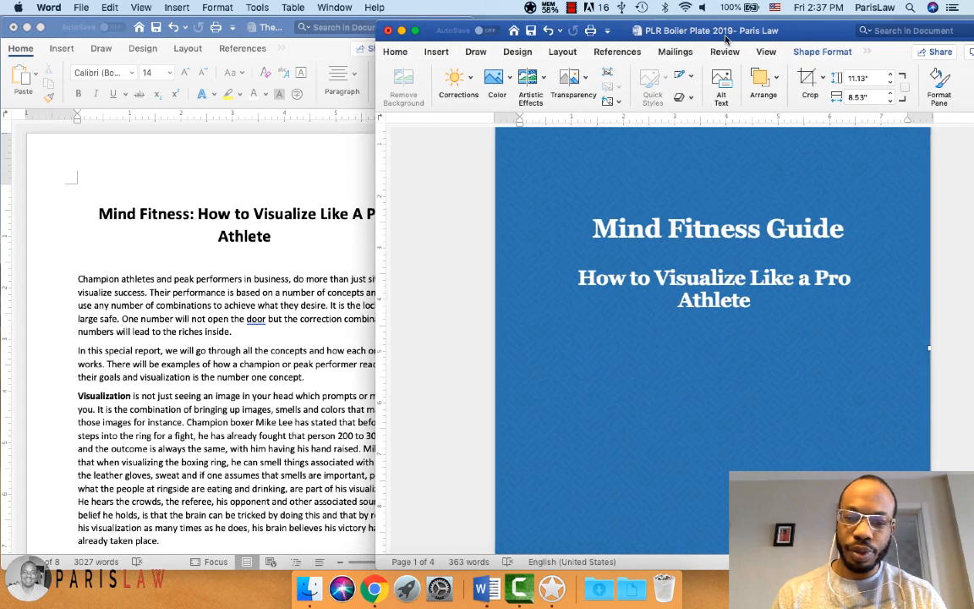
Review the boilerplate's cover, copyright and disclaimer page, About the Author page and page footers.
{"action": "scroll", "coordinate": [786, 203], "scroll_direction": "down", "scroll_amount": 5}
{"action": "scroll", "coordinate": [787, 203], "scroll_direction": "down", "scroll_amount": 5}
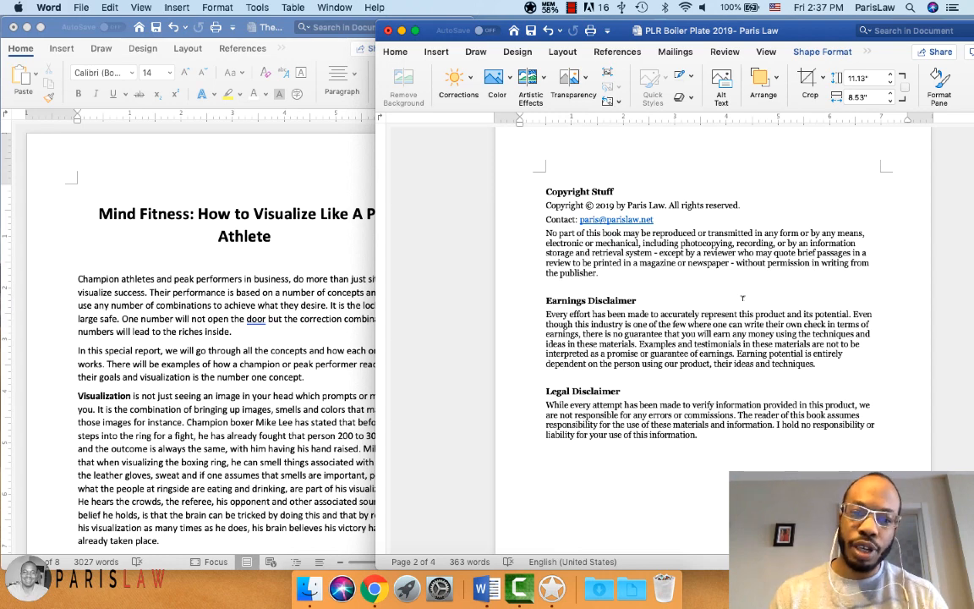
{"action": "scroll", "coordinate": [743, 296], "scroll_direction": "down", "scroll_amount": 3}
{"action": "scroll", "coordinate": [742, 296], "scroll_direction": "down", "scroll_amount": 5}
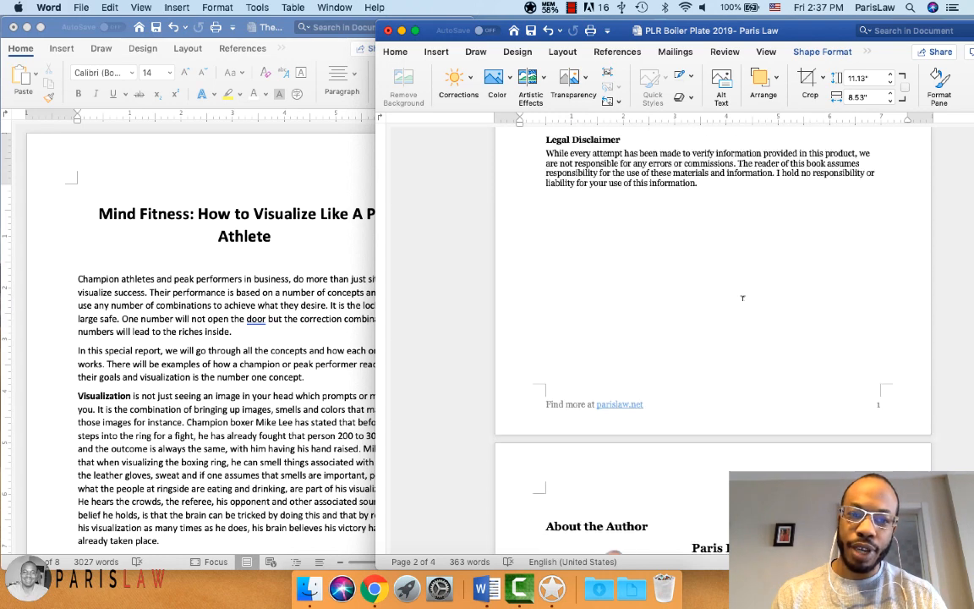
{"action": "scroll", "coordinate": [742, 300], "scroll_direction": "up", "scroll_amount": 10}
{"action": "scroll", "coordinate": [742, 302], "scroll_direction": "up", "scroll_amount": 5}
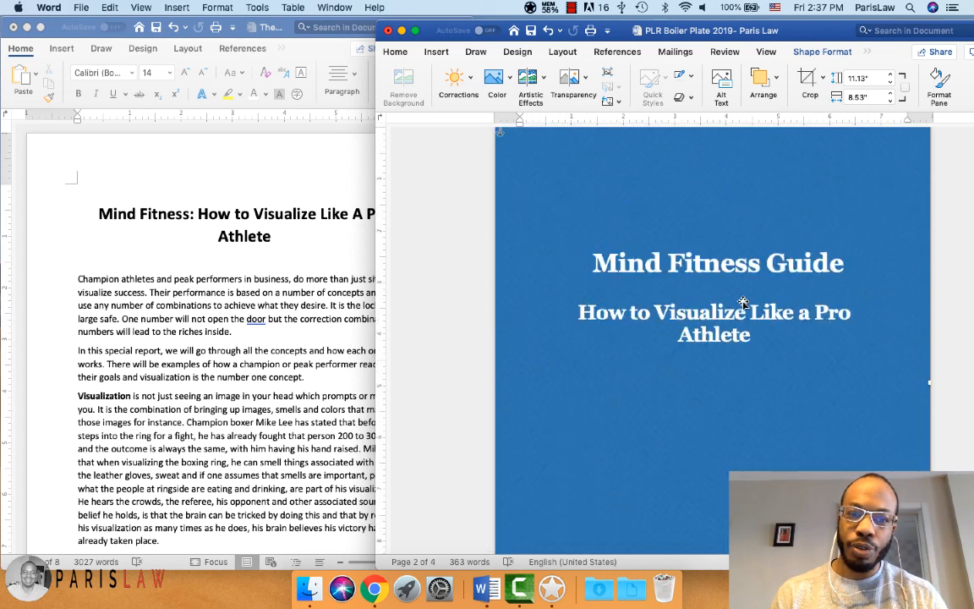
{"action": "scroll", "coordinate": [742, 300], "scroll_direction": "down", "scroll_amount": 10}
{"action": "scroll", "coordinate": [742, 297], "scroll_direction": "down", "scroll_amount": 1}
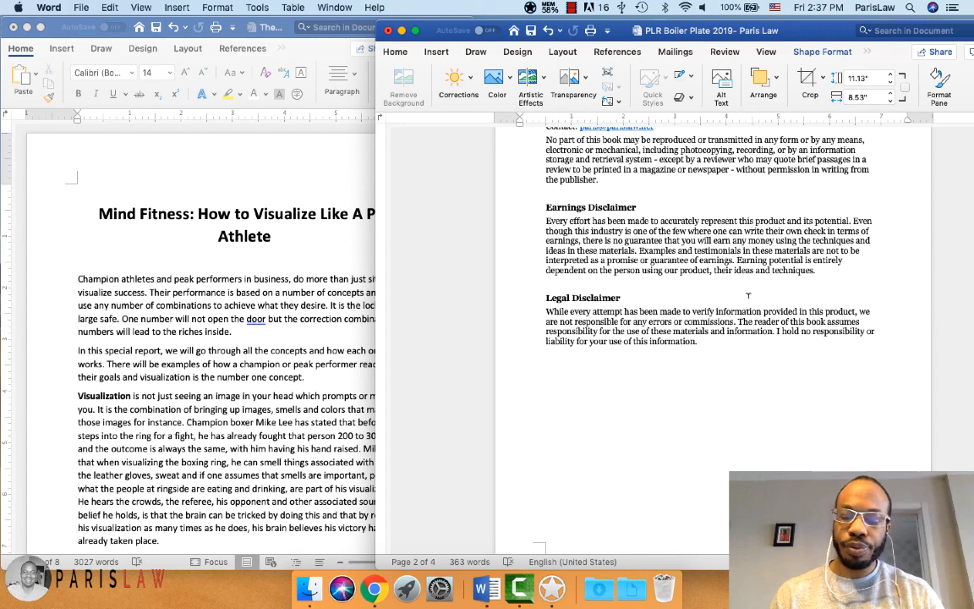
{"action": "scroll", "coordinate": [744, 300], "scroll_direction": "up", "scroll_amount": 5}
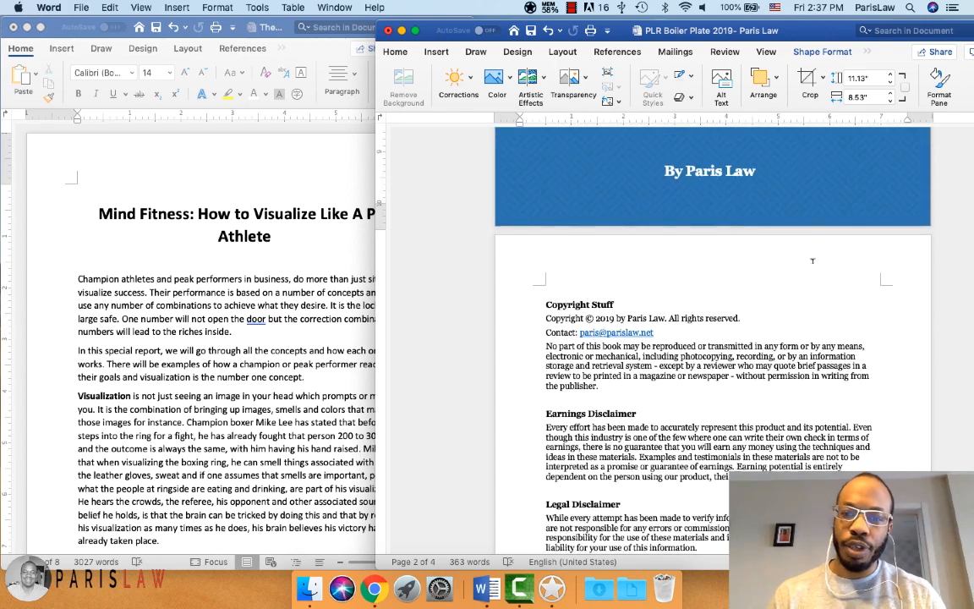
{"action": "scroll", "coordinate": [712, 318], "scroll_direction": "down", "scroll_amount": 5}
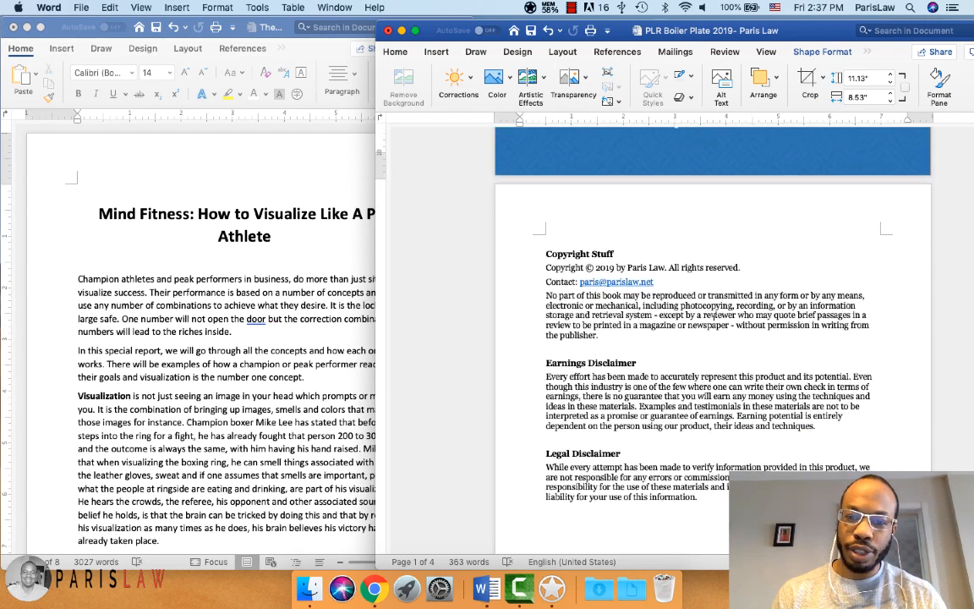
{"action": "scroll", "coordinate": [713, 318], "scroll_direction": "down", "scroll_amount": 8}
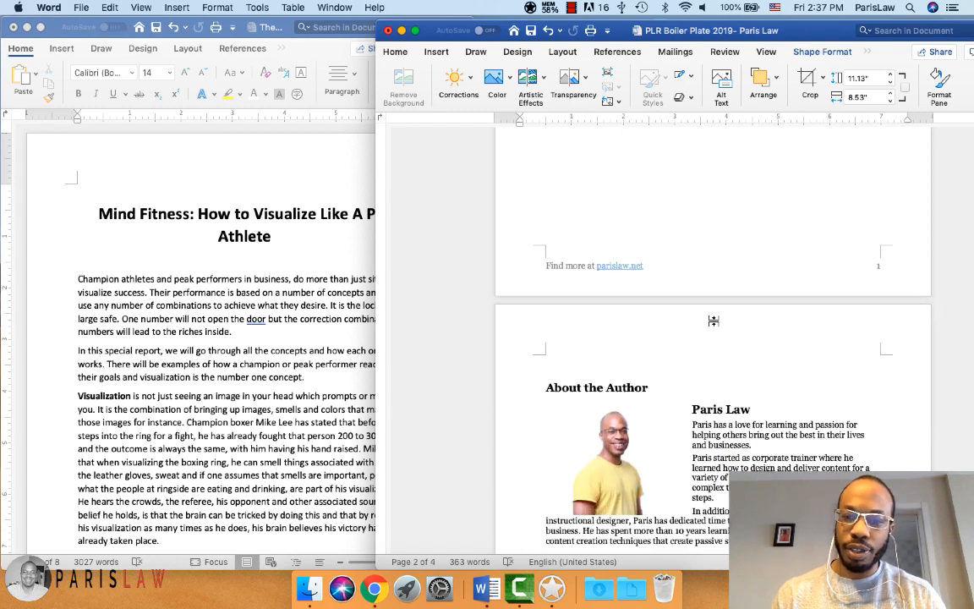
{"action": "scroll", "coordinate": [713, 318], "scroll_direction": "up", "scroll_amount": 3}
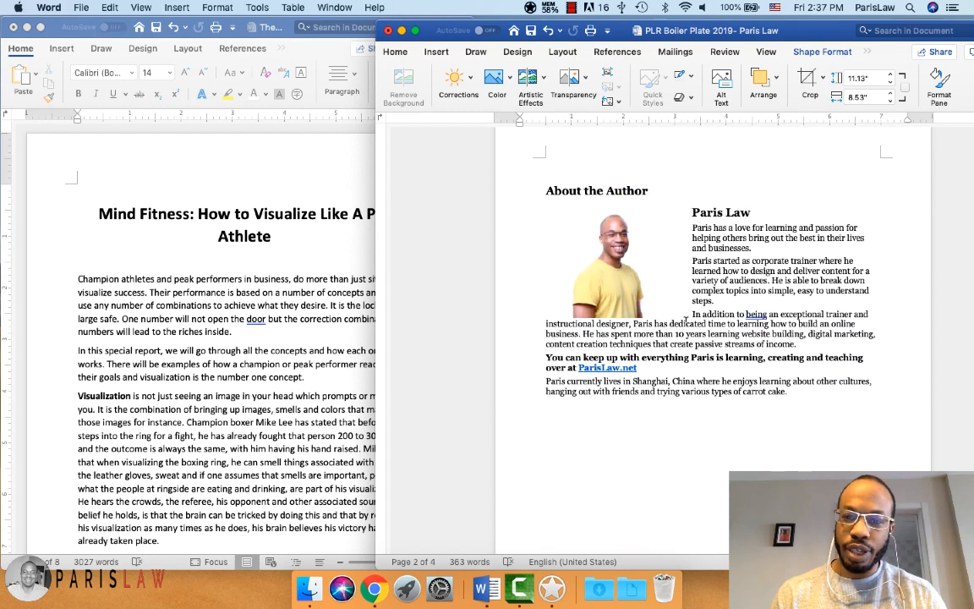
{"action": "scroll", "coordinate": [823, 313], "scroll_direction": "down", "scroll_amount": 6}
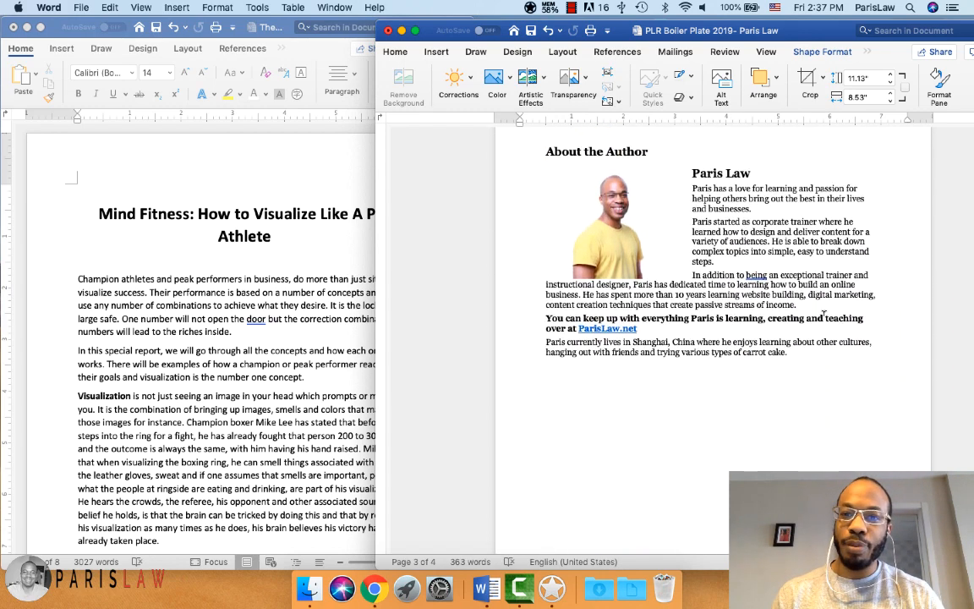
{"action": "scroll", "coordinate": [824, 313], "scroll_direction": "down", "scroll_amount": 3}
{"action": "scroll", "coordinate": [823, 313], "scroll_direction": "up", "scroll_amount": 4}
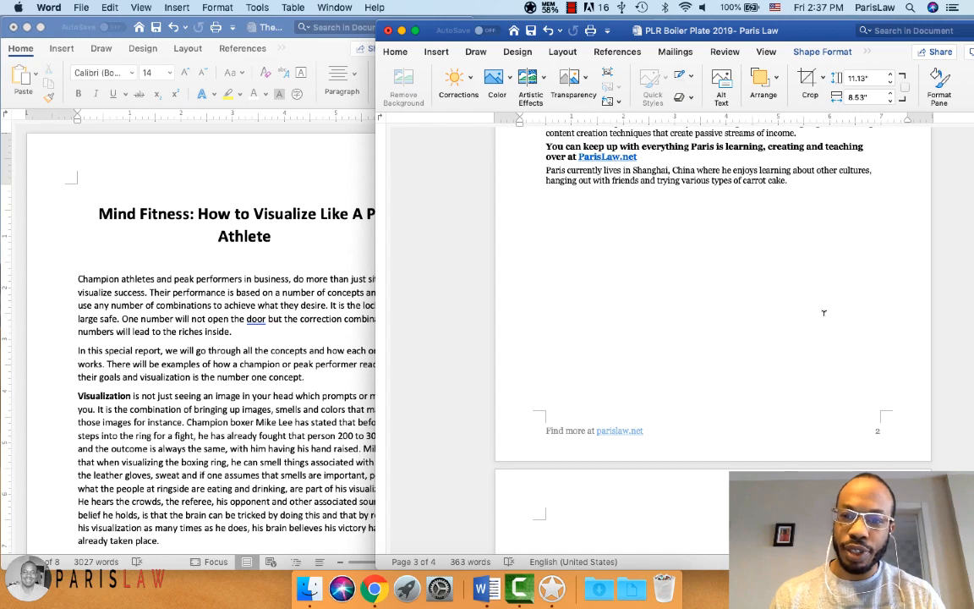
{"action": "scroll", "coordinate": [823, 313], "scroll_direction": "up", "scroll_amount": 15}
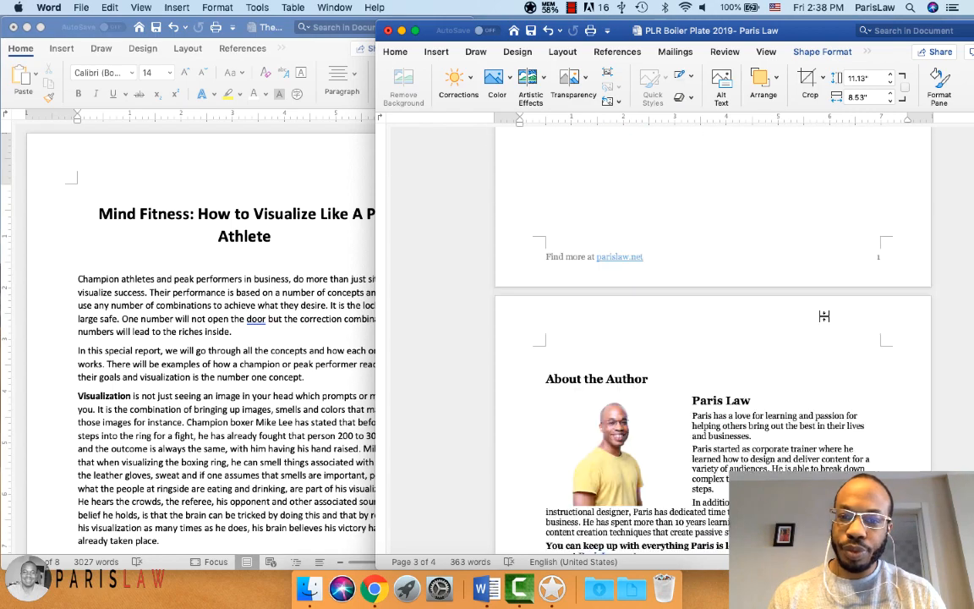
Look through the whole boilerplate again, from the cover through the disclaimers and author page to the blank content page.
{"action": "scroll", "coordinate": [824, 313], "scroll_direction": "down", "scroll_amount": 10}
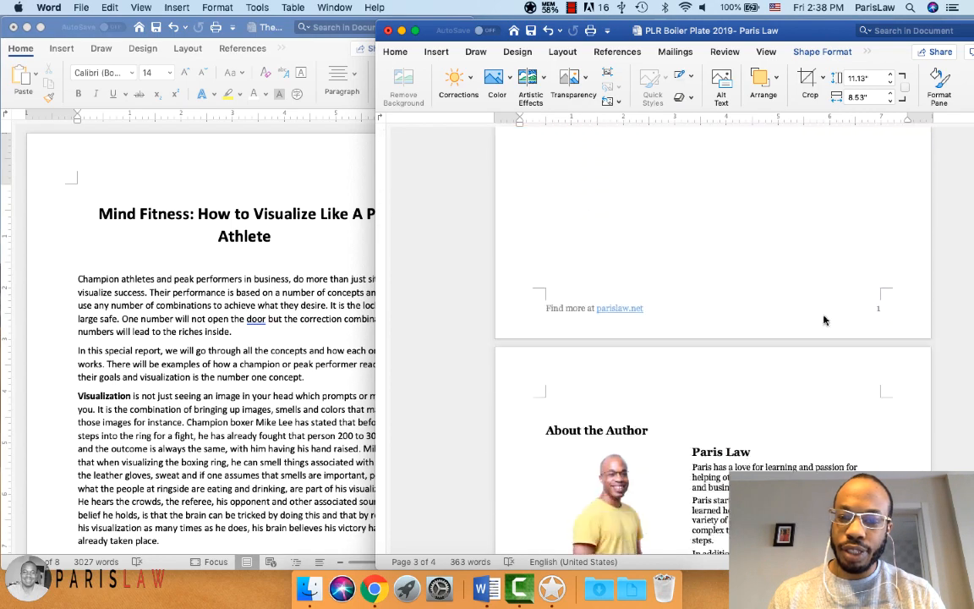
{"action": "scroll", "coordinate": [793, 198], "scroll_direction": "up", "scroll_amount": 15}
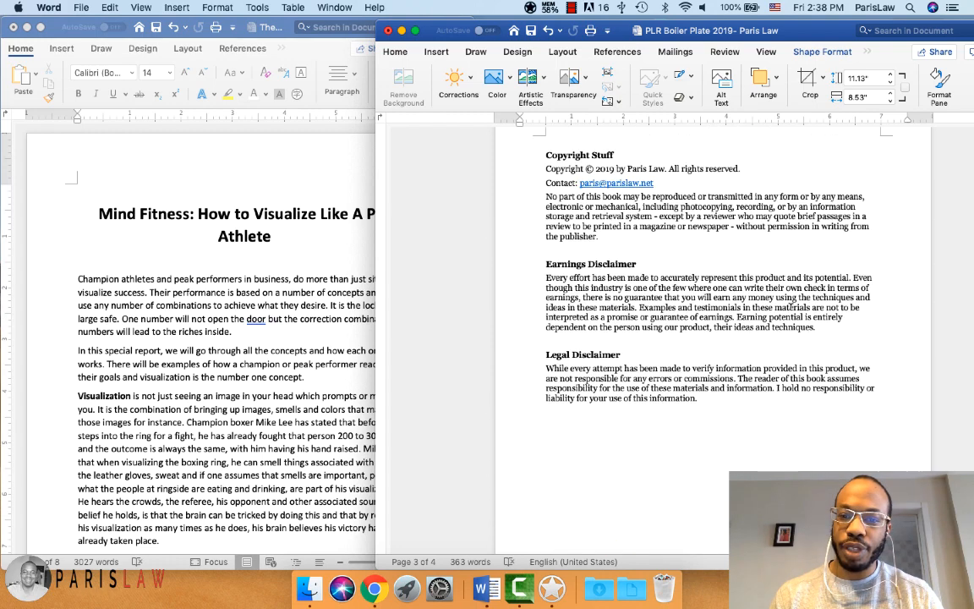
{"action": "scroll", "coordinate": [791, 311], "scroll_direction": "down", "scroll_amount": 15}
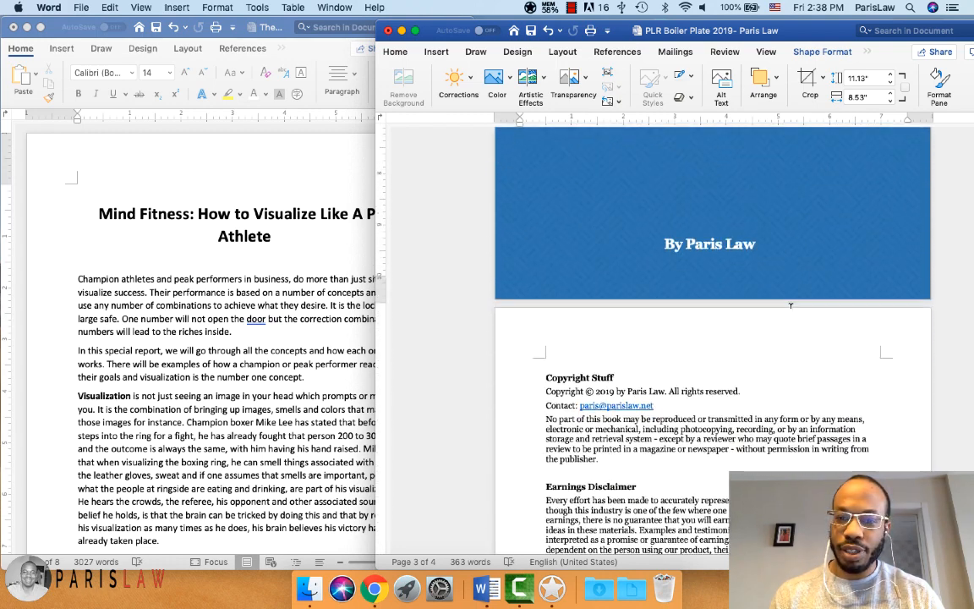
{"action": "scroll", "coordinate": [791, 307], "scroll_direction": "down", "scroll_amount": 5}
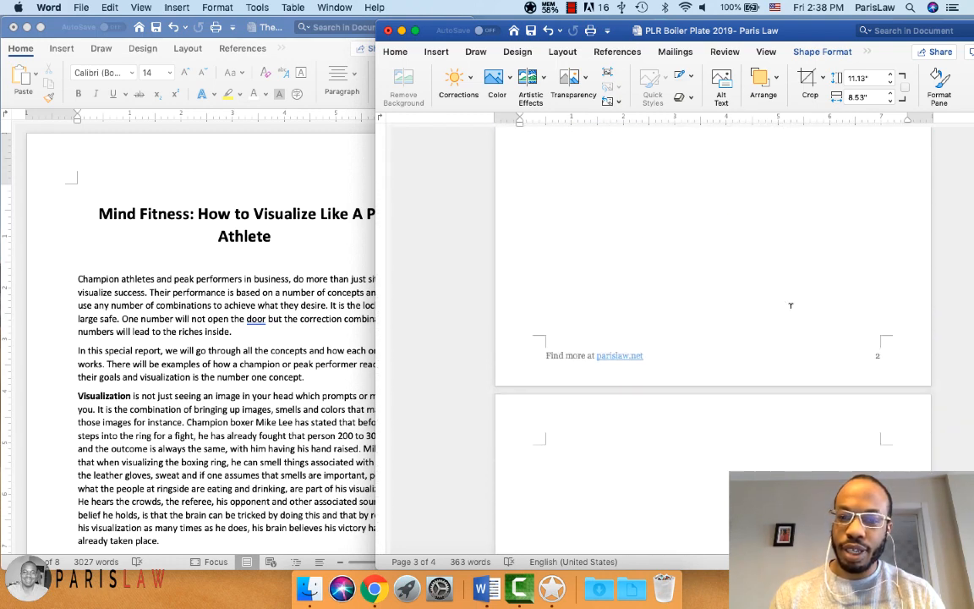
{"action": "scroll", "coordinate": [790, 306], "scroll_direction": "up", "scroll_amount": 20}
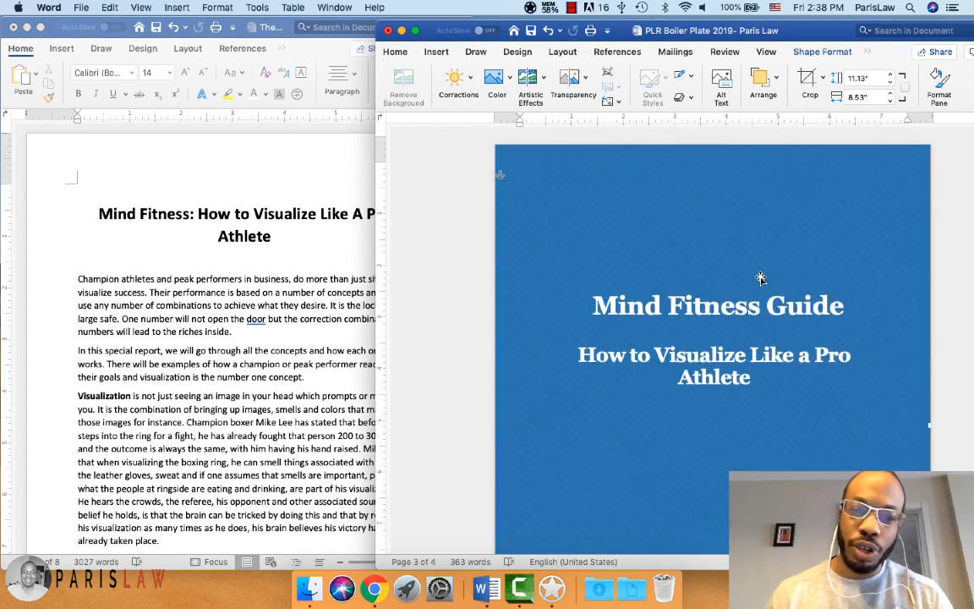
{"action": "scroll", "coordinate": [696, 254], "scroll_direction": "down", "scroll_amount": 8}
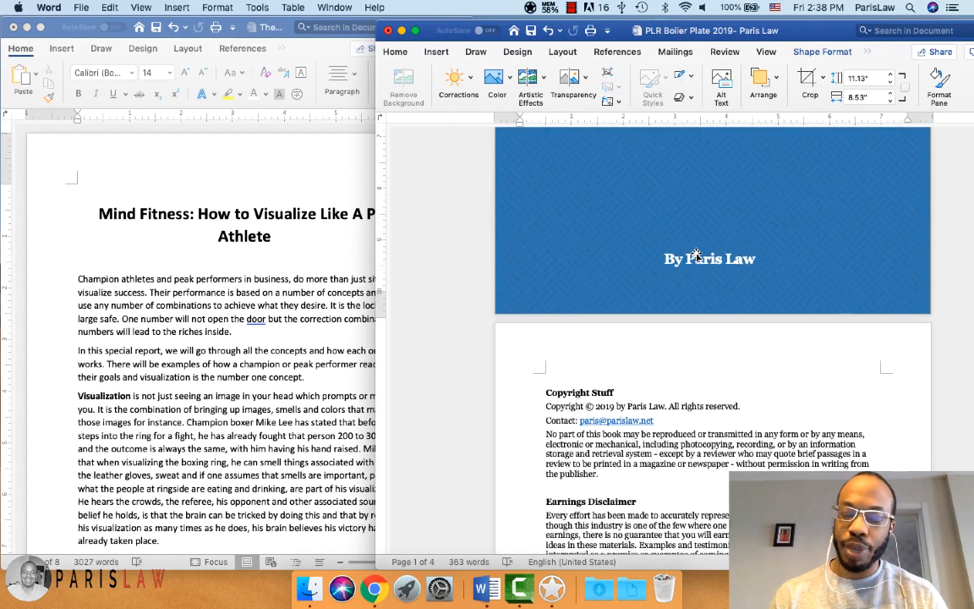
{"action": "scroll", "coordinate": [696, 255], "scroll_direction": "down", "scroll_amount": 15}
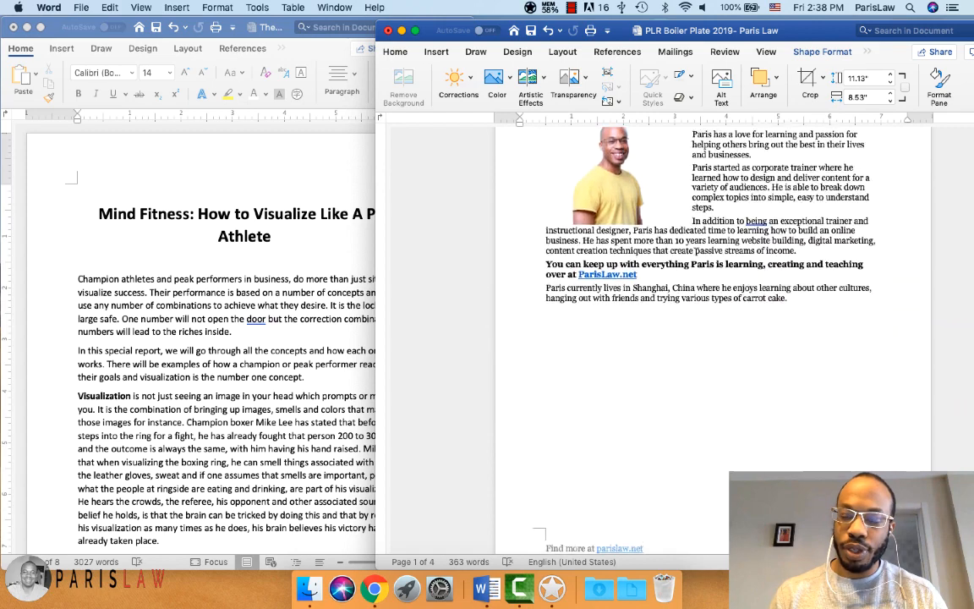
{"action": "scroll", "coordinate": [696, 245], "scroll_direction": "down", "scroll_amount": 3}
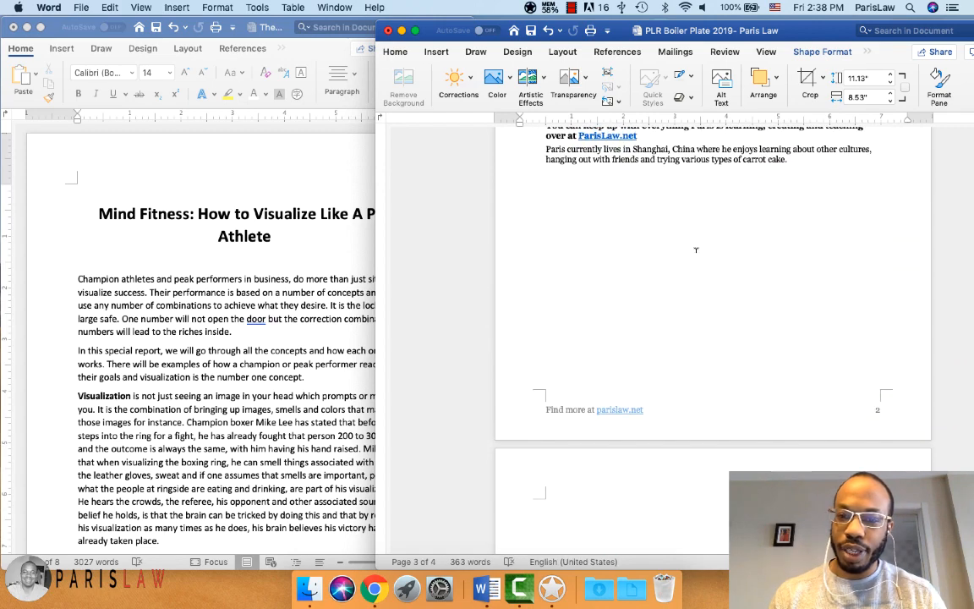
{"action": "scroll", "coordinate": [696, 249], "scroll_direction": "down", "scroll_amount": 3}
{"action": "scroll", "coordinate": [756, 308], "scroll_direction": "down", "scroll_amount": 2}
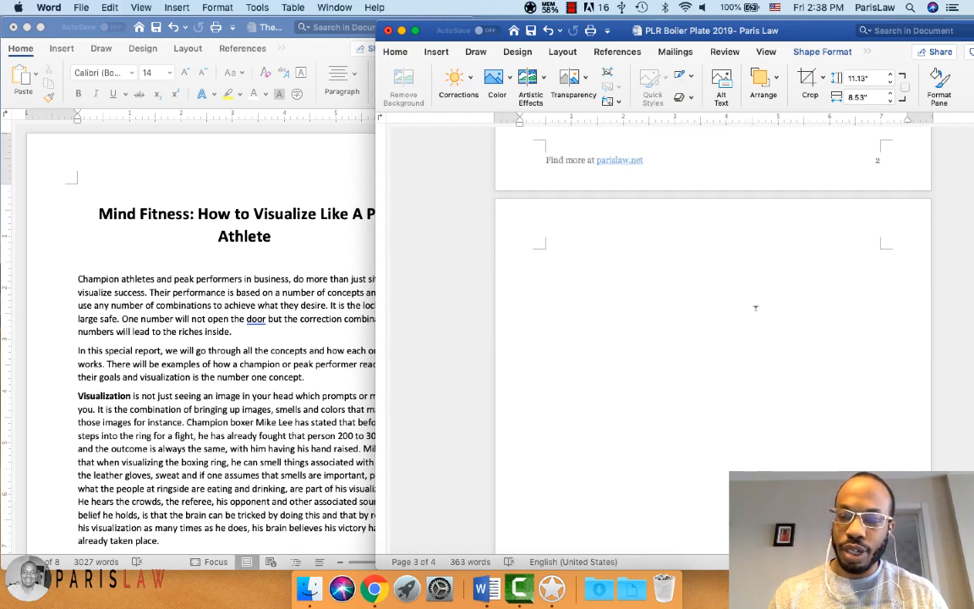
{"action": "scroll", "coordinate": [755, 308], "scroll_direction": "up", "scroll_amount": 10}
{"action": "scroll", "coordinate": [755, 307], "scroll_direction": "up", "scroll_amount": 15}
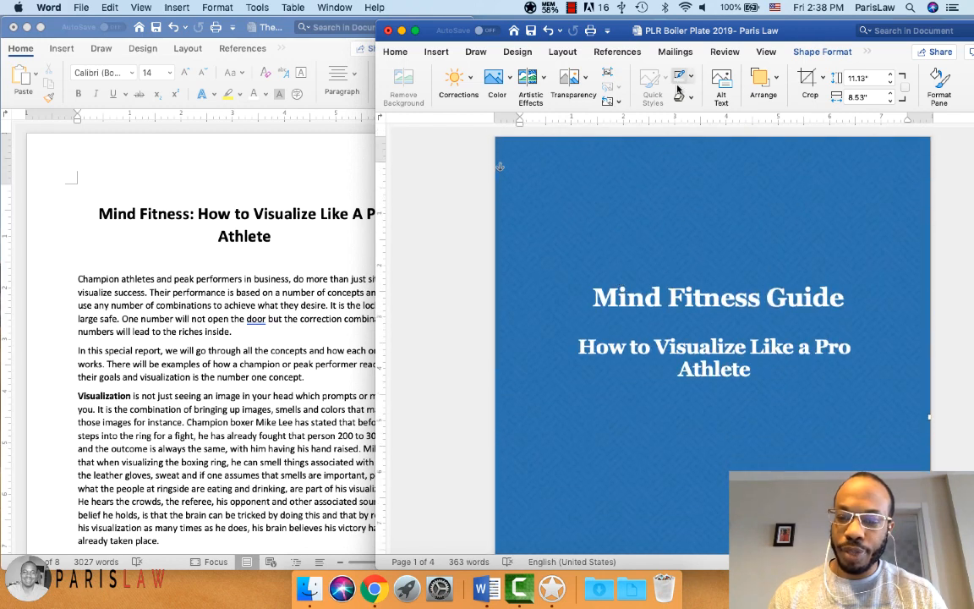
{"action": "scroll", "coordinate": [644, 277], "scroll_direction": "down", "scroll_amount": 3}
{"action": "scroll", "coordinate": [647, 278], "scroll_direction": "down", "scroll_amount": 10}
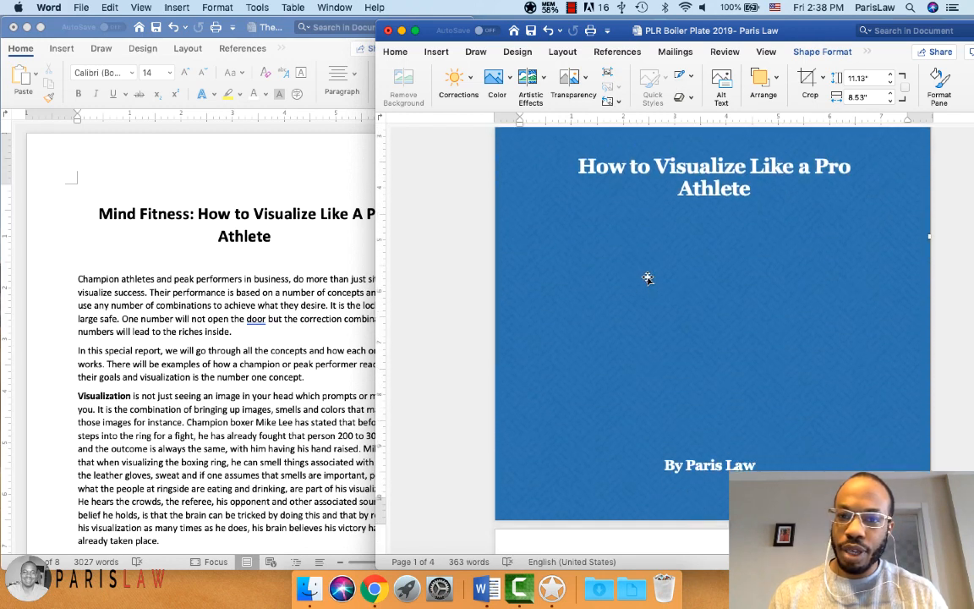
{"action": "scroll", "coordinate": [647, 278], "scroll_direction": "up", "scroll_amount": 12}
{"action": "scroll", "coordinate": [647, 279], "scroll_direction": "up", "scroll_amount": 2}
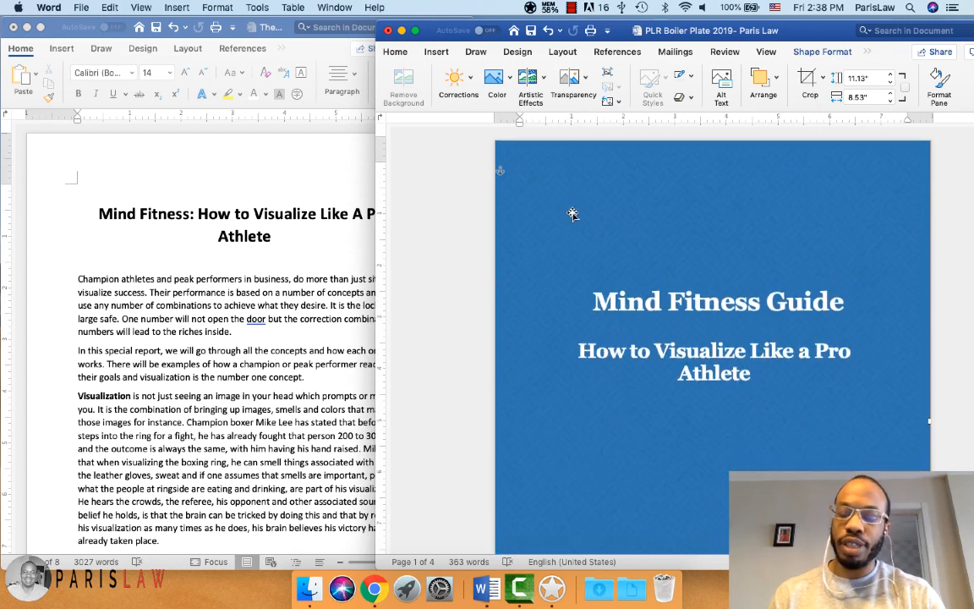
Save the PLR Boiler Plate 2019 document as a Word template (.dotx) on the Desktop and close the document.
{"action": "left_click", "coordinate": [81, 8]}
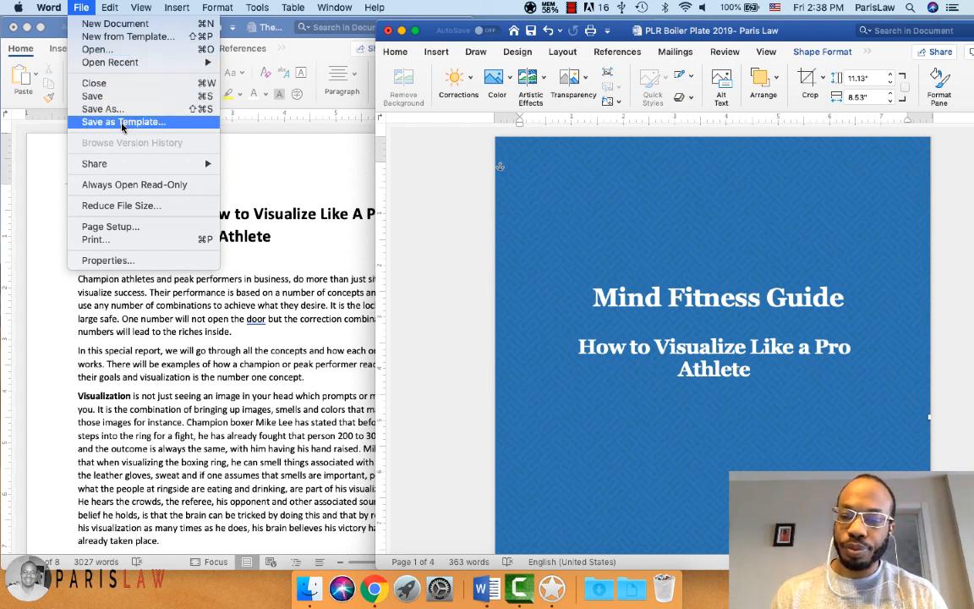
{"action": "left_click", "coordinate": [298, 149]}
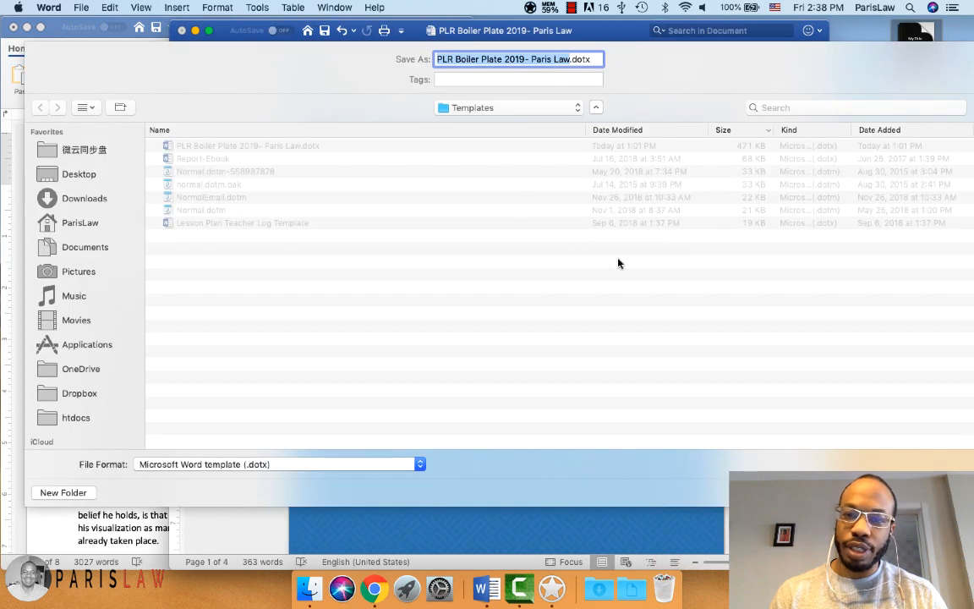
{"action": "left_click", "coordinate": [78, 175]}
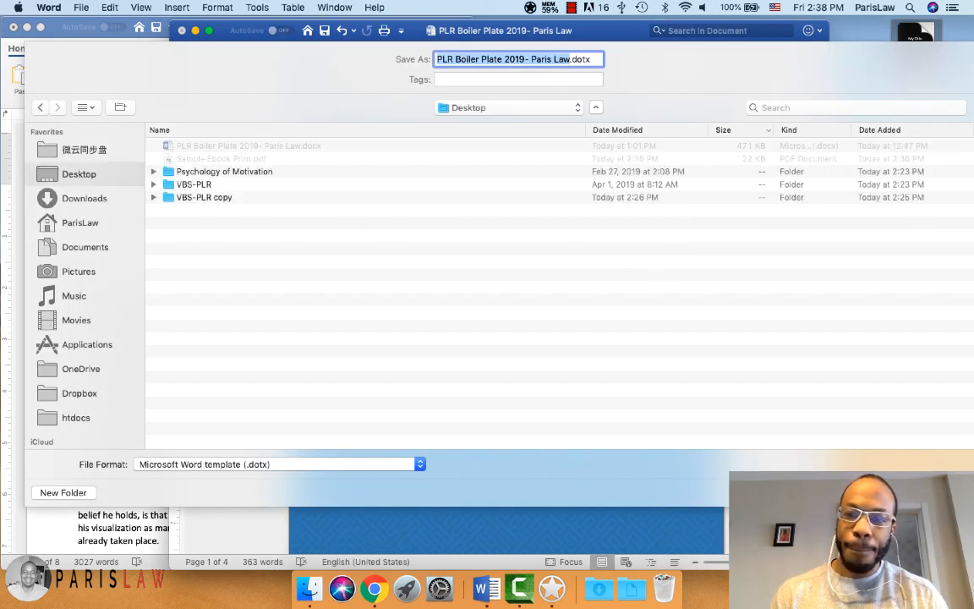
{"action": "key", "text": "Return"}
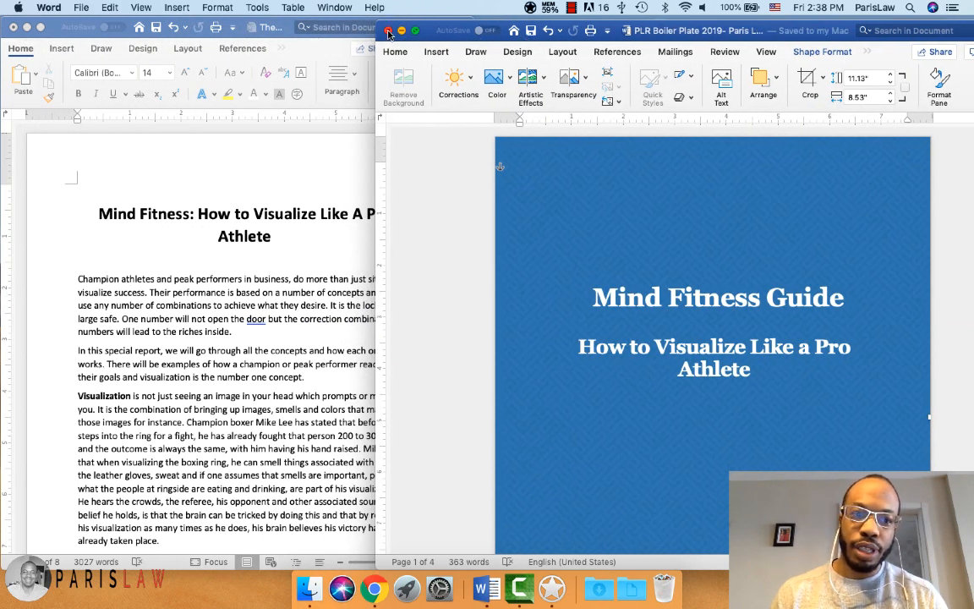
{"action": "key", "text": "super+w"}
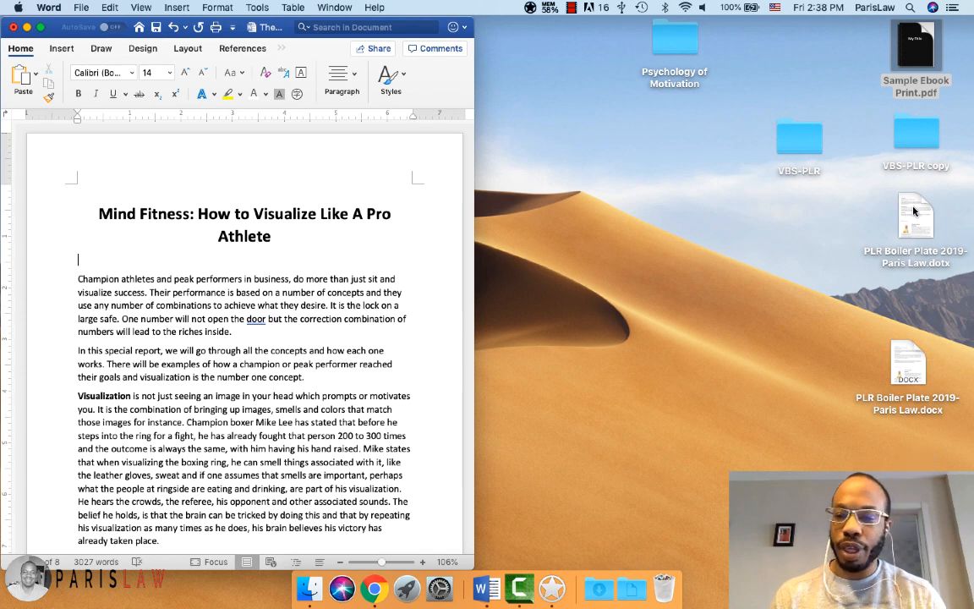
Create a new document from the .dotx boilerplate template on the desktop and narrow its window beside the Mind Fitness report.
{"action": "left_click", "coordinate": [928, 253]}
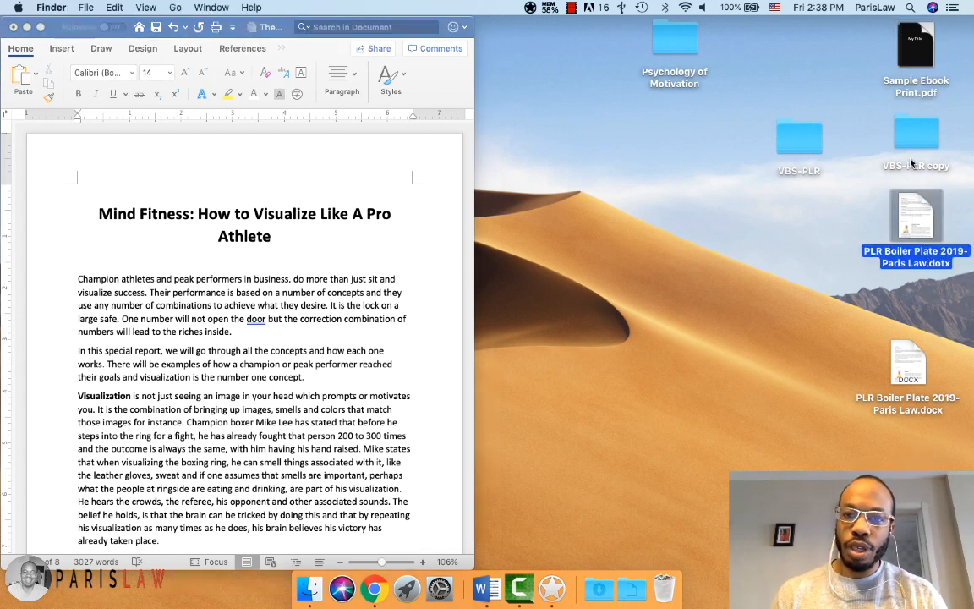
{"action": "double_click", "coordinate": [913, 226]}
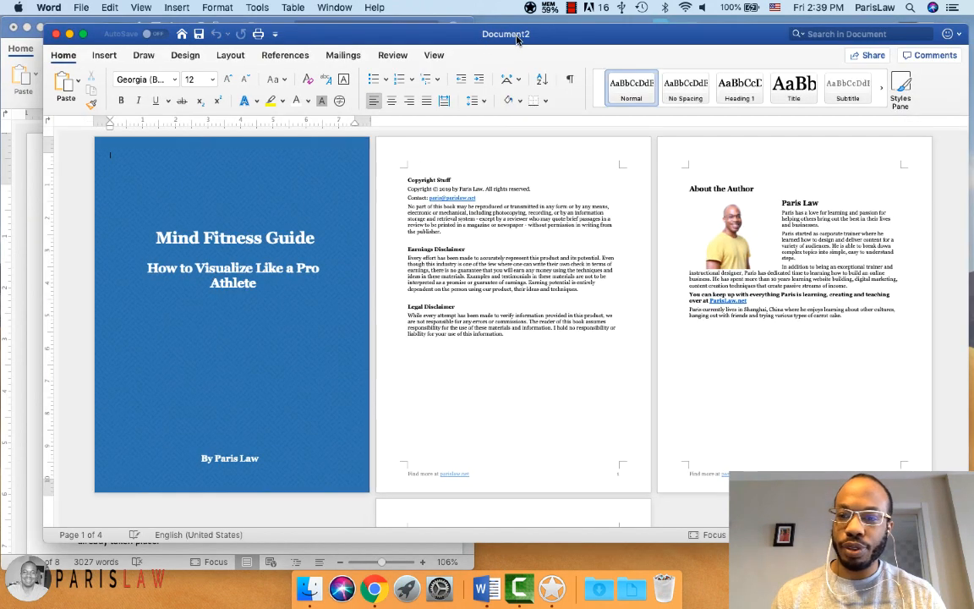
{"action": "left_click_drag", "start_coordinate": [42, 109], "coordinate": [471, 125]}
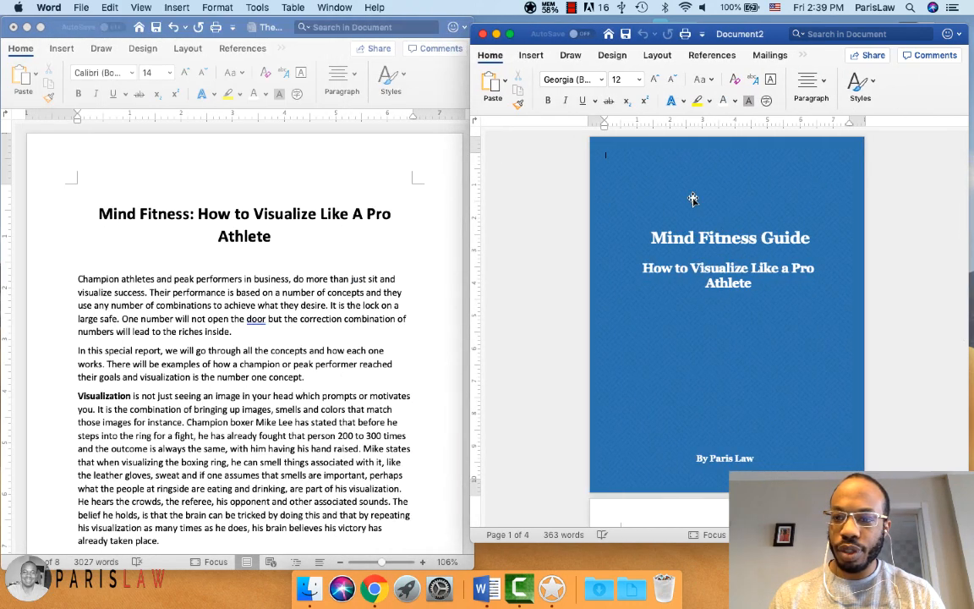
Examine the new document's cover title, disclaimers, author page and blank content page, and compare them with the start of the report.
{"action": "left_click", "coordinate": [656, 238]}
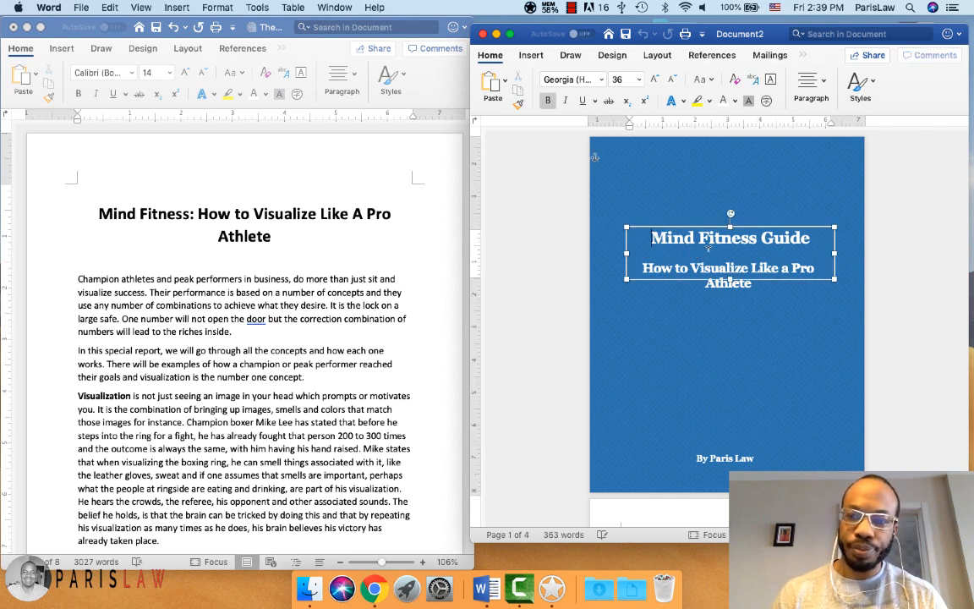
{"action": "scroll", "coordinate": [761, 296], "scroll_direction": "down", "scroll_amount": 5}
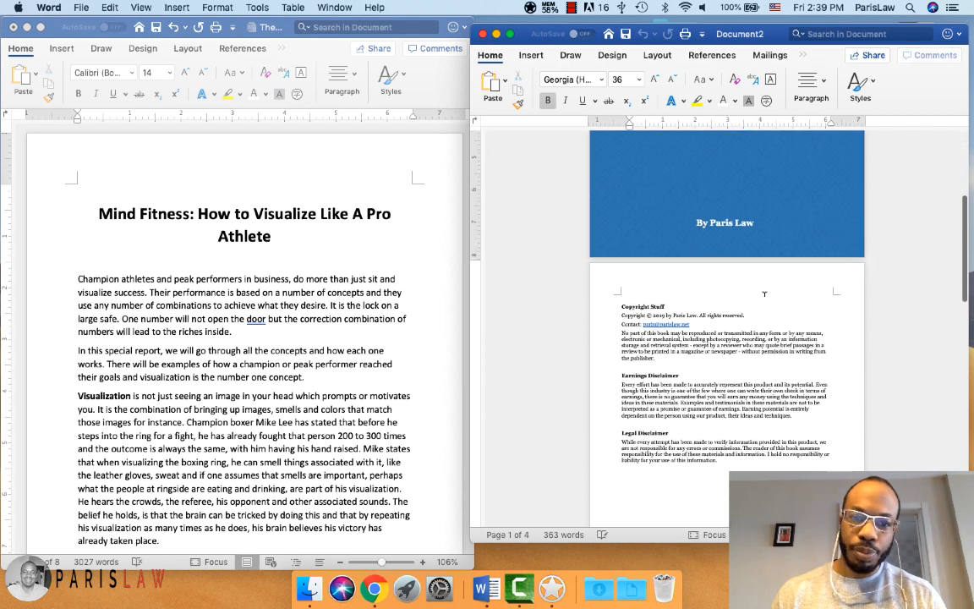
{"action": "scroll", "coordinate": [764, 293], "scroll_direction": "down", "scroll_amount": 12}
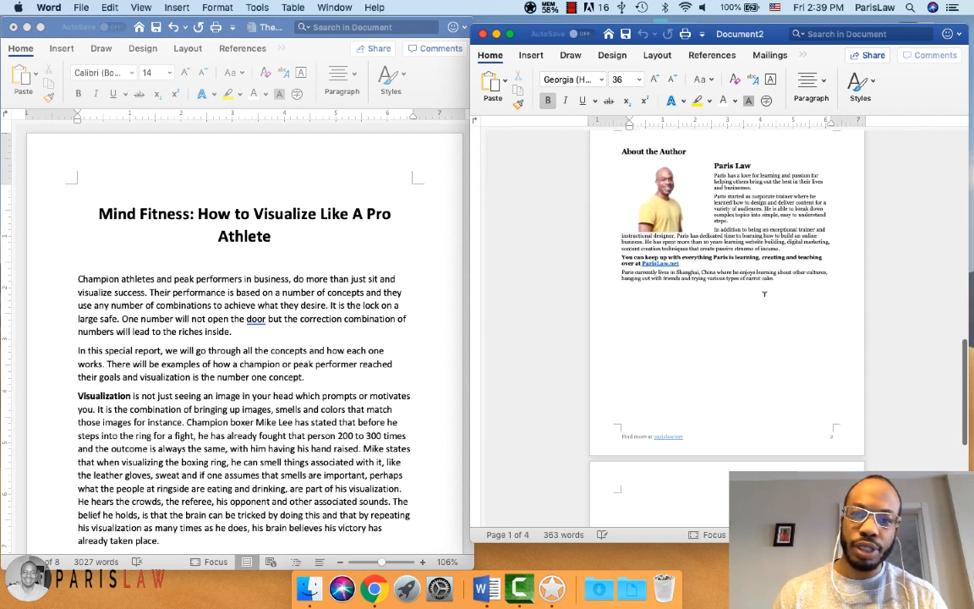
{"action": "scroll", "coordinate": [765, 293], "scroll_direction": "down", "scroll_amount": 5}
{"action": "scroll", "coordinate": [536, 269], "scroll_direction": "up", "scroll_amount": 4}
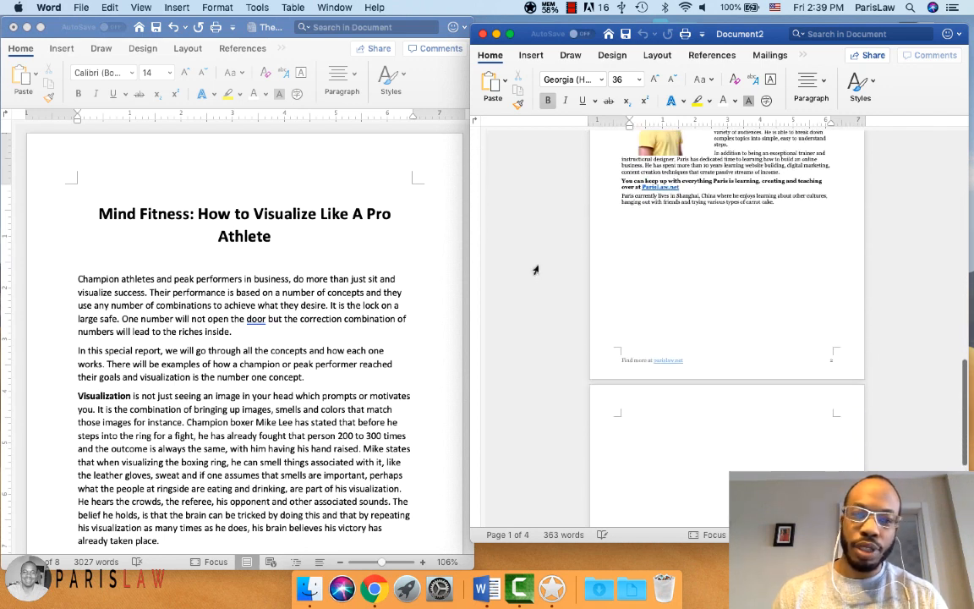
{"action": "scroll", "coordinate": [132, 270], "scroll_direction": "down", "scroll_amount": 2}
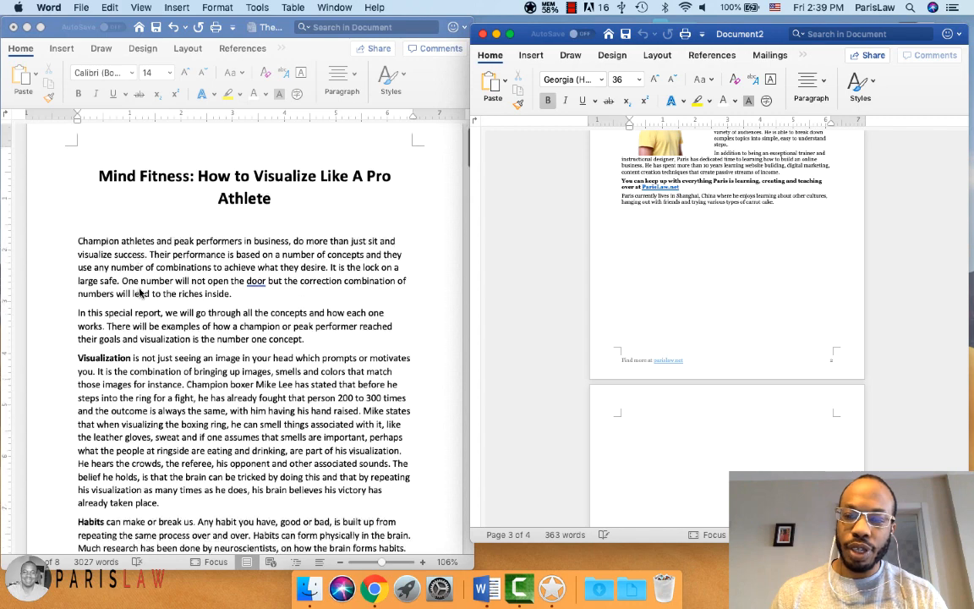
{"action": "scroll", "coordinate": [141, 294], "scroll_direction": "down", "scroll_amount": 1}
{"action": "scroll", "coordinate": [129, 265], "scroll_direction": "up", "scroll_amount": 3}
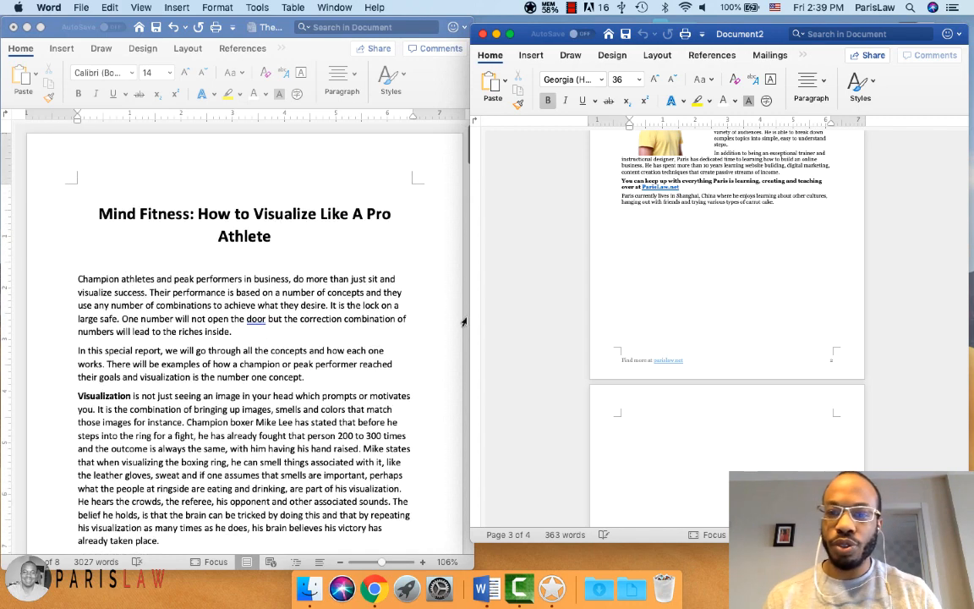
Apply the grammar suggestion "door," to add the missing comma in the report's opening paragraph.
{"action": "left_click", "coordinate": [652, 424]}
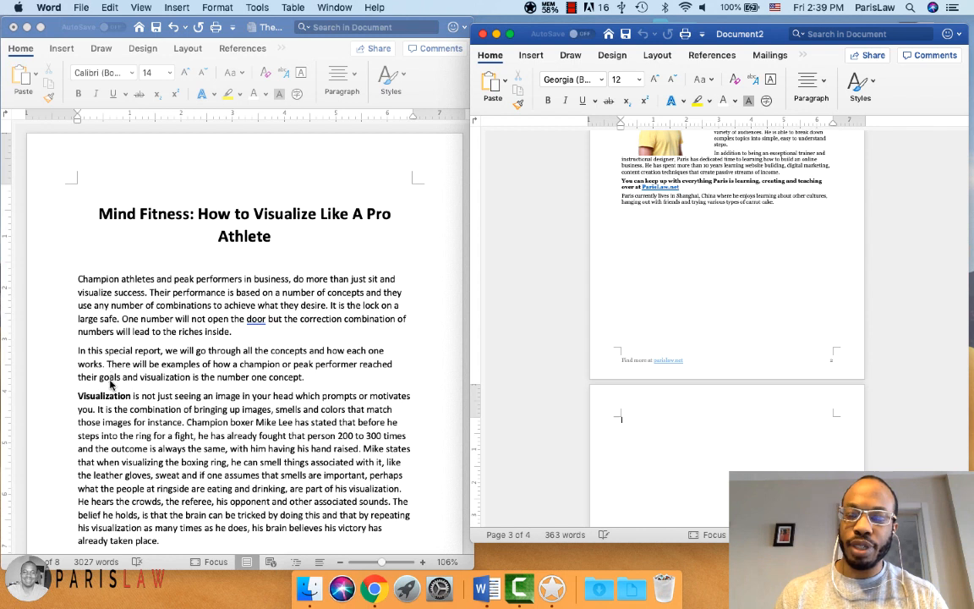
{"action": "left_click", "coordinate": [108, 283]}
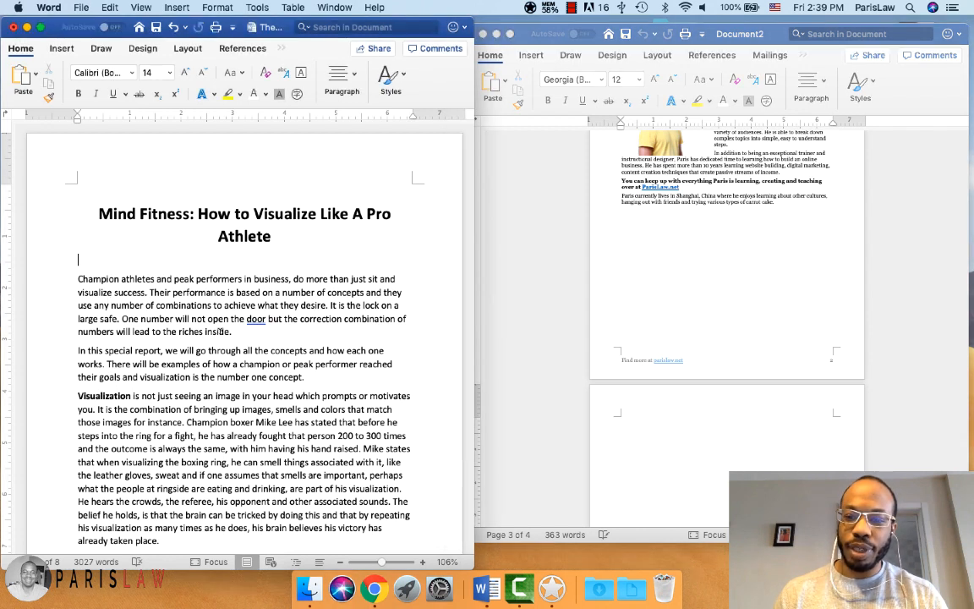
{"action": "left_click_drag", "start_coordinate": [238, 332], "coordinate": [80, 282]}
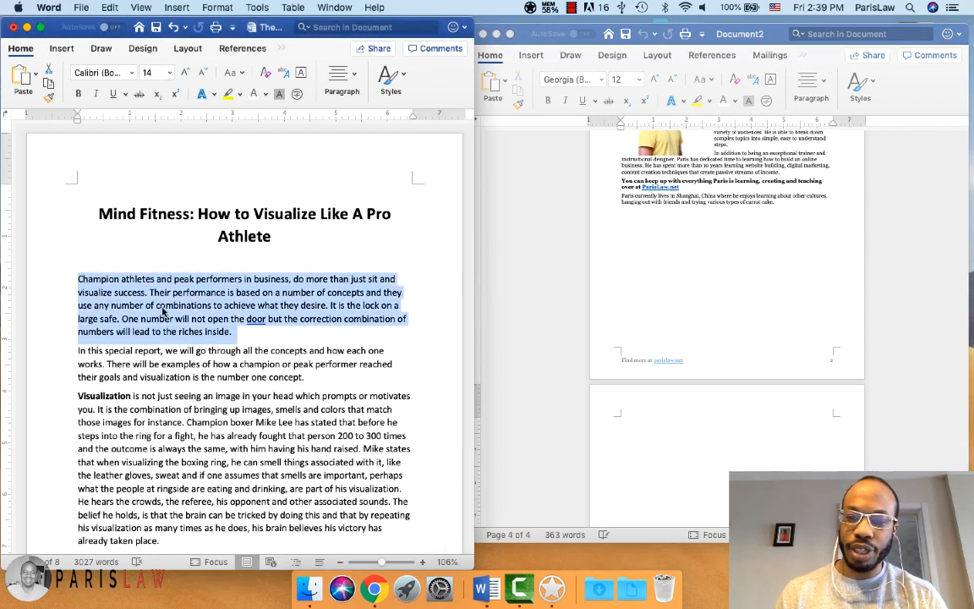
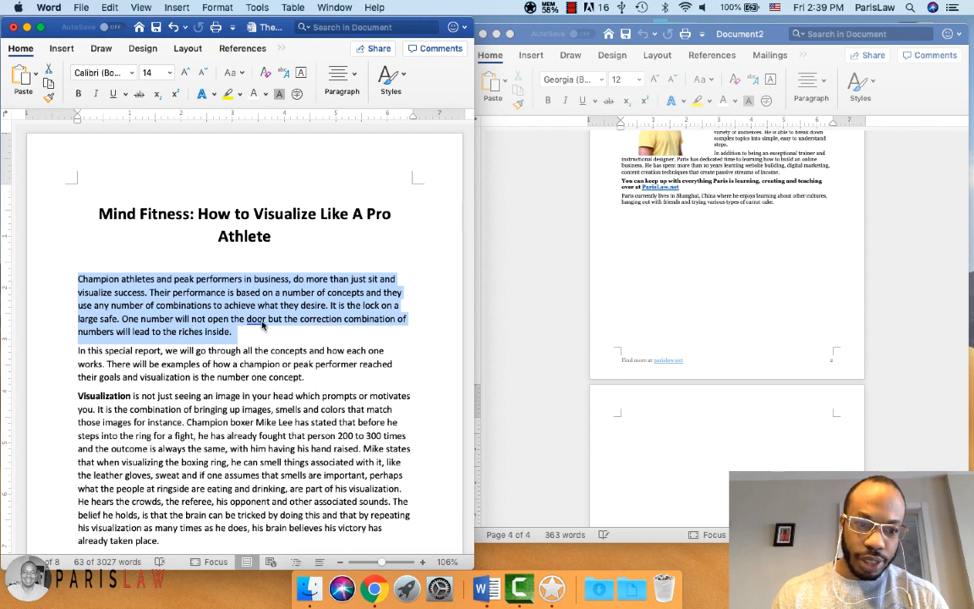
{"action": "left_click", "coordinate": [262, 321]}
{"action": "right_click", "coordinate": [262, 322]}
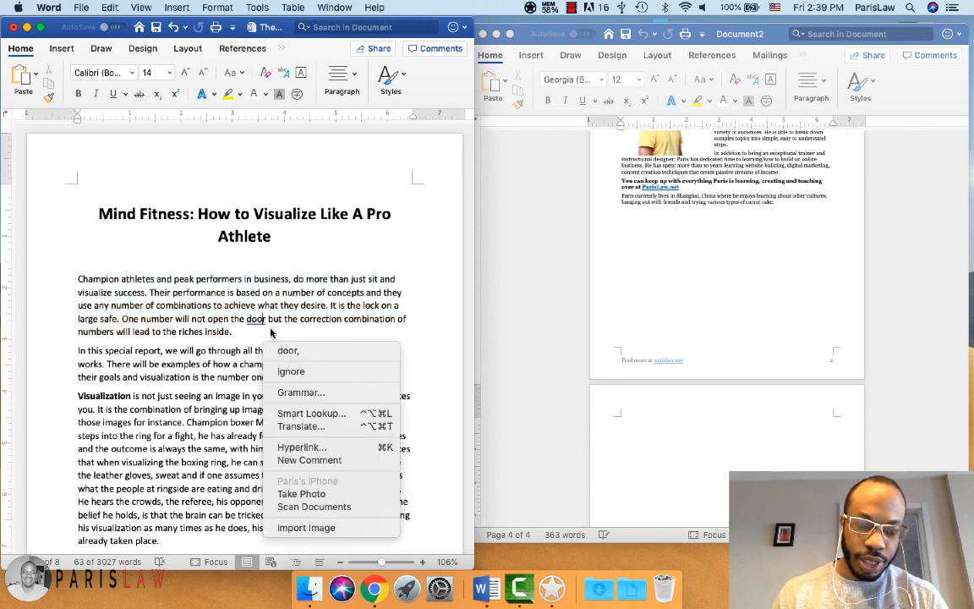
{"action": "left_click", "coordinate": [250, 317]}
{"action": "scroll", "coordinate": [193, 292], "scroll_direction": "down", "scroll_amount": 2}
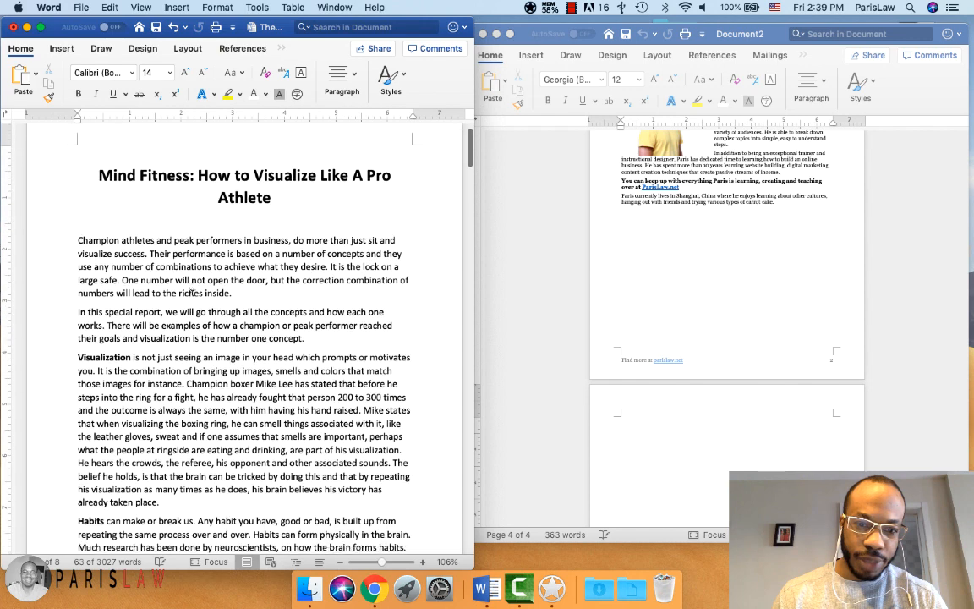
Copy the report's opening paragraph onto the new document's blank fourth page and add the line "Introduction" above it.
{"action": "left_click_drag", "start_coordinate": [243, 290], "coordinate": [78, 232]}
{"action": "key", "text": "cmd+c"}
{"action": "left_click", "coordinate": [678, 458]}
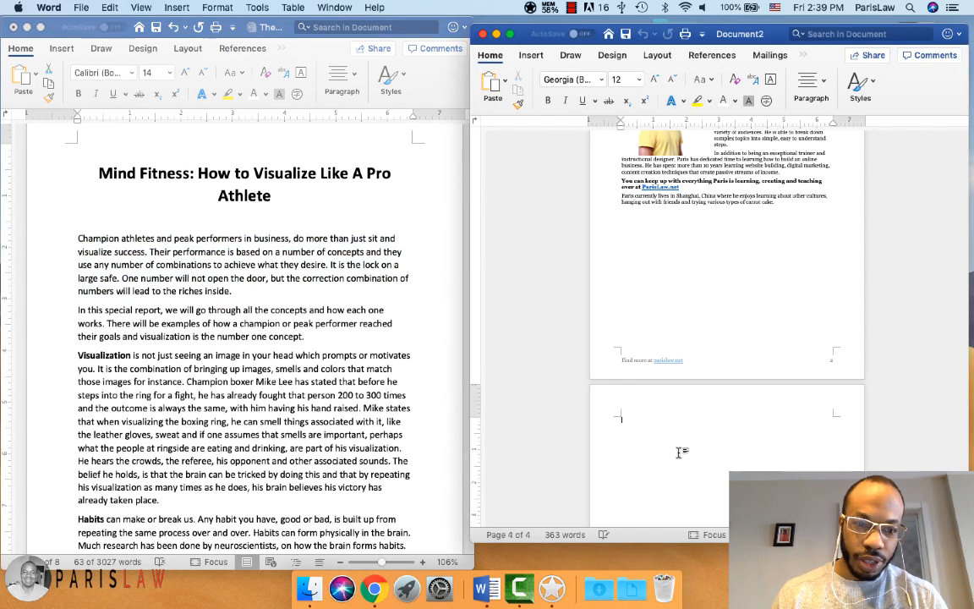
{"action": "key", "text": "cmd+v"}
{"action": "scroll", "coordinate": [605, 327], "scroll_direction": "down", "scroll_amount": 3}
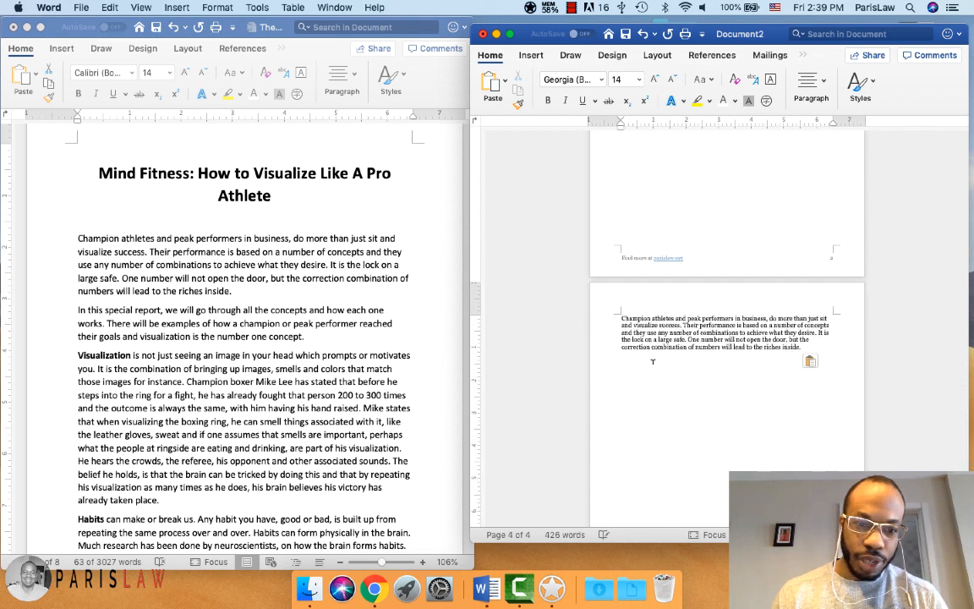
{"action": "key", "text": "Return"}
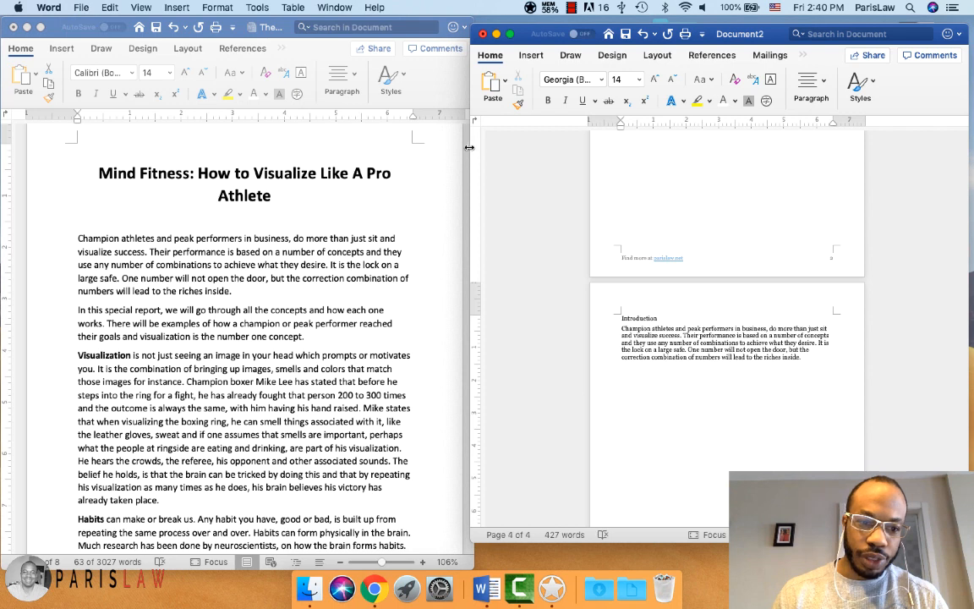
Widen the new document's window and apply the Heading 1 style to the "Introduction" line.
{"action": "left_click_drag", "start_coordinate": [472, 149], "coordinate": [228, 165]}
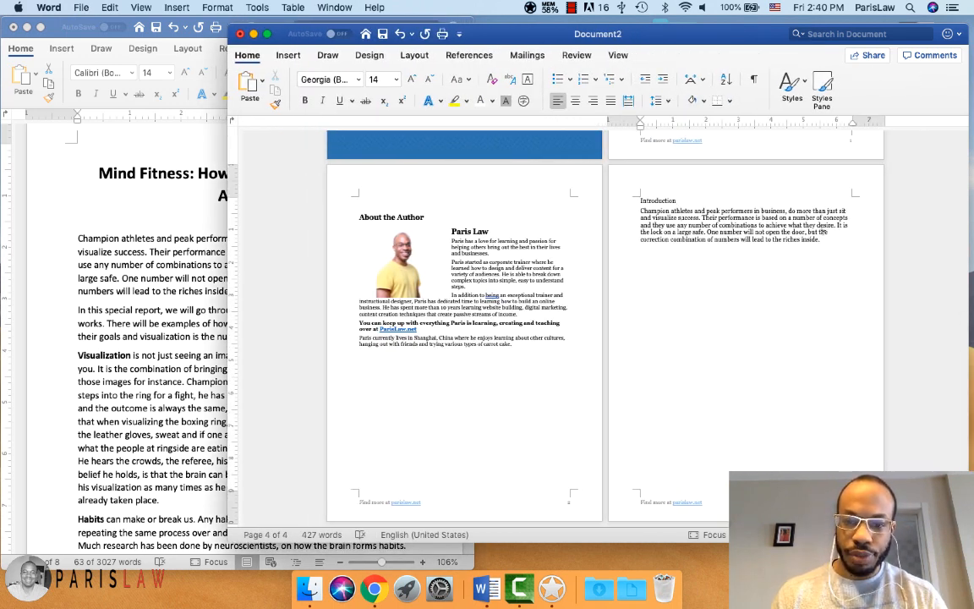
{"action": "left_click_drag", "start_coordinate": [822, 240], "coordinate": [645, 210]}
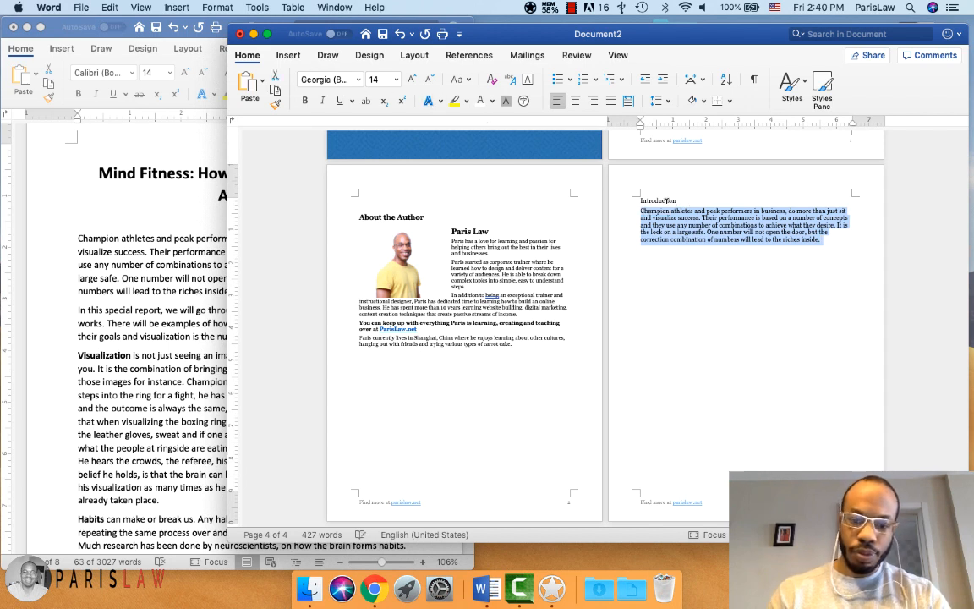
{"action": "left_click", "coordinate": [639, 199]}
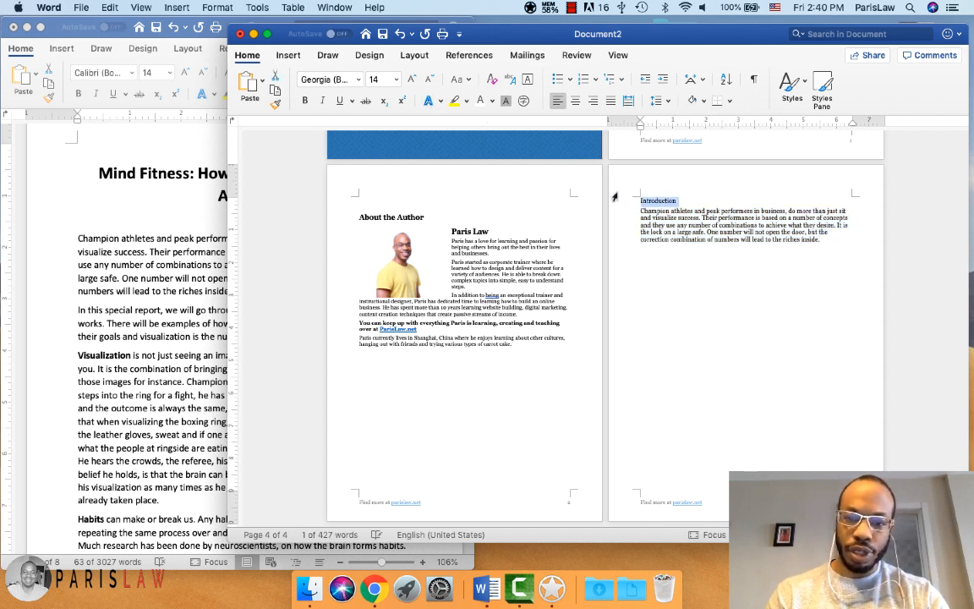
{"action": "left_click", "coordinate": [799, 85]}
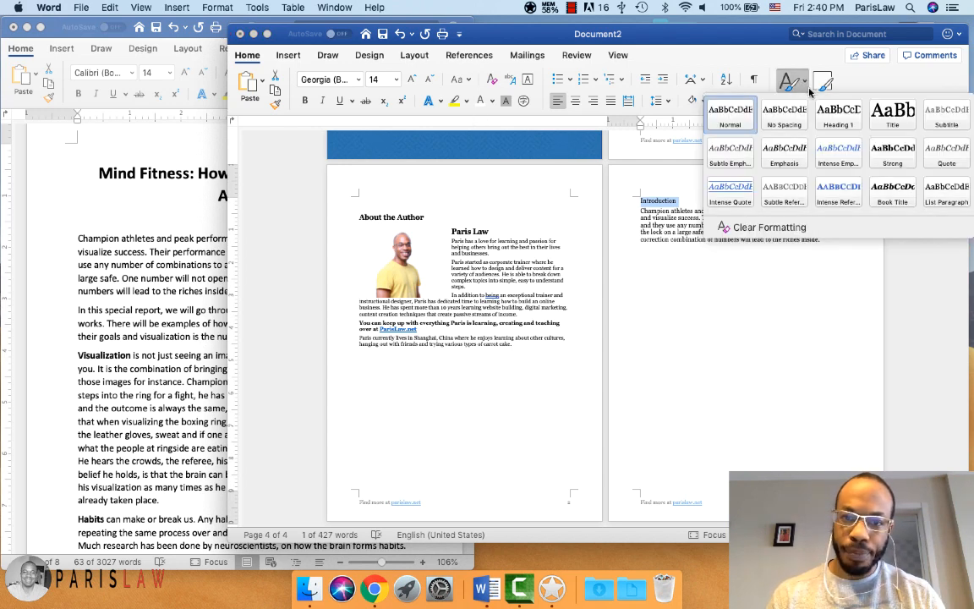
{"action": "left_click", "coordinate": [843, 123]}
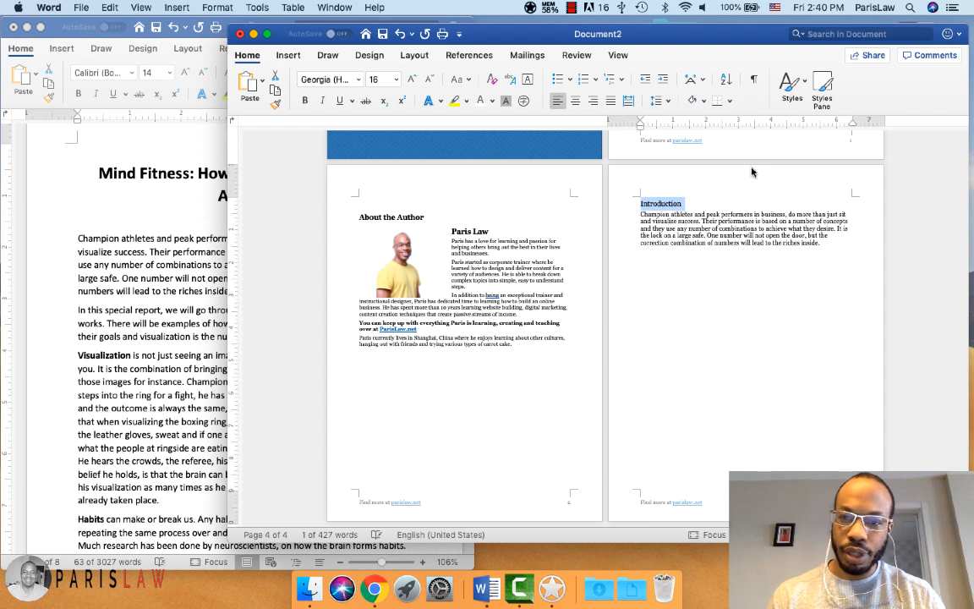
Copy the report's sentence "In this special report, we will go through all the concepts and how each one works." below the new document's introduction paragraph.
{"action": "left_click", "coordinate": [810, 248]}
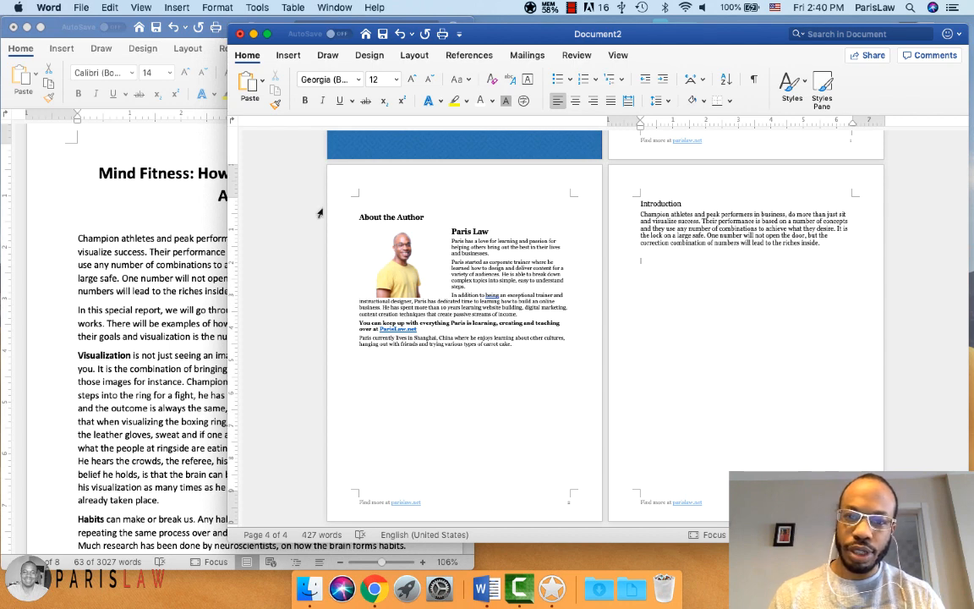
{"action": "left_click", "coordinate": [176, 245]}
{"action": "left_click", "coordinate": [167, 294]}
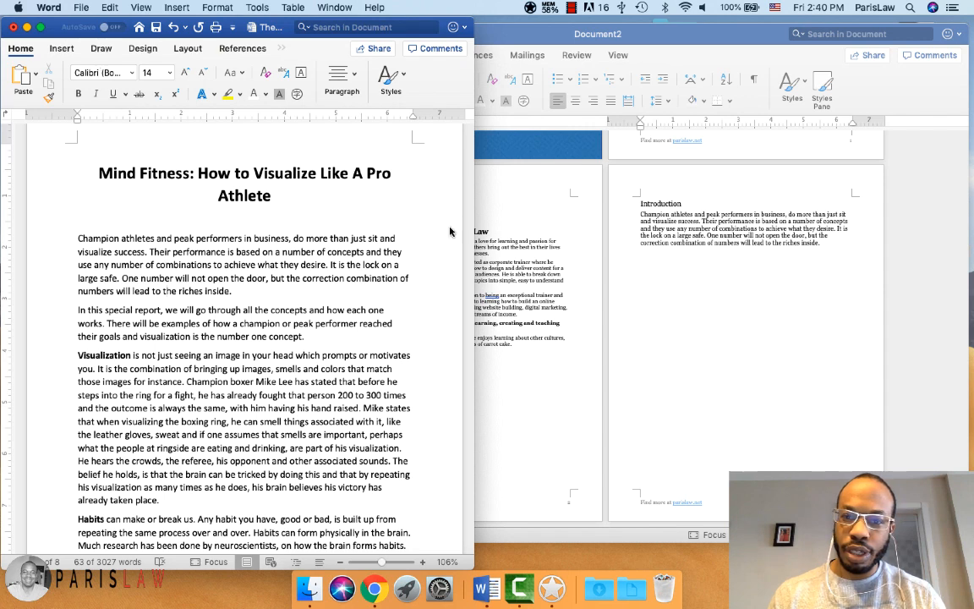
{"action": "left_click", "coordinate": [715, 255]}
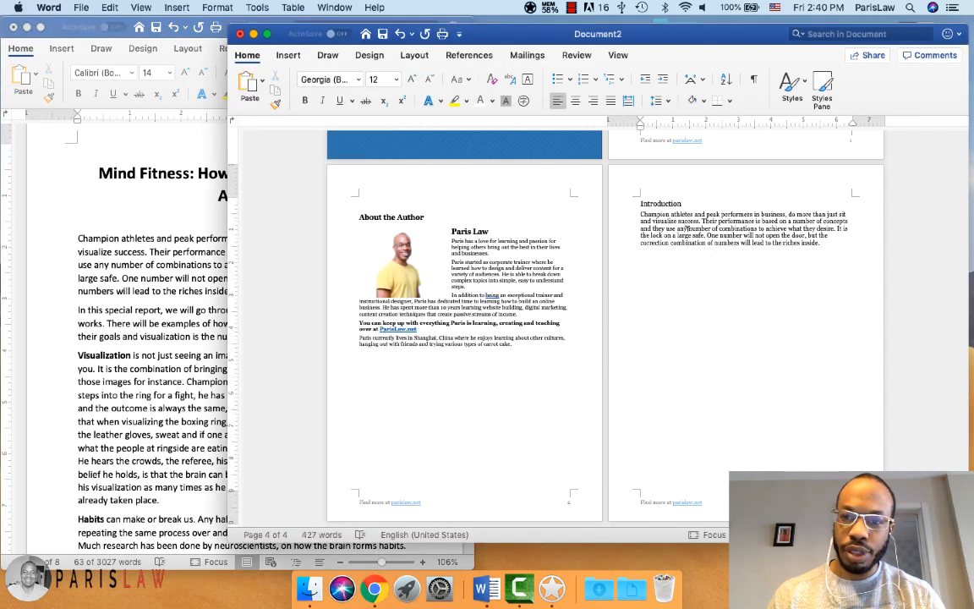
{"action": "left_click", "coordinate": [166, 289]}
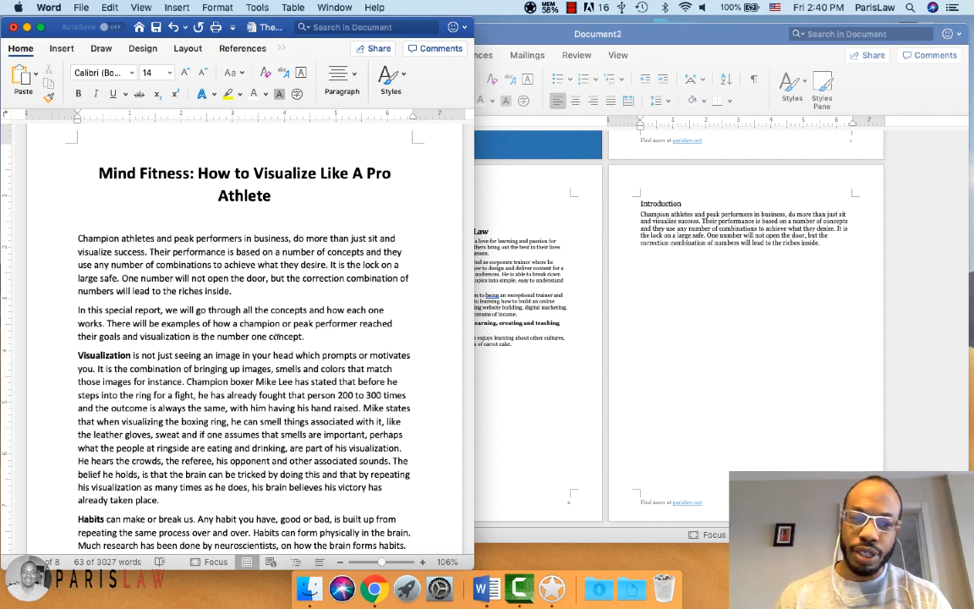
{"action": "left_click_drag", "start_coordinate": [104, 324], "coordinate": [79, 310]}
{"action": "key", "text": "super+c"}
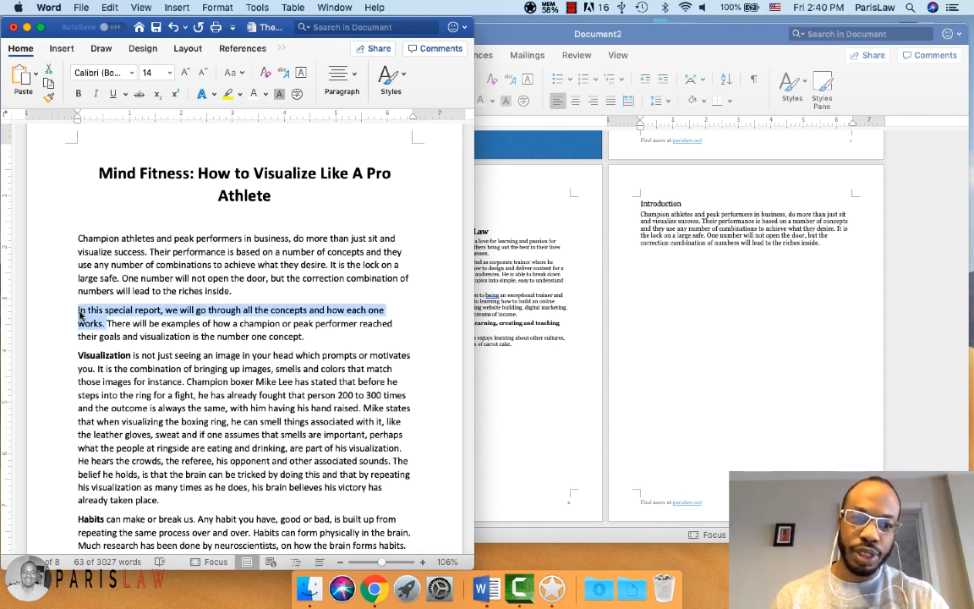
{"action": "left_click", "coordinate": [678, 243]}
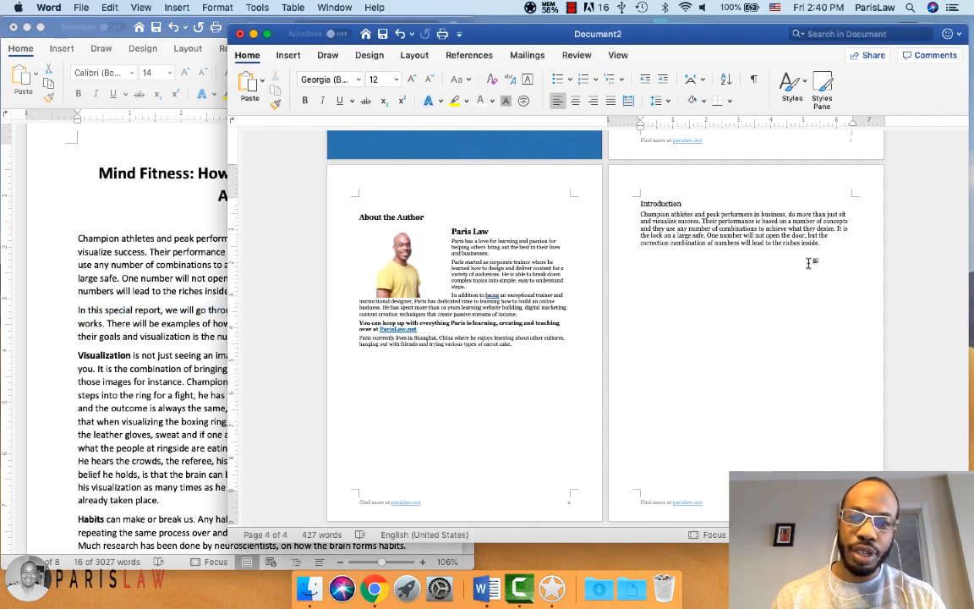
{"action": "key", "text": "super+v"}
Keep the pasted sentence on Use Destination Theme and remove the blank line above it.
{"action": "left_click", "coordinate": [710, 249]}
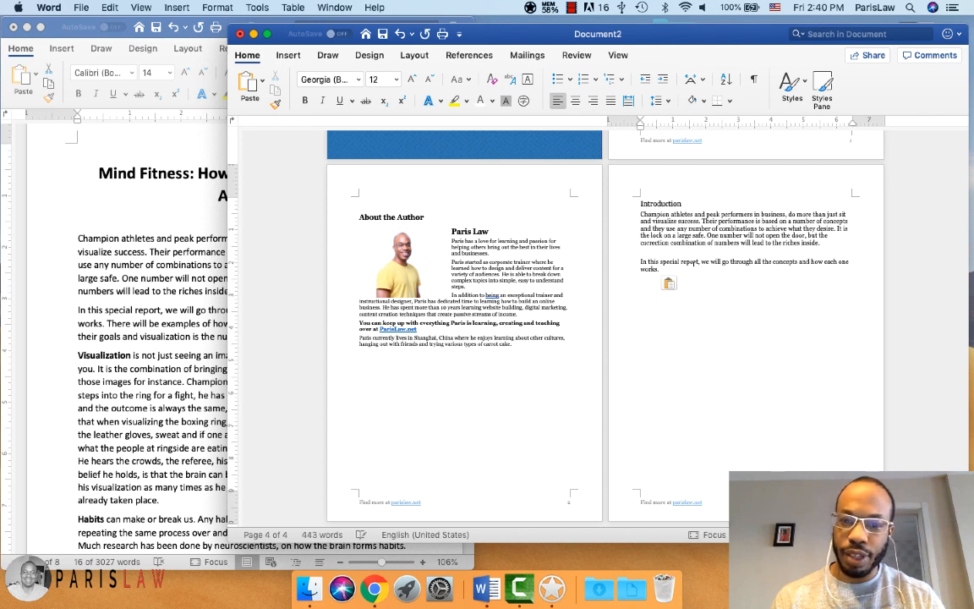
{"action": "left_click", "coordinate": [672, 283]}
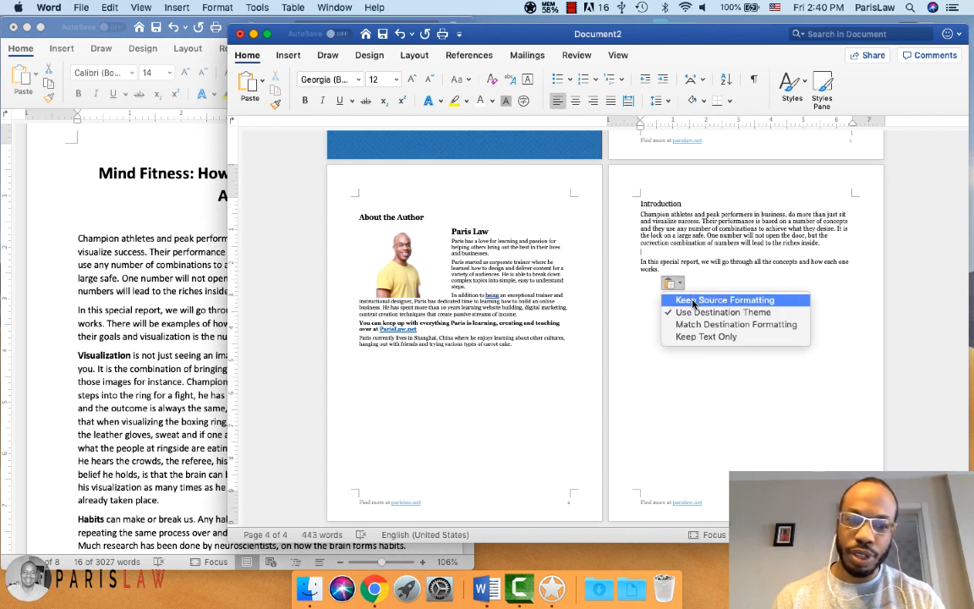
{"action": "left_click", "coordinate": [698, 312]}
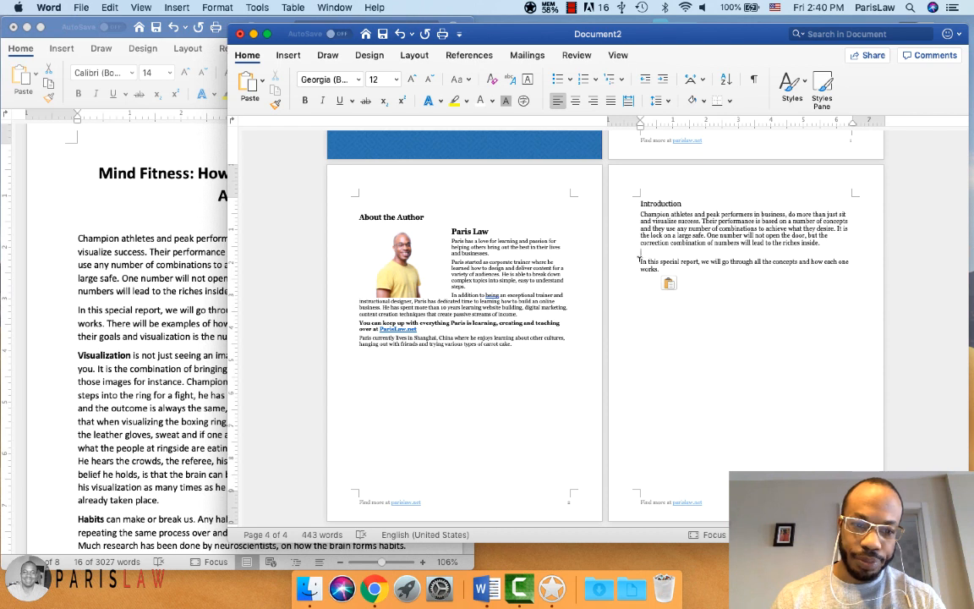
{"action": "key", "text": "BackSpace"}
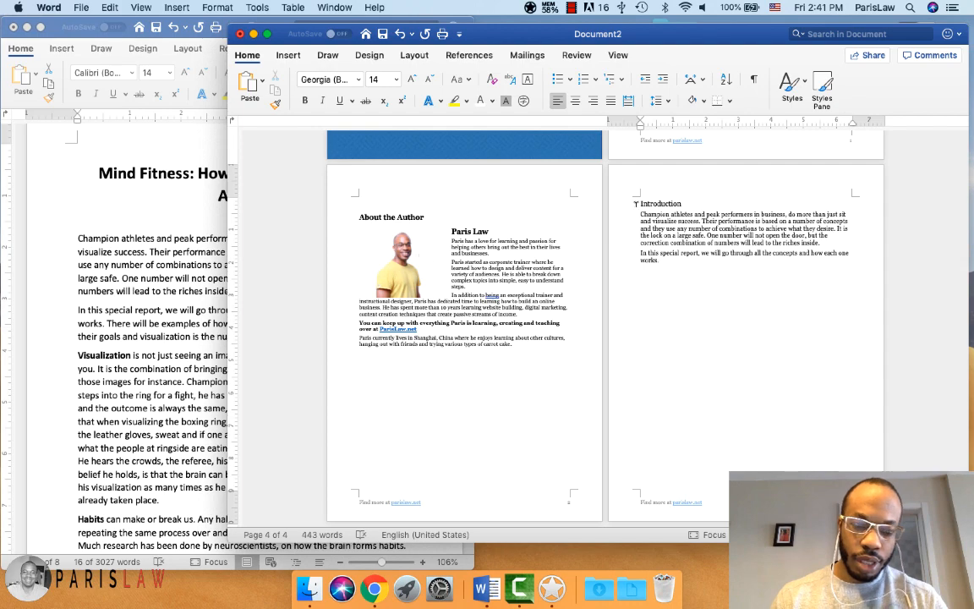
Copy the report text from the "Visualization" paragraph through "You can check it out here:" to the end of the new document.
{"action": "left_click", "coordinate": [196, 285]}
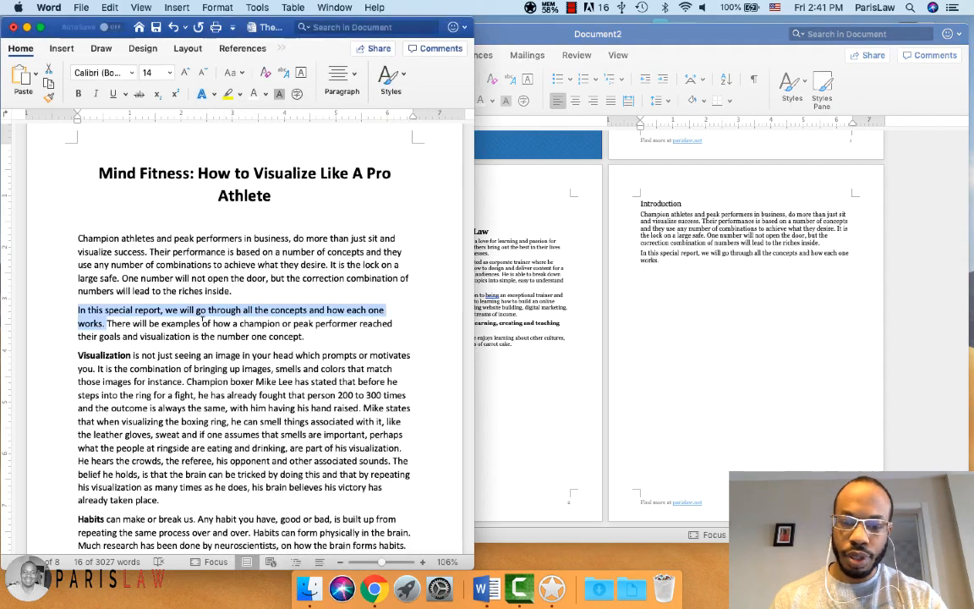
{"action": "scroll", "coordinate": [200, 305], "scroll_direction": "down", "scroll_amount": 4}
{"action": "scroll", "coordinate": [202, 317], "scroll_direction": "down", "scroll_amount": 3}
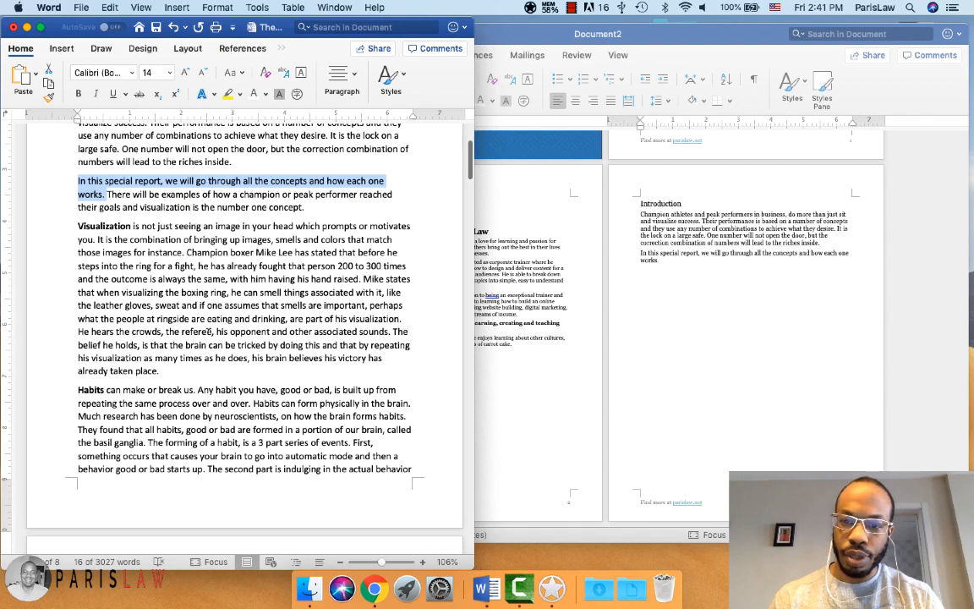
{"action": "scroll", "coordinate": [202, 304], "scroll_direction": "down", "scroll_amount": 15}
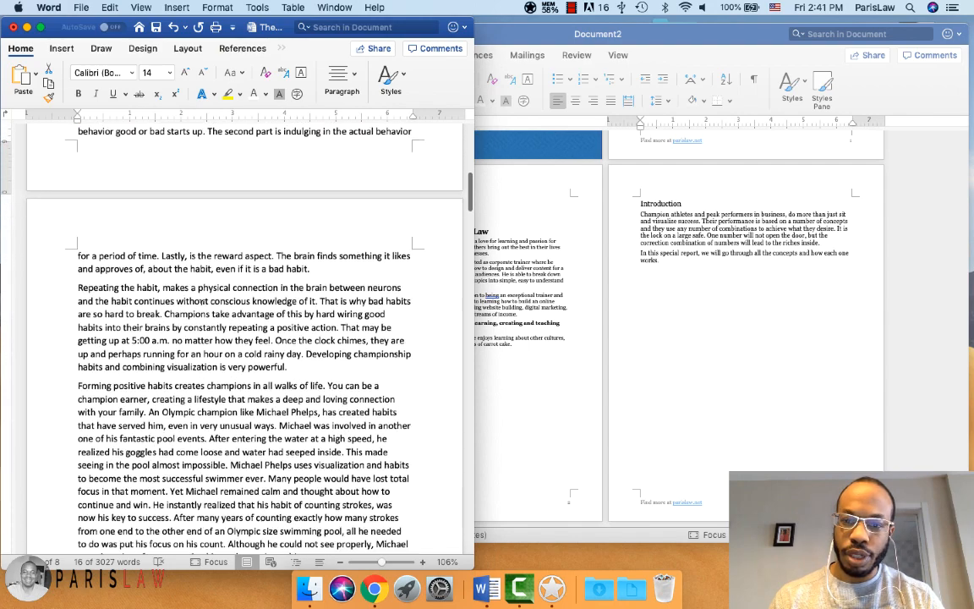
{"action": "scroll", "coordinate": [201, 301], "scroll_direction": "up", "scroll_amount": 15}
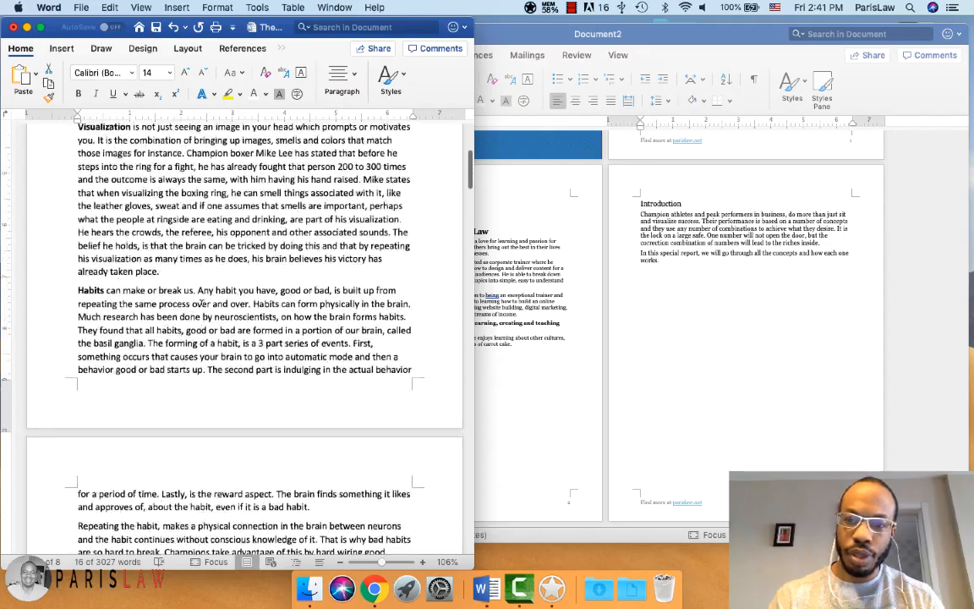
{"action": "scroll", "coordinate": [201, 301], "scroll_direction": "down", "scroll_amount": 18}
{"action": "scroll", "coordinate": [202, 302], "scroll_direction": "down", "scroll_amount": 10}
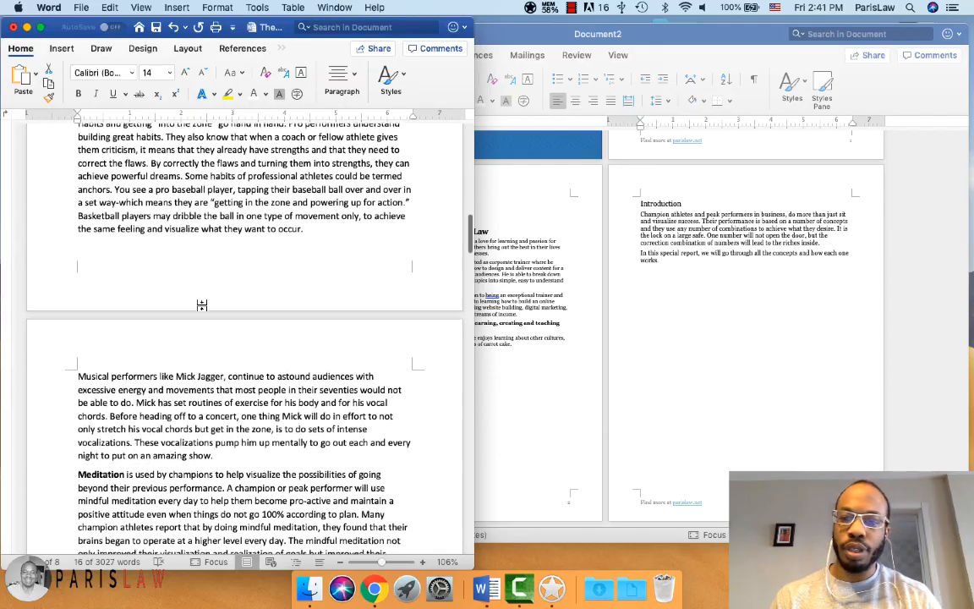
{"action": "scroll", "coordinate": [201, 301], "scroll_direction": "down", "scroll_amount": 12}
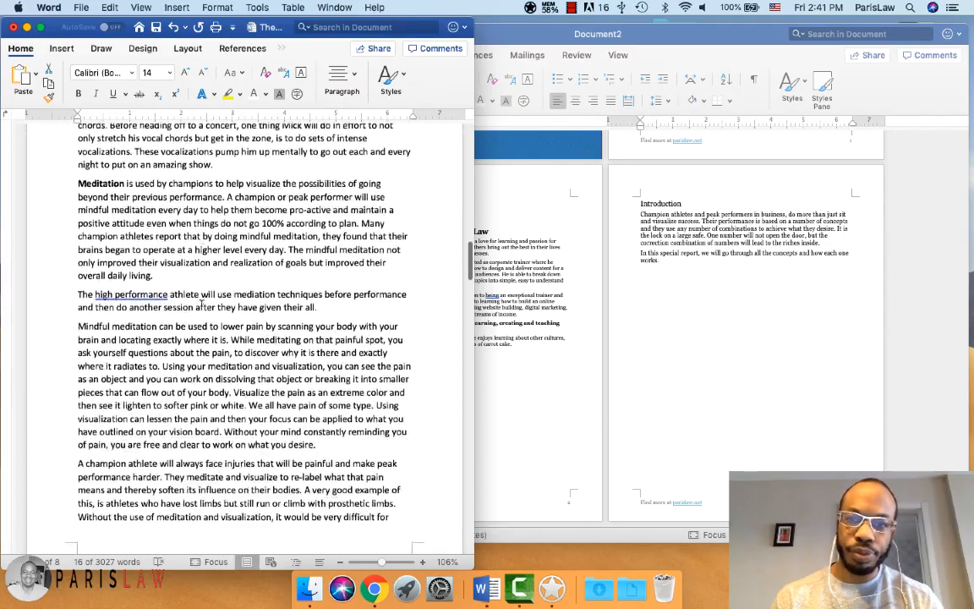
{"action": "scroll", "coordinate": [201, 301], "scroll_direction": "down", "scroll_amount": 5}
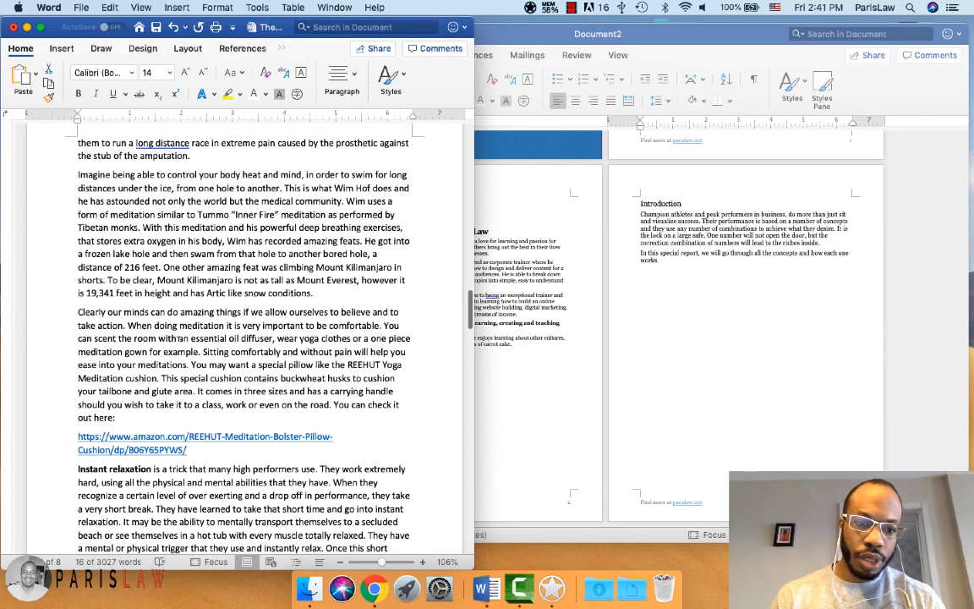
{"action": "scroll", "coordinate": [140, 417], "scroll_direction": "up", "scroll_amount": 20}
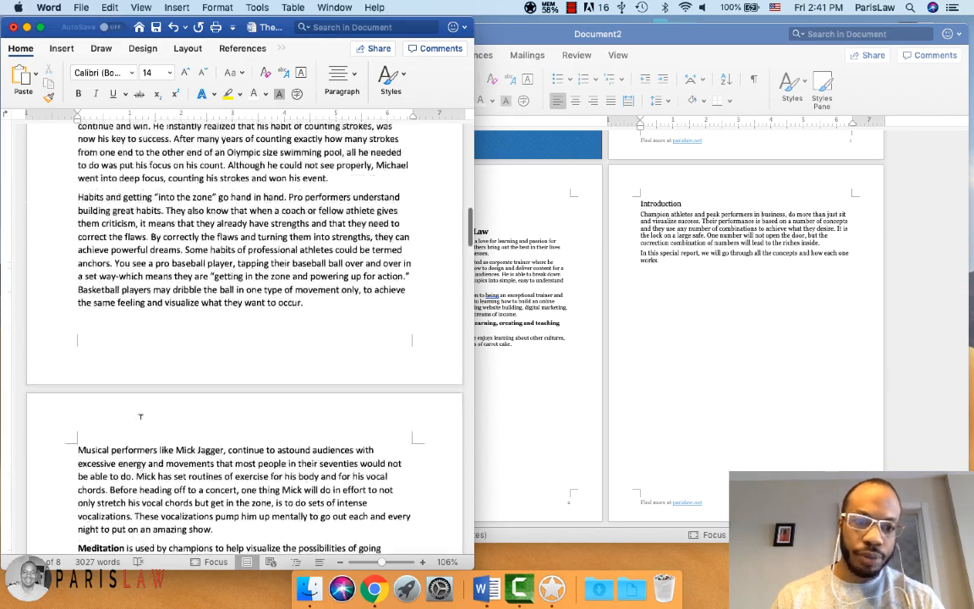
{"action": "scroll", "coordinate": [141, 417], "scroll_direction": "up", "scroll_amount": 15}
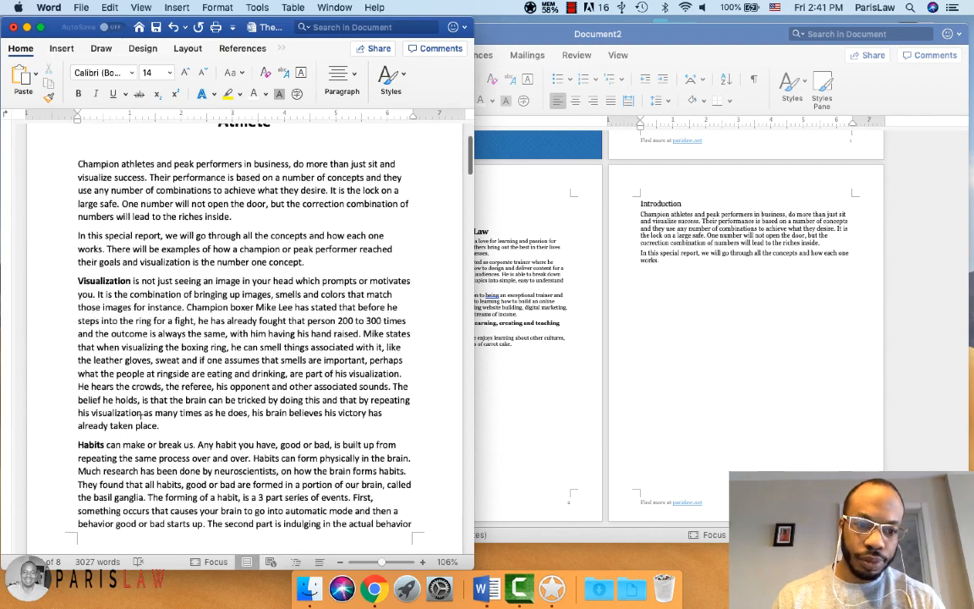
{"action": "left_click", "coordinate": [77, 300], "text": "shift"}
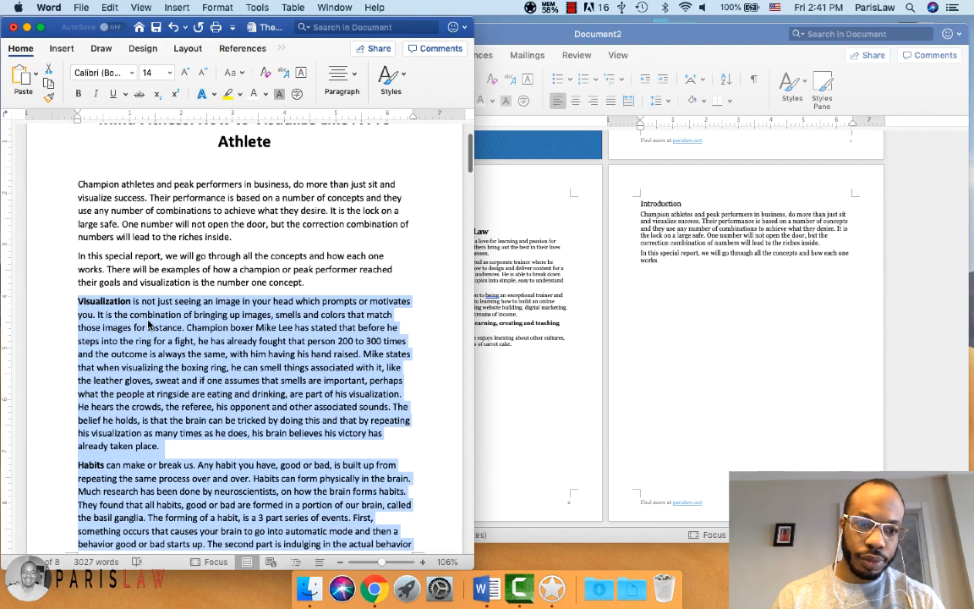
{"action": "key", "text": "super+c"}
{"action": "left_click", "coordinate": [715, 295]}
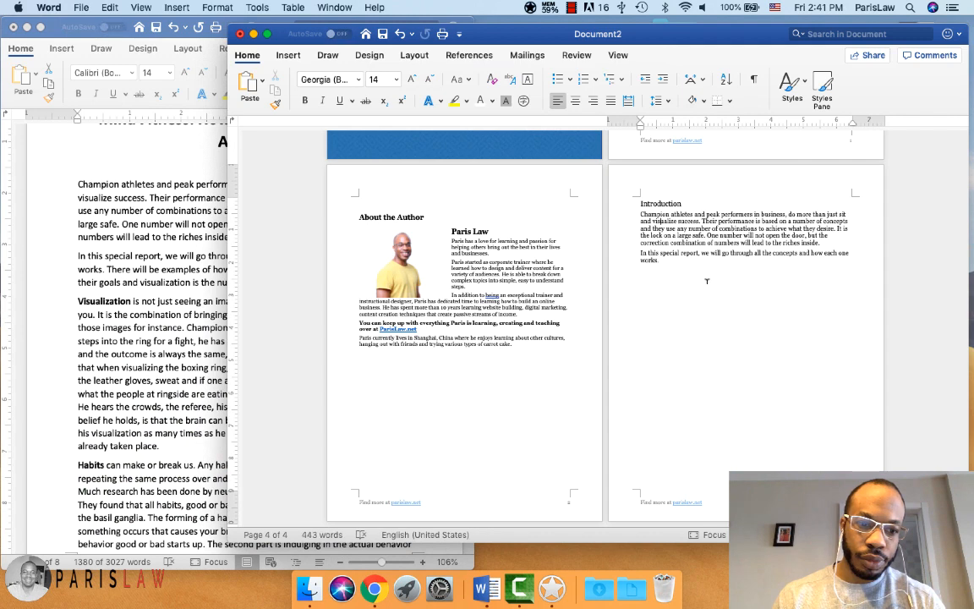
{"action": "key", "text": "super+v"}
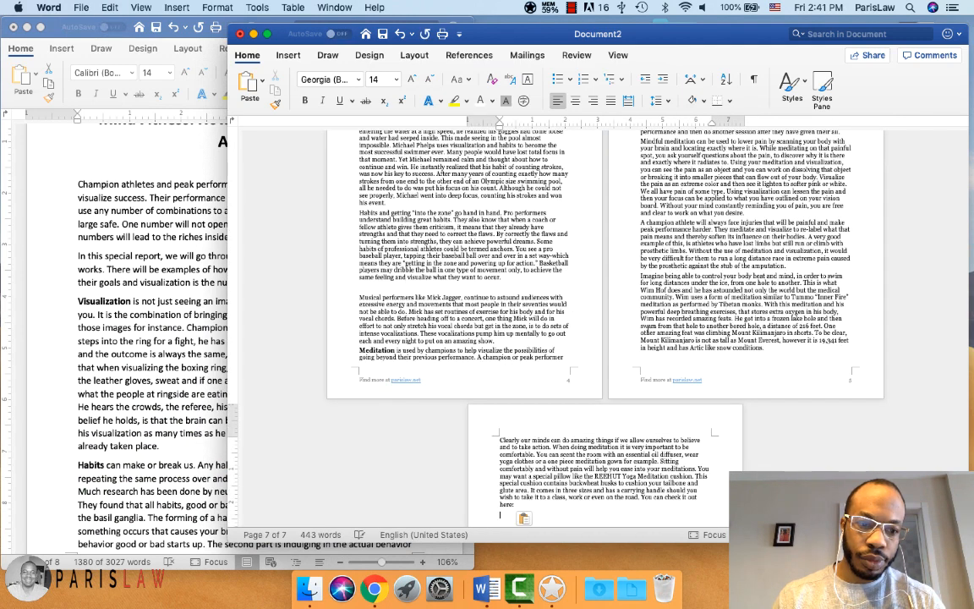
Review the pasted text across the new document's pages, along with its cover, disclaimers and author page.
{"action": "scroll", "coordinate": [531, 491], "scroll_direction": "up", "scroll_amount": 20}
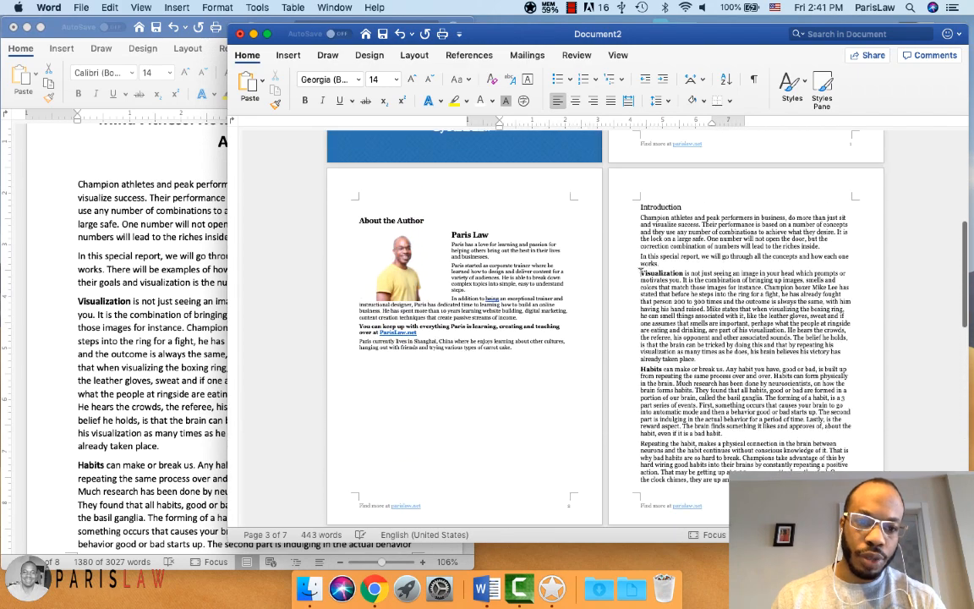
{"action": "left_click", "coordinate": [641, 272]}
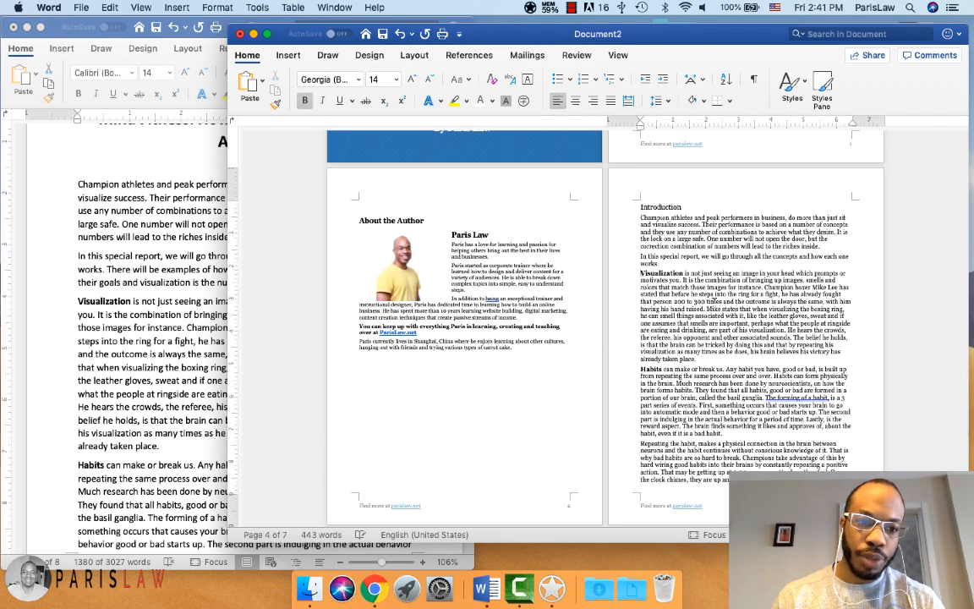
{"action": "scroll", "coordinate": [734, 305], "scroll_direction": "down", "scroll_amount": 4}
{"action": "scroll", "coordinate": [732, 305], "scroll_direction": "up", "scroll_amount": 2}
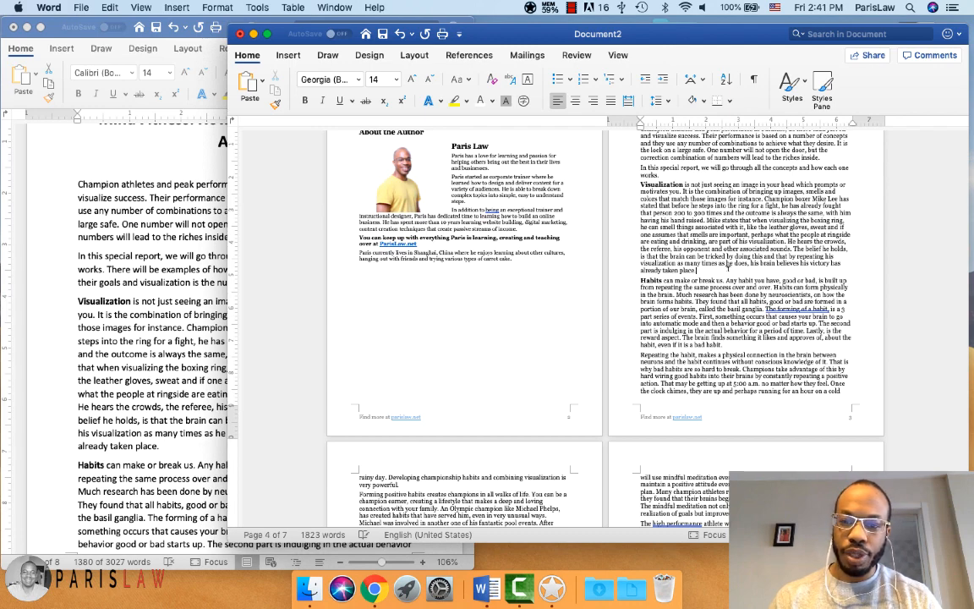
{"action": "scroll", "coordinate": [757, 245], "scroll_direction": "up", "scroll_amount": 10}
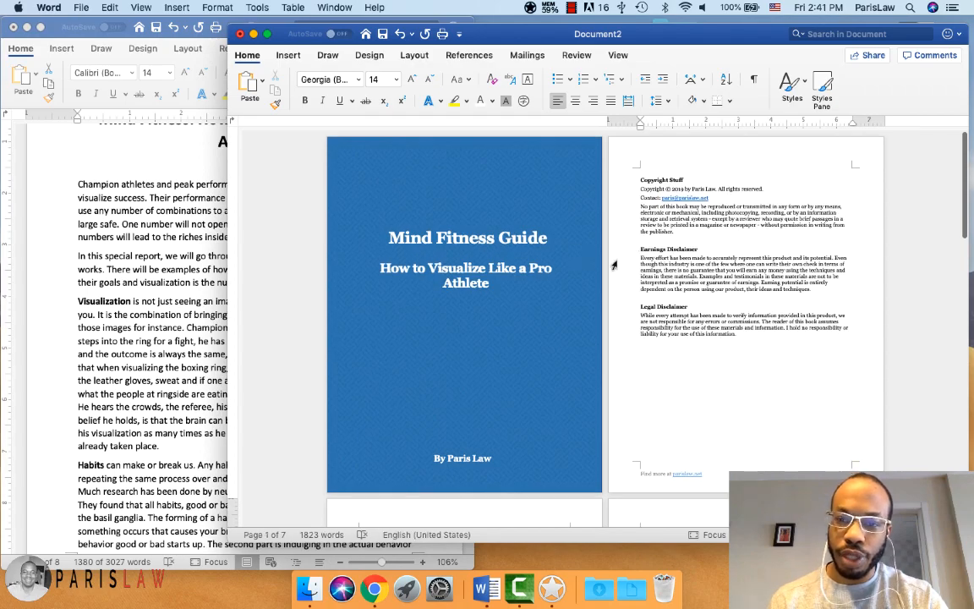
{"action": "scroll", "coordinate": [600, 232], "scroll_direction": "down", "scroll_amount": 15}
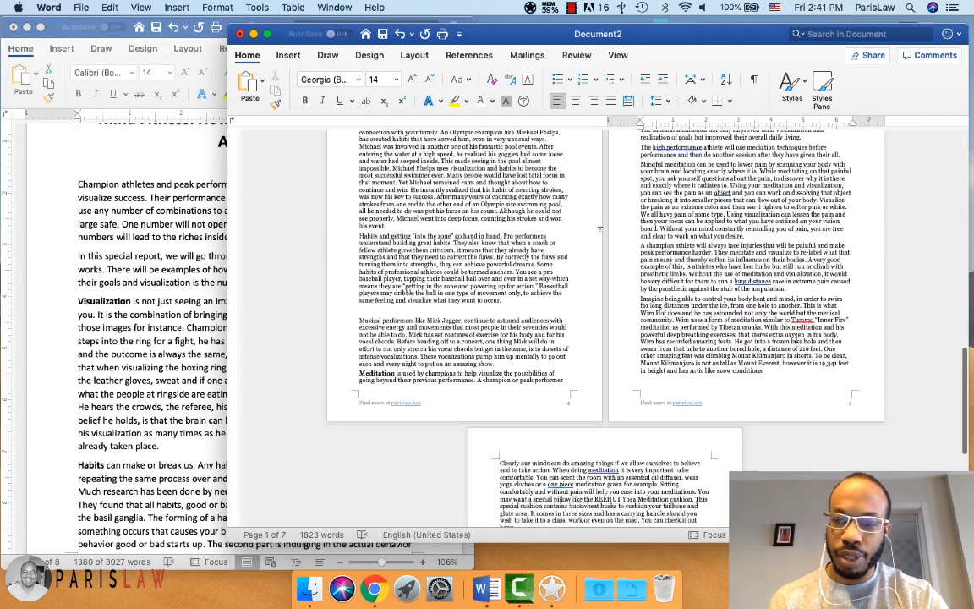
{"action": "scroll", "coordinate": [599, 228], "scroll_direction": "down", "scroll_amount": 5}
{"action": "scroll", "coordinate": [599, 227], "scroll_direction": "up", "scroll_amount": 15}
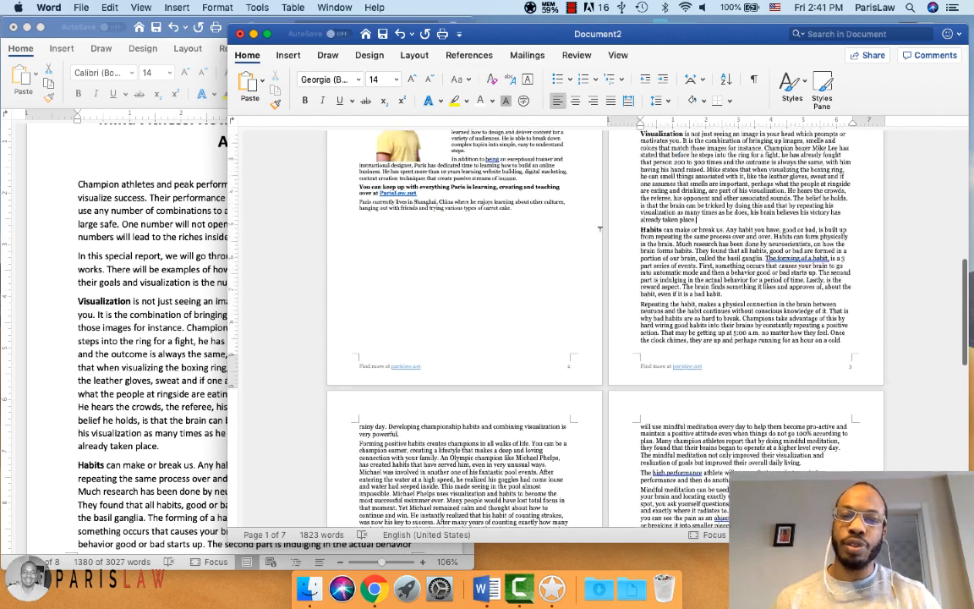
{"action": "scroll", "coordinate": [599, 228], "scroll_direction": "up", "scroll_amount": 5}
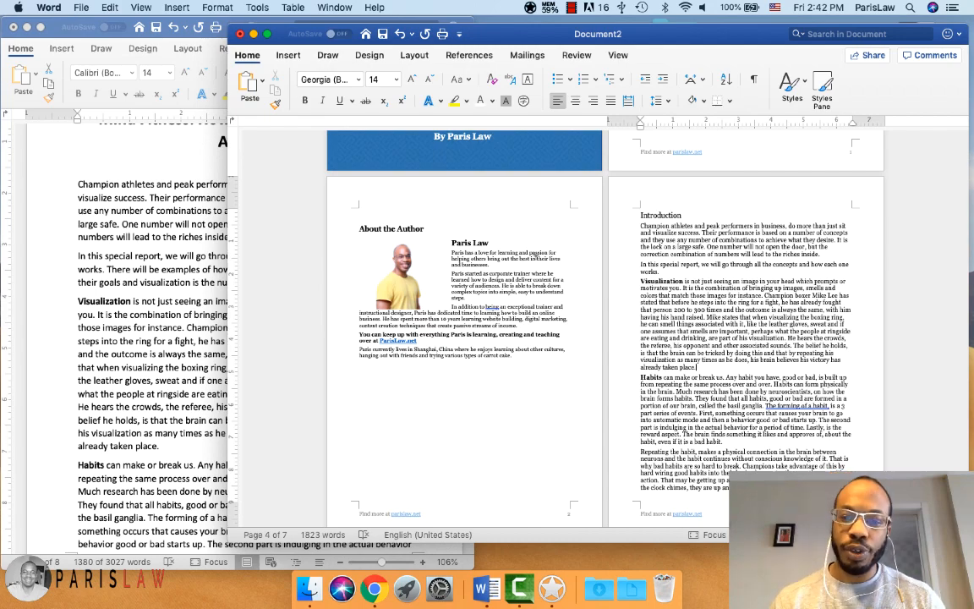
{"action": "scroll", "coordinate": [214, 265], "scroll_direction": "down", "scroll_amount": 10}
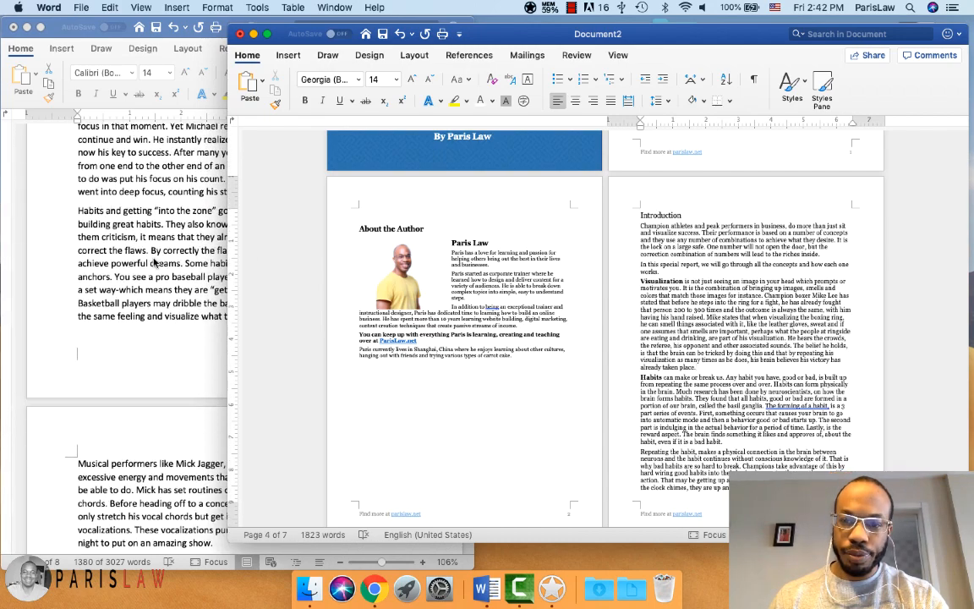
Examine the new document from its cover to the last page to see how the pasted report text fits the template.
{"action": "scroll", "coordinate": [408, 306], "scroll_direction": "up", "scroll_amount": 5}
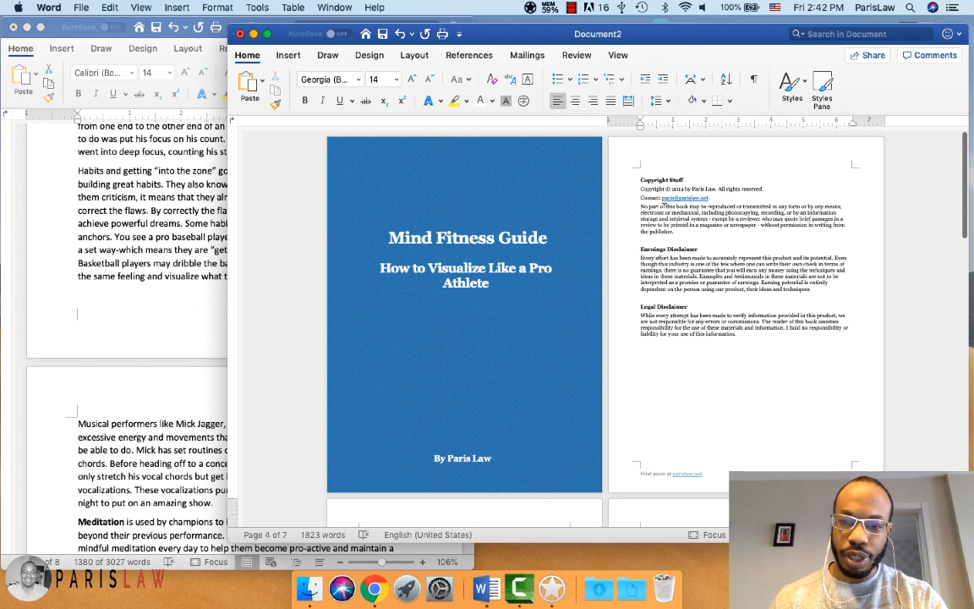
{"action": "scroll", "coordinate": [658, 269], "scroll_direction": "down", "scroll_amount": 5}
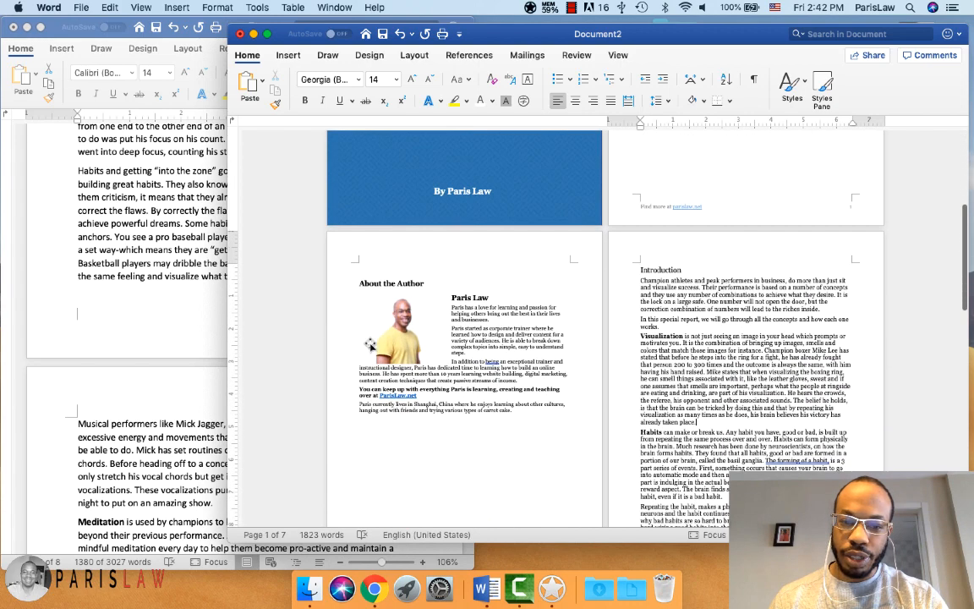
{"action": "scroll", "coordinate": [437, 338], "scroll_direction": "down", "scroll_amount": 3}
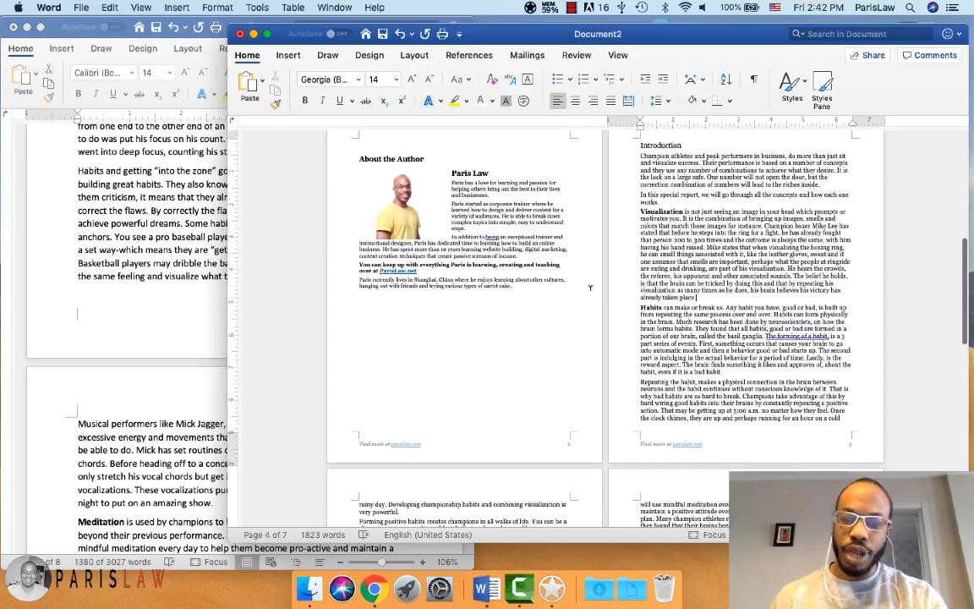
{"action": "scroll", "coordinate": [703, 244], "scroll_direction": "down", "scroll_amount": 5}
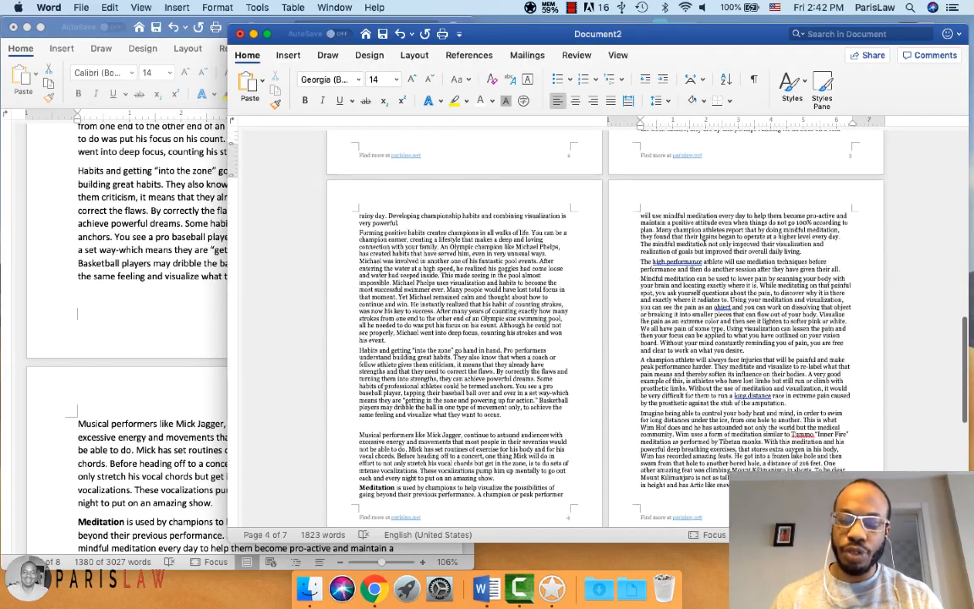
{"action": "scroll", "coordinate": [704, 244], "scroll_direction": "up", "scroll_amount": 10}
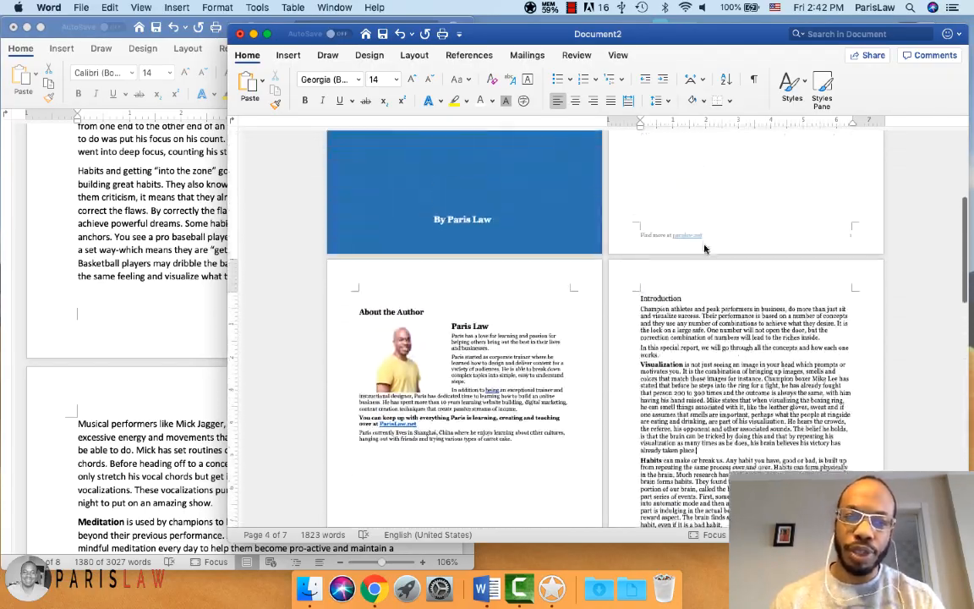
{"action": "scroll", "coordinate": [703, 242], "scroll_direction": "down", "scroll_amount": 15}
{"action": "scroll", "coordinate": [704, 243], "scroll_direction": "down", "scroll_amount": 1}
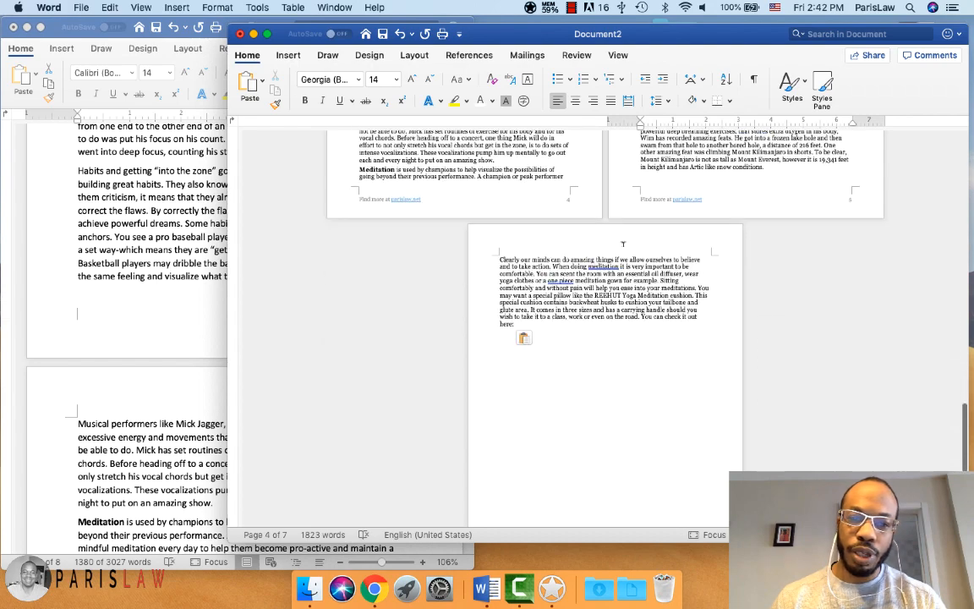
{"action": "scroll", "coordinate": [622, 247], "scroll_direction": "up", "scroll_amount": 15}
{"action": "scroll", "coordinate": [621, 251], "scroll_direction": "up", "scroll_amount": 4}
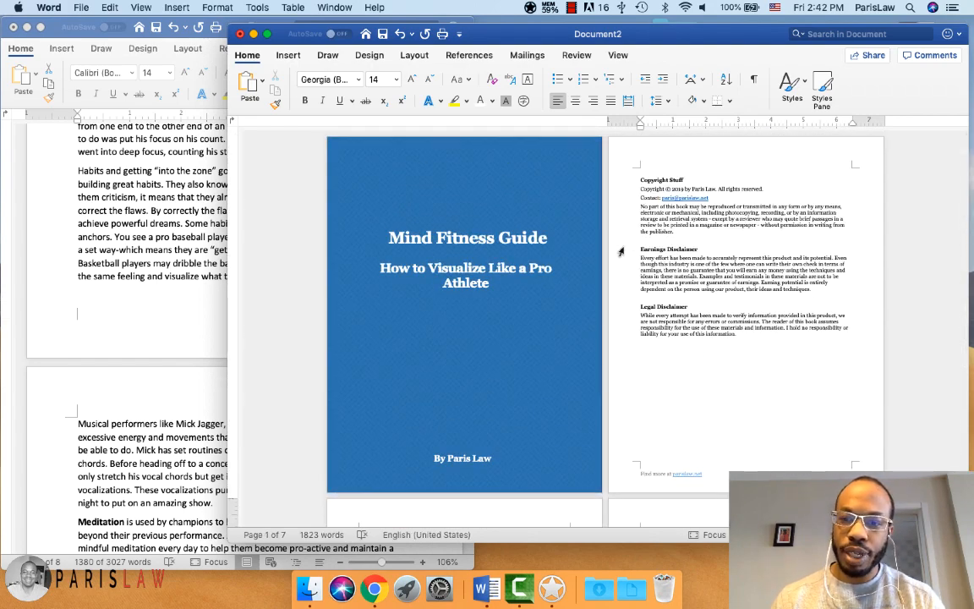
{"action": "scroll", "coordinate": [727, 200], "scroll_direction": "down", "scroll_amount": 8}
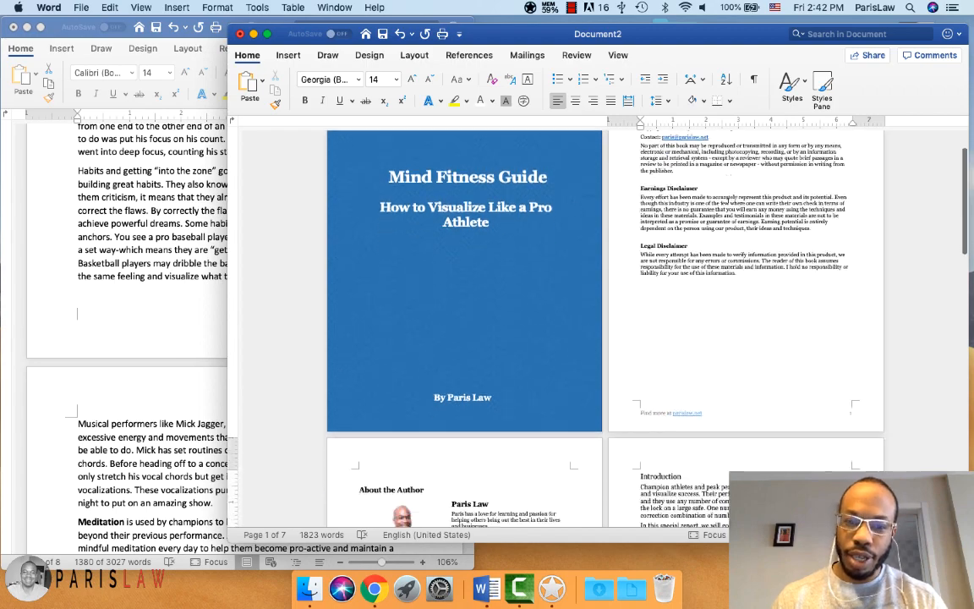
{"action": "scroll", "coordinate": [728, 198], "scroll_direction": "down", "scroll_amount": 3}
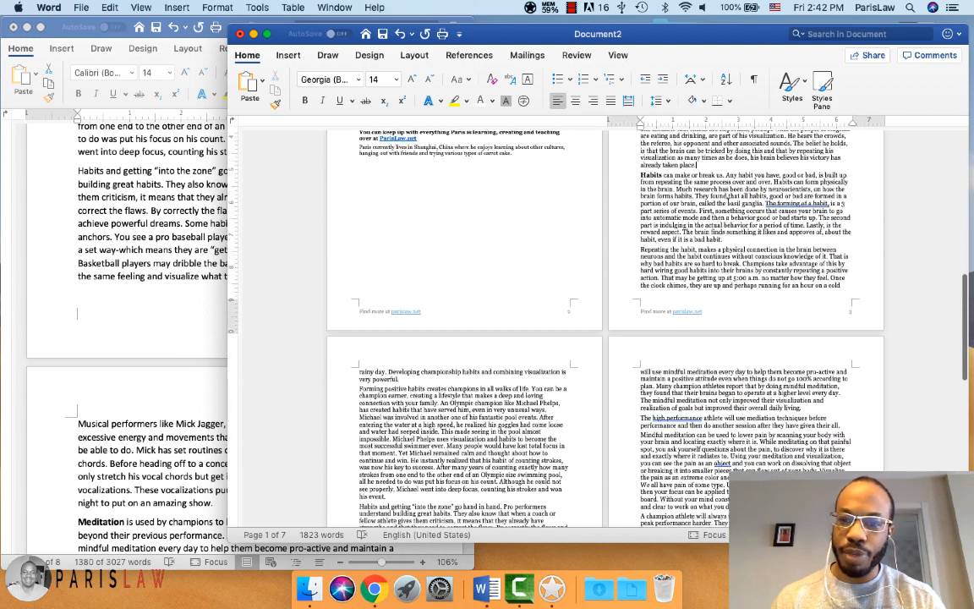
{"action": "scroll", "coordinate": [682, 254], "scroll_direction": "up", "scroll_amount": 6}
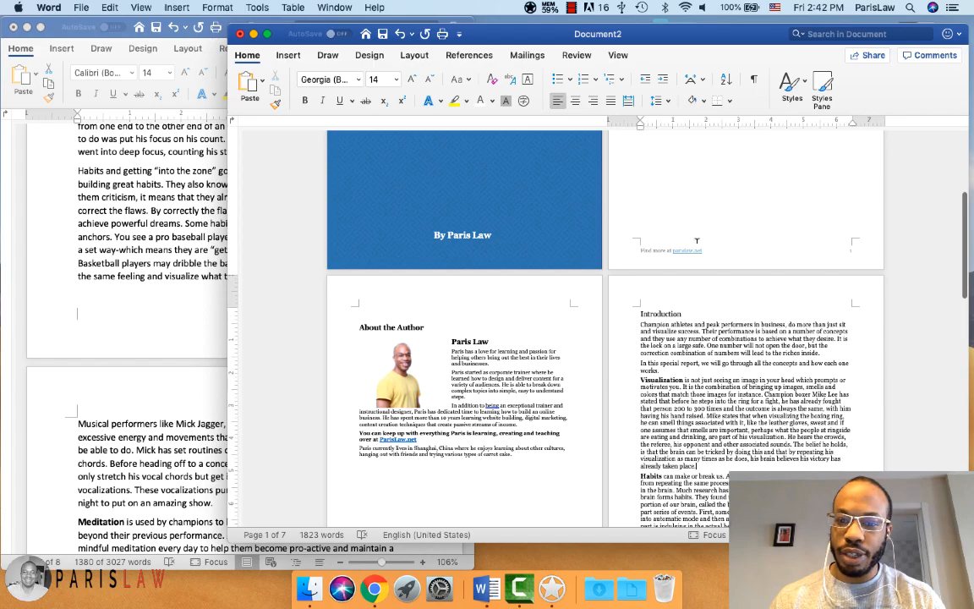
{"action": "scroll", "coordinate": [755, 180], "scroll_direction": "down", "scroll_amount": 15}
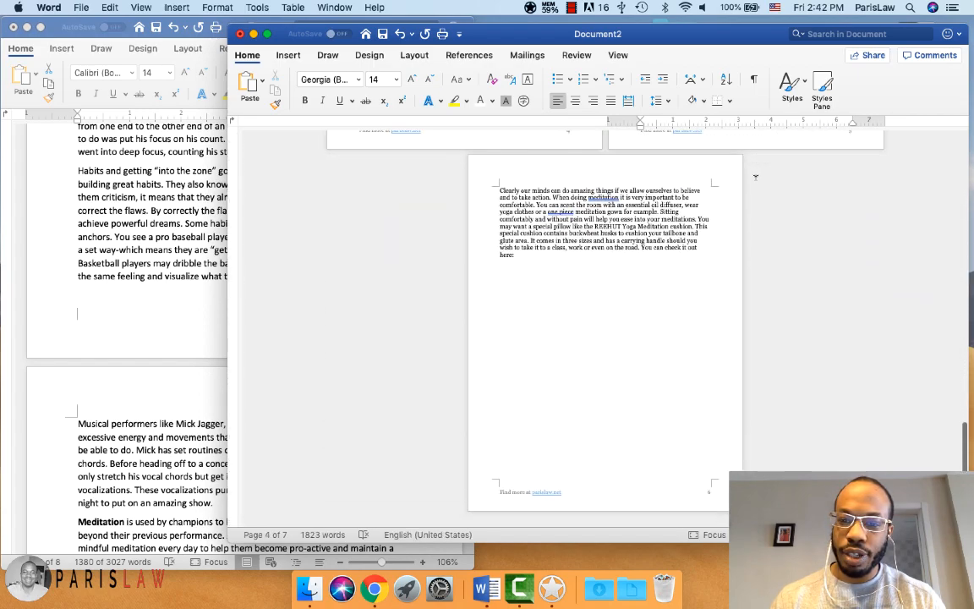
{"action": "scroll", "coordinate": [755, 177], "scroll_direction": "up", "scroll_amount": 15}
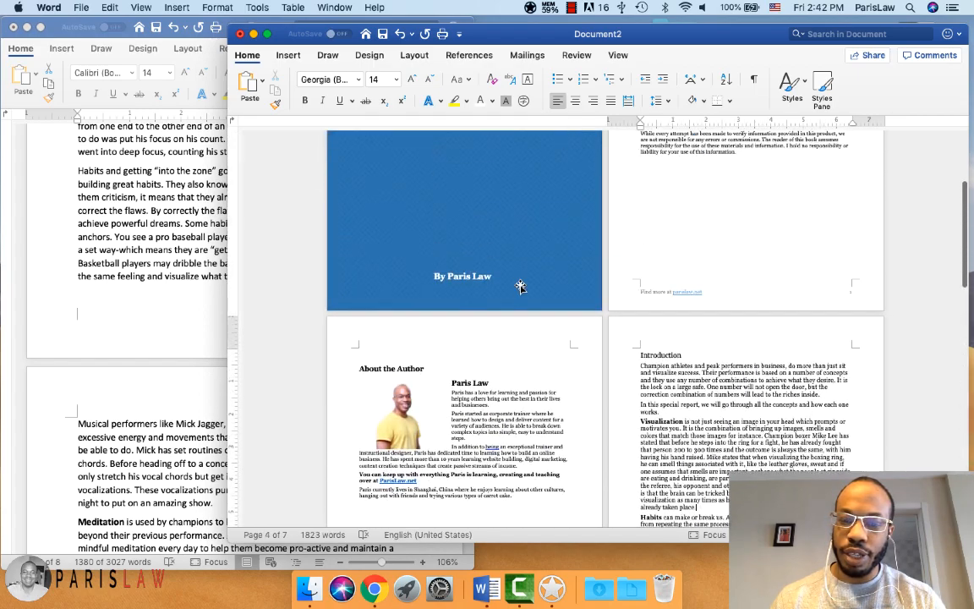
{"action": "scroll", "coordinate": [520, 285], "scroll_direction": "up", "scroll_amount": 5}
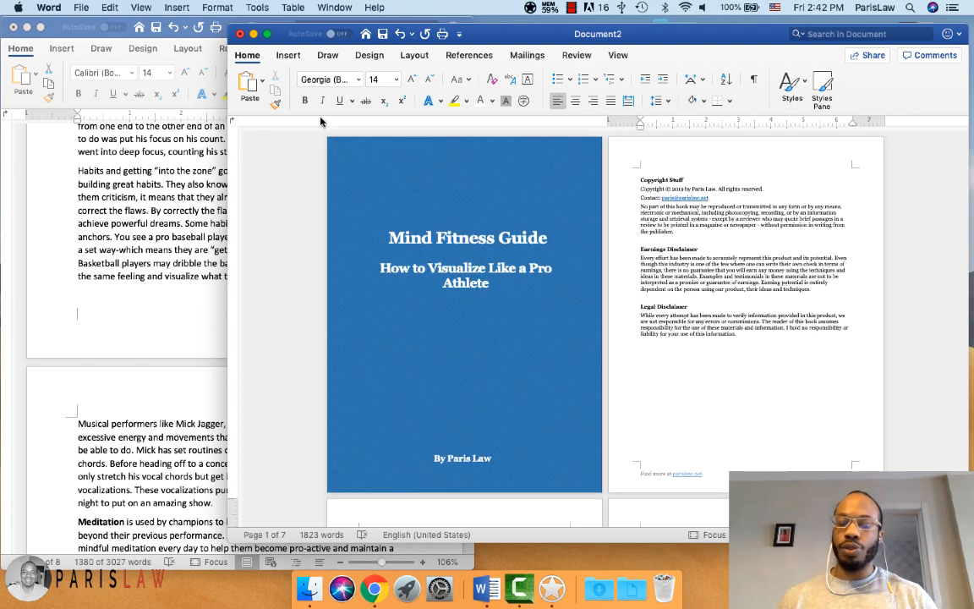
{"action": "left_click", "coordinate": [82, 7]}
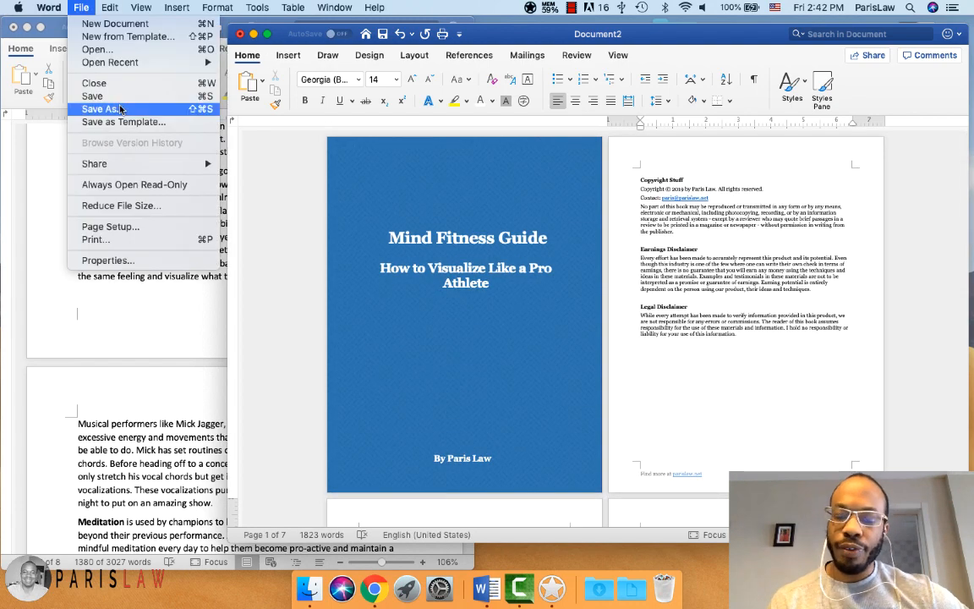
{"action": "left_click", "coordinate": [136, 394]}
Copy the rest of the report, from the REEHUT Amazon link through the Brainsync subliminals link at the end.
{"action": "scroll", "coordinate": [156, 380], "scroll_direction": "down", "scroll_amount": 10}
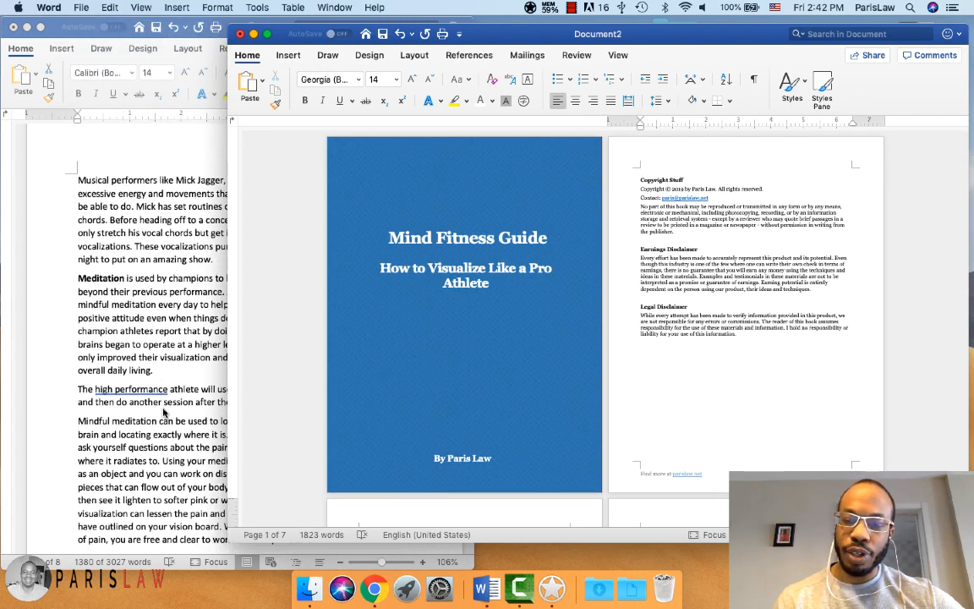
{"action": "left_click", "coordinate": [165, 385]}
{"action": "key", "text": "super+a"}
{"action": "scroll", "coordinate": [152, 355], "scroll_direction": "down", "scroll_amount": 15}
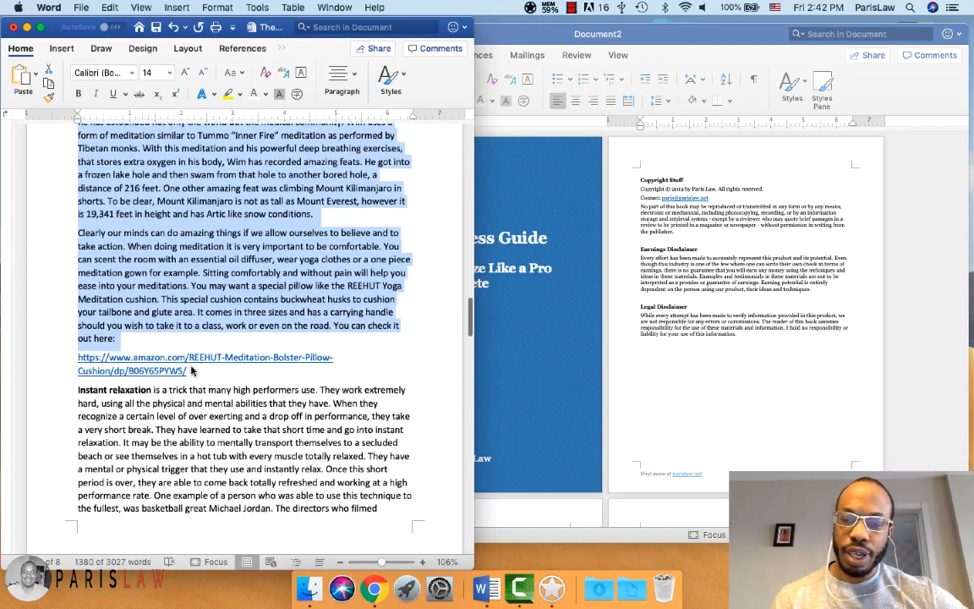
{"action": "left_click", "coordinate": [78, 288]}
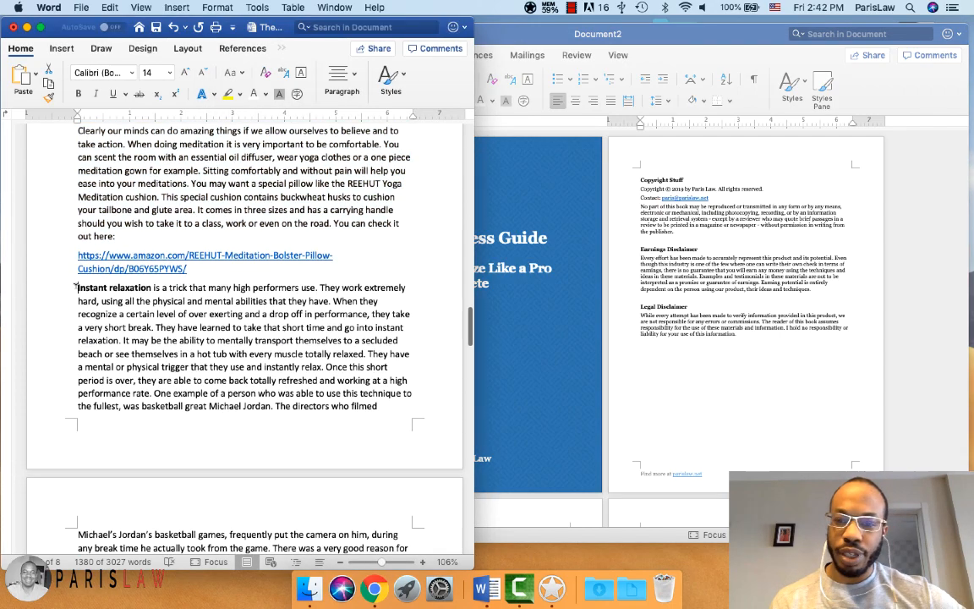
{"action": "left_click", "coordinate": [84, 256]}
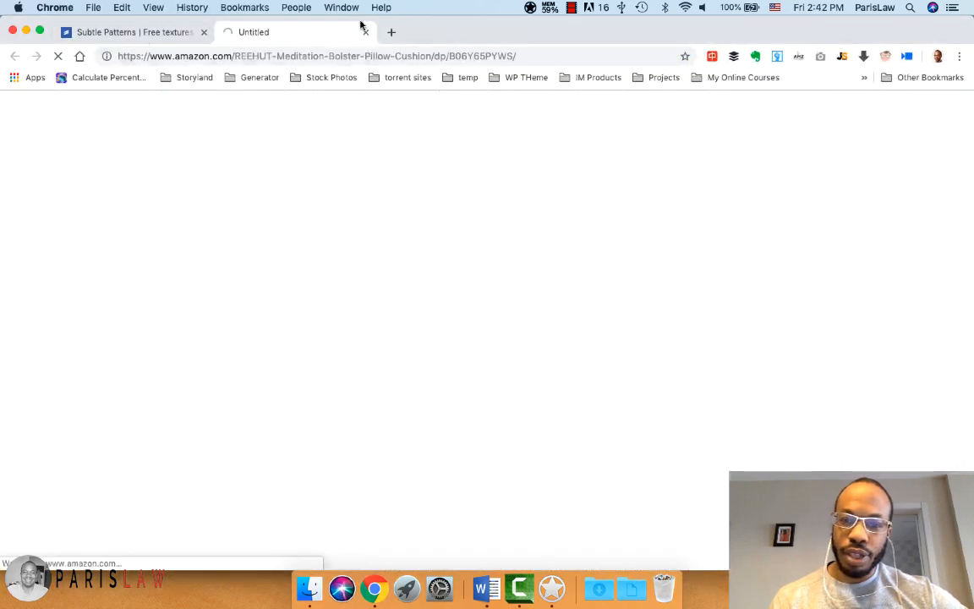
{"action": "left_click", "coordinate": [364, 33]}
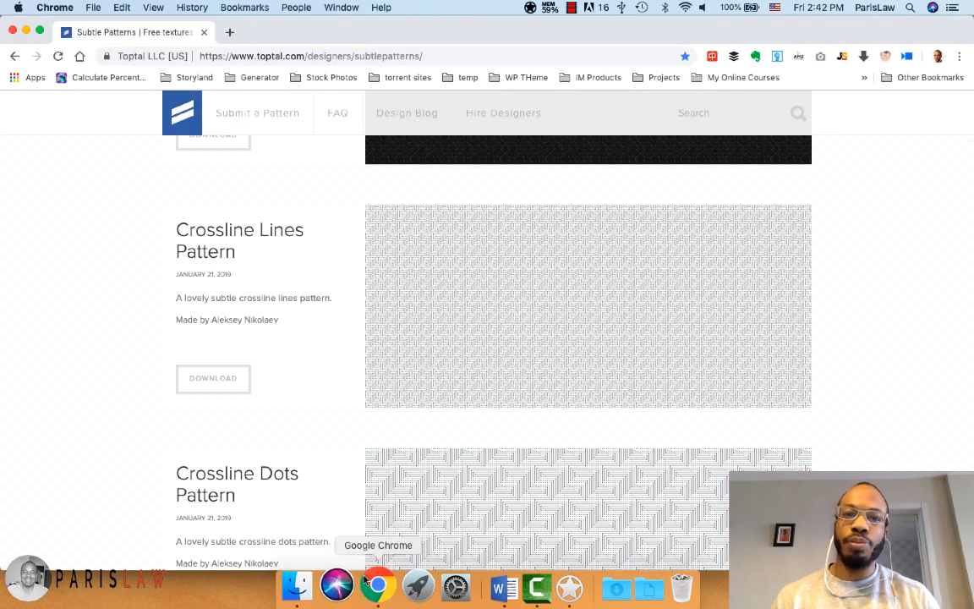
{"action": "left_click", "coordinate": [489, 584]}
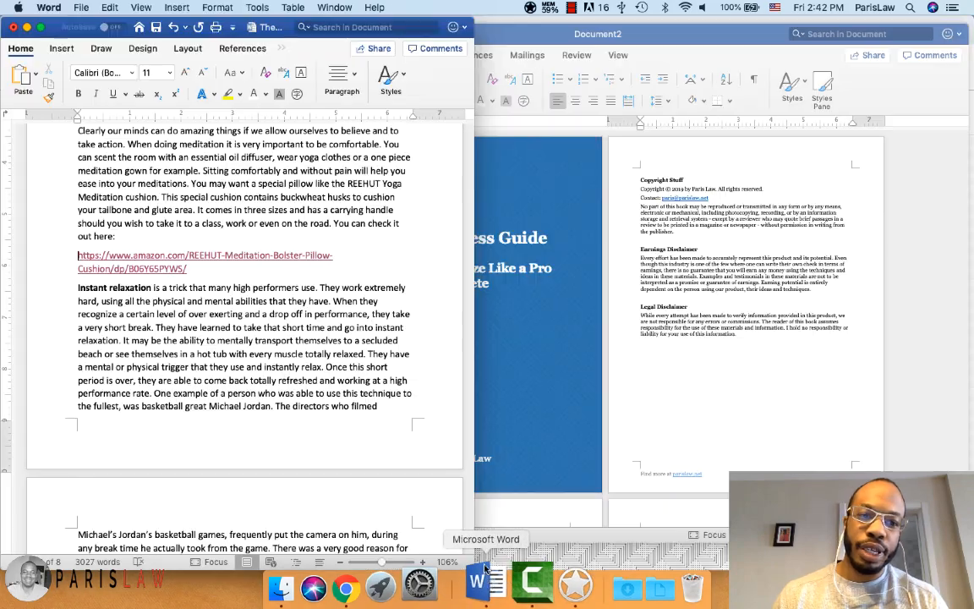
{"action": "scroll", "coordinate": [297, 314], "scroll_direction": "down", "scroll_amount": 20}
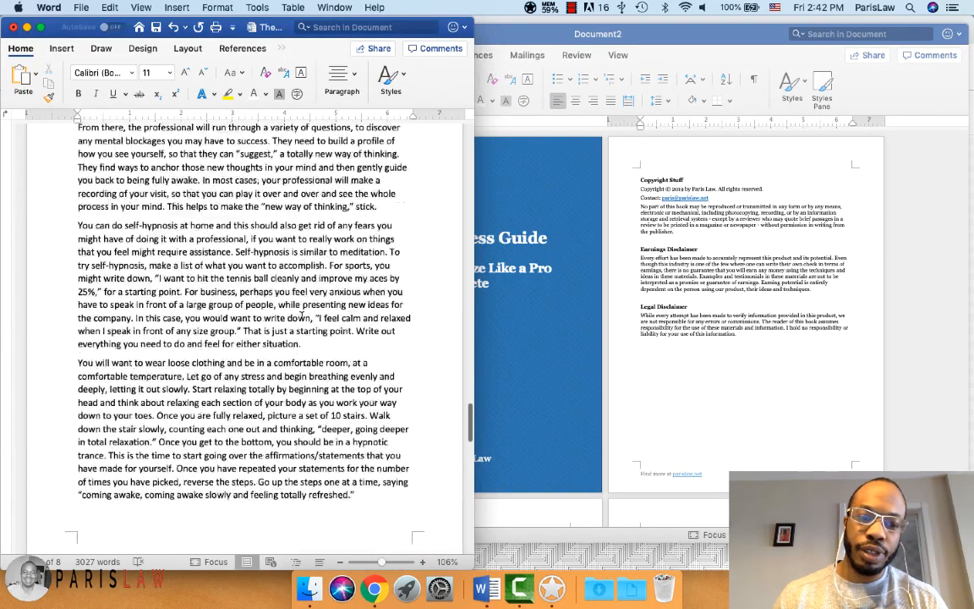
{"action": "scroll", "coordinate": [302, 313], "scroll_direction": "down", "scroll_amount": 10}
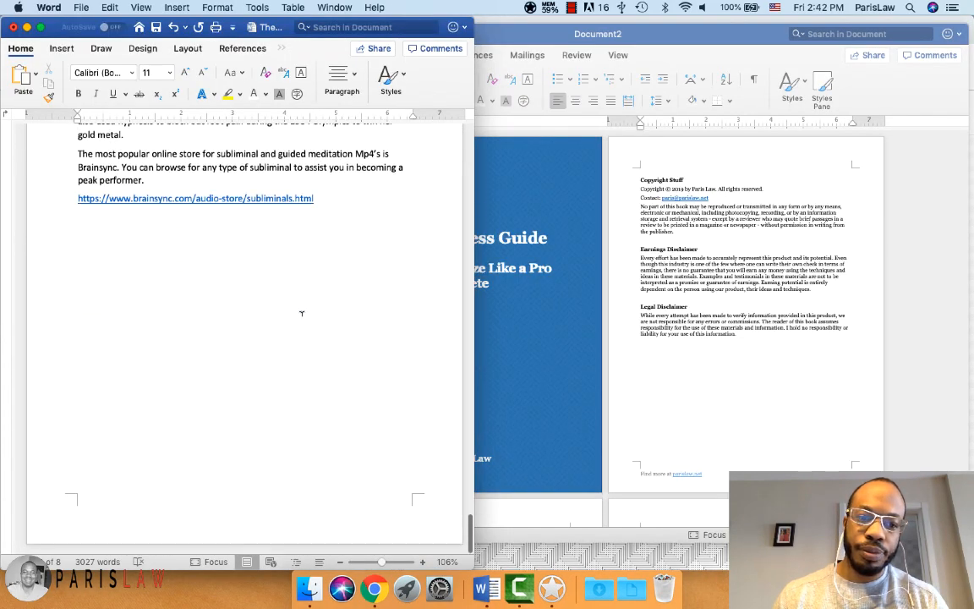
{"action": "left_click", "coordinate": [329, 209], "text": "shift"}
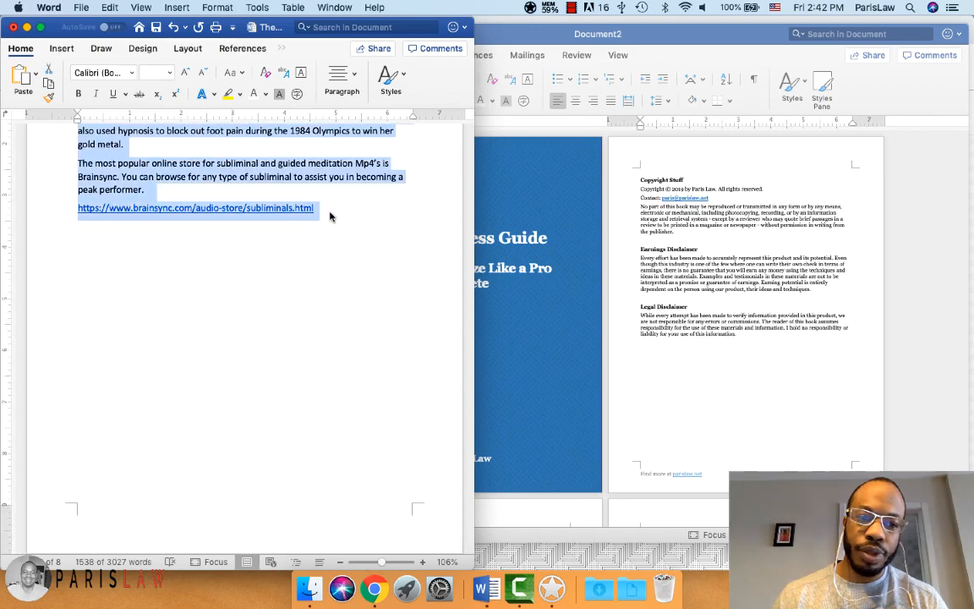
{"action": "key", "text": "super+c"}
Paste the copied text below "You can check it out here:" on the last page of the new document.
{"action": "left_click", "coordinate": [723, 339]}
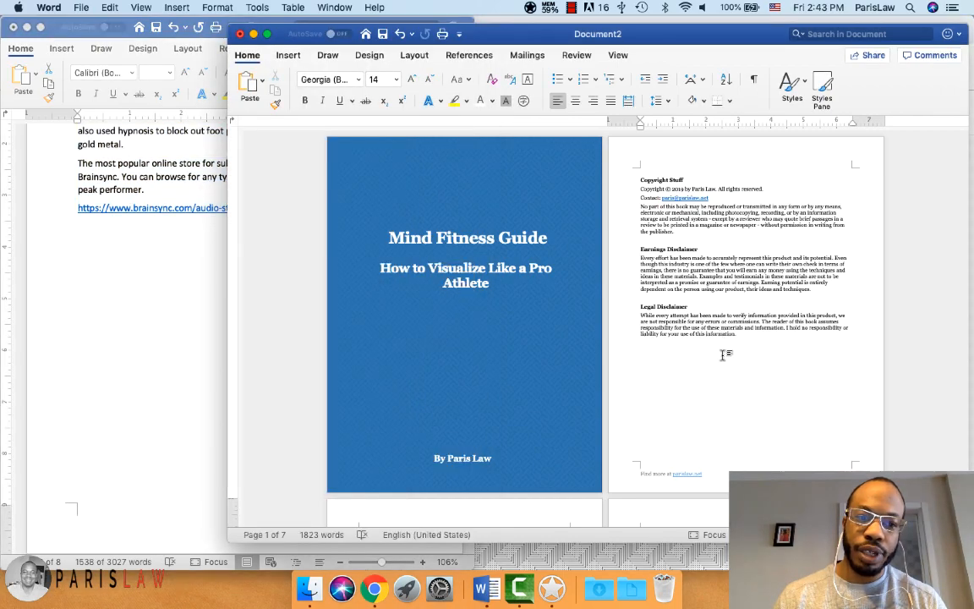
{"action": "scroll", "coordinate": [717, 346], "scroll_direction": "down", "scroll_amount": 20}
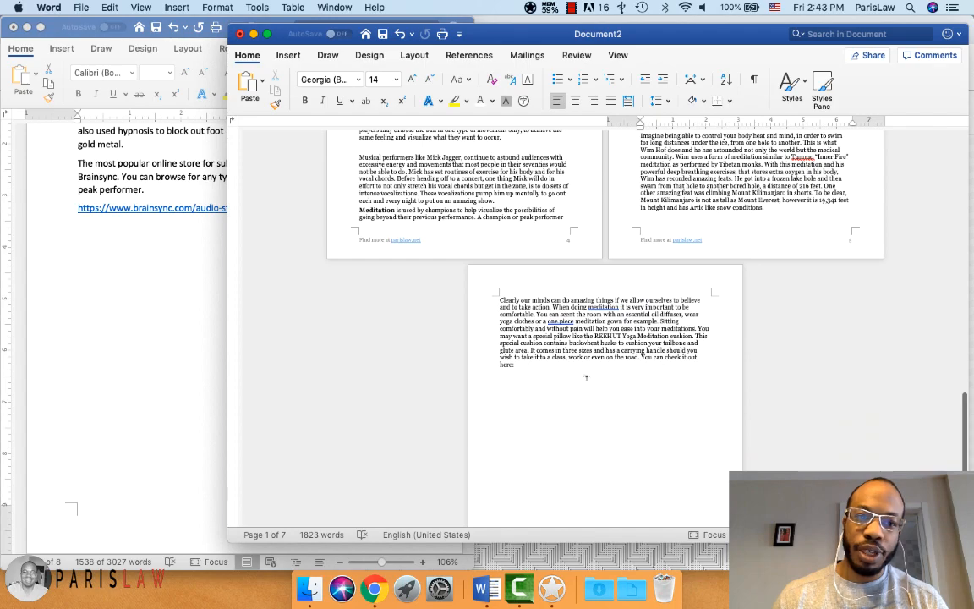
{"action": "left_click", "coordinate": [587, 376]}
{"action": "key", "text": "super+v"}
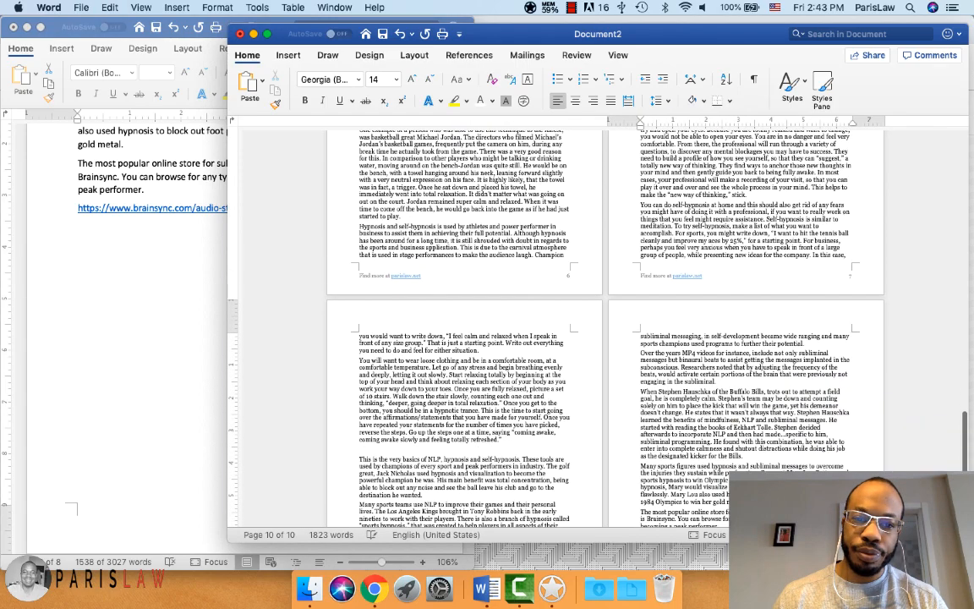
Review the full new document with several pages side by side, from the cover to the closing Brainsync link.
{"action": "scroll", "coordinate": [592, 372], "scroll_direction": "down", "scroll_amount": 10}
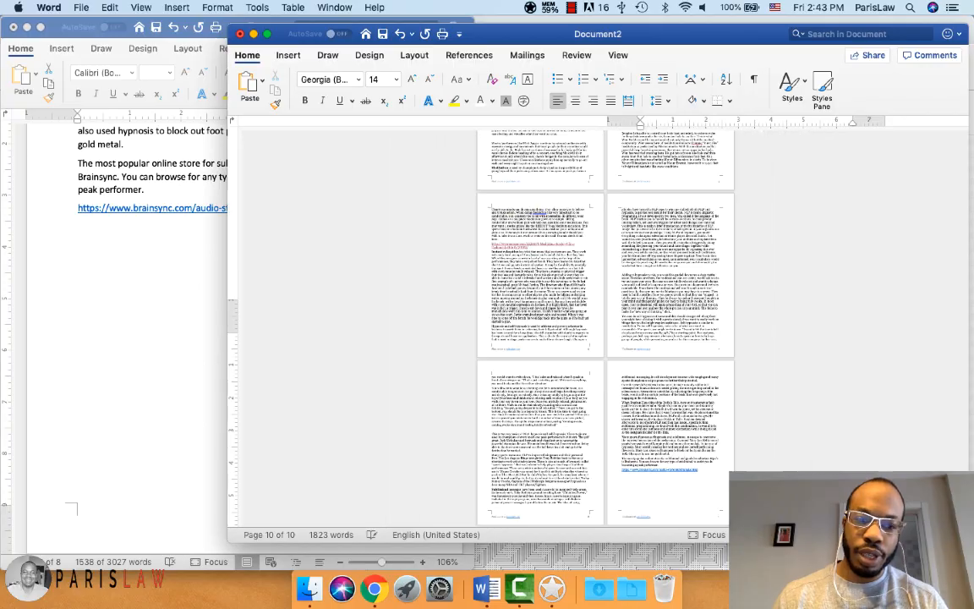
{"action": "scroll", "coordinate": [723, 317], "scroll_direction": "up", "scroll_amount": 10}
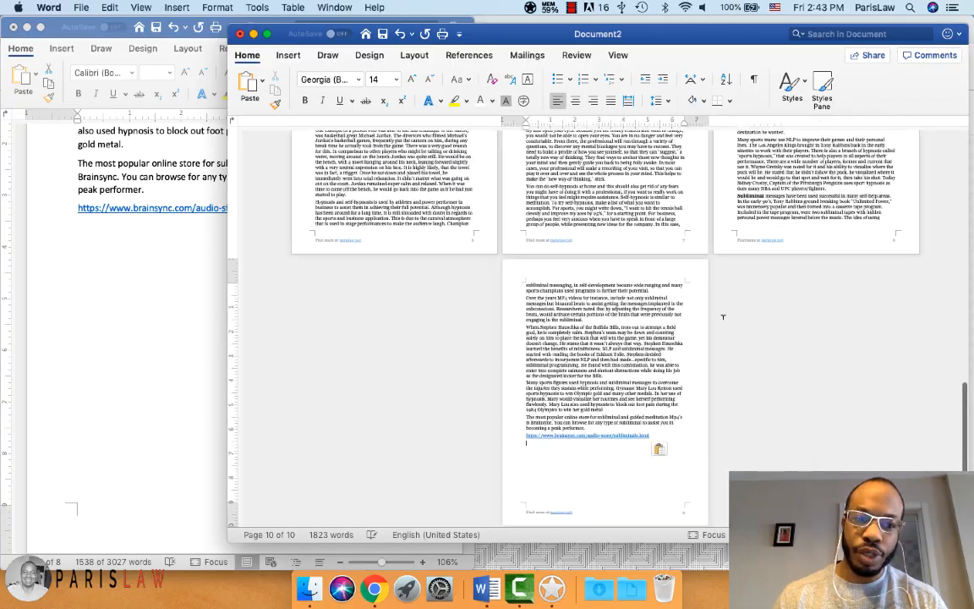
{"action": "scroll", "coordinate": [723, 317], "scroll_direction": "up", "scroll_amount": 20}
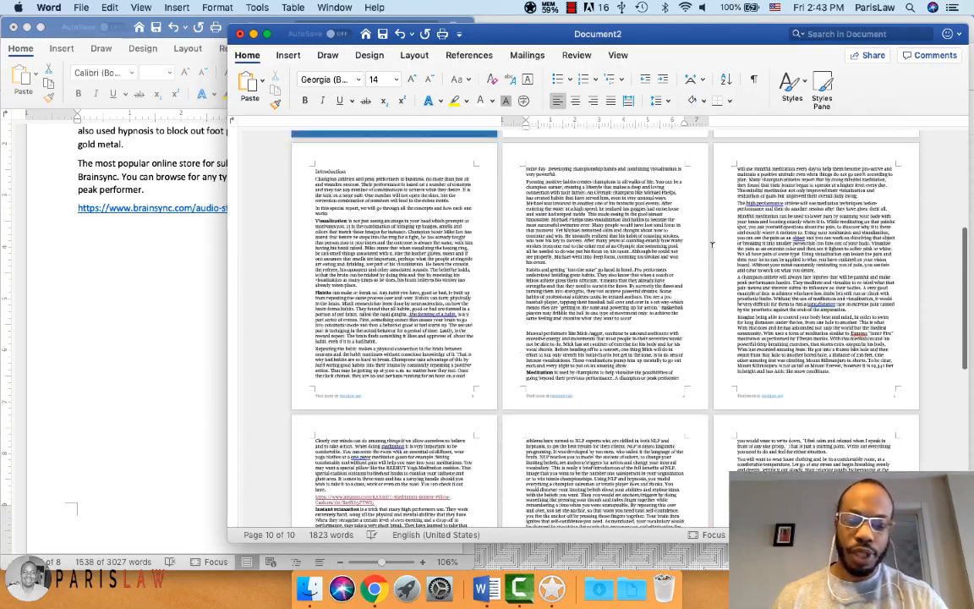
{"action": "scroll", "coordinate": [712, 244], "scroll_direction": "down", "scroll_amount": 8}
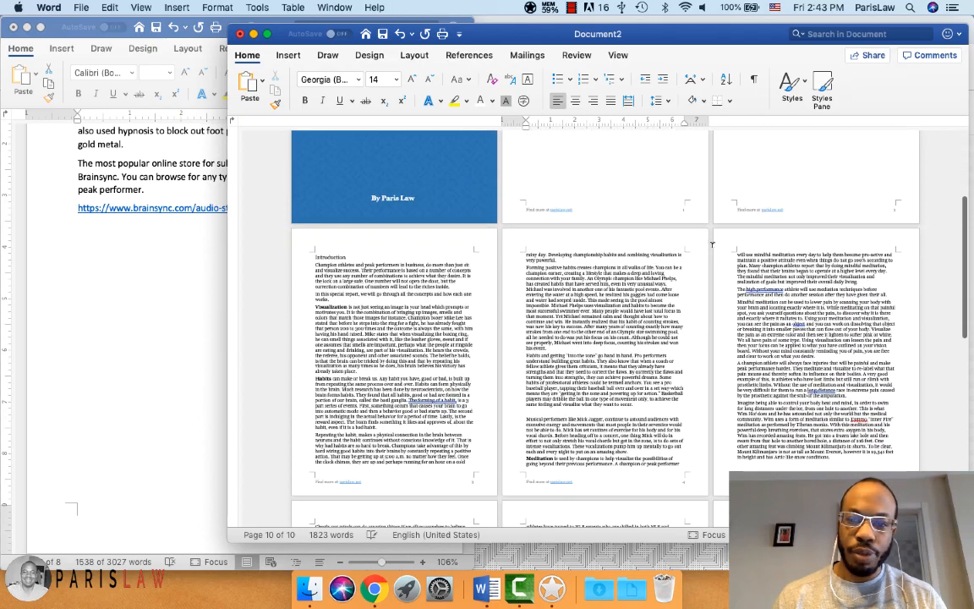
{"action": "scroll", "coordinate": [711, 244], "scroll_direction": "up", "scroll_amount": 8}
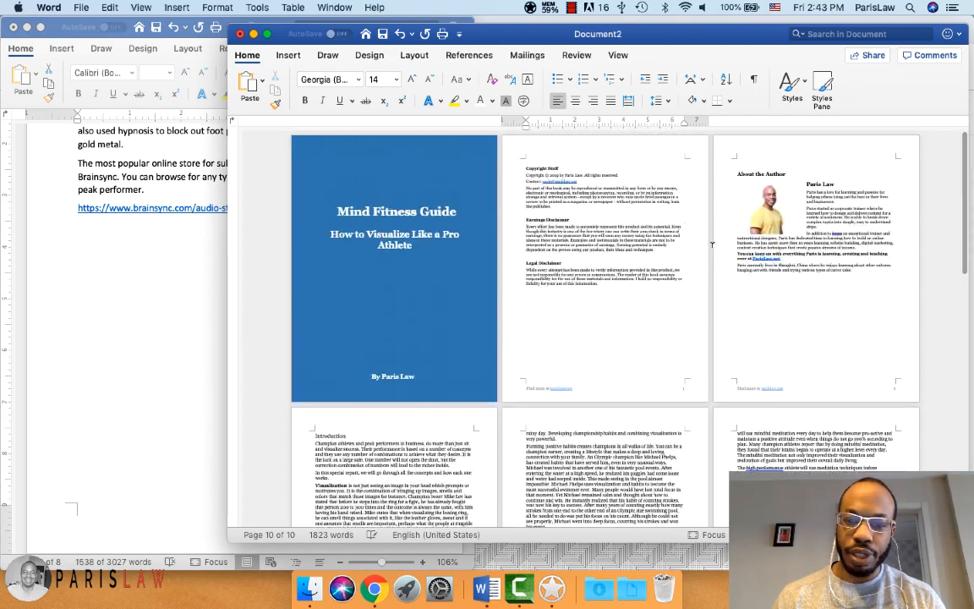
{"action": "scroll", "coordinate": [712, 245], "scroll_direction": "down", "scroll_amount": 20}
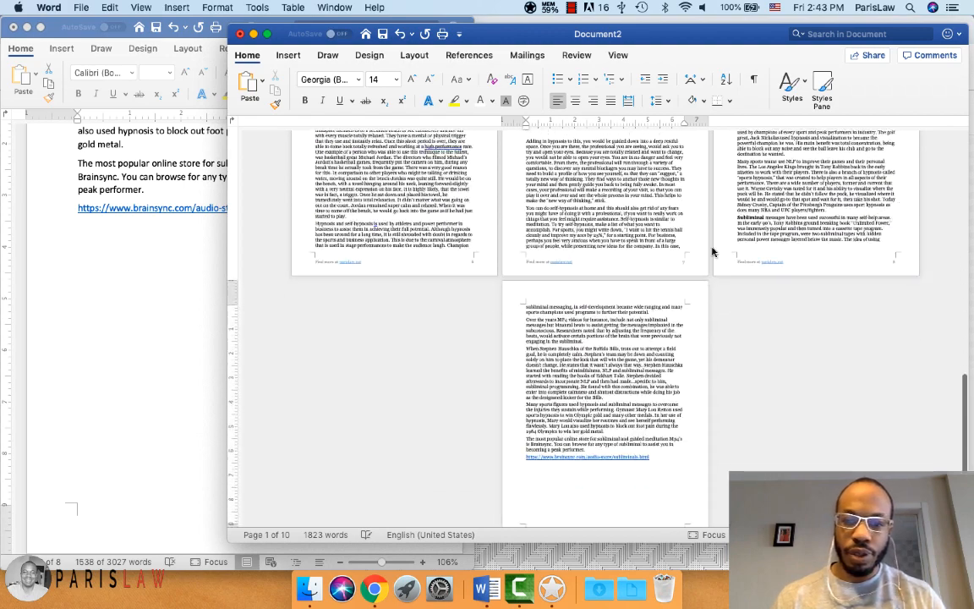
{"action": "scroll", "coordinate": [712, 251], "scroll_direction": "up", "scroll_amount": 20}
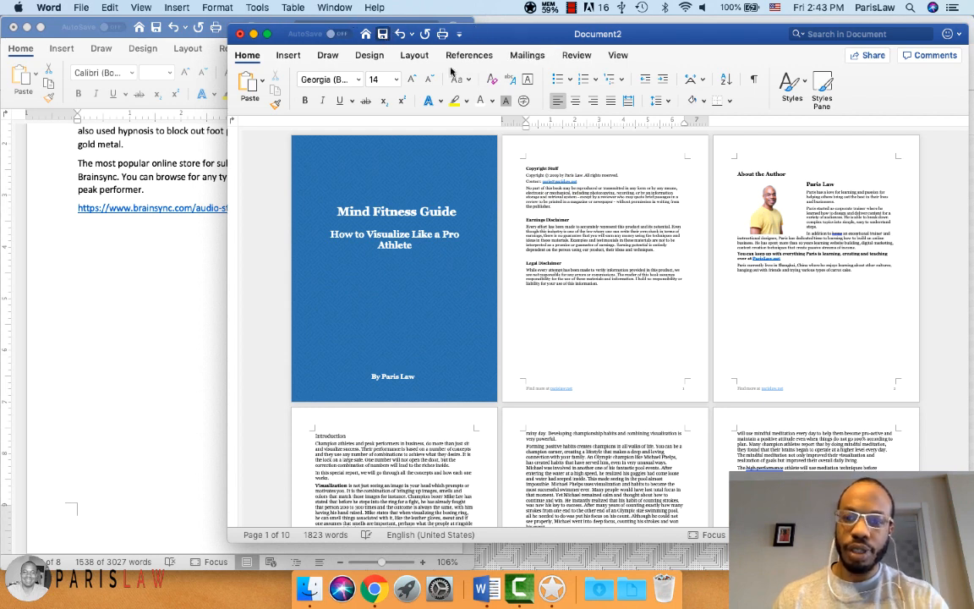
Save the new document to the Desktop as a Word document named "Mind Fitness Guide - Visualization".
{"action": "key", "text": "super+s"}
{"action": "type", "text": "Min"}
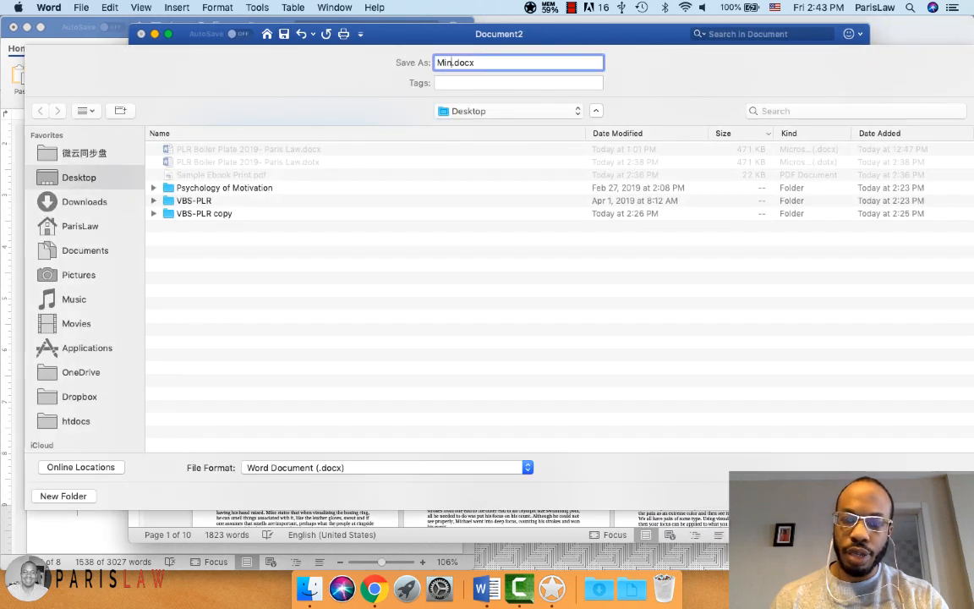
{"action": "type", "text": "d Fitness G"}
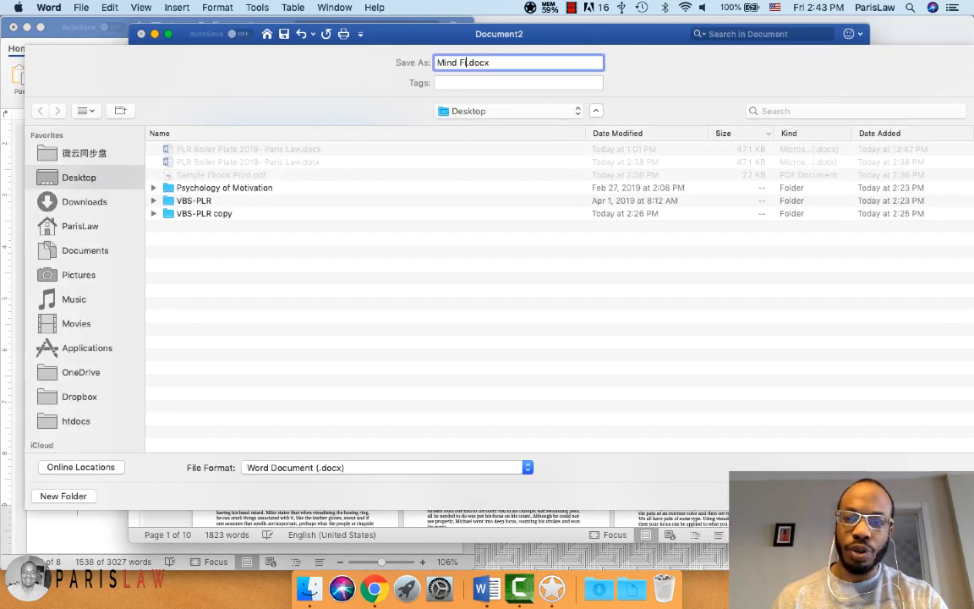
{"action": "type", "text": "uide - Visu"}
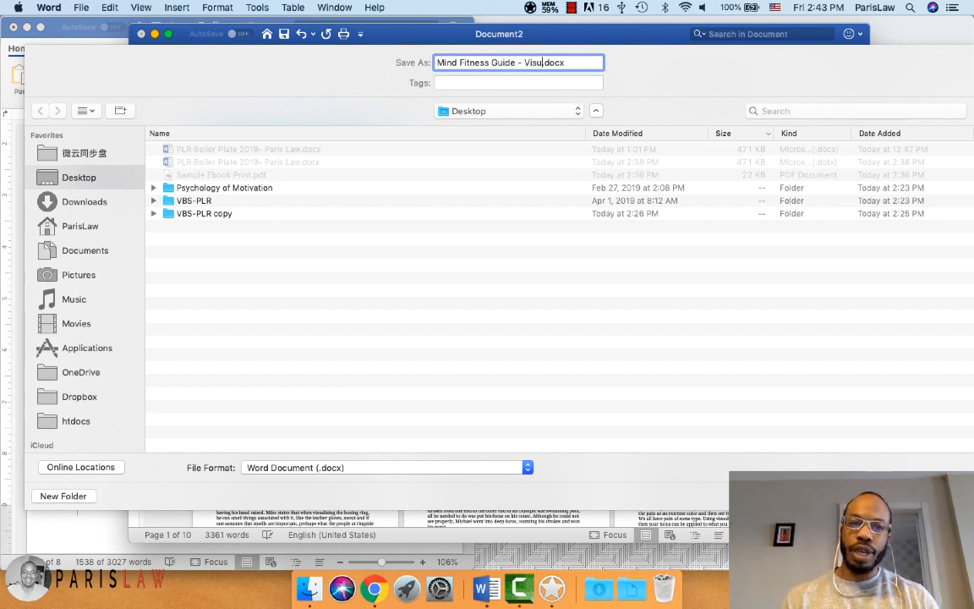
{"action": "type", "text": "alization"}
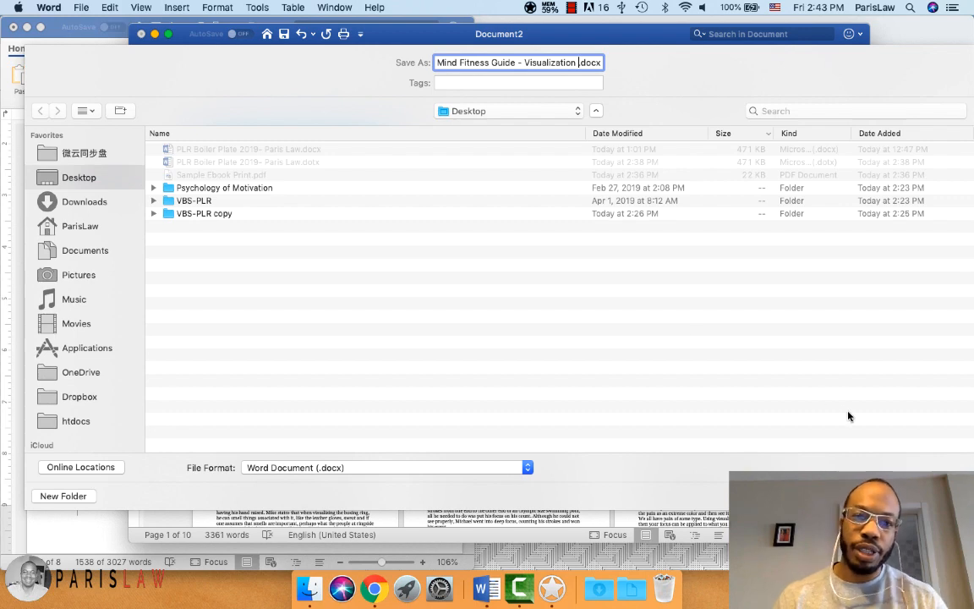
{"action": "key", "text": "Return"}
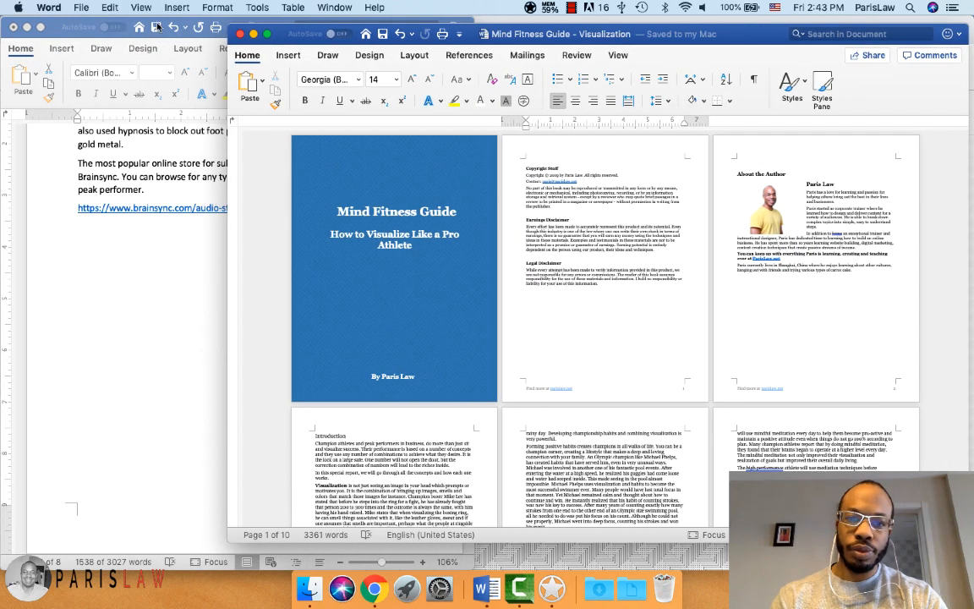
Save a PDF copy of the guide to the Desktop under the same name, using the "Best for printing" option.
{"action": "left_click", "coordinate": [81, 6]}
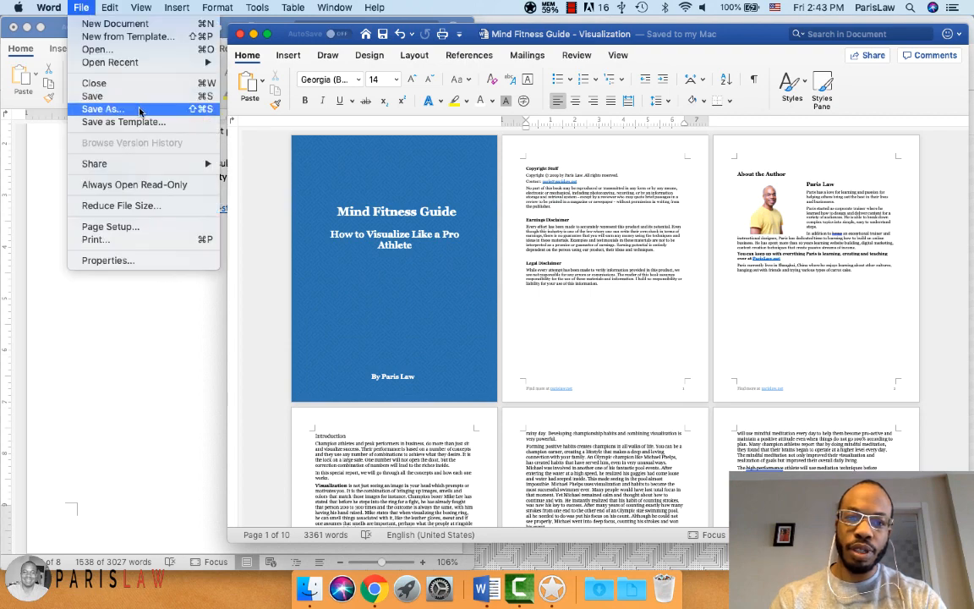
{"action": "left_click", "coordinate": [140, 111]}
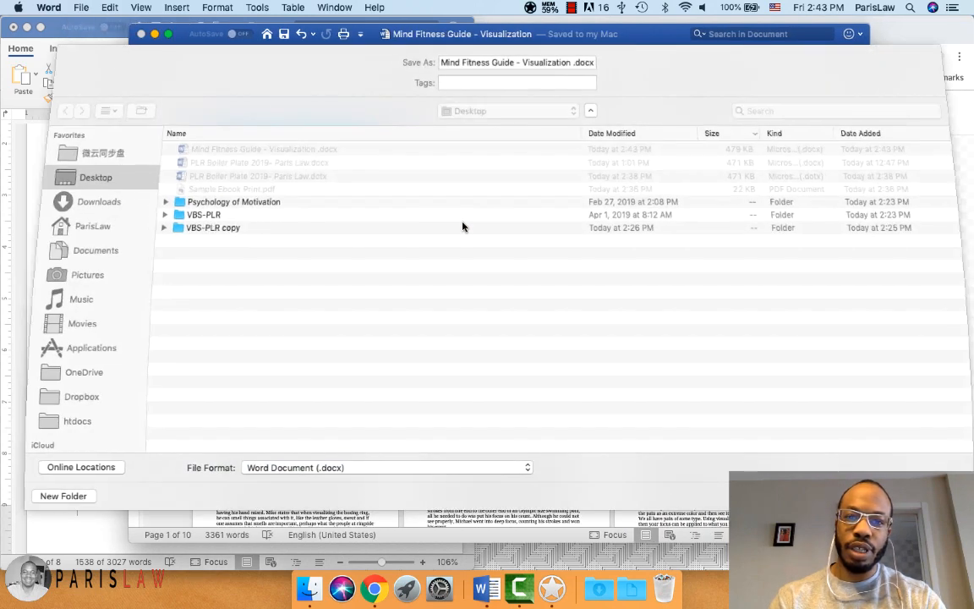
{"action": "left_click", "coordinate": [370, 467]}
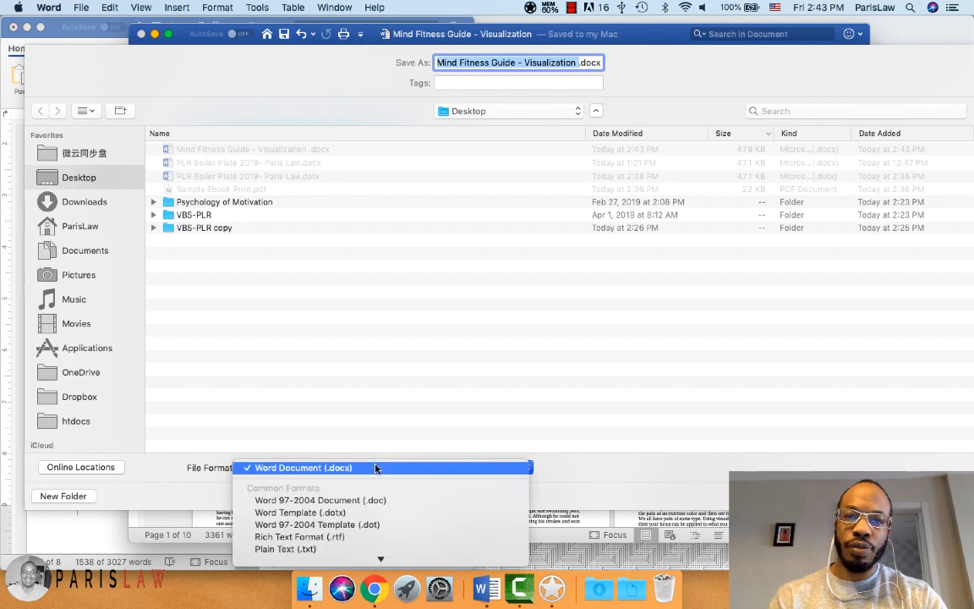
{"action": "left_click", "coordinate": [369, 464]}
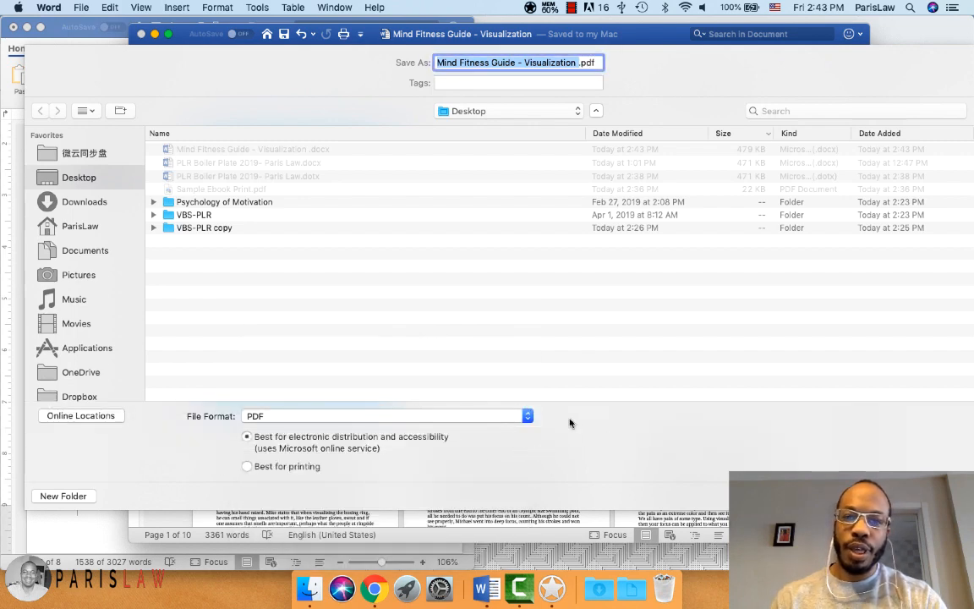
{"action": "left_click", "coordinate": [291, 466]}
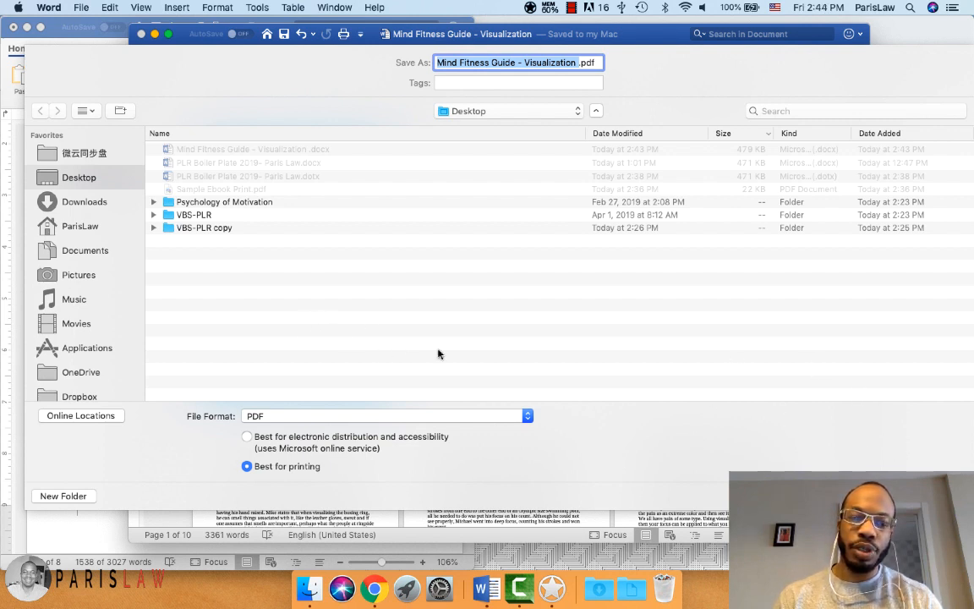
{"action": "left_click", "coordinate": [936, 497]}
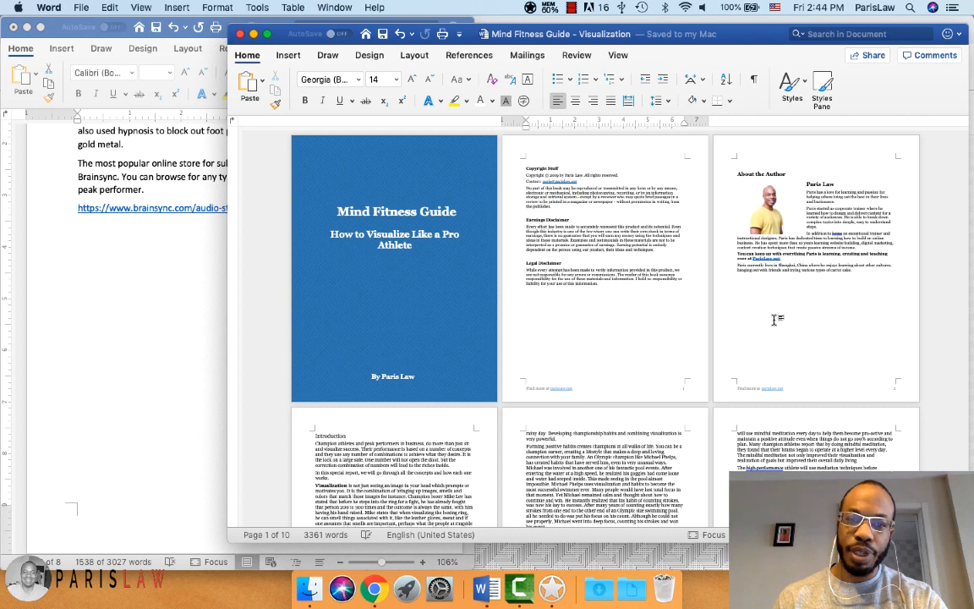
Close the finished guide, the original report document and the Subtle Patterns browser window to reveal the desktop.
{"action": "left_click", "coordinate": [240, 35]}
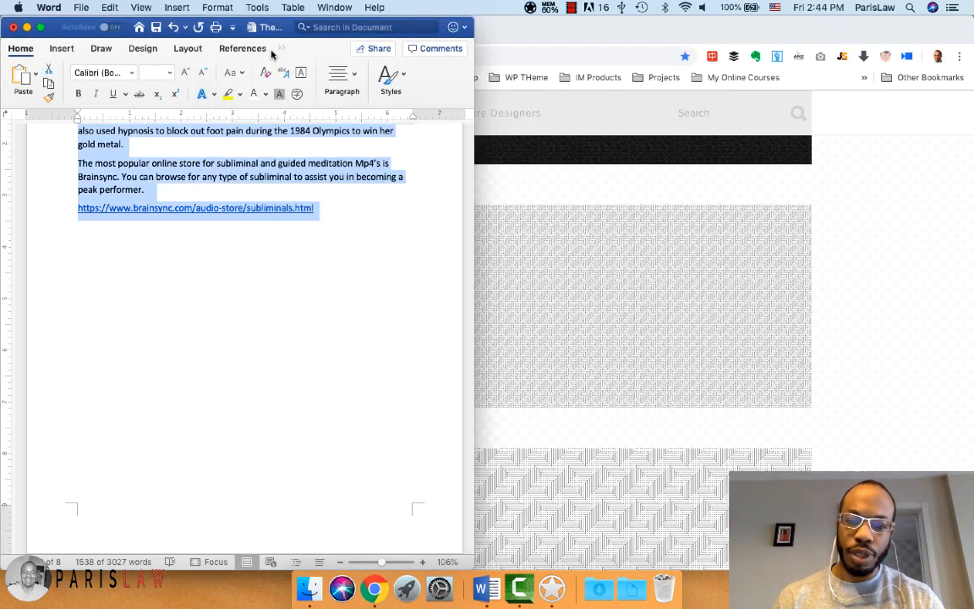
{"action": "left_click", "coordinate": [14, 27]}
{"action": "left_click", "coordinate": [191, 112]}
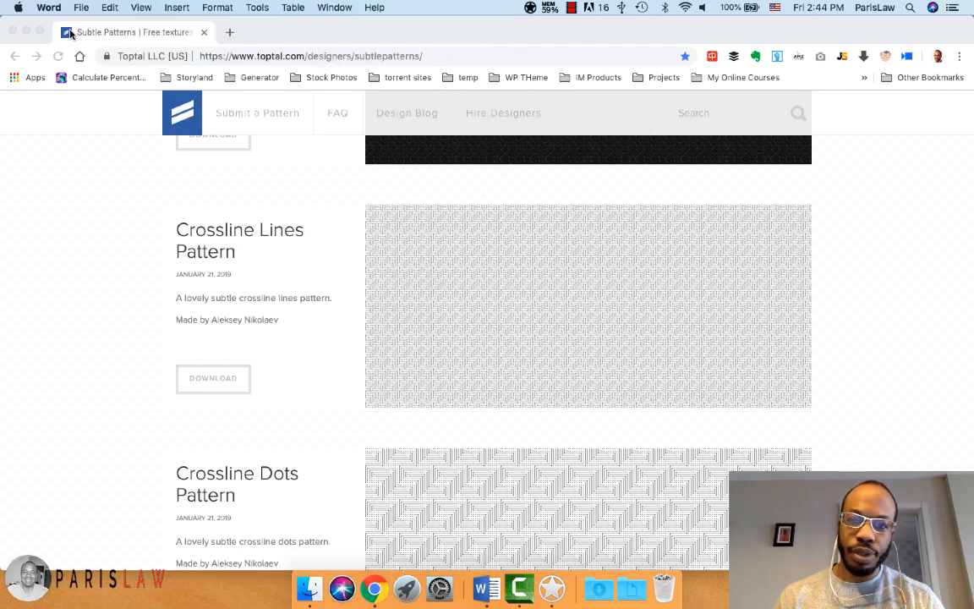
{"action": "left_click", "coordinate": [13, 31]}
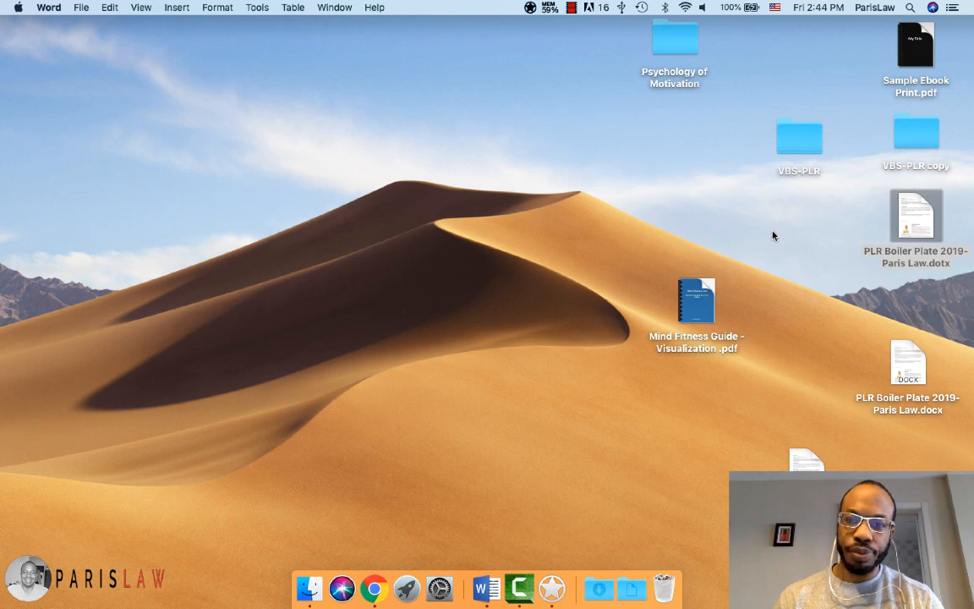
Open the Mind Fitness Guide - Visualization PDF from the desktop in Preview and check its full cover page.
{"action": "left_click", "coordinate": [695, 300]}
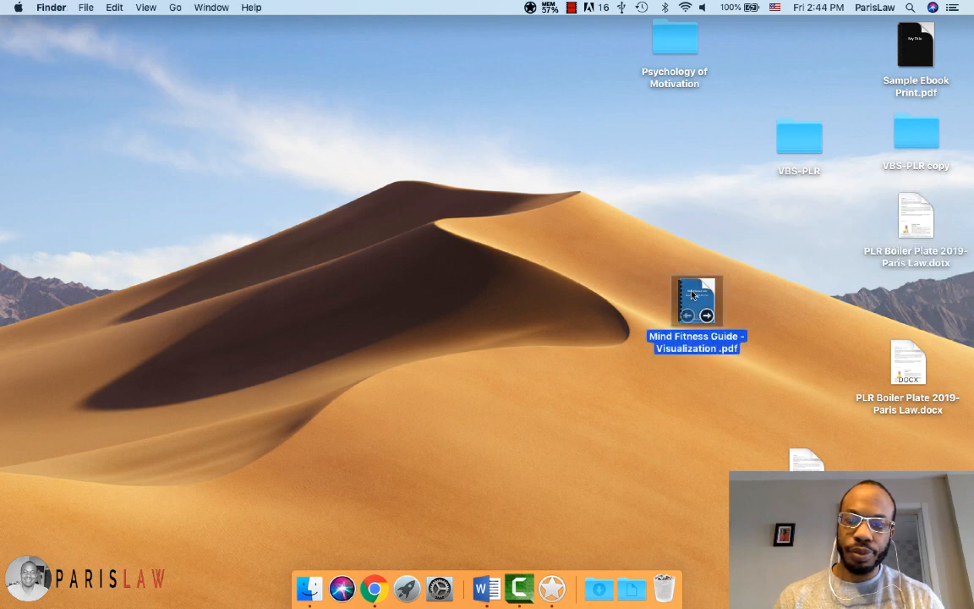
{"action": "double_click", "coordinate": [693, 294]}
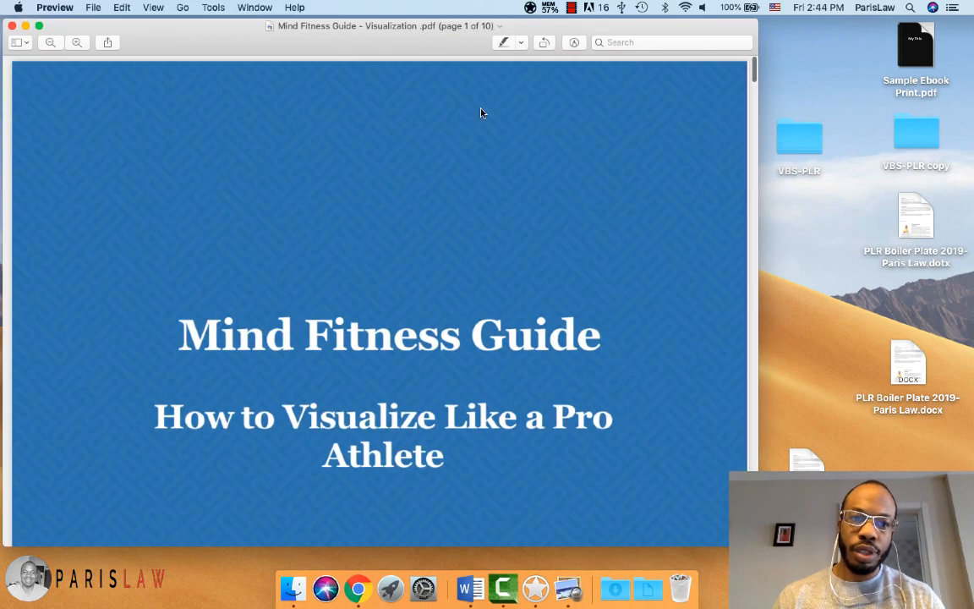
{"action": "scroll", "coordinate": [480, 112], "scroll_direction": "down", "scroll_amount": 10}
{"action": "scroll", "coordinate": [480, 111], "scroll_direction": "up", "scroll_amount": 10}
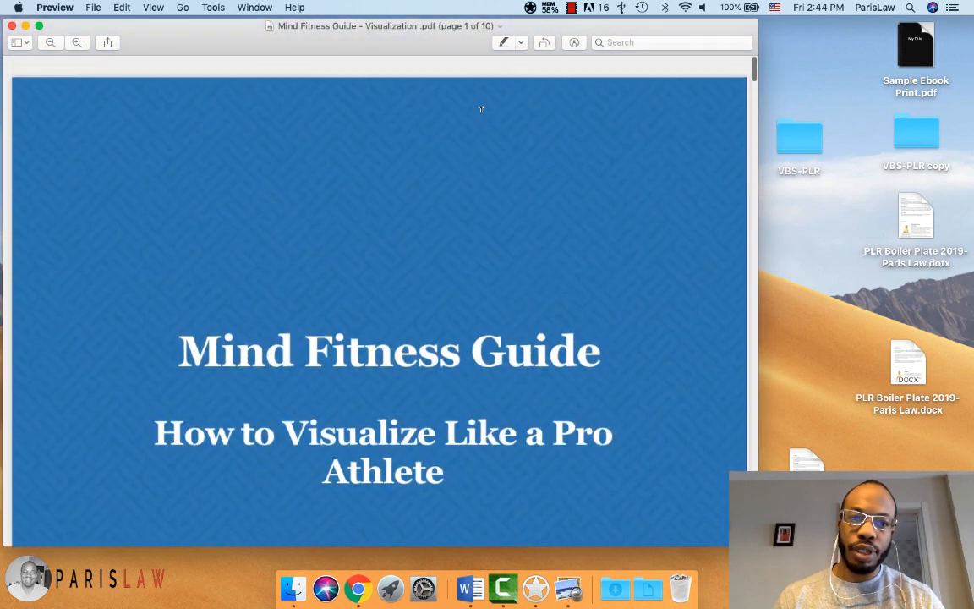
{"action": "scroll", "coordinate": [481, 109], "scroll_direction": "down", "scroll_amount": 1}
{"action": "scroll", "coordinate": [482, 111], "scroll_direction": "down", "scroll_amount": 5}
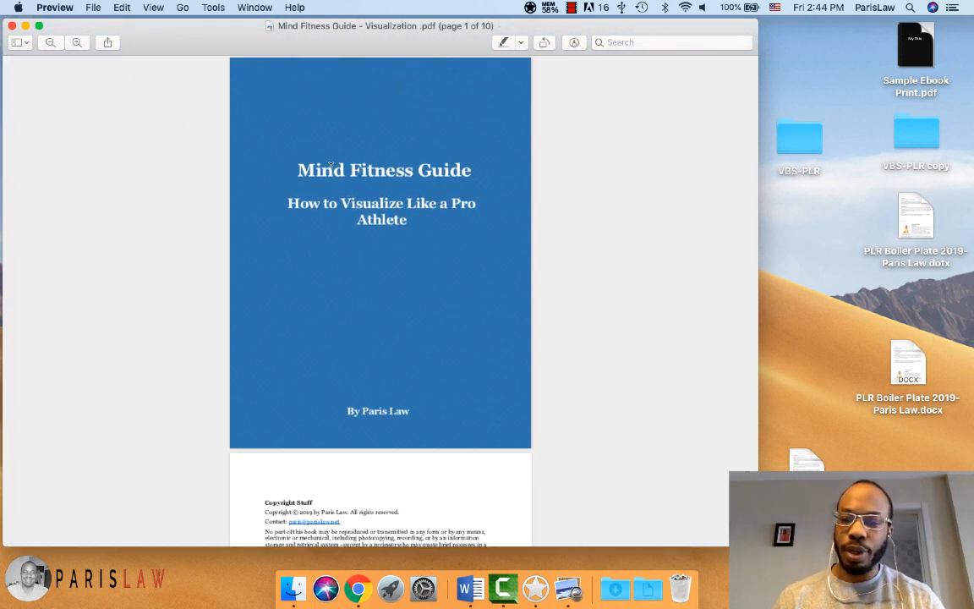
Review all the PDF's pages, from the copyright and author pages through the report text to the closing Brainsync link.
{"action": "scroll", "coordinate": [419, 218], "scroll_direction": "down", "scroll_amount": 8}
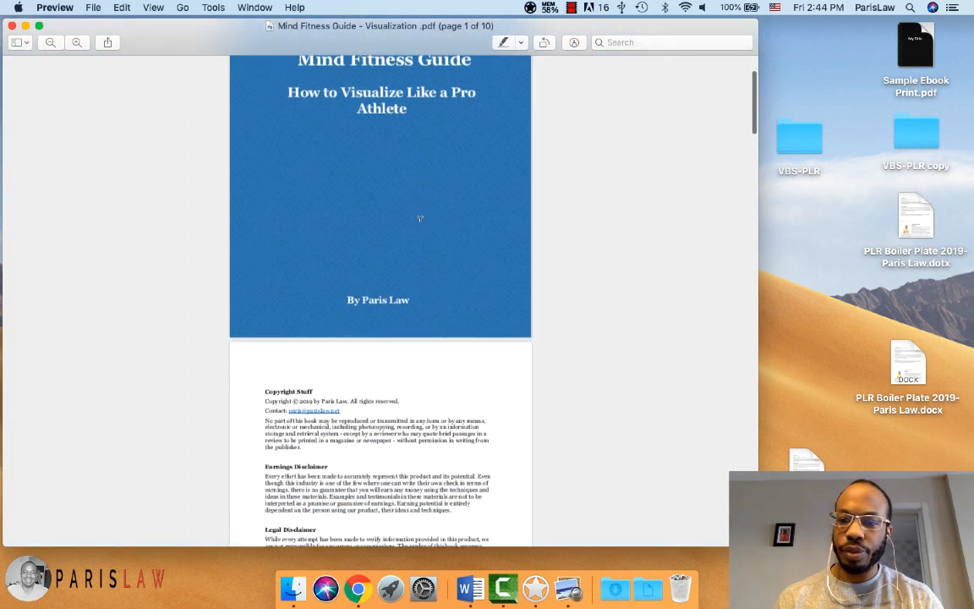
{"action": "scroll", "coordinate": [336, 257], "scroll_direction": "down", "scroll_amount": 10}
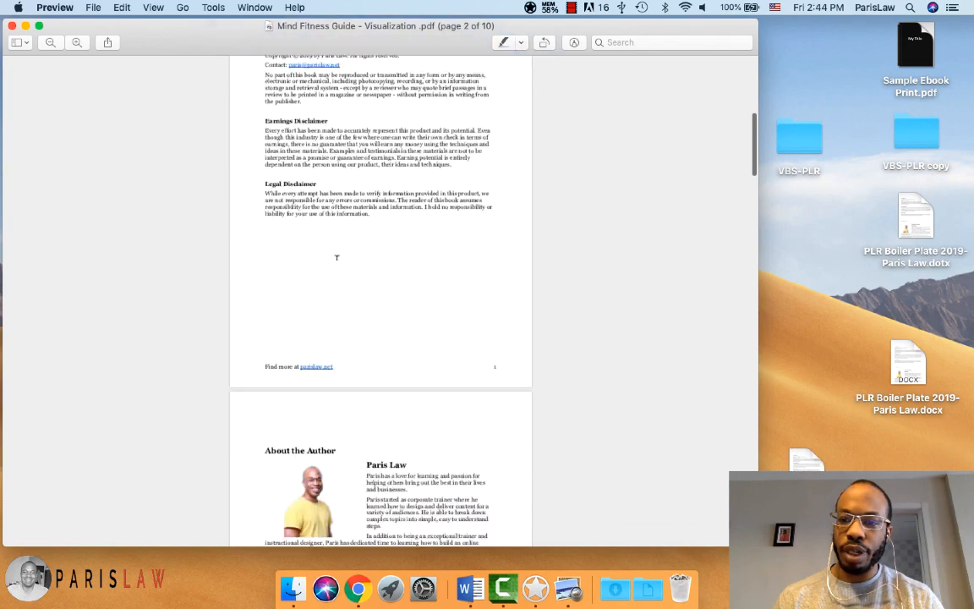
{"action": "scroll", "coordinate": [337, 257], "scroll_direction": "down", "scroll_amount": 15}
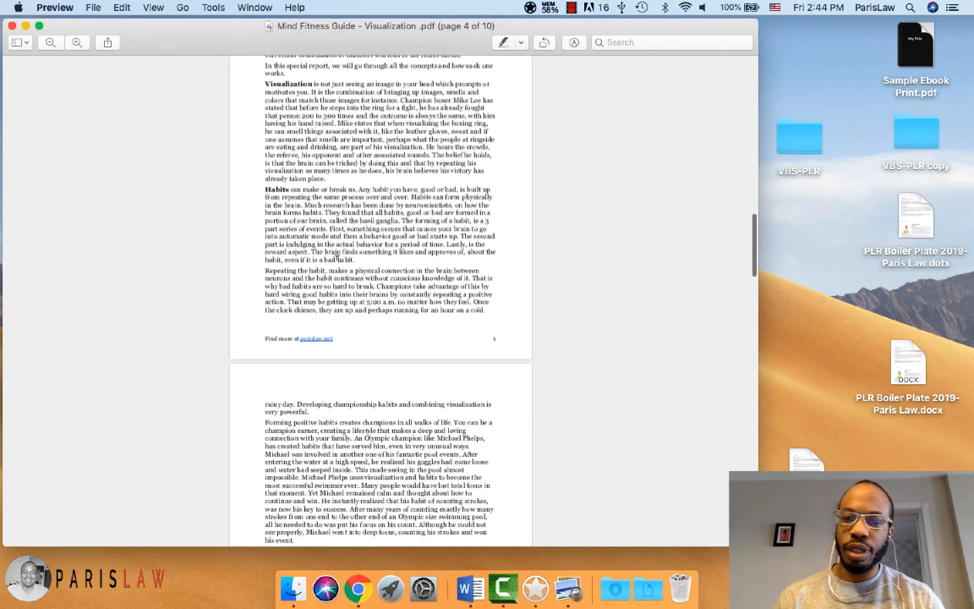
{"action": "scroll", "coordinate": [336, 257], "scroll_direction": "down", "scroll_amount": 9}
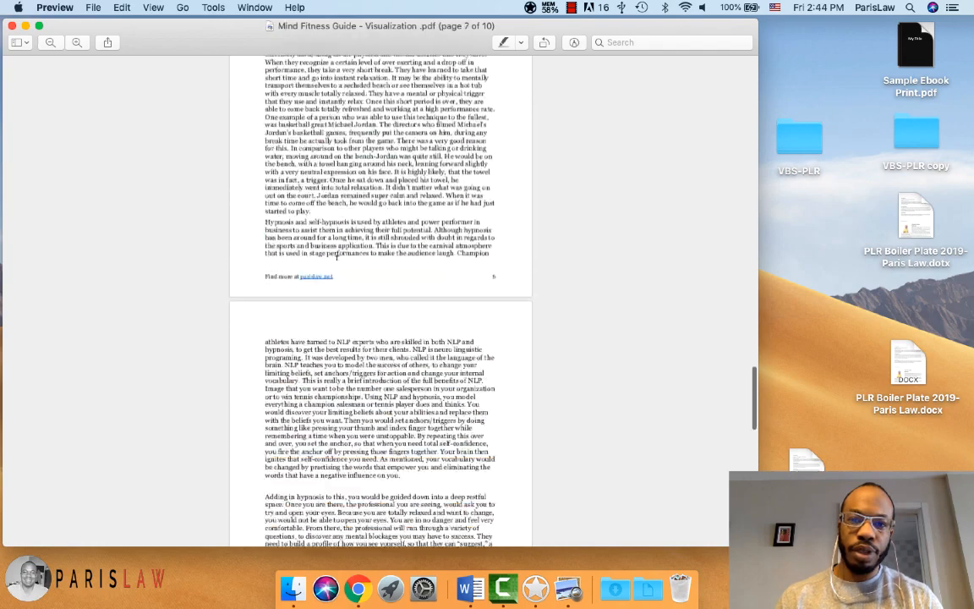
{"action": "scroll", "coordinate": [337, 257], "scroll_direction": "up", "scroll_amount": 12}
{"action": "scroll", "coordinate": [337, 257], "scroll_direction": "up", "scroll_amount": 20}
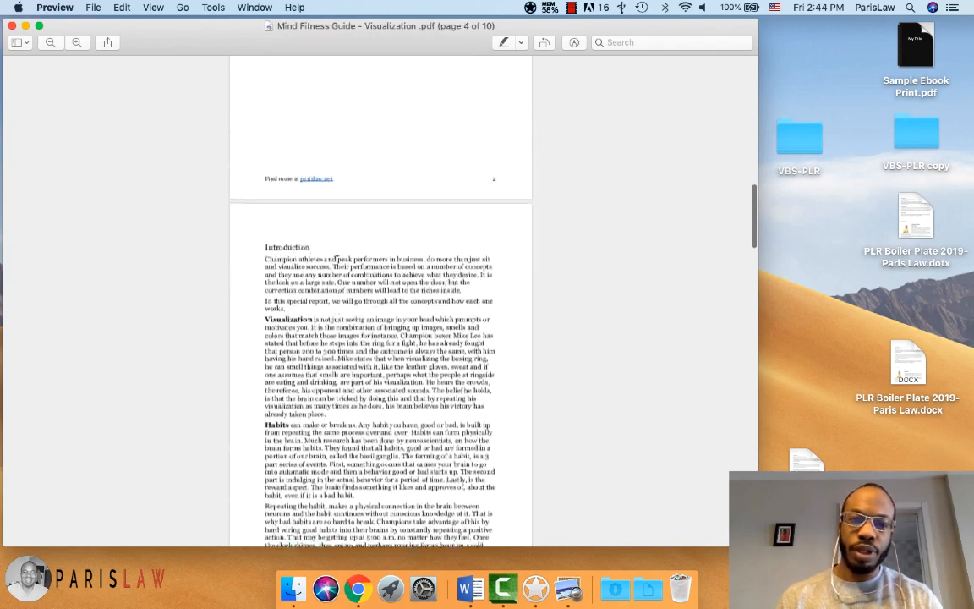
{"action": "scroll", "coordinate": [336, 257], "scroll_direction": "down", "scroll_amount": 20}
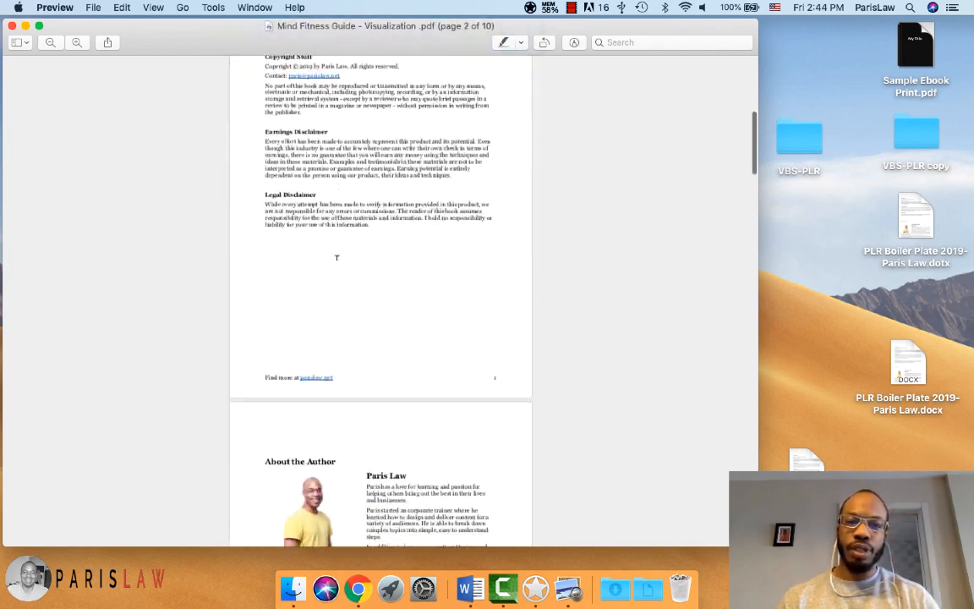
{"action": "scroll", "coordinate": [336, 257], "scroll_direction": "up", "scroll_amount": 5}
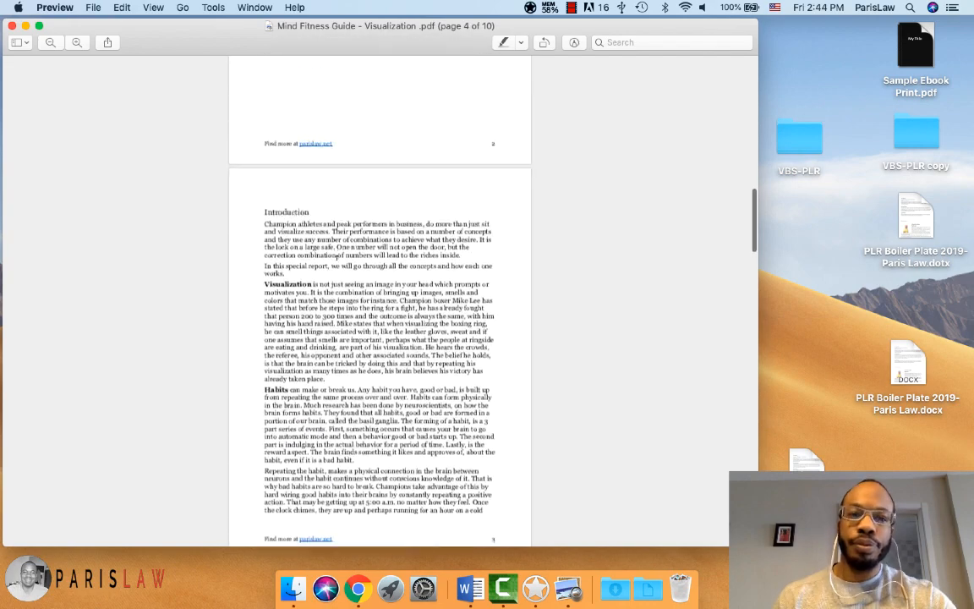
{"action": "scroll", "coordinate": [399, 286], "scroll_direction": "down", "scroll_amount": 15}
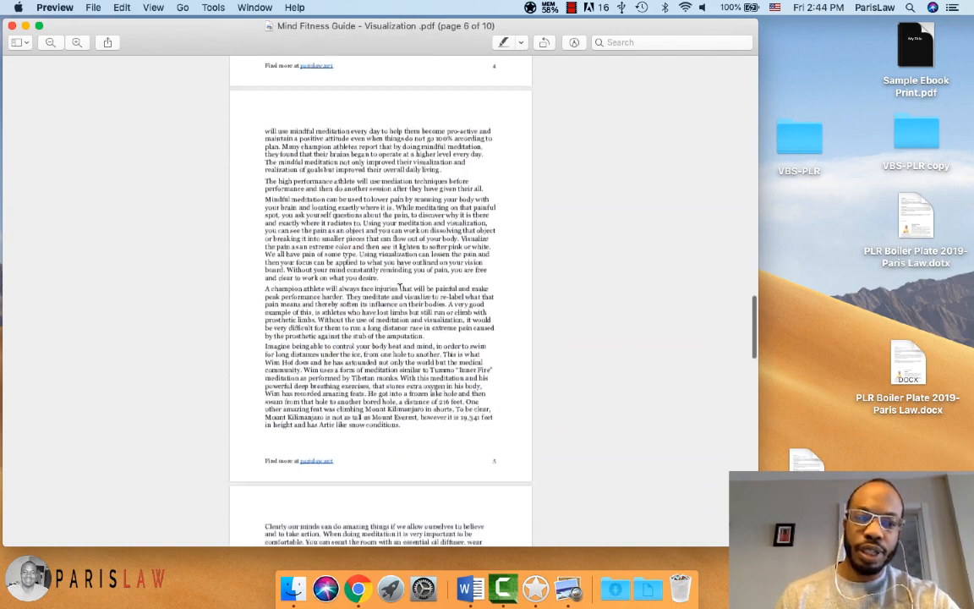
{"action": "scroll", "coordinate": [399, 287], "scroll_direction": "down", "scroll_amount": 5}
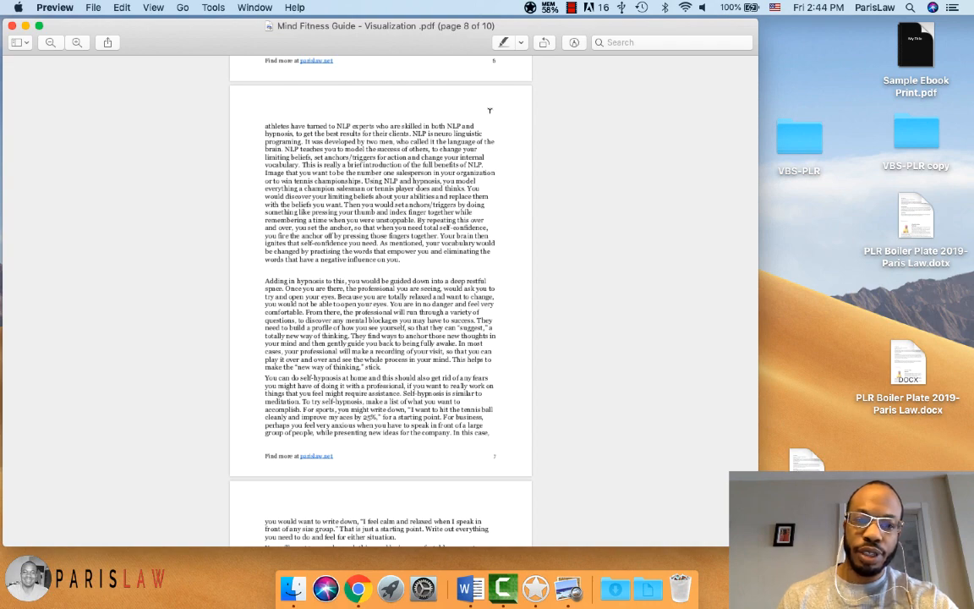
{"action": "scroll", "coordinate": [445, 200], "scroll_direction": "down", "scroll_amount": 20}
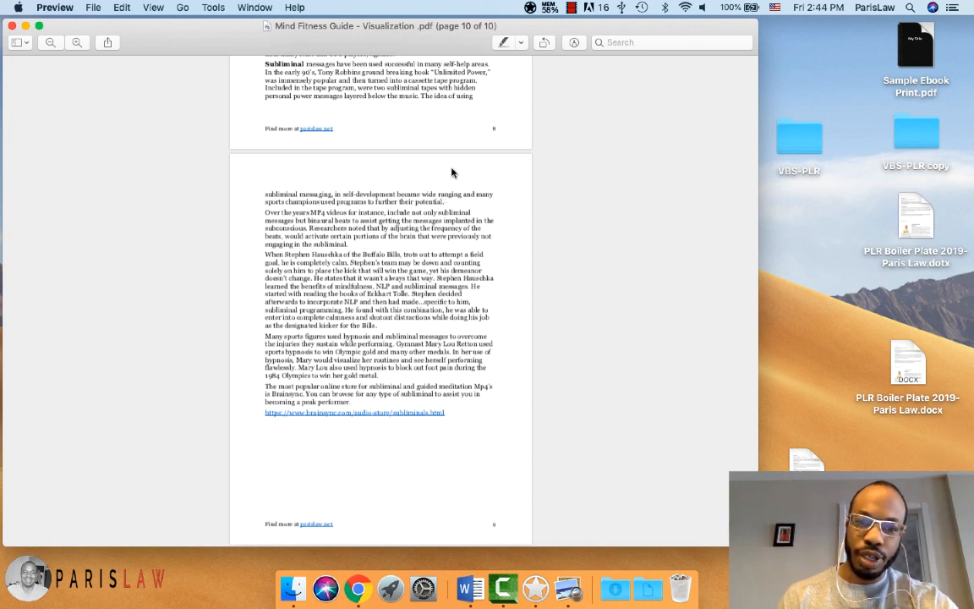
{"action": "scroll", "coordinate": [452, 172], "scroll_direction": "up", "scroll_amount": 20}
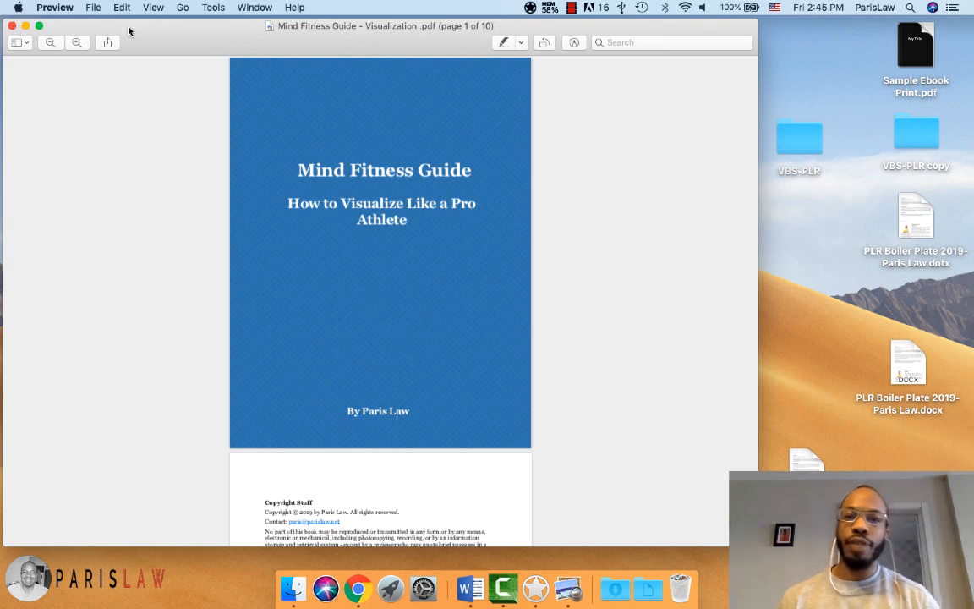
{"action": "left_click", "coordinate": [570, 8]}
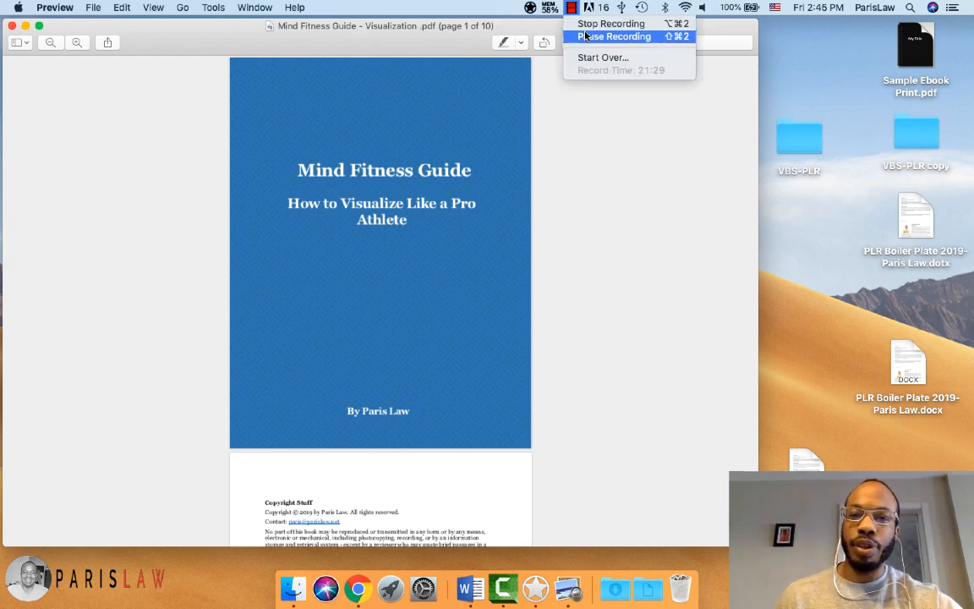
{"action": "left_click", "coordinate": [609, 24]}
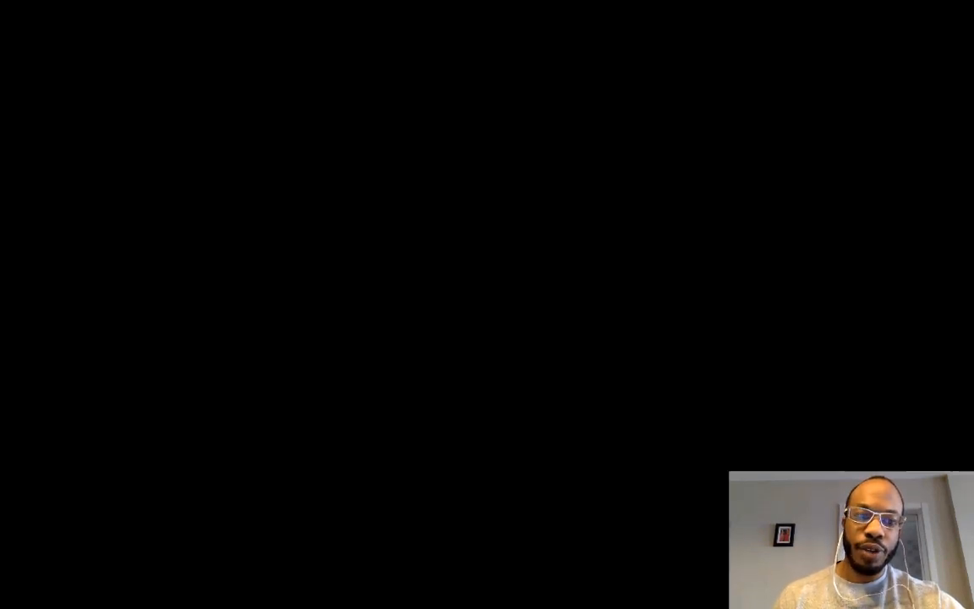